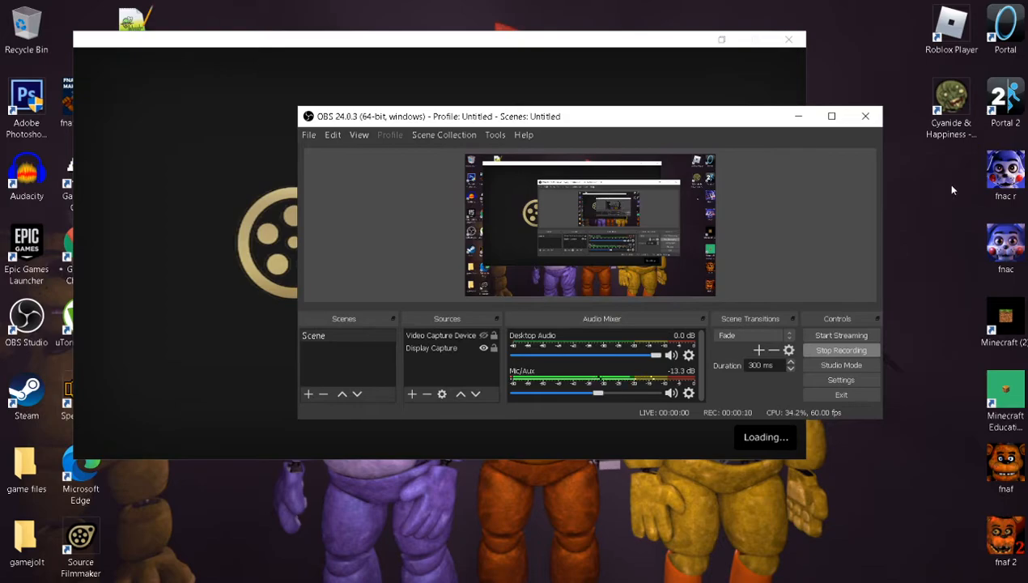
# - Minimize OBS Studio to clear the desktop, and switch to Source Filmmaker
pyautogui.click(804, 118)
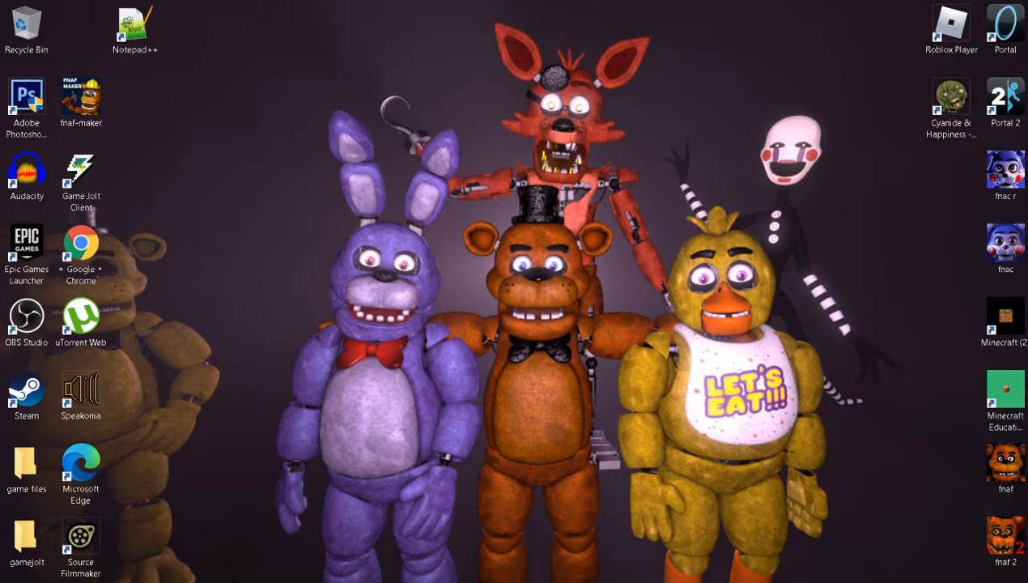
pyautogui.click(691, 581)
pyautogui.click(655, 581)
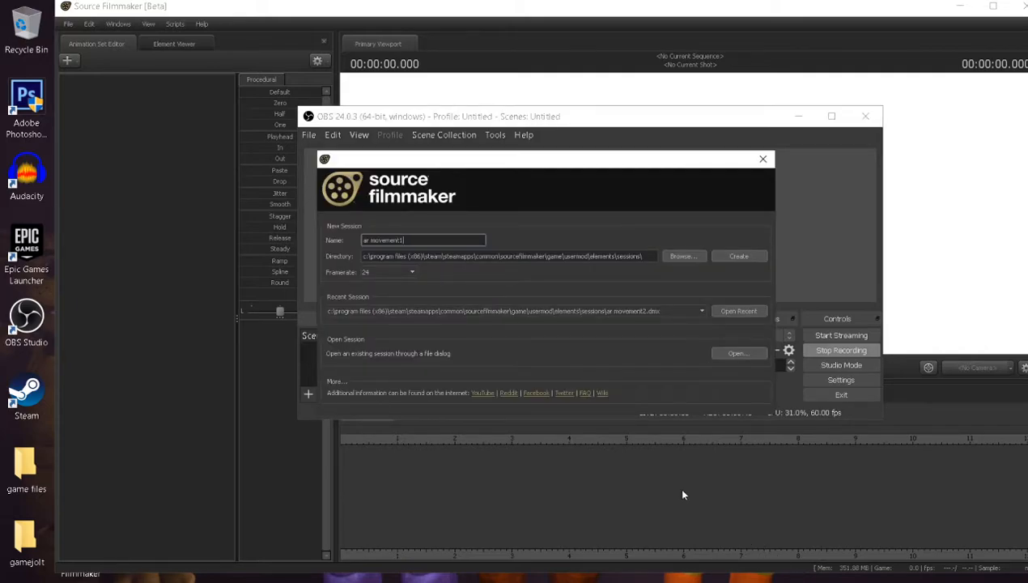
# - Create a new session named "sfm test" with a framerate of 60
pyautogui.moveTo(429, 236); pyautogui.dragTo(359, 241)
pyautogui.press('BackSpace')
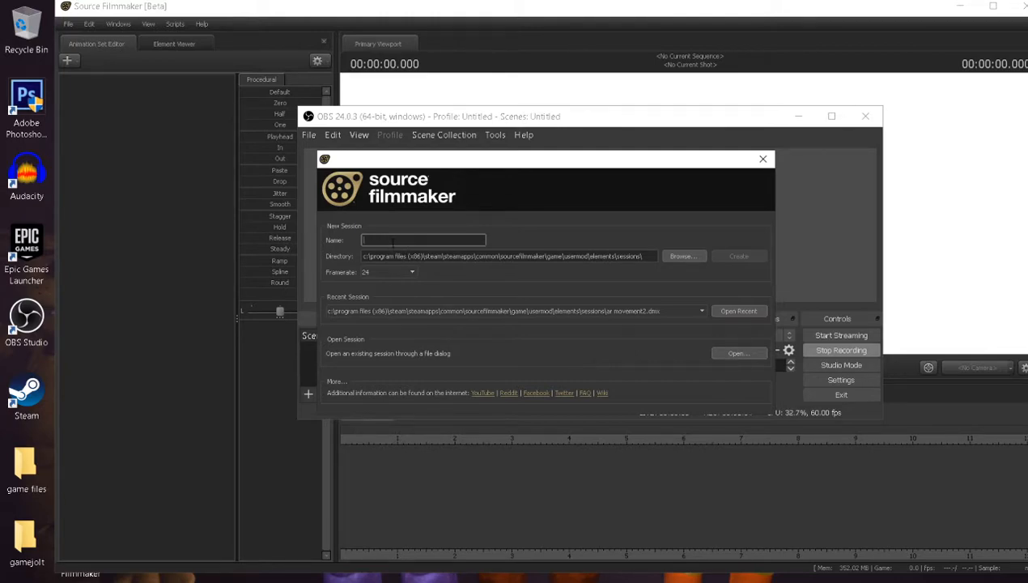
pyautogui.write('s')
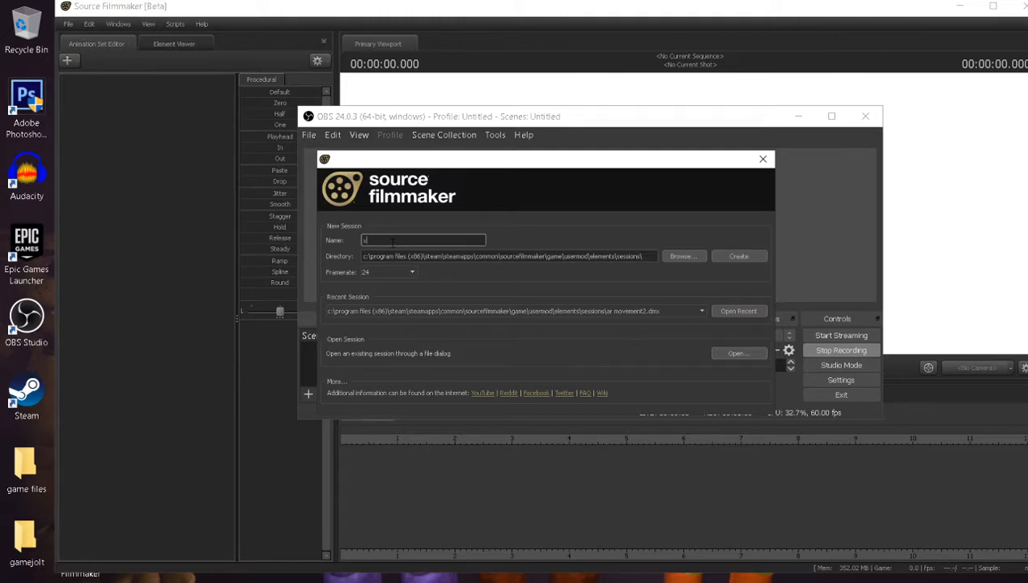
pyautogui.write('fm test')
pyautogui.click(386, 271)
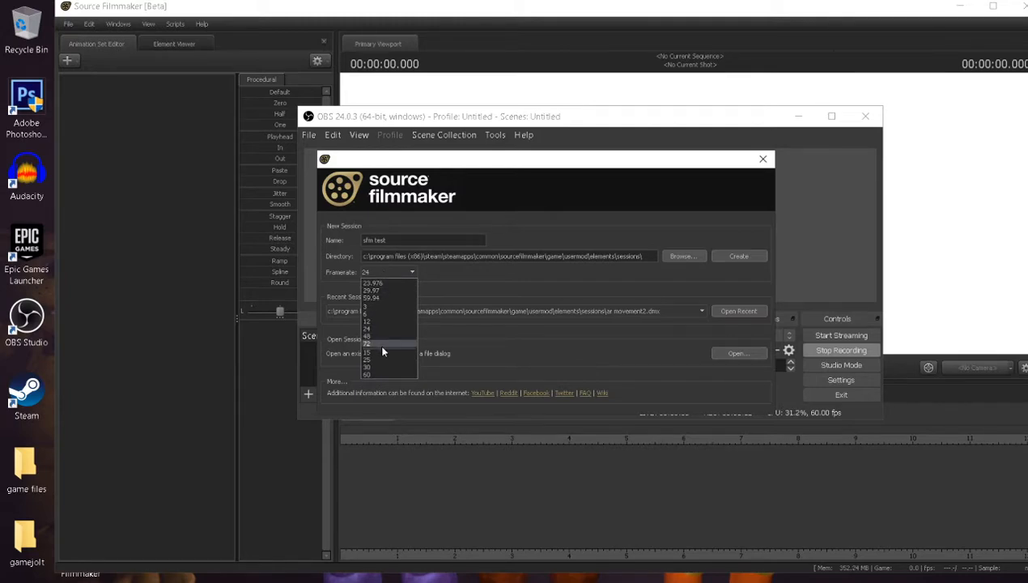
pyautogui.click(373, 374)
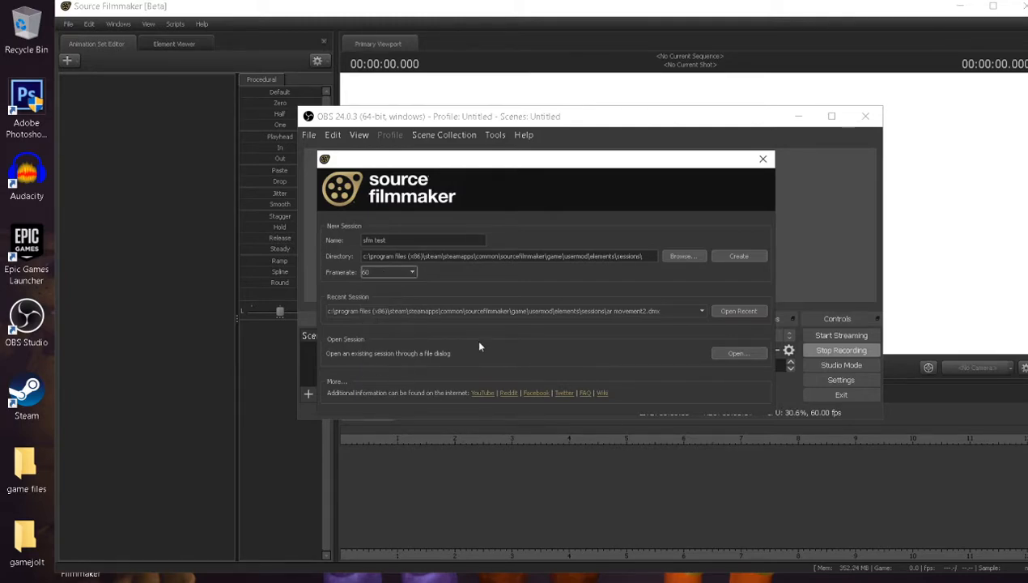
pyautogui.click(739, 257)
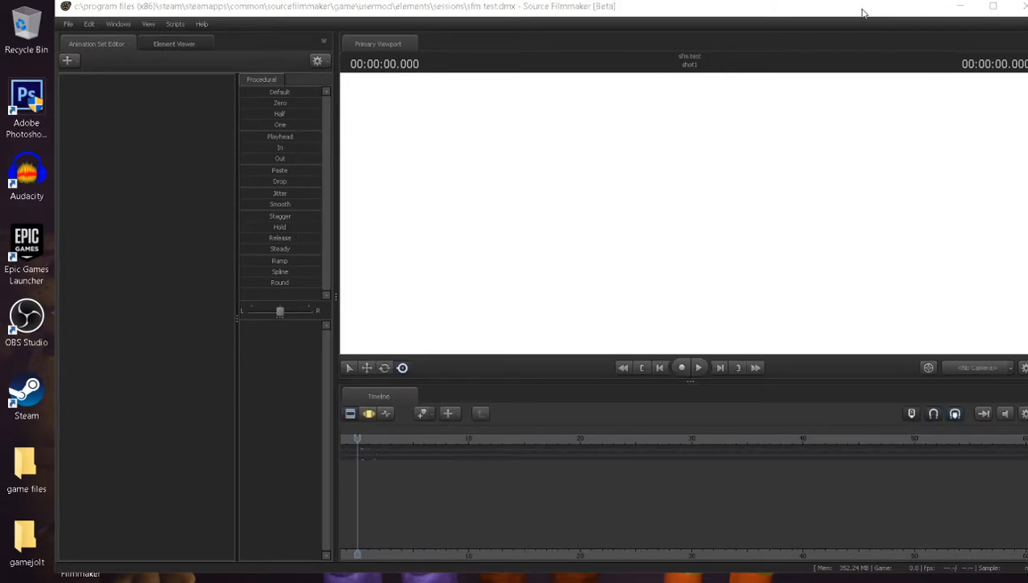
# - Download the queued FNaF AR Pack workshop file and maximize the Source Filmmaker window
pyautogui.click(546, 362)
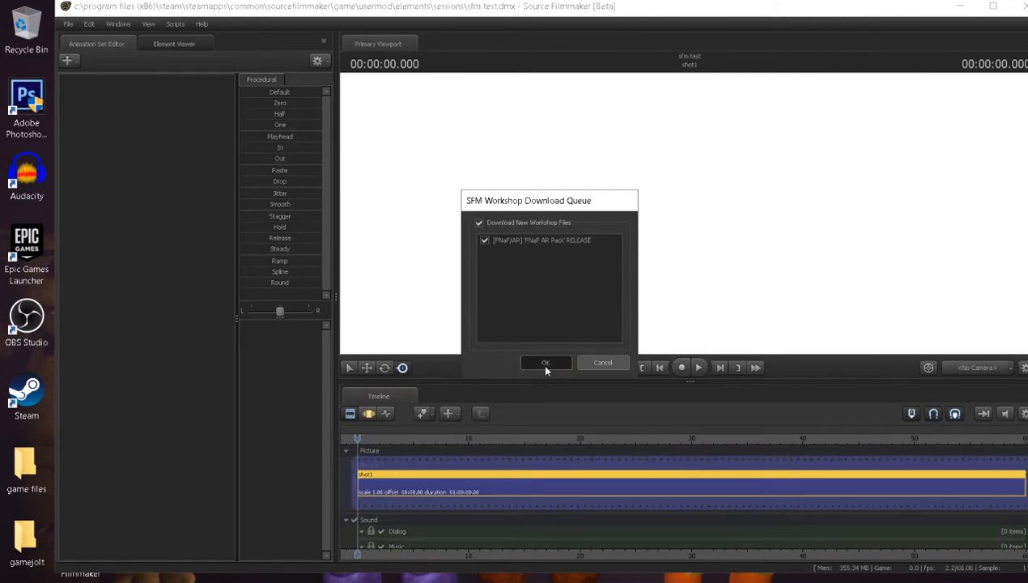
pyautogui.click(993, 6)
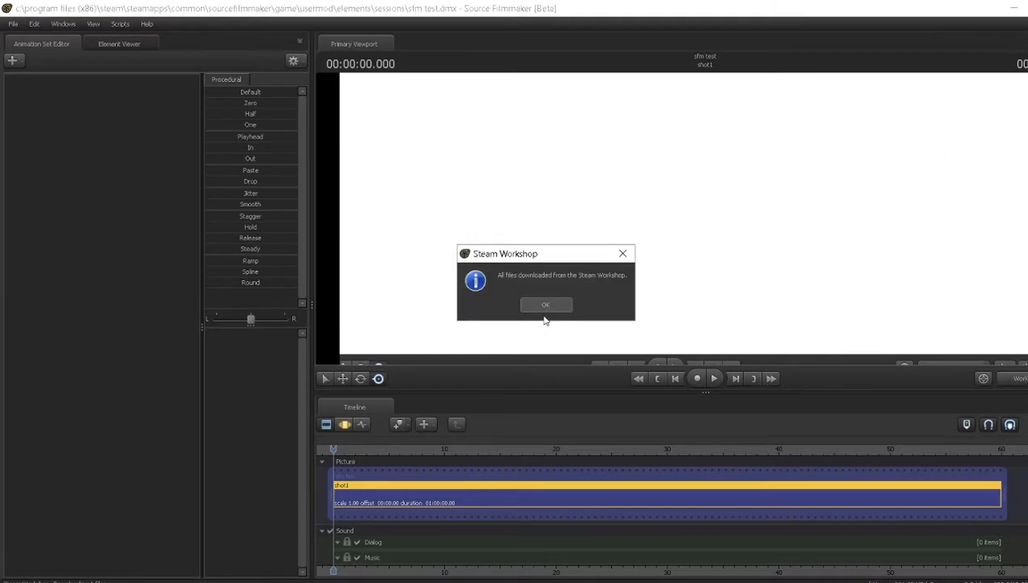
pyautogui.click(545, 305)
# - Add a new camera to shot1 and make it the viewport's scene camera
pyautogui.rightClick(706, 220)
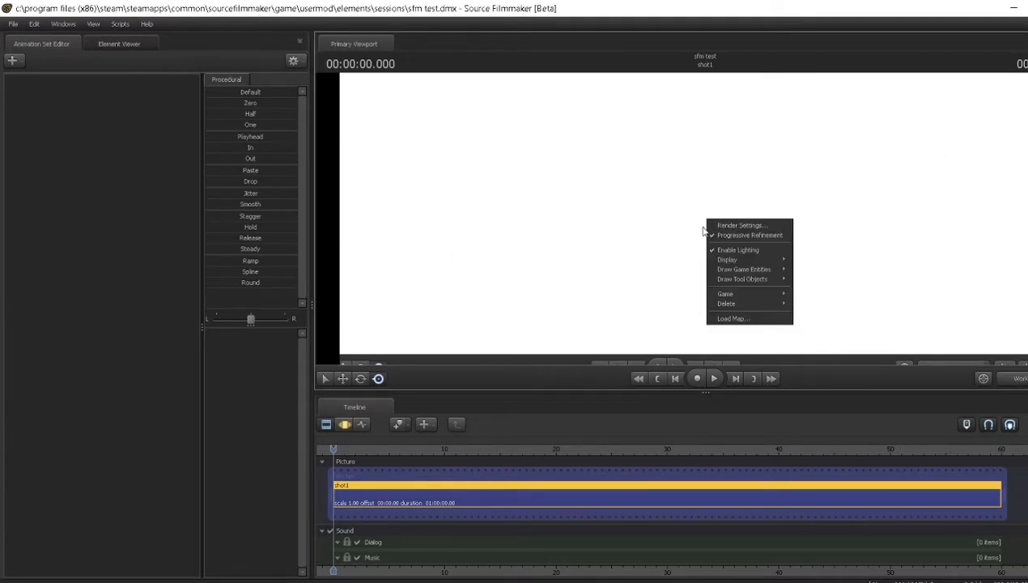
pyautogui.rightClick(1020, 378)
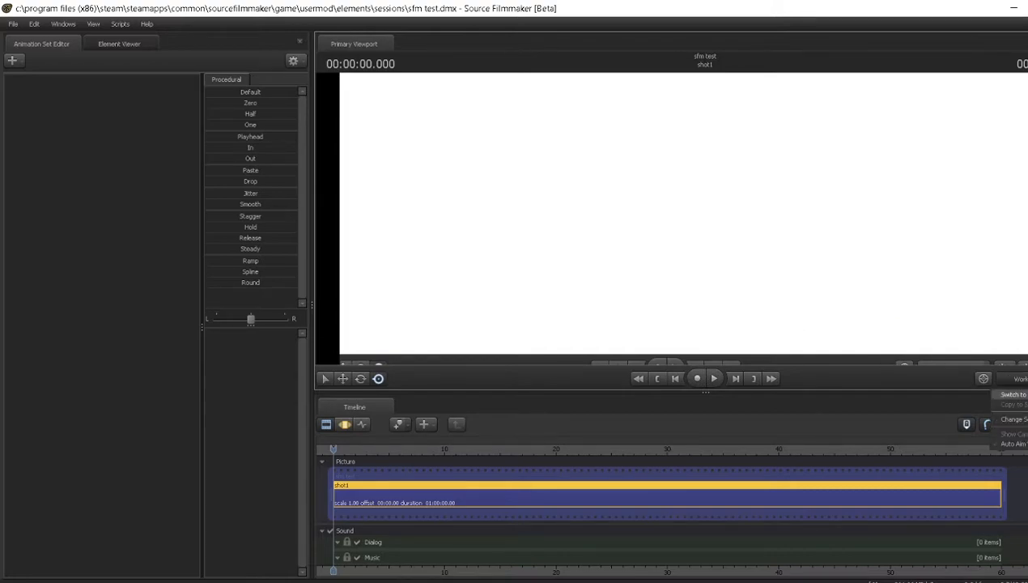
pyautogui.moveTo(1011, 420)
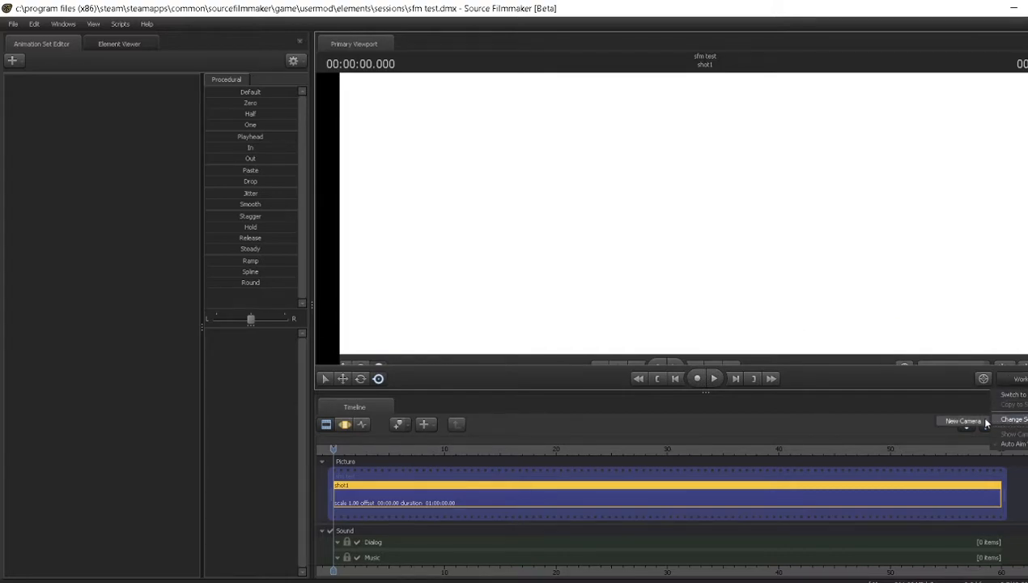
pyautogui.click(957, 420)
# - Try to load a map into the session, and close the BSP file selection window
pyautogui.rightClick(820, 168)
pyautogui.click(854, 267)
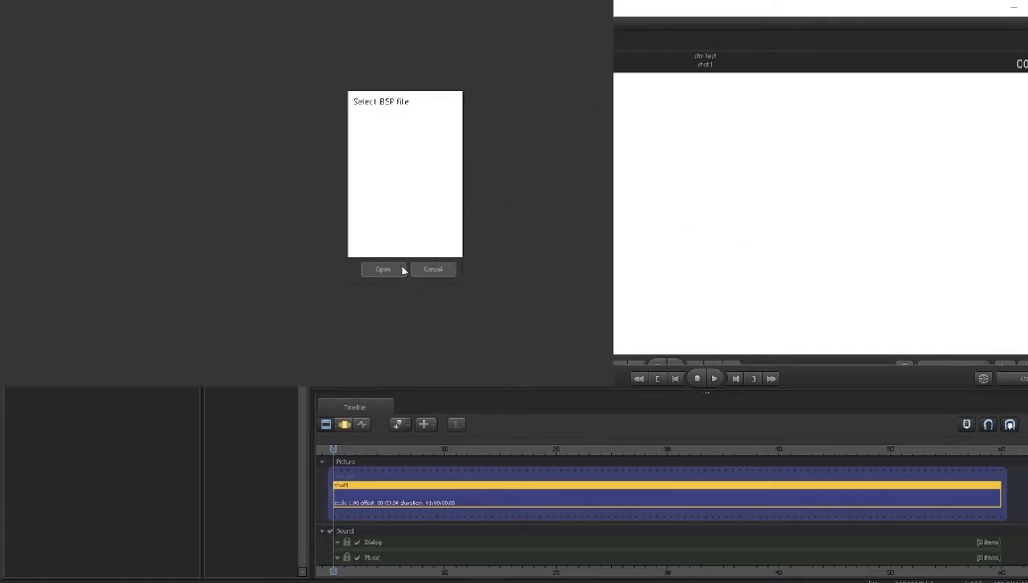
pyautogui.moveTo(818, 567)
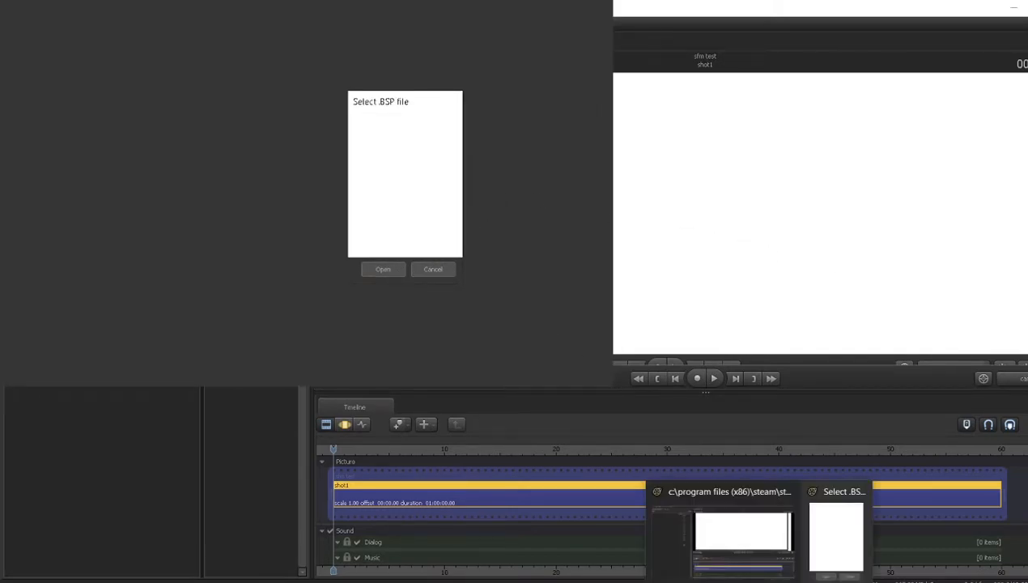
pyautogui.click(859, 491)
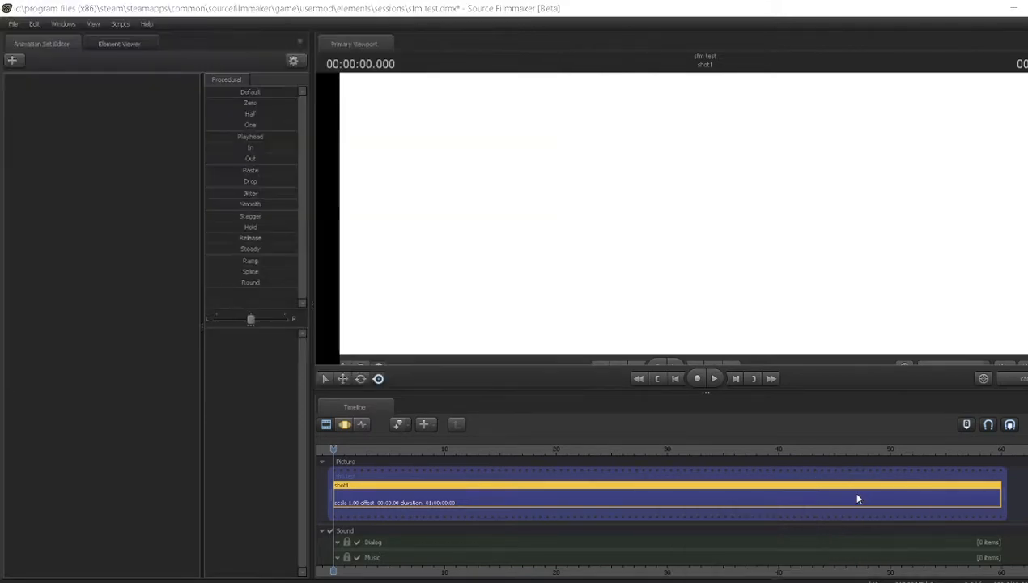
# - Quit Source Filmmaker without saving, relaunch it, and close the Steam window
pyautogui.moveTo(760, 580)
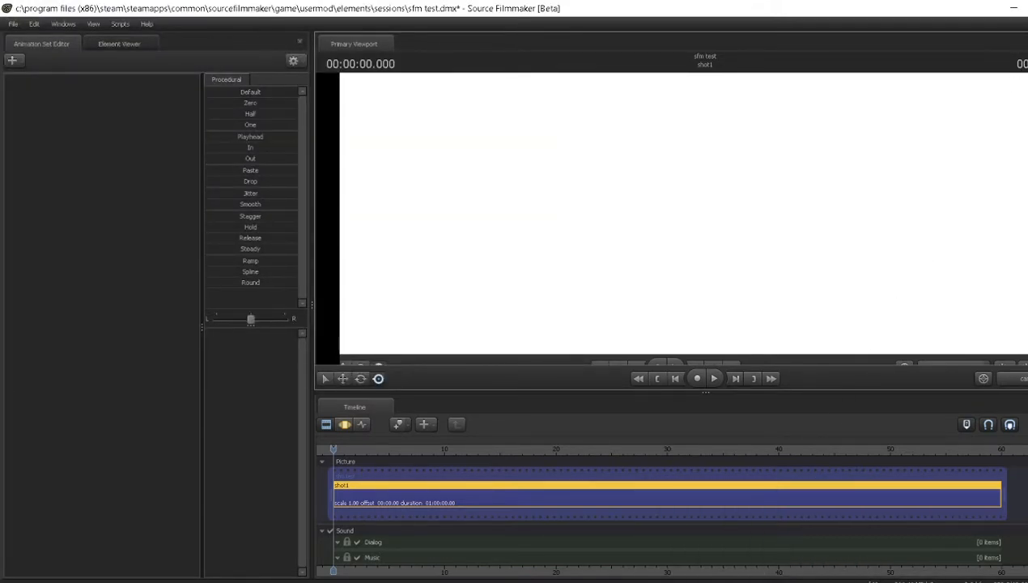
pyautogui.hotkey('alt', 'F4')
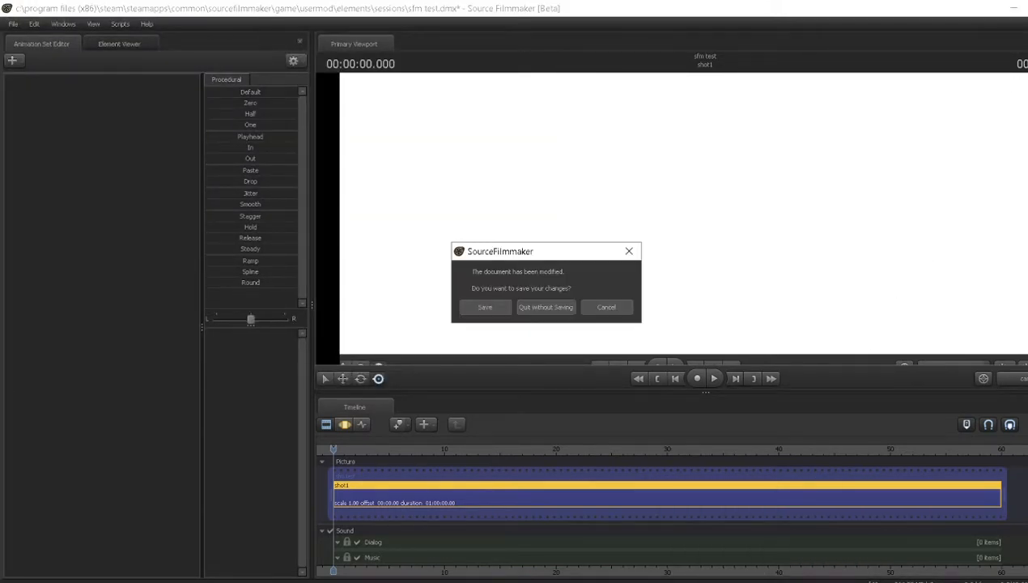
pyautogui.click(536, 307)
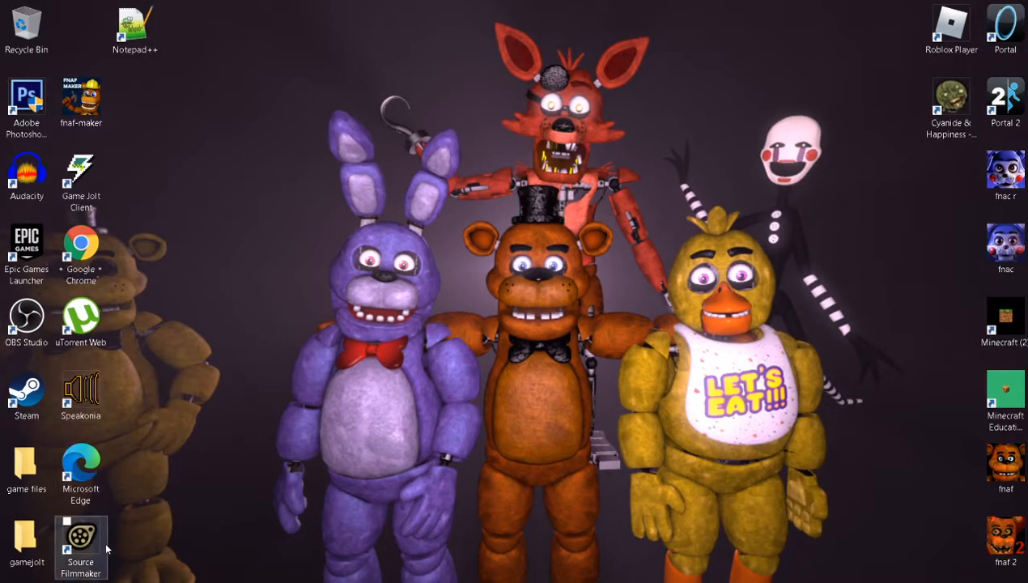
pyautogui.doubleClick(81, 541)
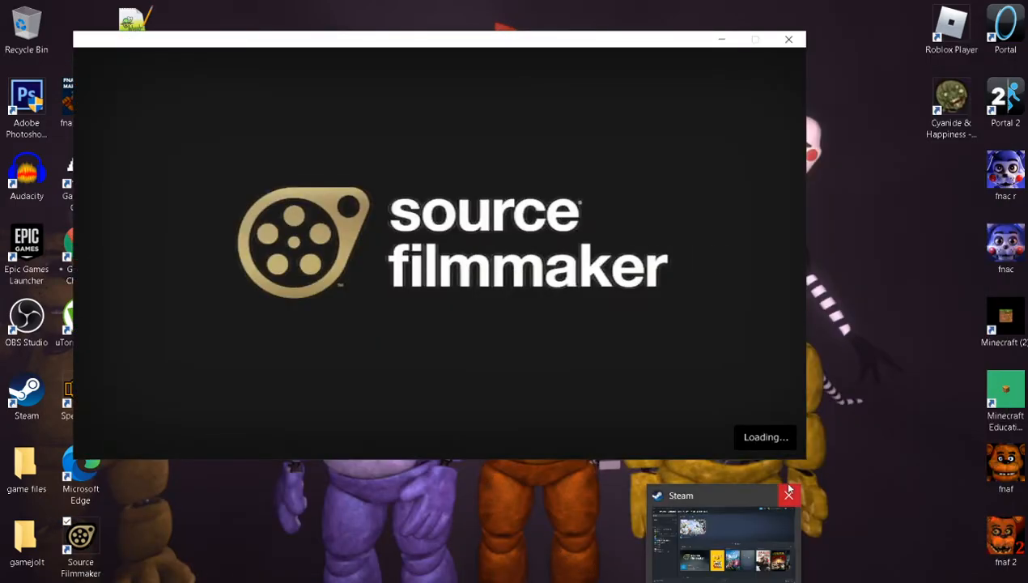
pyautogui.click(788, 495)
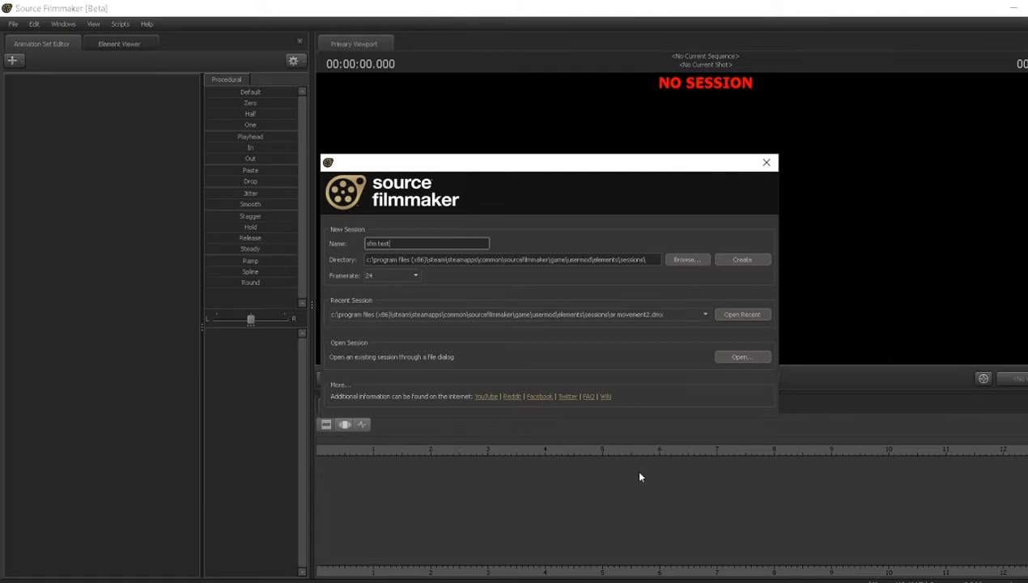
# - Recreate the "sfm test" session at a framerate of 60
pyautogui.click(391, 276)
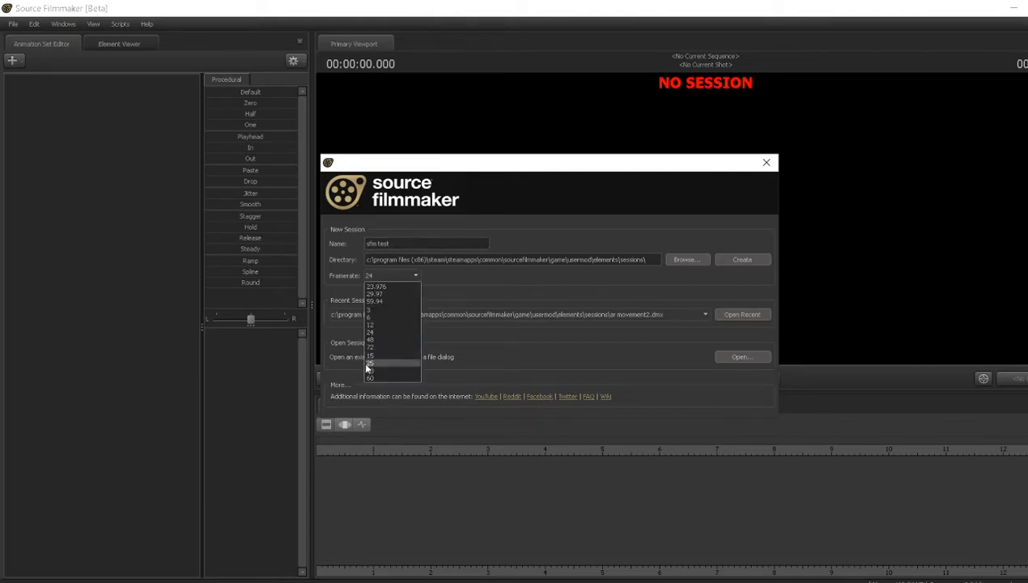
pyautogui.click(378, 371)
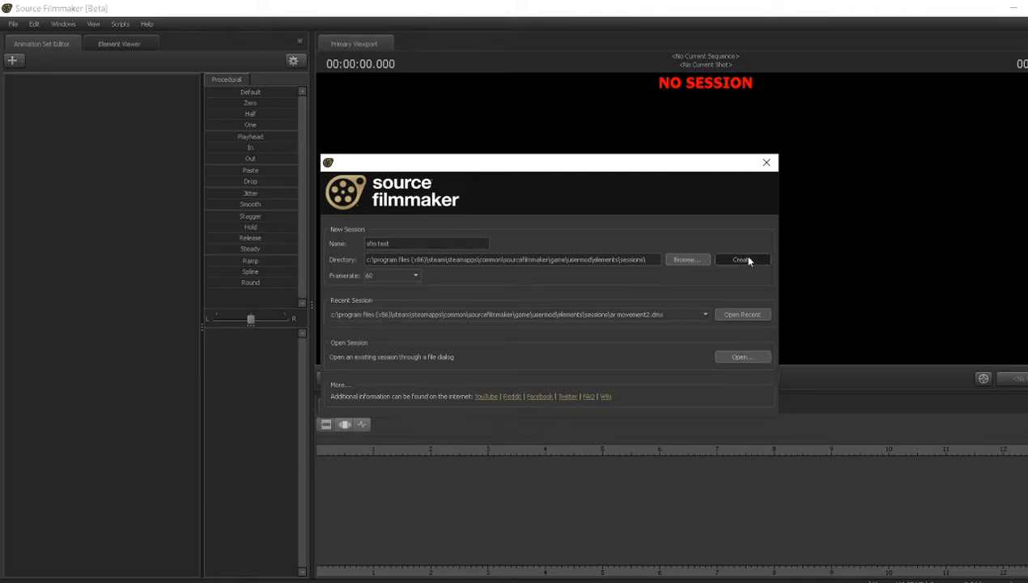
pyautogui.click(743, 259)
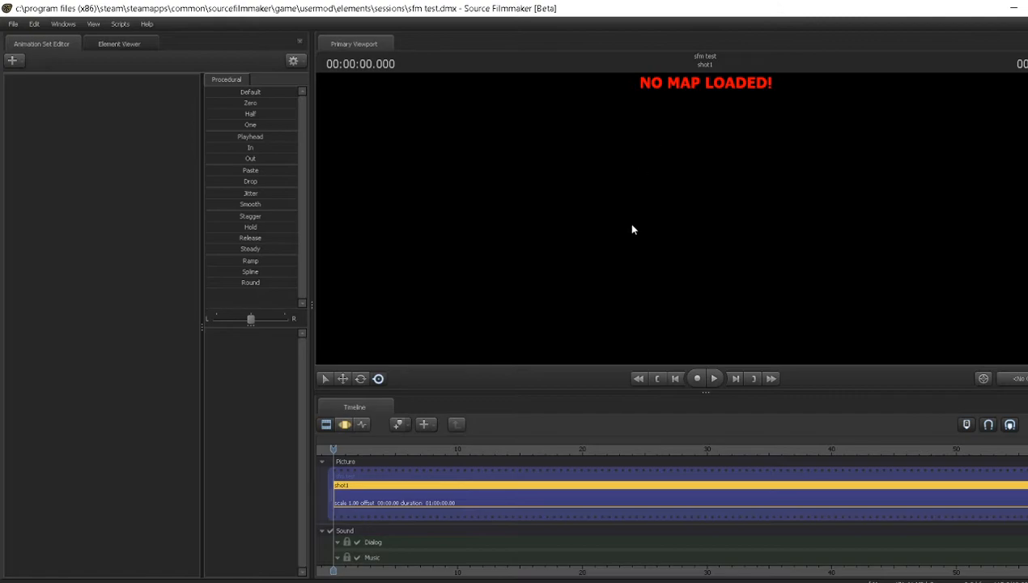
# - Open the map file selection window from the viewport and enlarge it in both width and height
pyautogui.rightClick(632, 246)
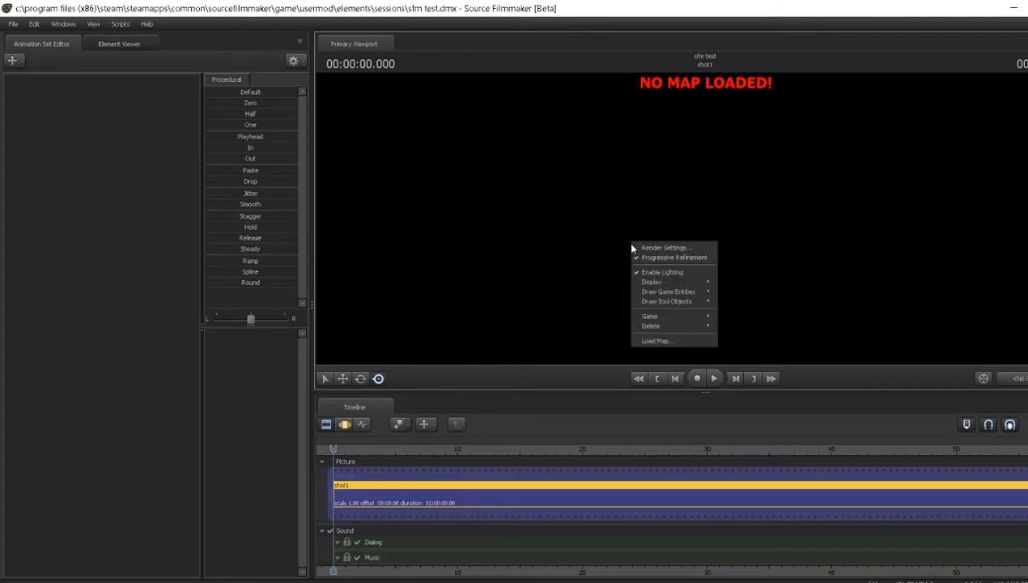
pyautogui.click(658, 341)
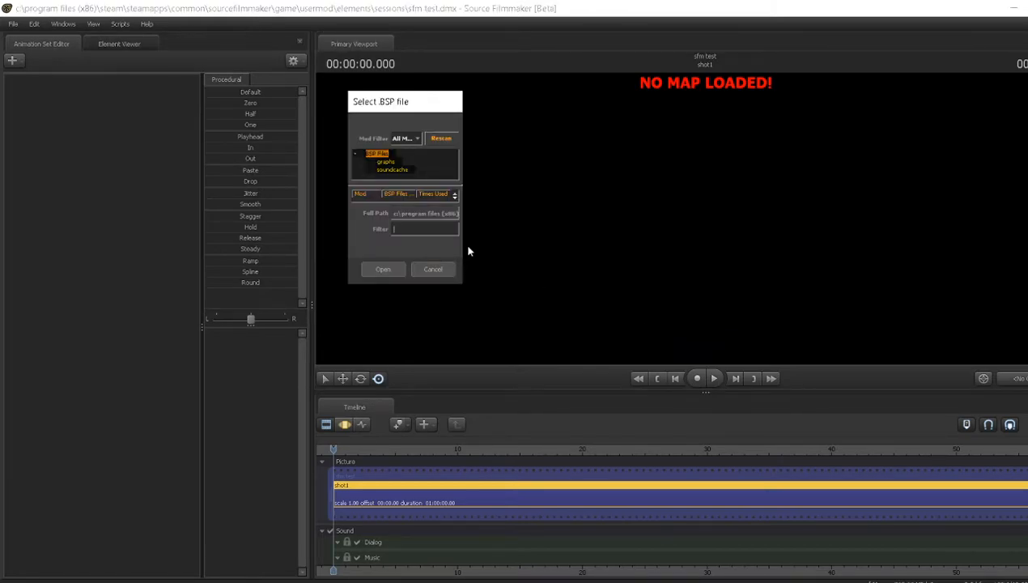
pyautogui.moveTo(467, 245); pyautogui.dragTo(694, 234)
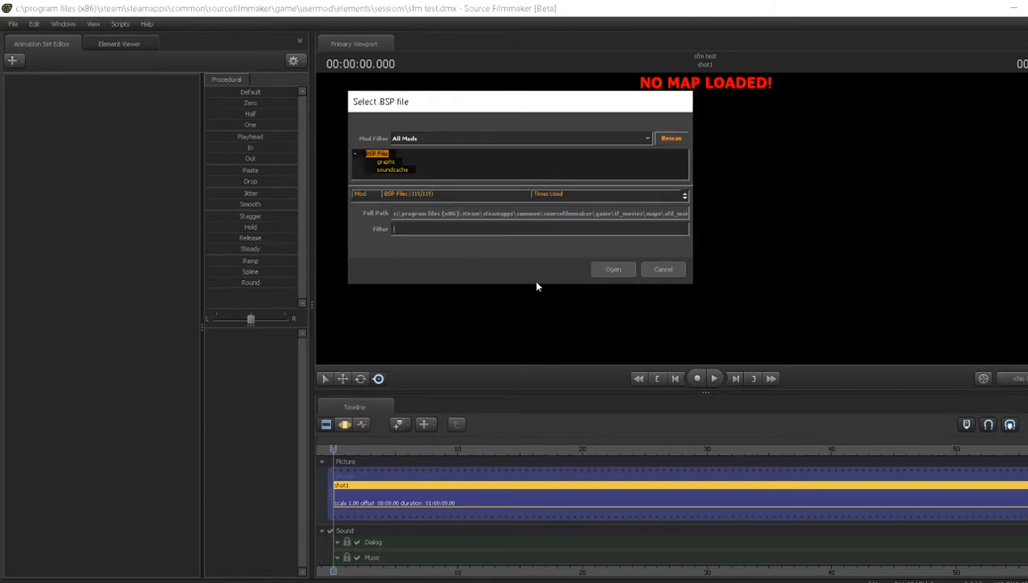
pyautogui.moveTo(527, 284); pyautogui.dragTo(526, 467)
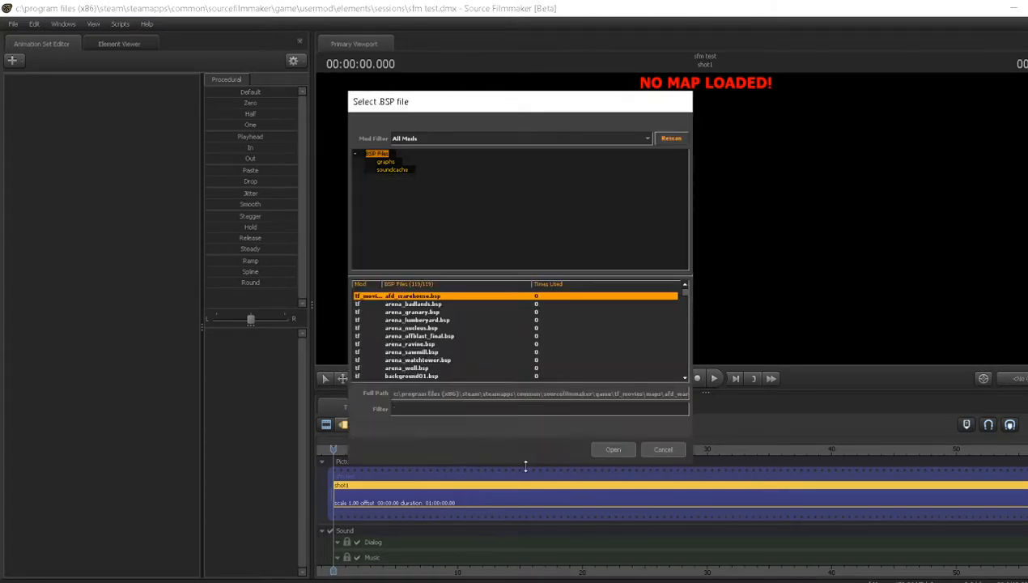
# - Filter the BSP files by mod, trying usermod first and settling on workshop
pyautogui.click(420, 138)
pyautogui.scroll(-2, 411, 168)
pyautogui.scroll(1, 430, 183)
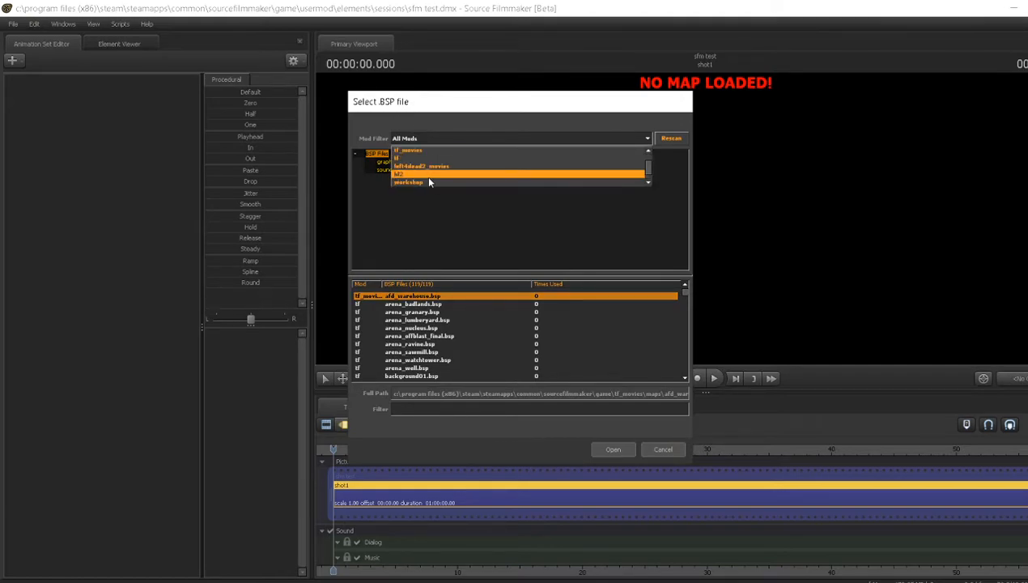
pyautogui.scroll(2, 428, 168)
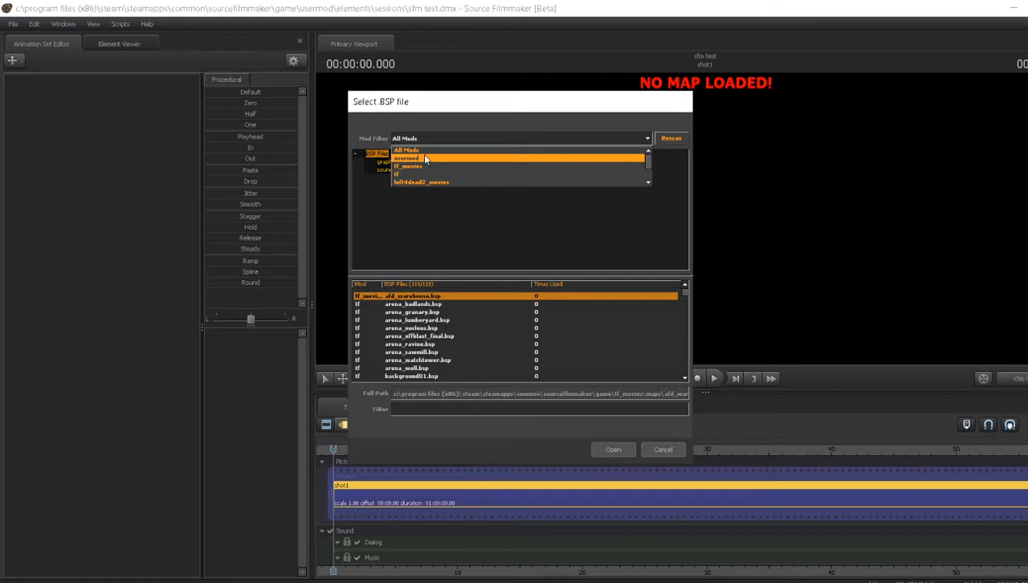
pyautogui.click(425, 158)
pyautogui.click(428, 140)
pyautogui.scroll(-3, 433, 180)
pyautogui.click(432, 174)
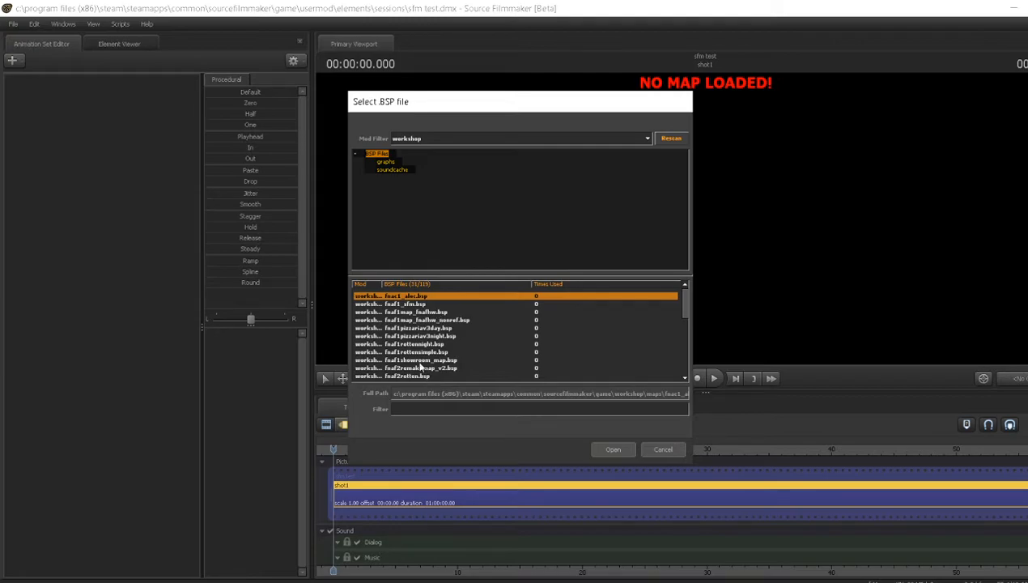
# - Browse the workshop maps and load fnaf1map_fnafhw_nonref.bsp into the session
pyautogui.scroll(-5, 454, 332)
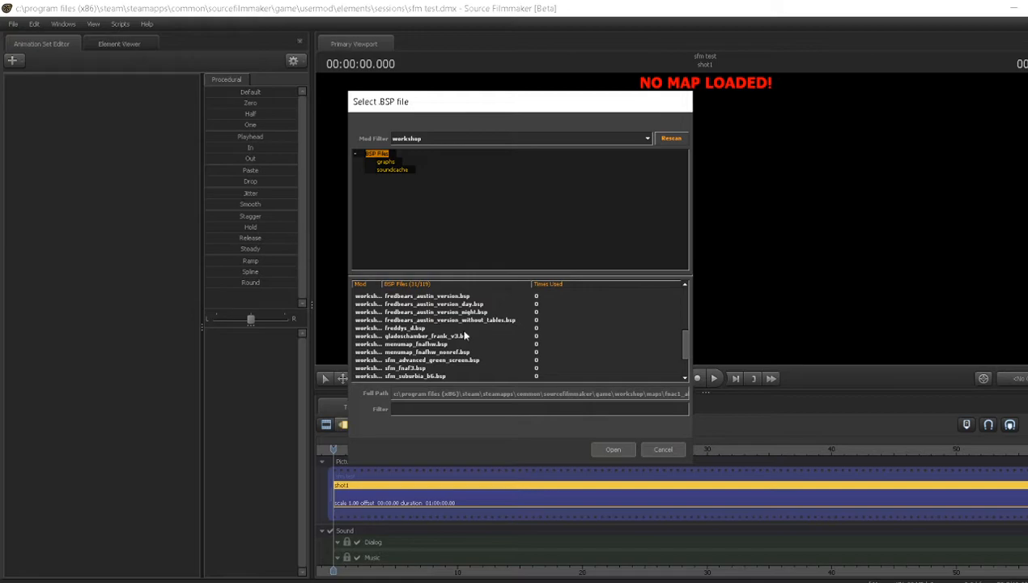
pyautogui.scroll(-1, 466, 336)
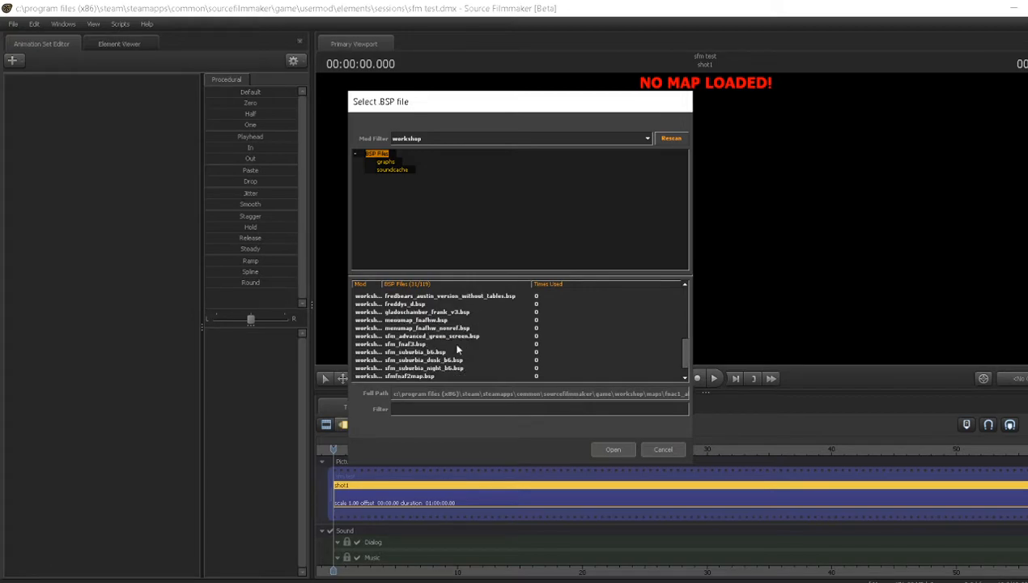
pyautogui.scroll(-1, 458, 350)
pyautogui.scroll(3, 457, 350)
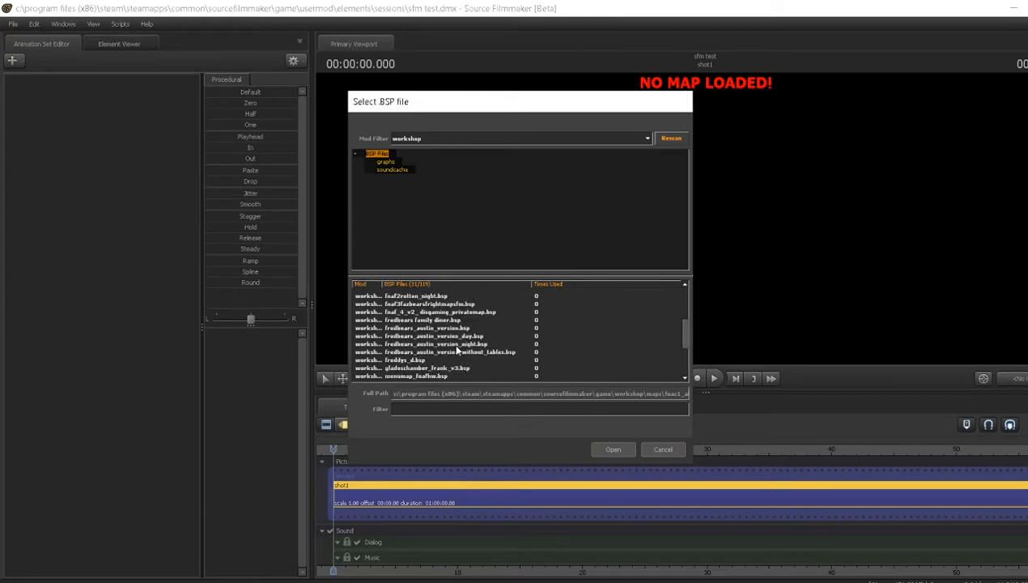
pyautogui.scroll(4, 458, 350)
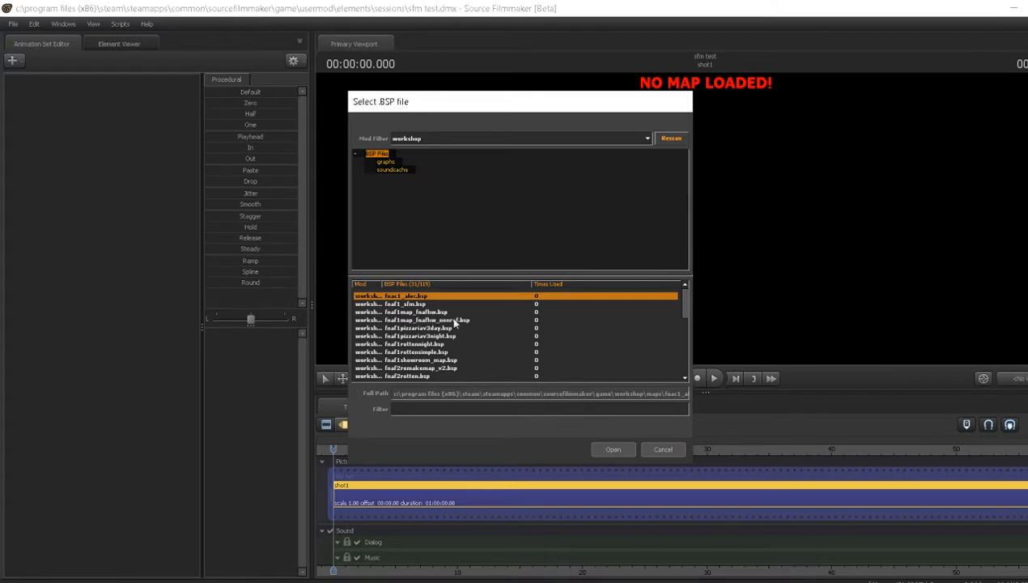
pyautogui.click(455, 321)
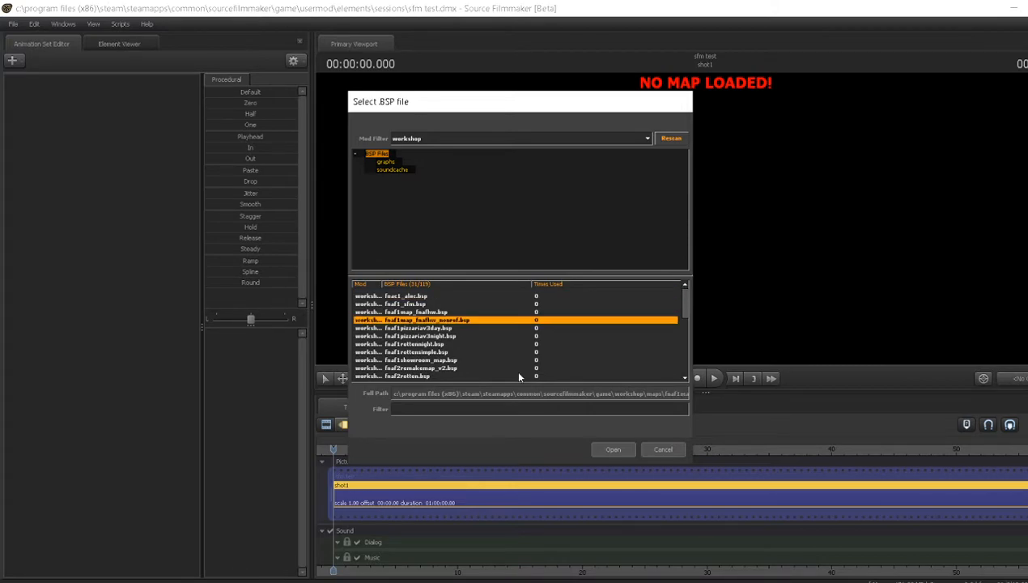
pyautogui.click(611, 450)
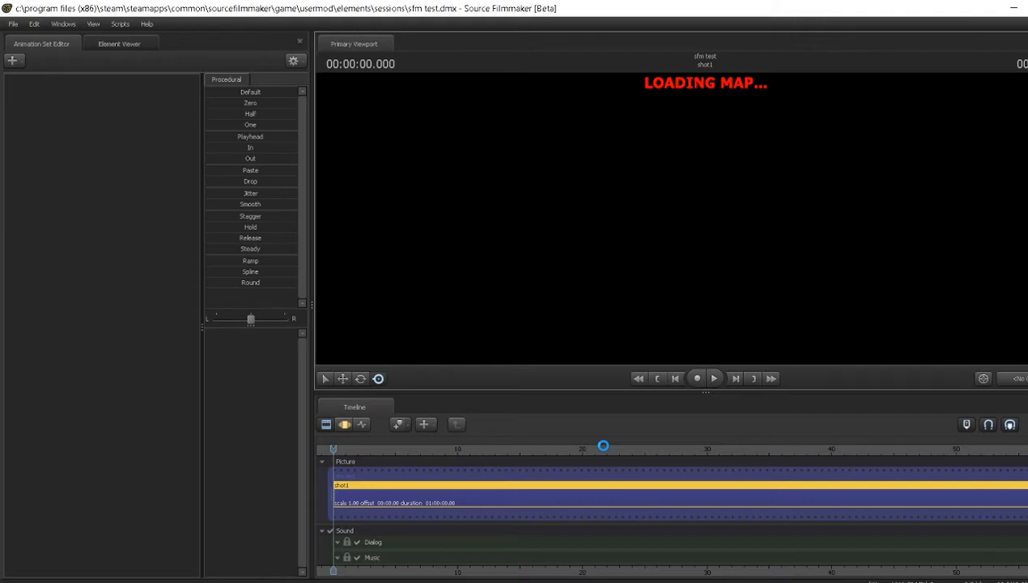
pyautogui.scroll(1, 603, 450)
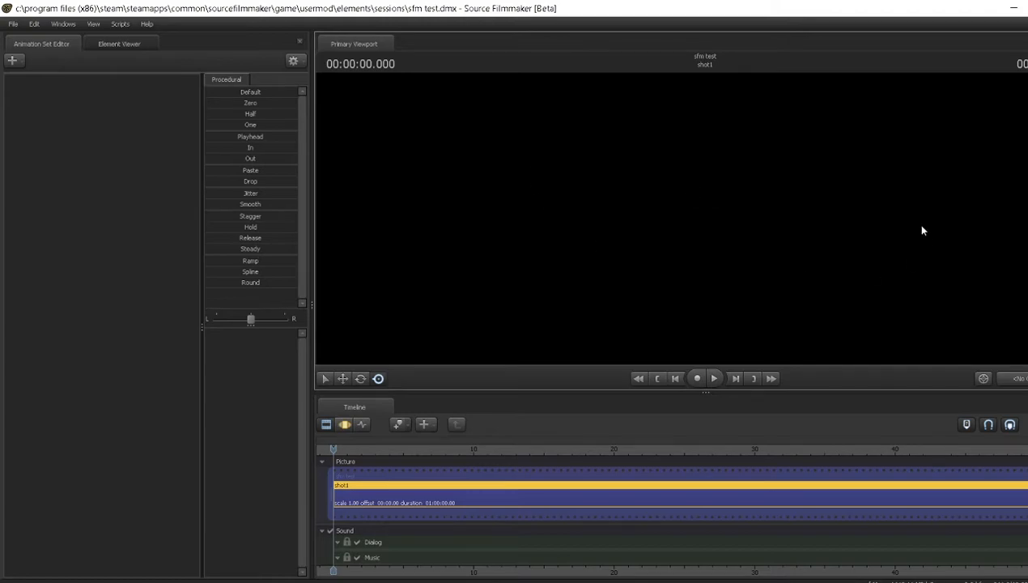
# - Disable lighting in the viewport and change the scene camera to a new camera
pyautogui.rightClick(693, 186)
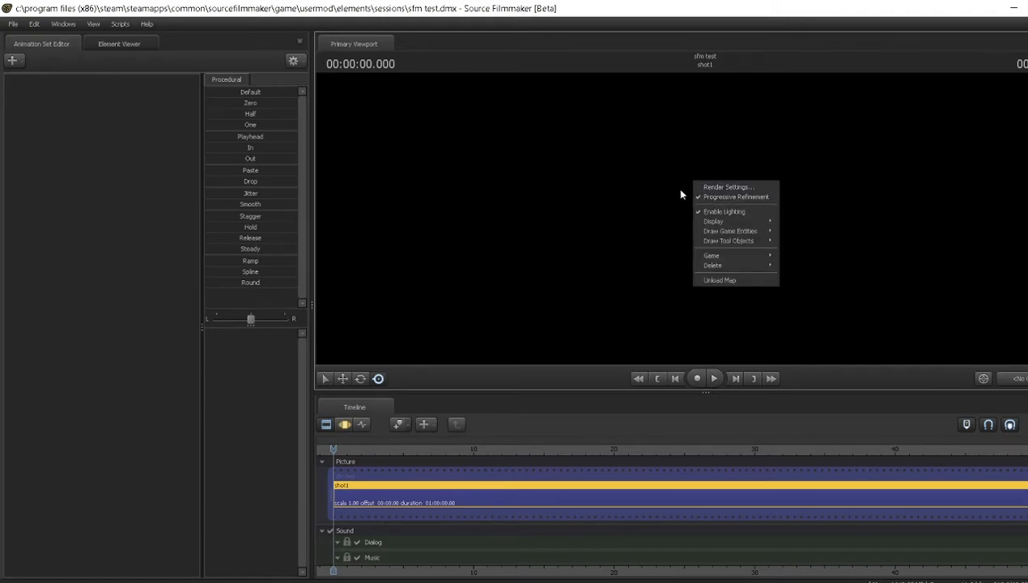
pyautogui.click(729, 212)
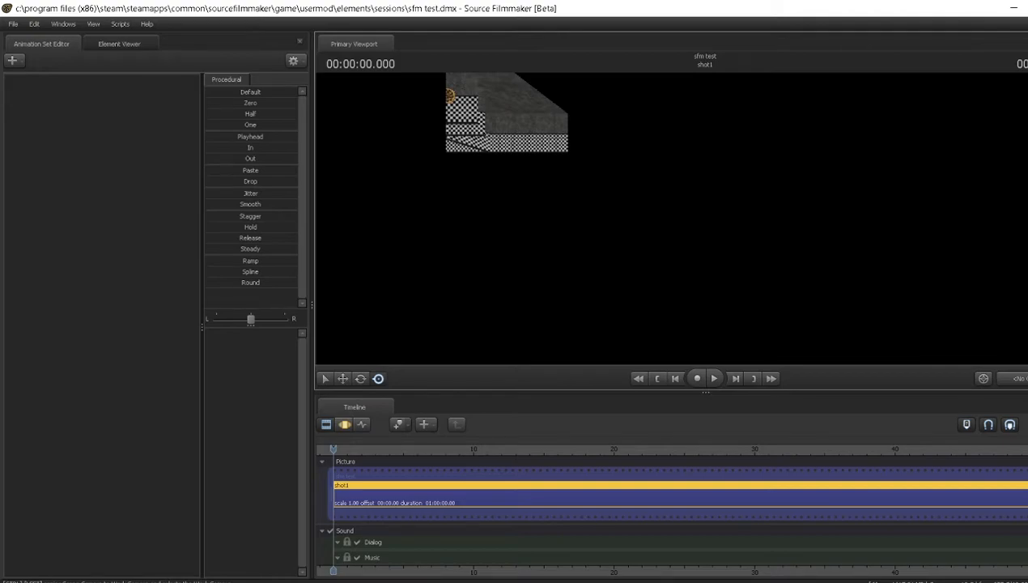
pyautogui.click(1016, 378)
pyautogui.moveTo(1012, 420)
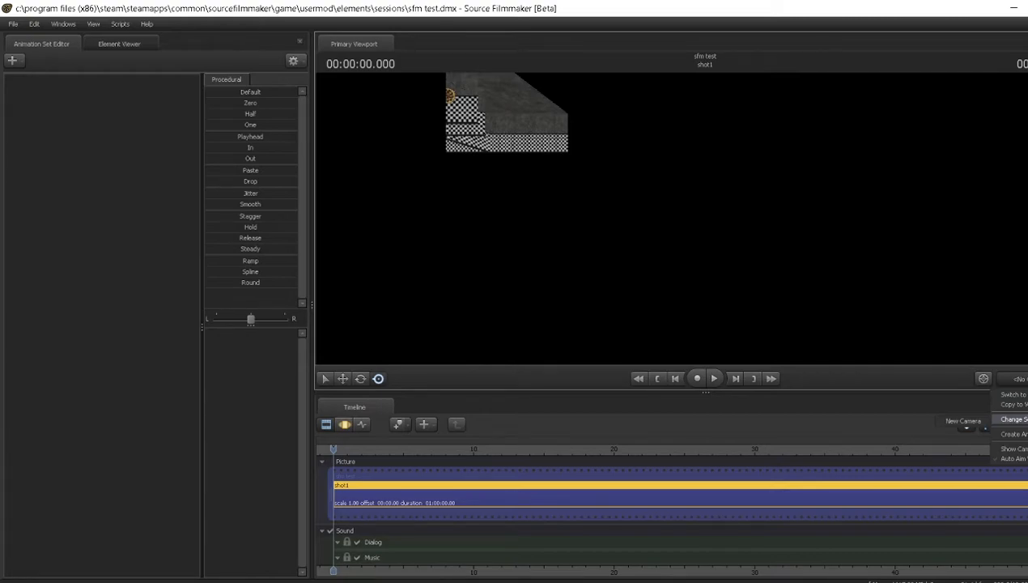
pyautogui.click(964, 421)
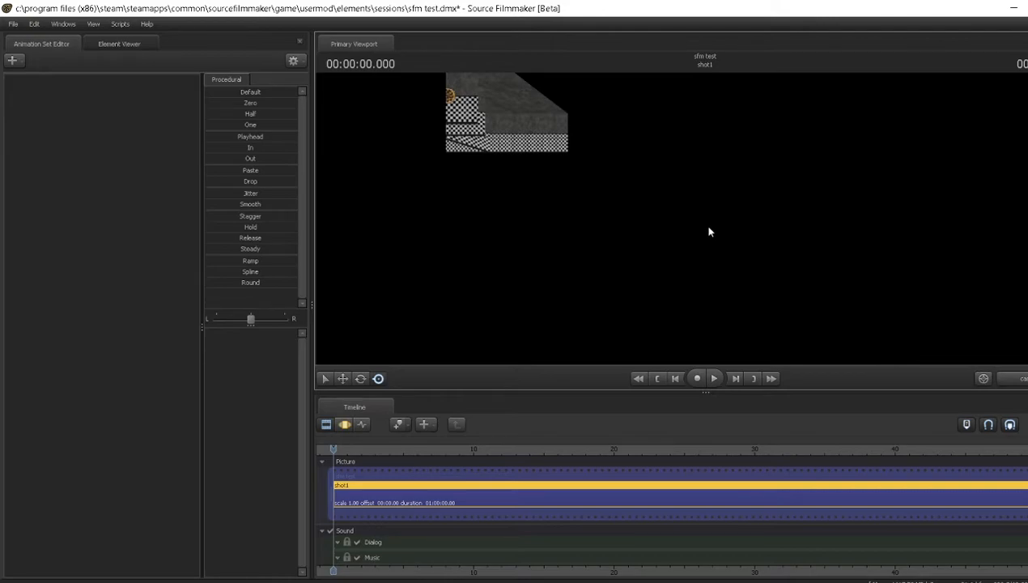
# - Fly the camera through the dining room, past the stage view, and frame the wall between the two hallway openings
pyautogui.moveTo(695, 217); pyautogui.dragTo(393, 183)
pyautogui.press('w')
pyautogui.press('w')
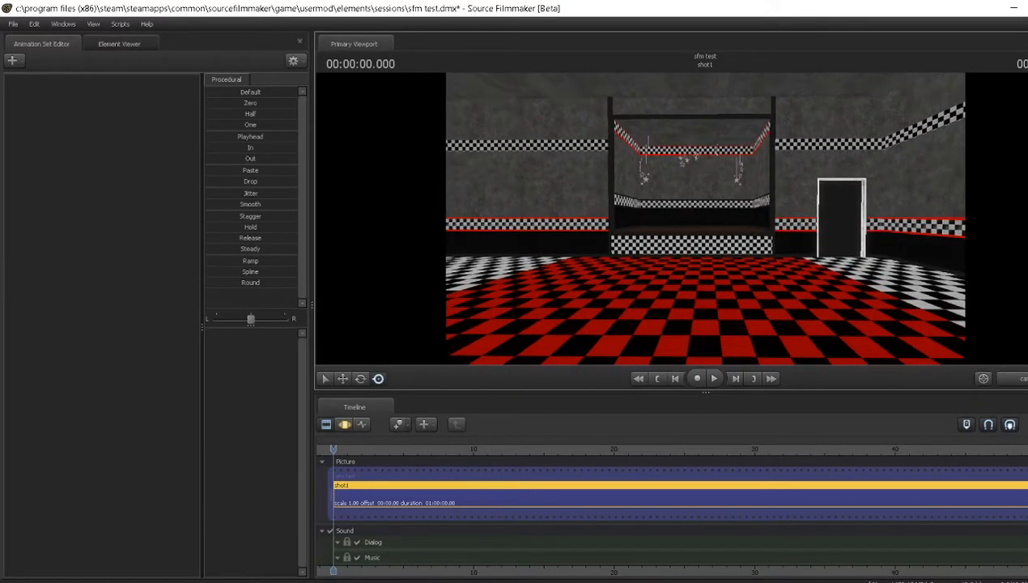
pyautogui.press('z')
pyautogui.press('x')
pyautogui.press('z')
pyautogui.press('z')
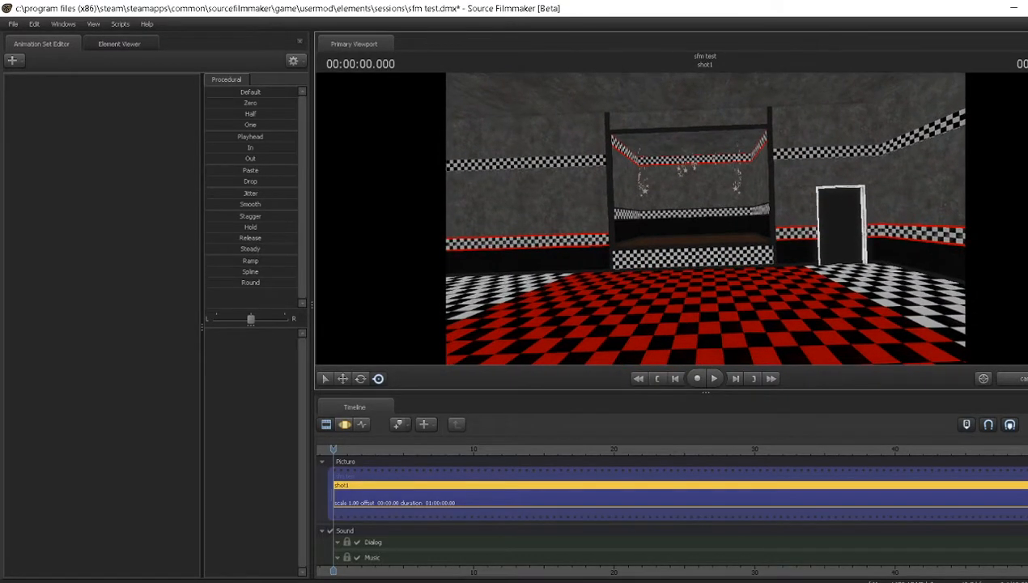
pyautogui.moveTo(705, 218); pyautogui.dragTo(450, 235)
pyautogui.press('w')
pyautogui.press('w')
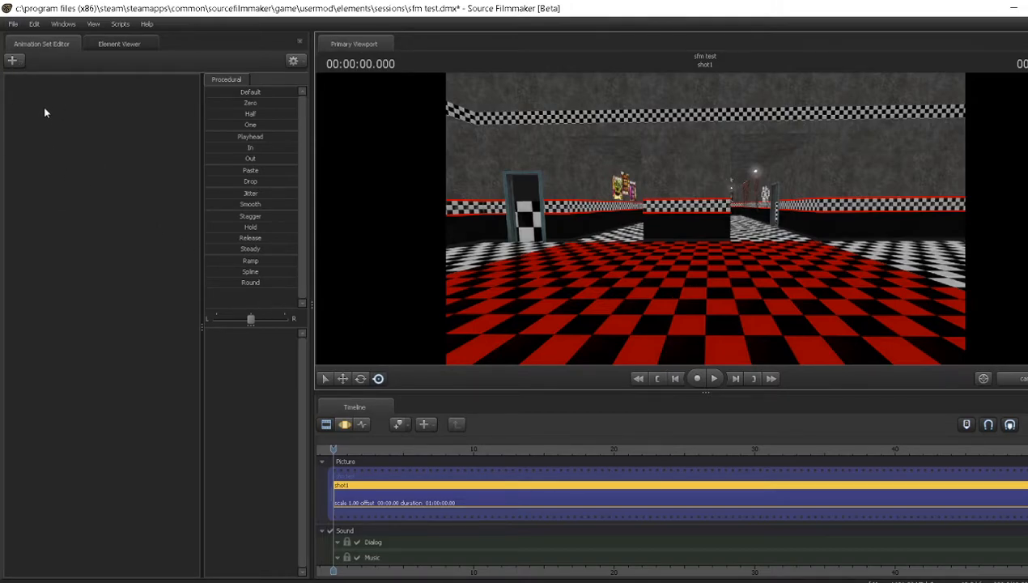
# - Create an animation set for a new light and re-enable lighting in the viewport
pyautogui.rightClick(68, 105)
pyautogui.click(18, 61)
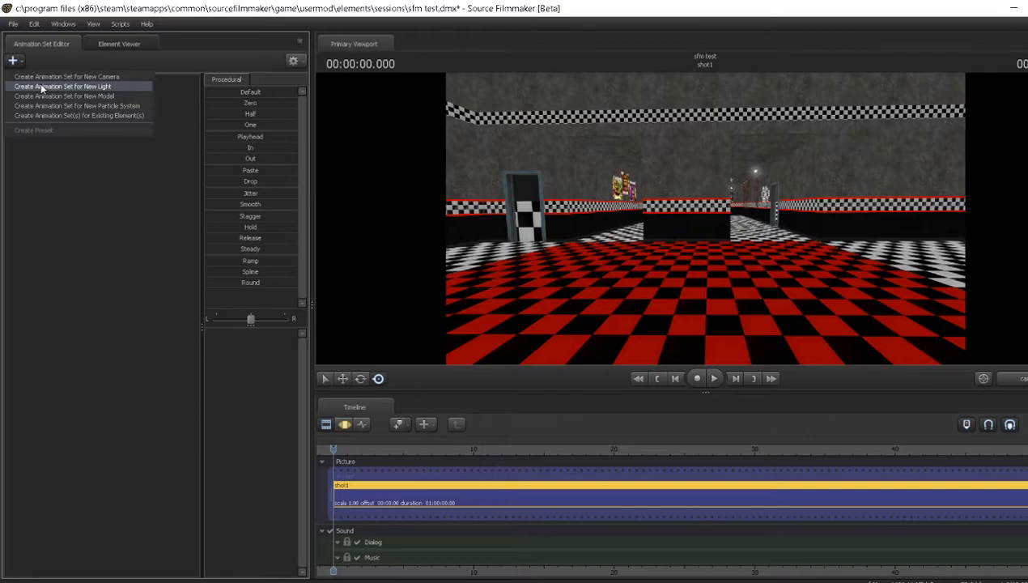
pyautogui.click(41, 86)
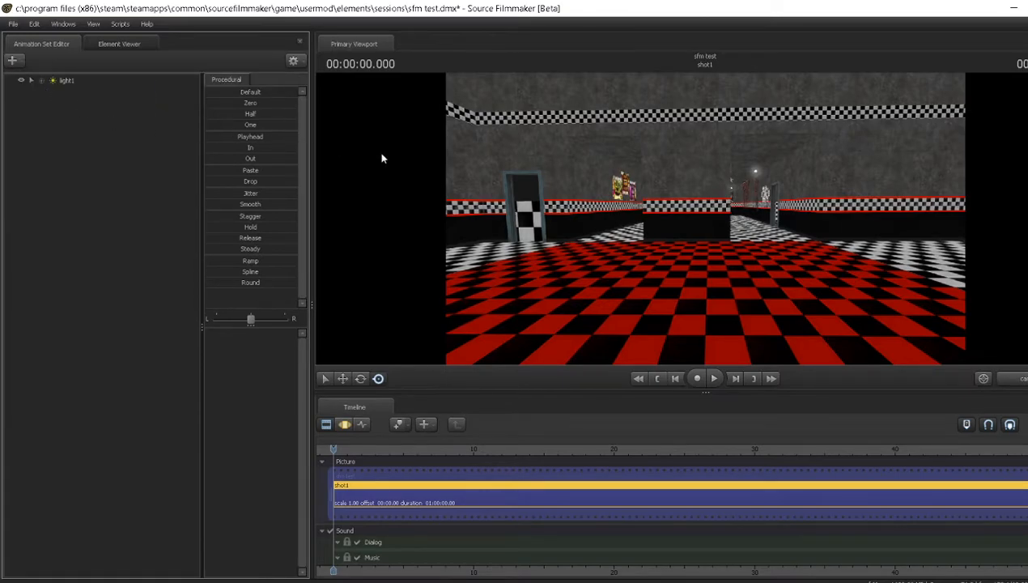
pyautogui.rightClick(617, 194)
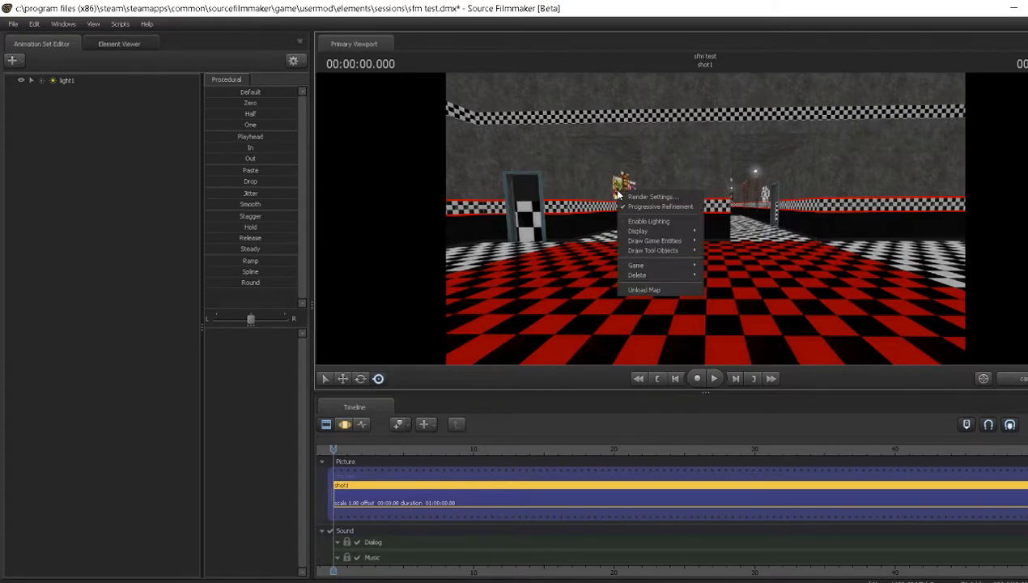
pyautogui.click(646, 221)
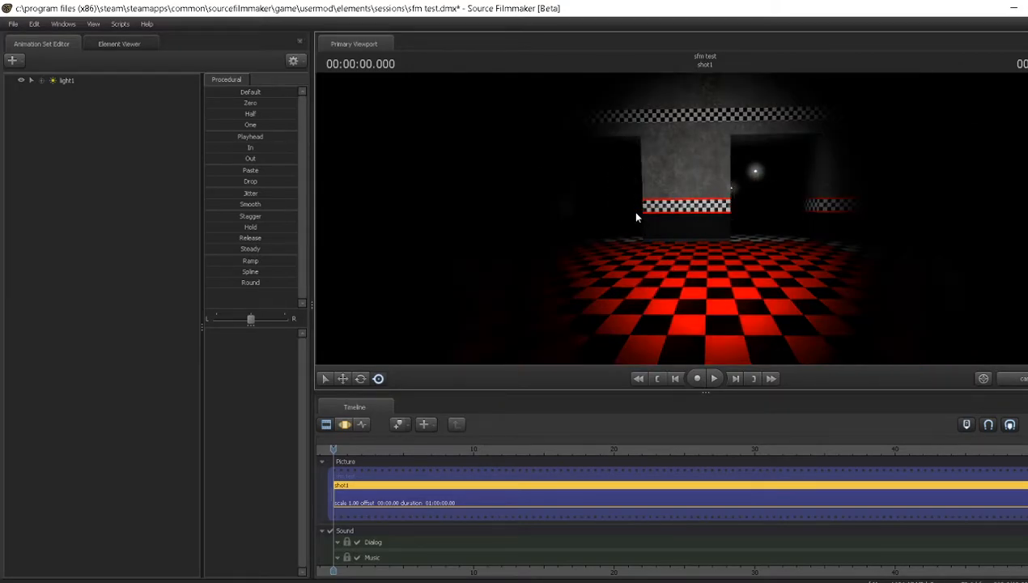
# - Show light1's point of view in the viewport and switch the timeline through the Motion Editor to the Graph Editor
pyautogui.click(68, 82)
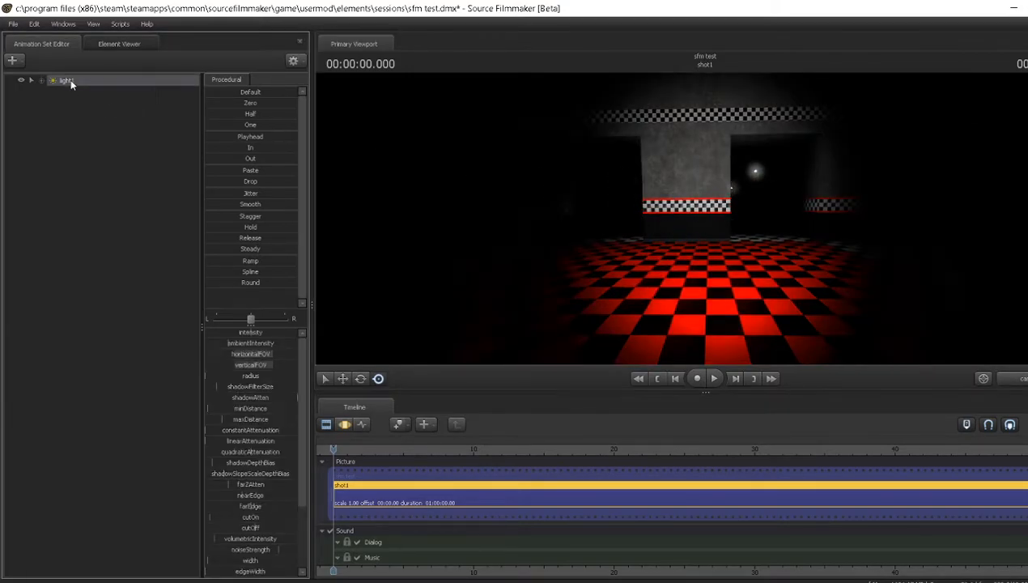
pyautogui.moveTo(192, 92); pyautogui.dragTo(786, 254)
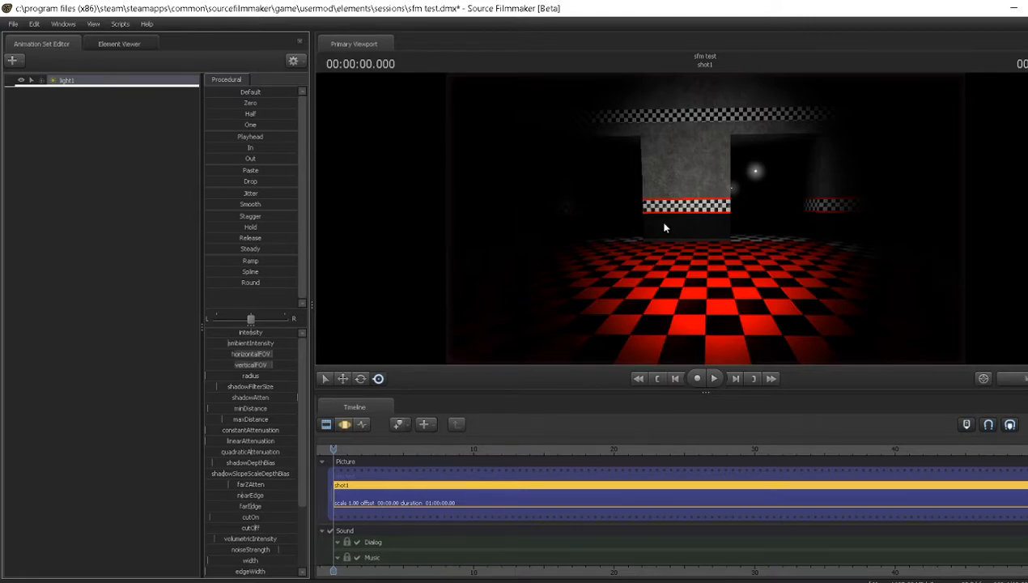
pyautogui.click(345, 426)
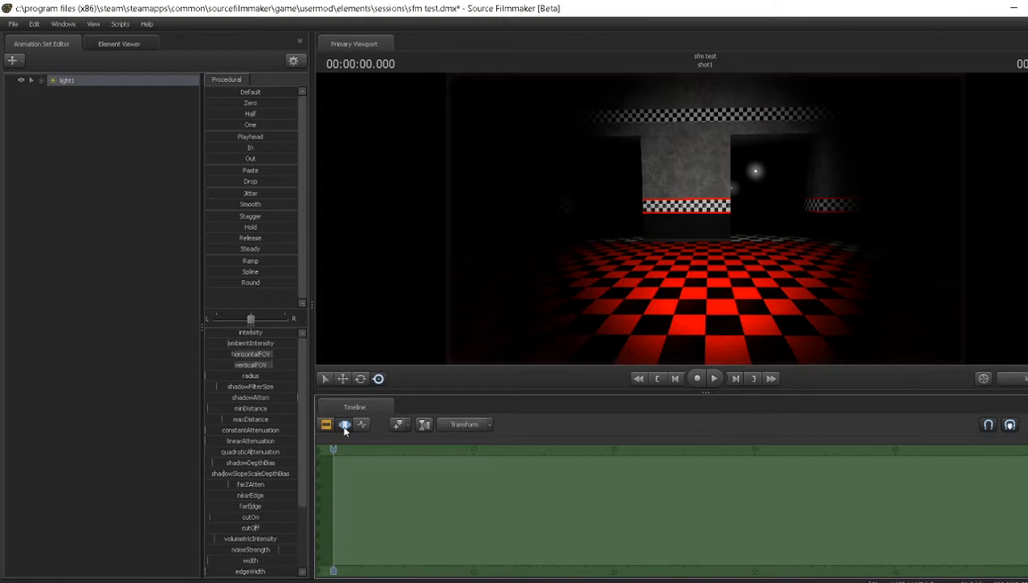
pyautogui.click(327, 425)
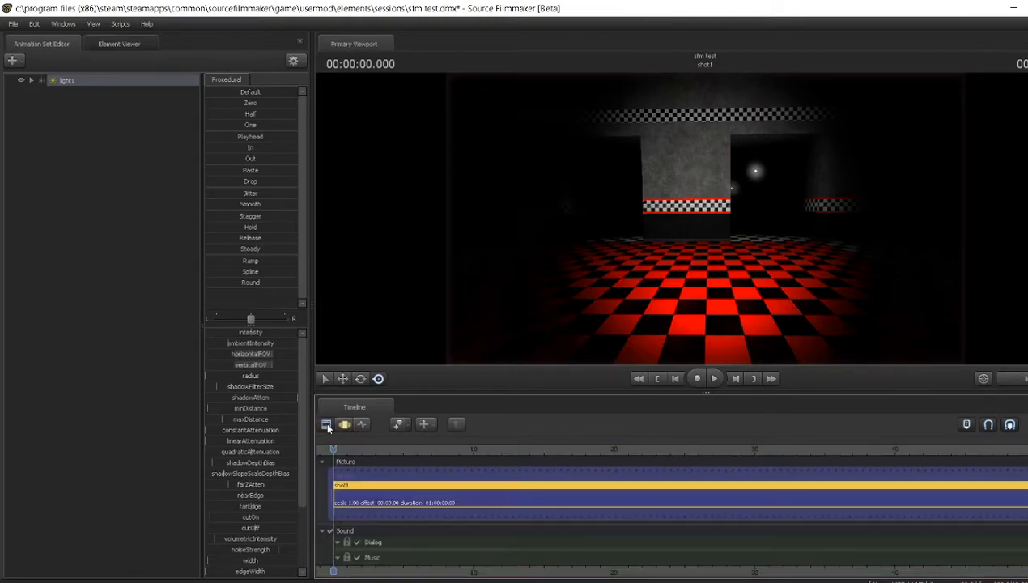
pyautogui.click(345, 426)
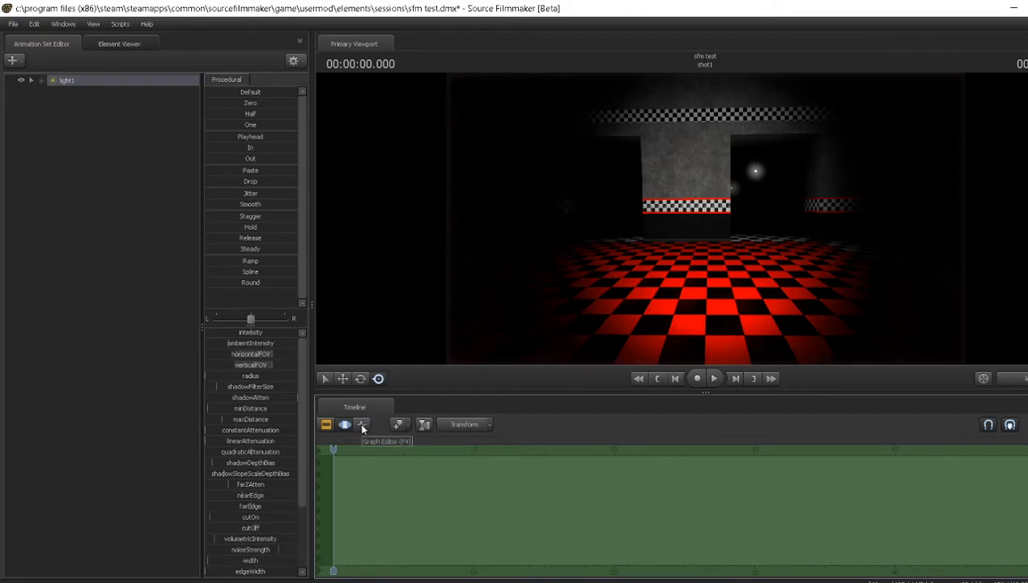
pyautogui.click(363, 427)
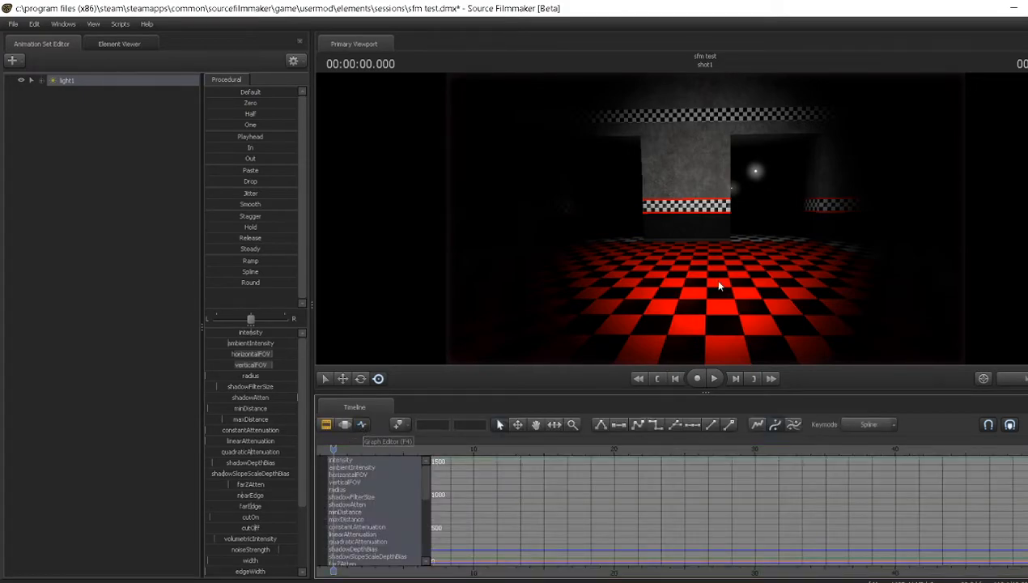
# - Move light1 higher and back behind the camera, aiming it down at the red checkered floor
pyautogui.moveTo(828, 309); pyautogui.dragTo(700, 219)
pyautogui.press('s')
pyautogui.press('a')
pyautogui.press('w')
pyautogui.press('s')
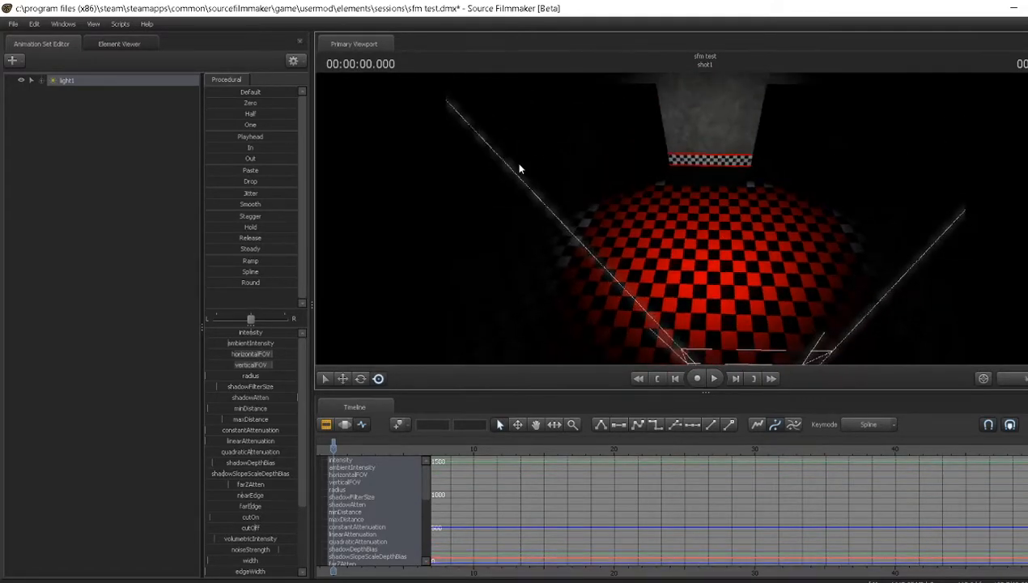
# - Lower light1's color_green partway and color_blue to the minimum to give it a warm orange tint
pyautogui.scroll(-3, 273, 430)
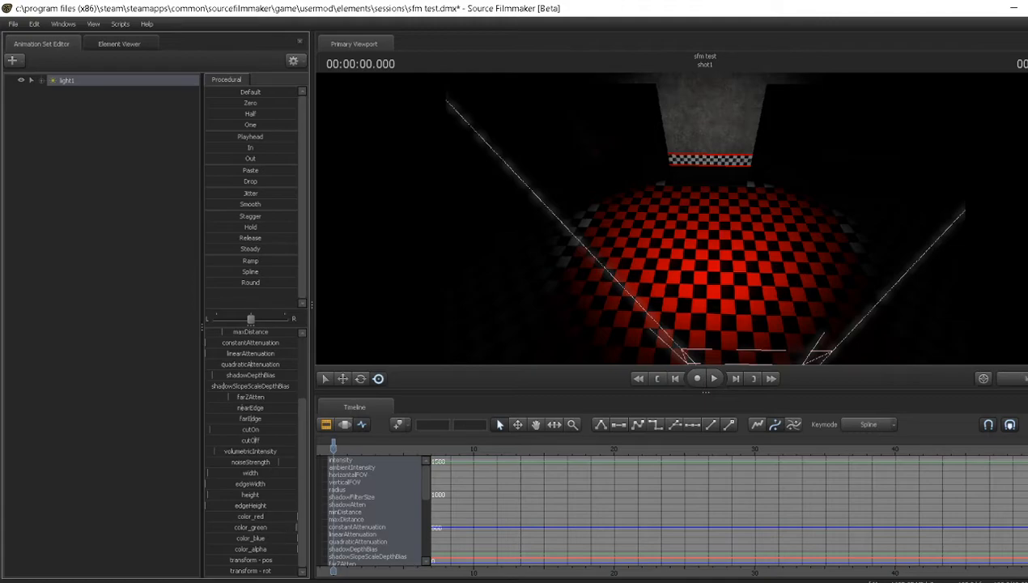
pyautogui.moveTo(293, 527); pyautogui.dragTo(238, 527)
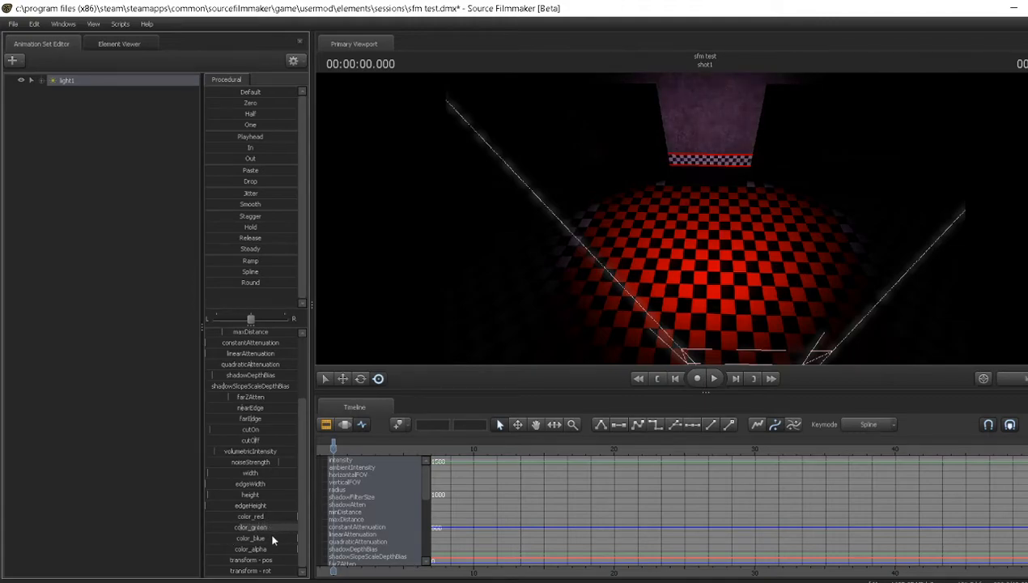
pyautogui.moveTo(294, 537)
pyautogui.mouseDown()
pyautogui.moveTo(233, 538)
pyautogui.moveTo(242, 526)
pyautogui.moveTo(212, 538)
pyautogui.mouseUp()
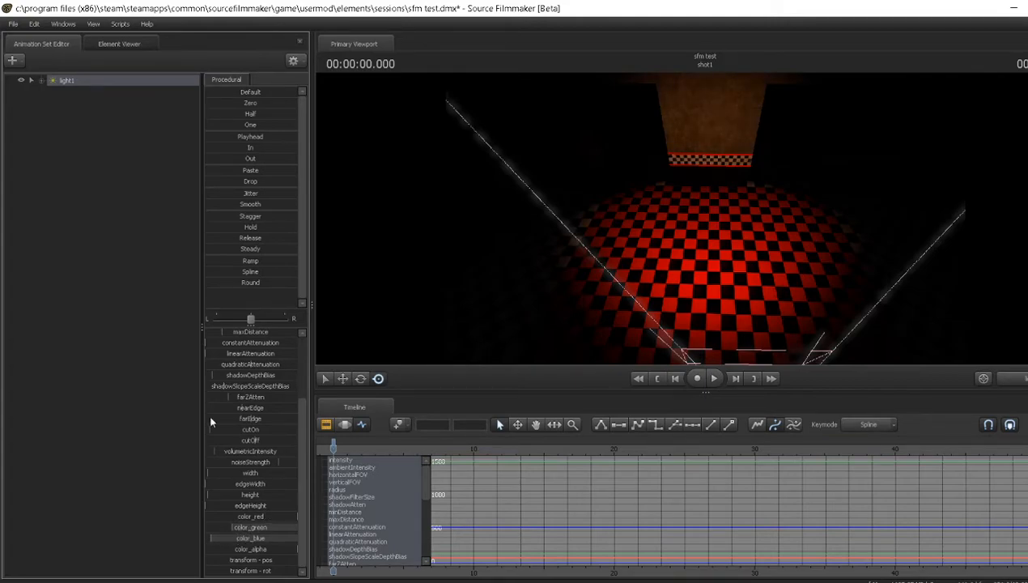
# - Copy the light1 animation set and paste it twice to make two more lights
pyautogui.rightClick(115, 81)
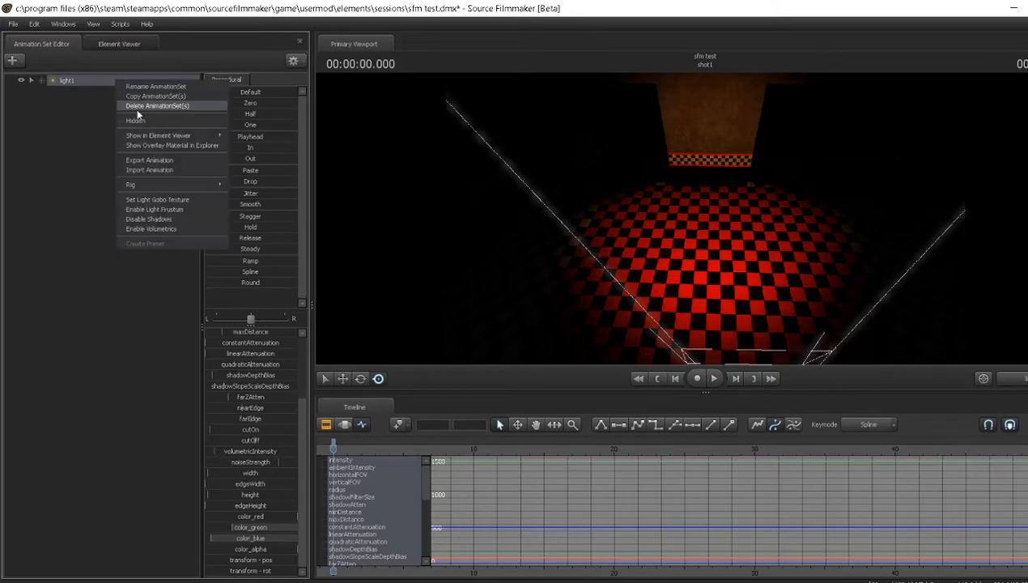
pyautogui.click(145, 97)
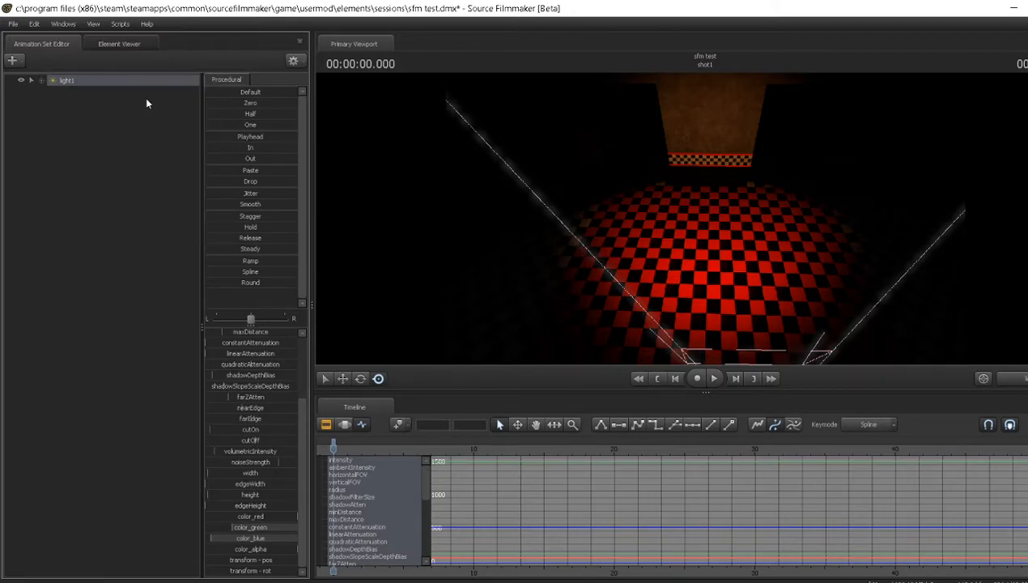
pyautogui.rightClick(94, 168)
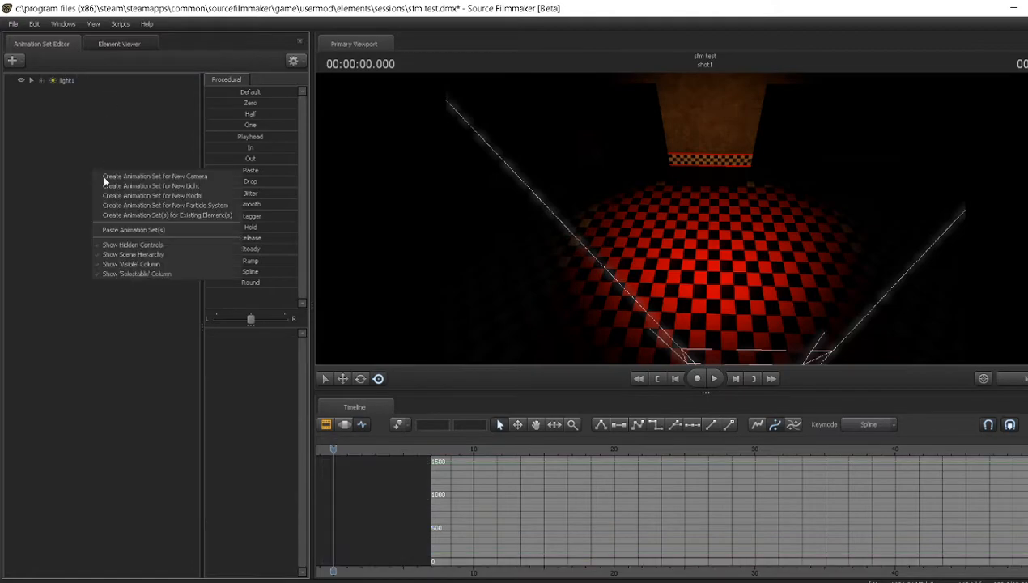
pyautogui.click(141, 230)
pyautogui.rightClick(134, 177)
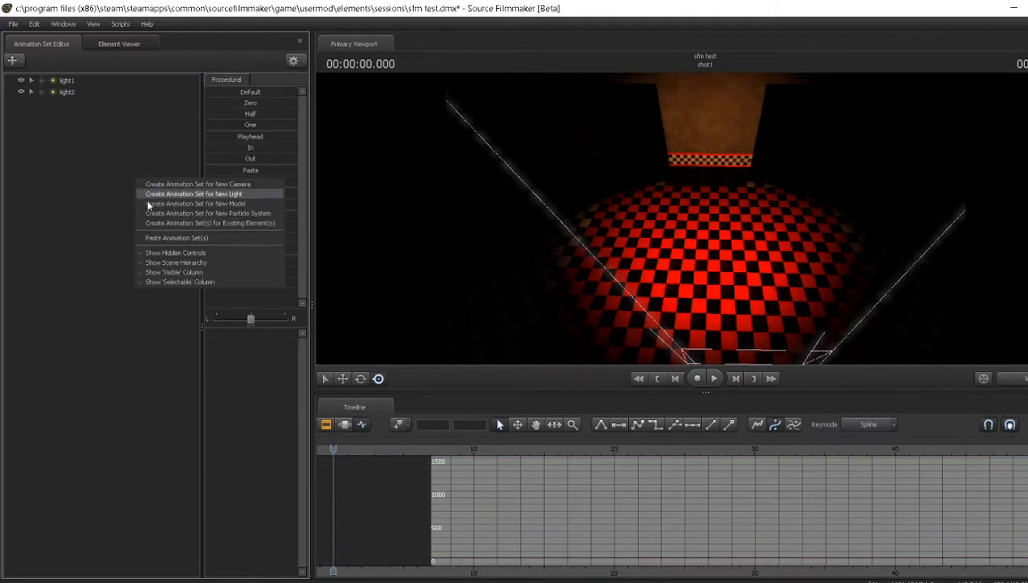
pyautogui.click(174, 237)
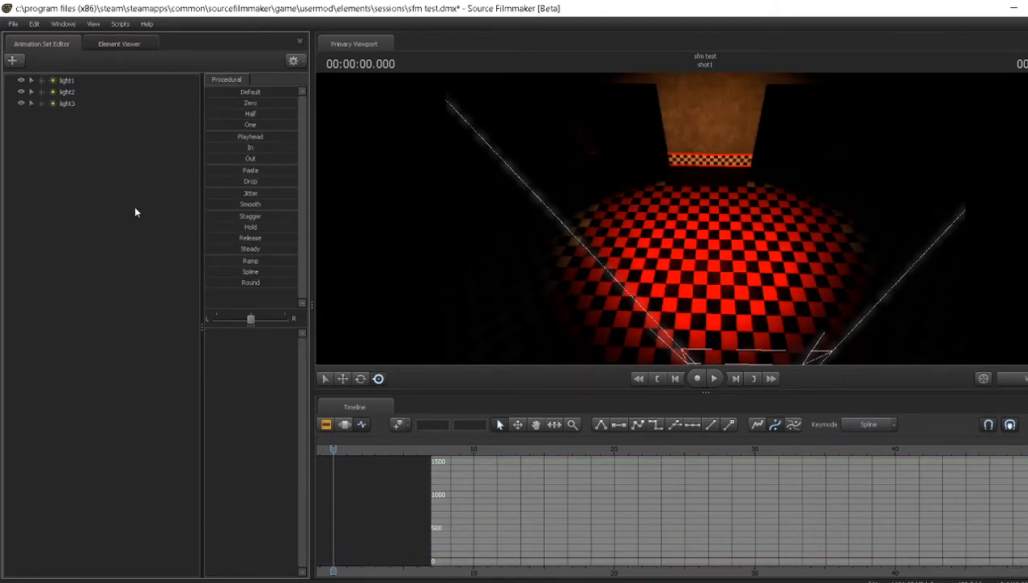
# - Reposition light3 to illuminate the room corner beside the doorway
pyautogui.click(81, 104)
pyautogui.moveTo(744, 306); pyautogui.dragTo(613, 245)
pyautogui.press('w')
pyautogui.press('w')
pyautogui.press('a')
pyautogui.press('s')
pyautogui.press('w')
pyautogui.scroll(-8, 701, 219)
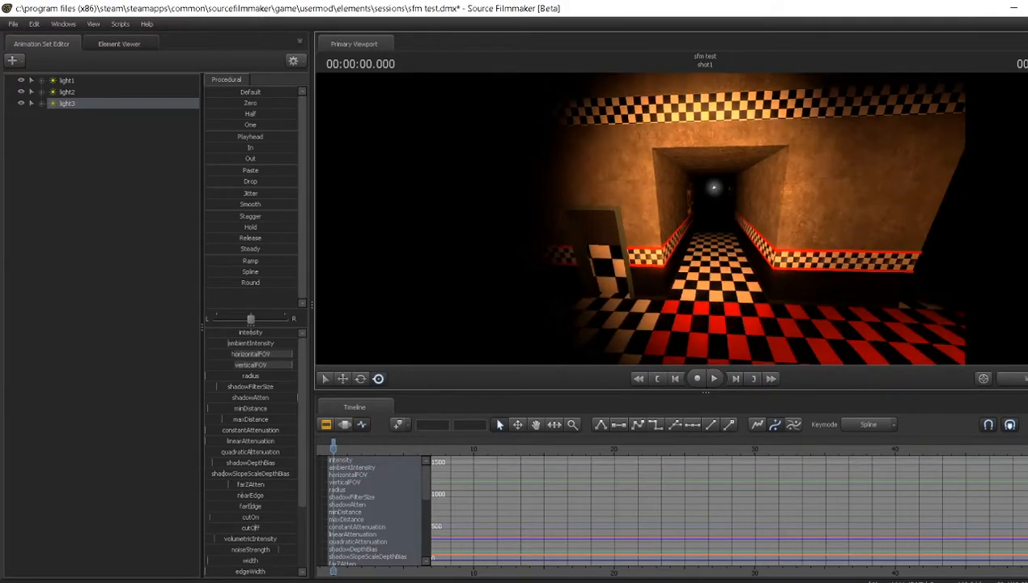
pyautogui.press('s')
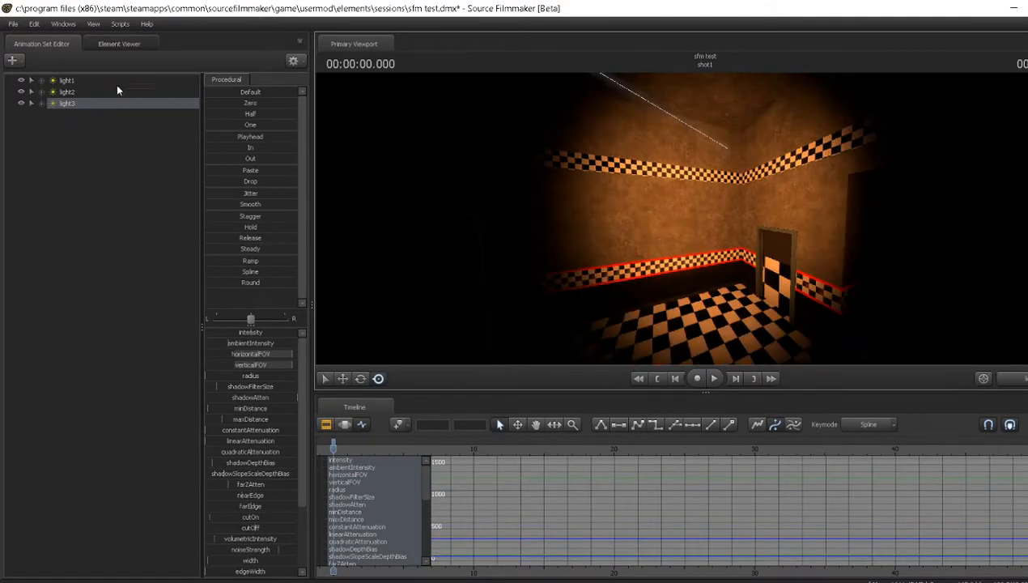
# - Aim light3 toward the hallway opening and reposition light2 to illuminate the dining room walls
pyautogui.moveTo(705, 224); pyautogui.dragTo(871, 224)
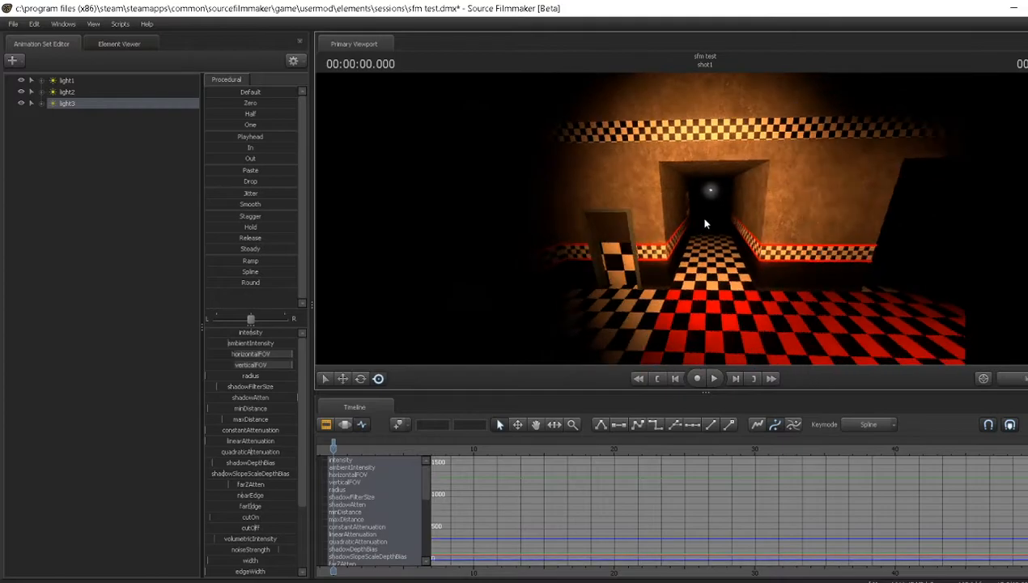
pyautogui.click(63, 92)
pyautogui.moveTo(705, 219); pyautogui.dragTo(785, 133)
pyautogui.press('w')
pyautogui.press('w')
pyautogui.click(1012, 379)
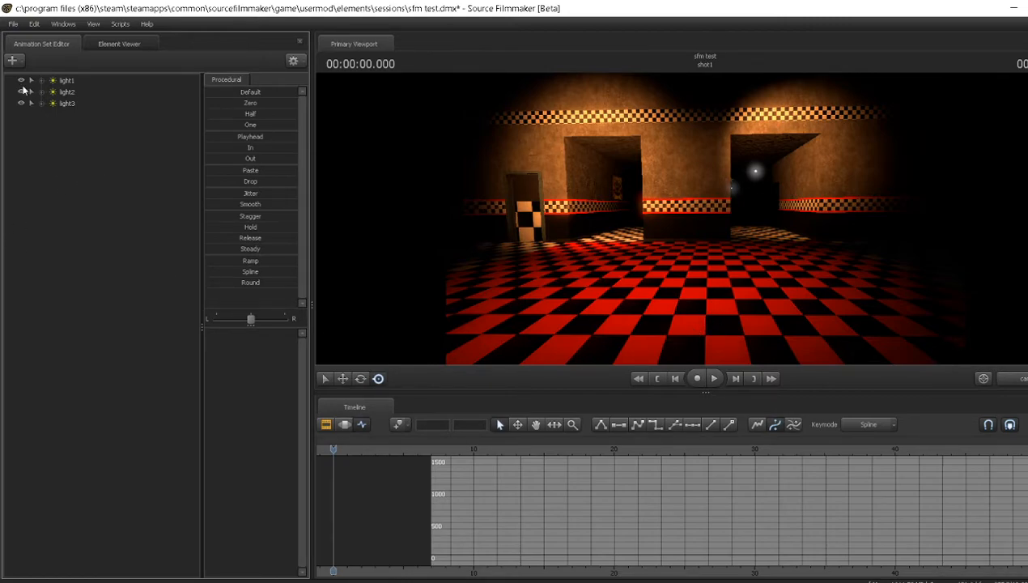
# - Start creating an animation set for a new model and restrict the model list to the workshop mod
pyautogui.click(14, 62)
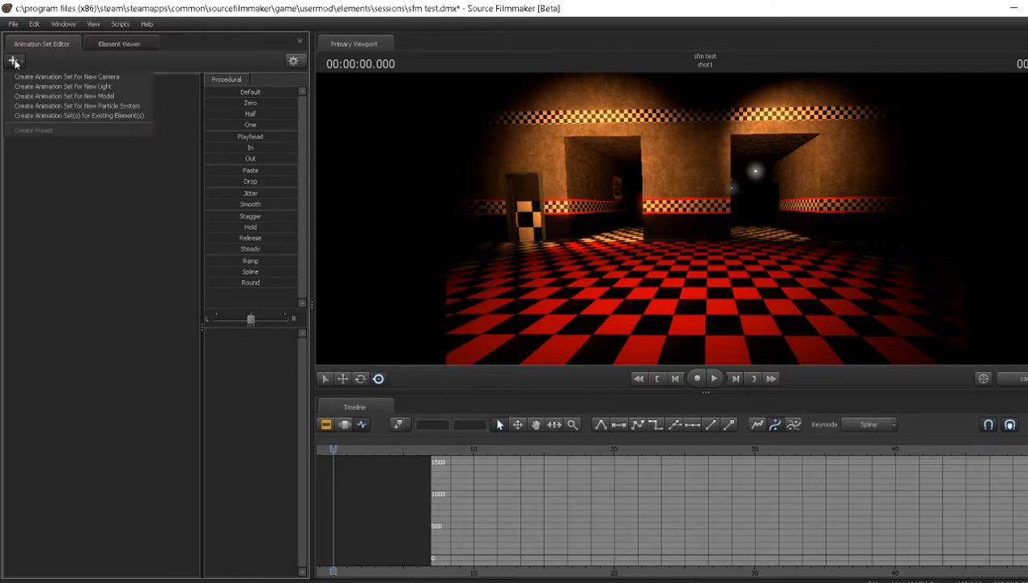
pyautogui.click(49, 96)
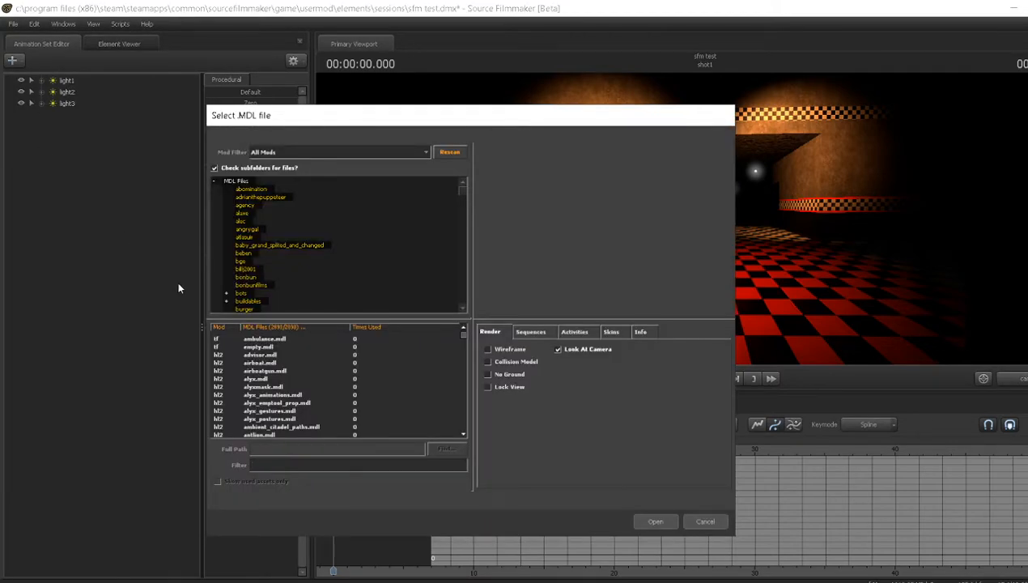
pyautogui.click(308, 153)
pyautogui.click(305, 153)
pyautogui.click(297, 154)
pyautogui.scroll(-1, 302, 194)
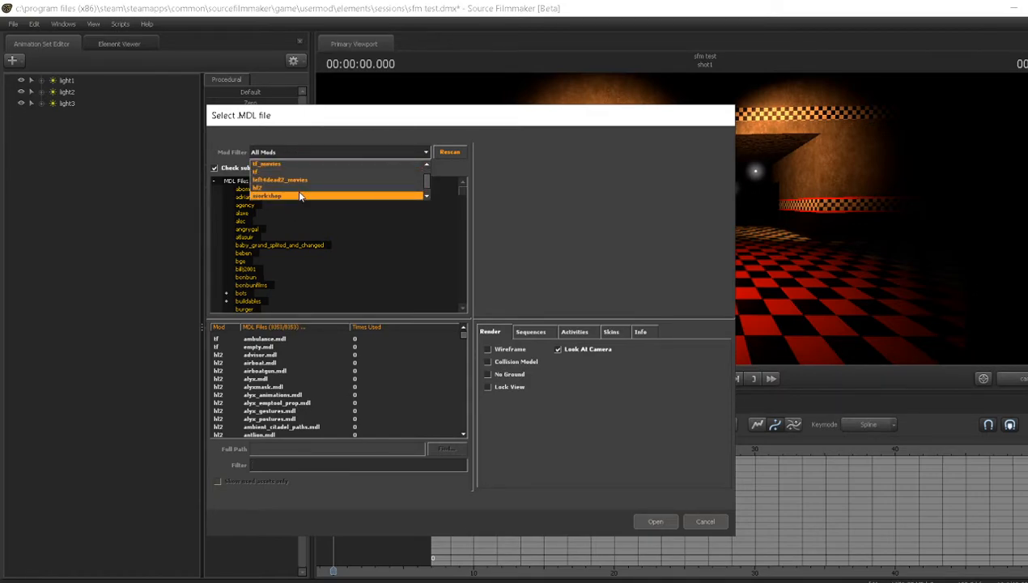
pyautogui.click(299, 196)
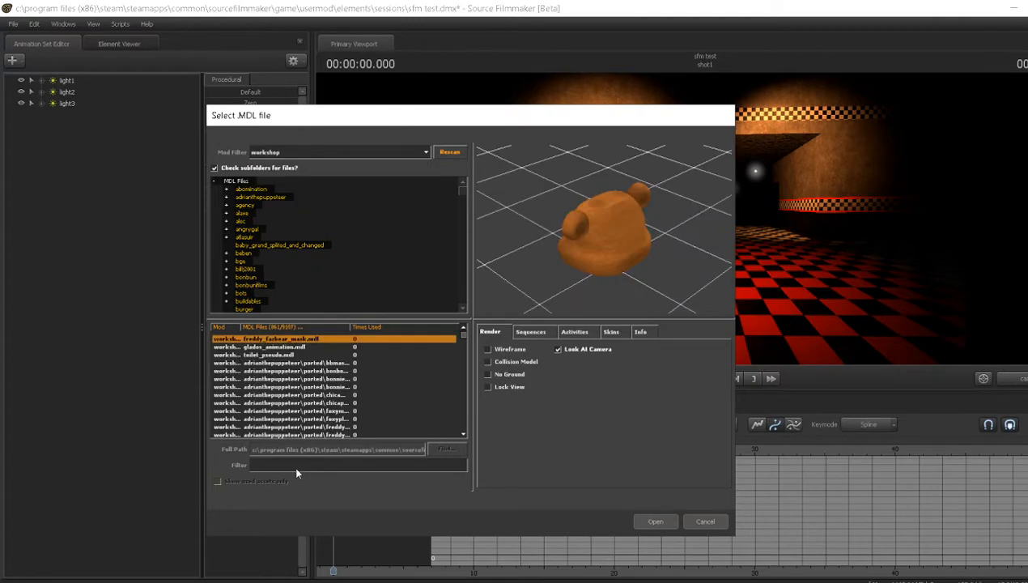
# - Preview several ported character models near the start of the workshop model list
pyautogui.click(320, 379)
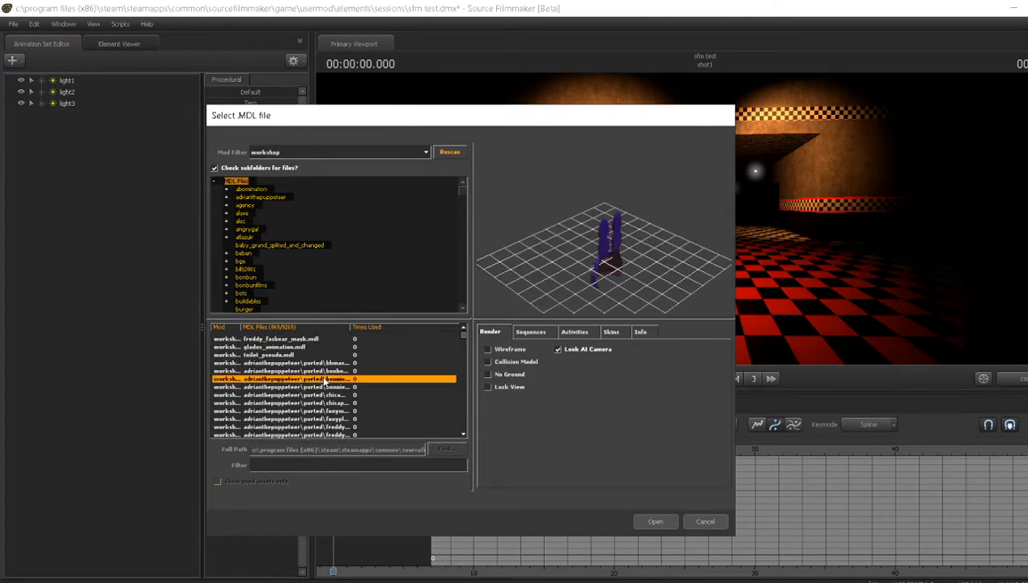
pyautogui.click(332, 370)
pyautogui.click(347, 411)
pyautogui.click(350, 426)
pyautogui.scroll(-4, 317, 404)
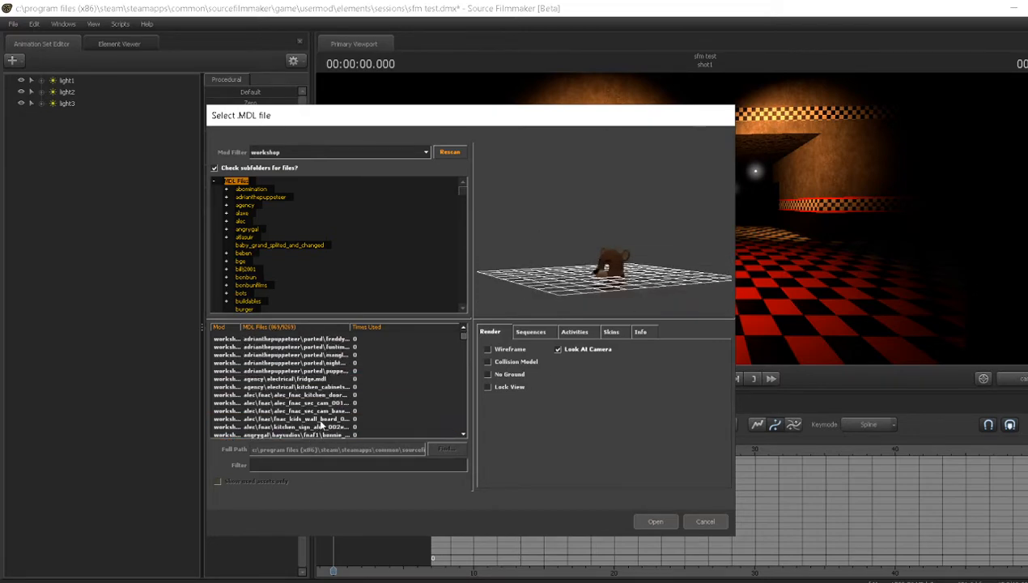
pyautogui.click(317, 418)
pyautogui.click(322, 395)
pyautogui.click(327, 370)
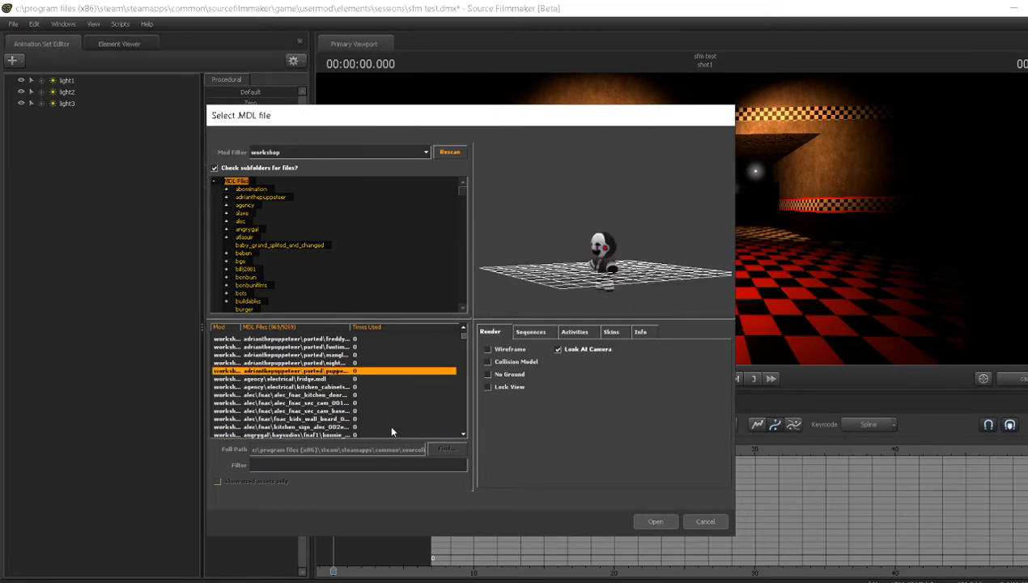
# - Filter the workshop models by "freddy" and preview the regular and purple Freddy models
pyautogui.click(337, 470)
pyautogui.write('freddy')
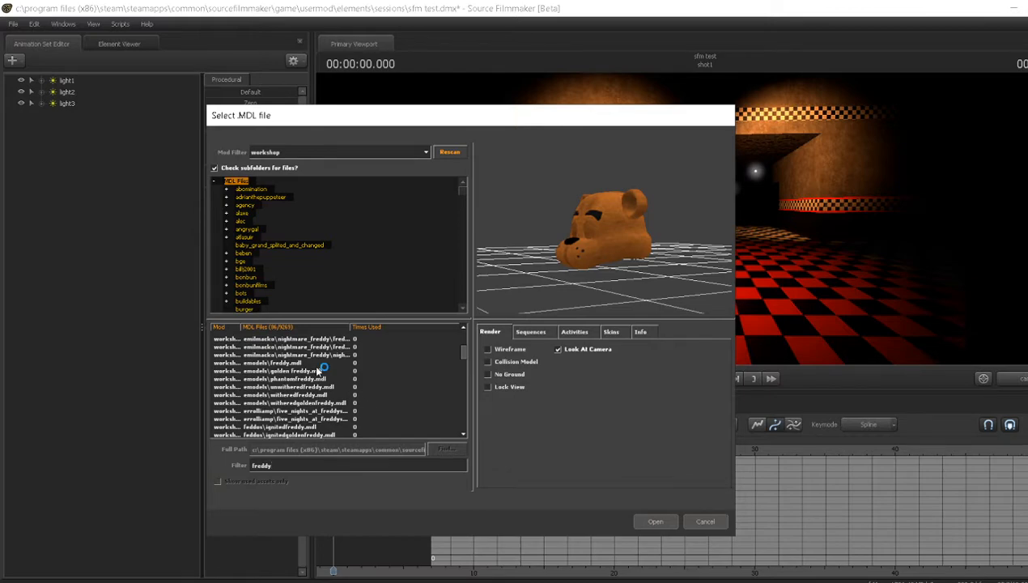
pyautogui.click(313, 363)
pyautogui.scroll(-2, 324, 379)
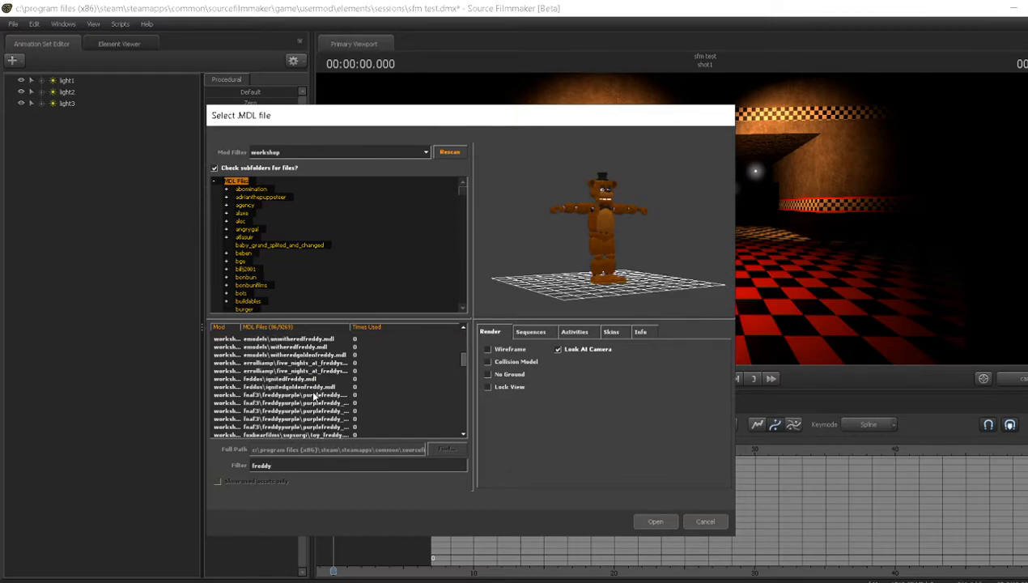
pyautogui.click(308, 409)
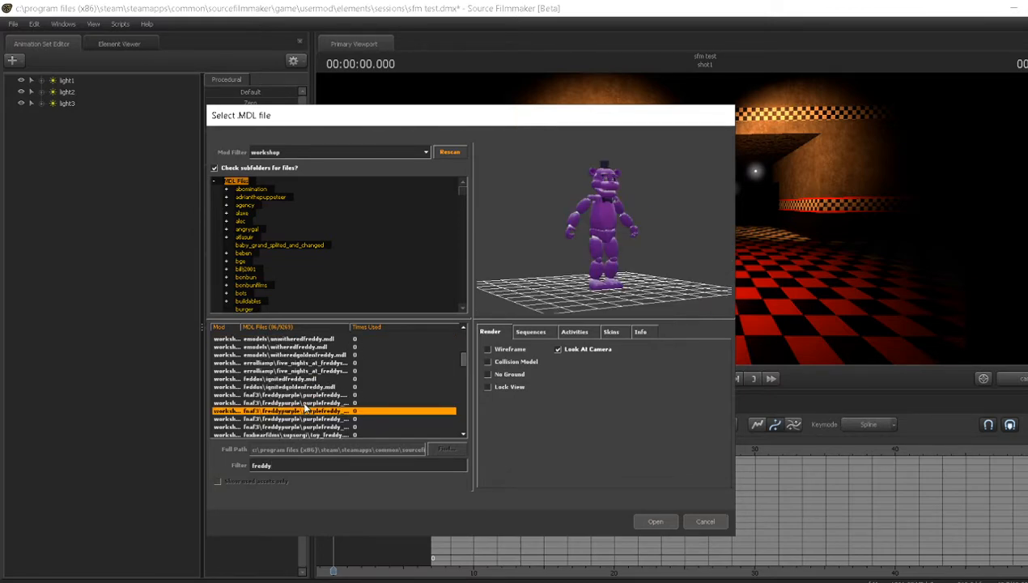
pyautogui.scroll(-3, 308, 409)
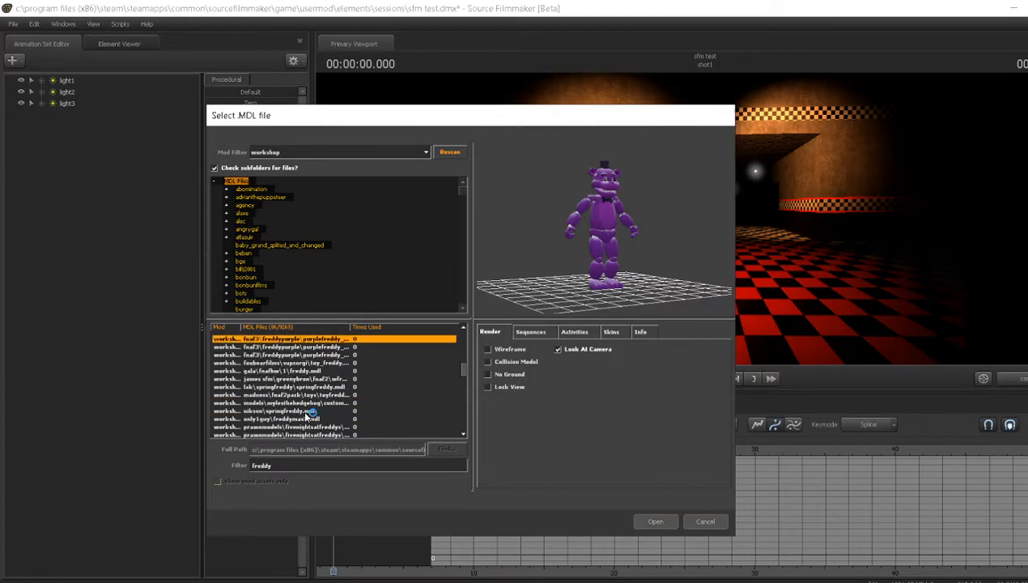
# - Compare the custom Freddy, springfreddy and freddymask models, and add the unwithered Freddy from the models\mylesthehedgehog folder to the scene
pyautogui.click(304, 405)
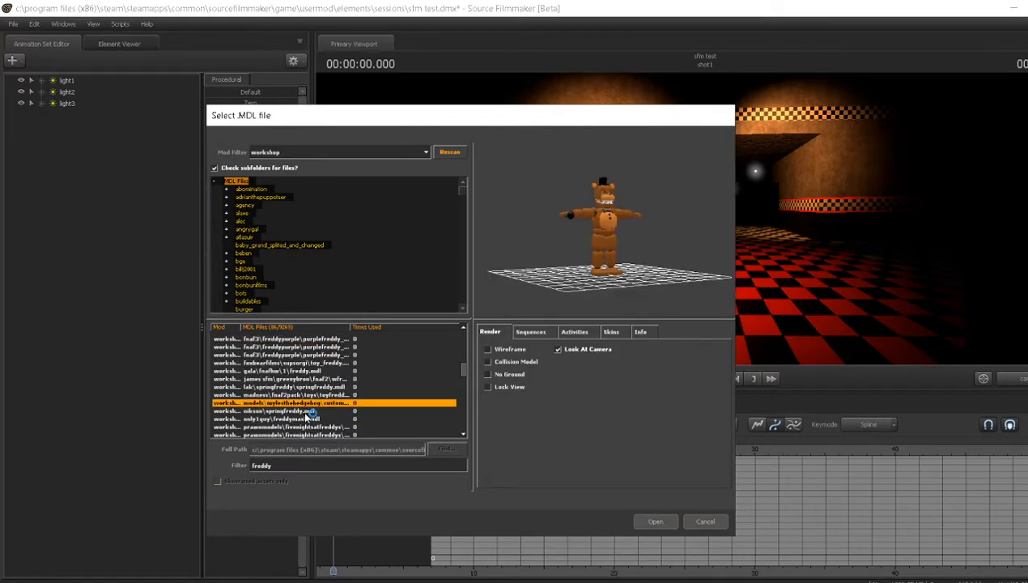
pyautogui.click(310, 411)
pyautogui.click(311, 419)
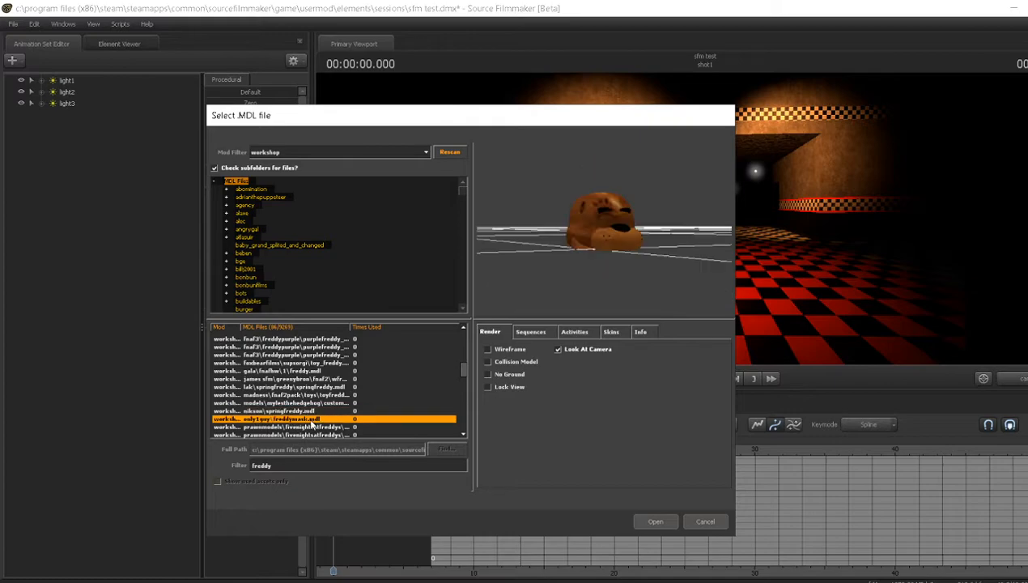
pyautogui.click(310, 412)
pyautogui.click(305, 402)
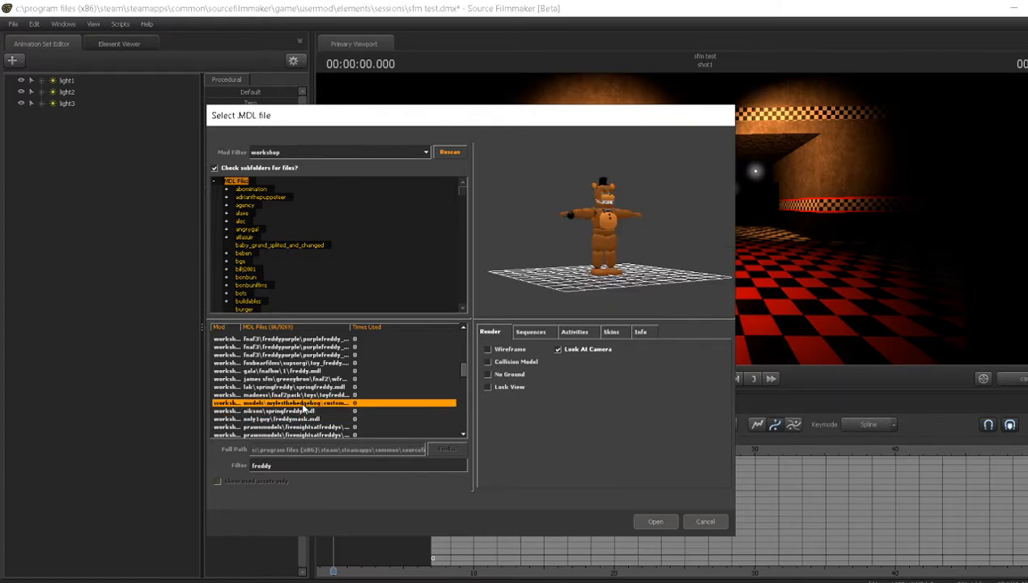
pyautogui.moveTo(666, 268); pyautogui.dragTo(652, 251)
pyautogui.click(673, 523)
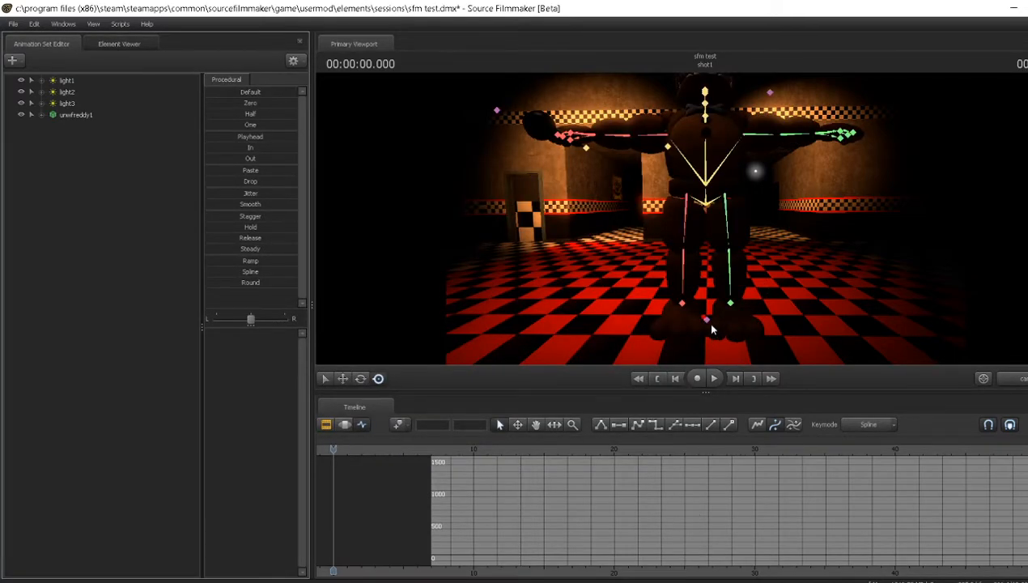
# - Move Freddy by its rootTransform farther back onto the lit red checkered floor
pyautogui.click(706, 322)
pyautogui.moveTo(709, 322); pyautogui.dragTo(701, 219)
pyautogui.press('w')
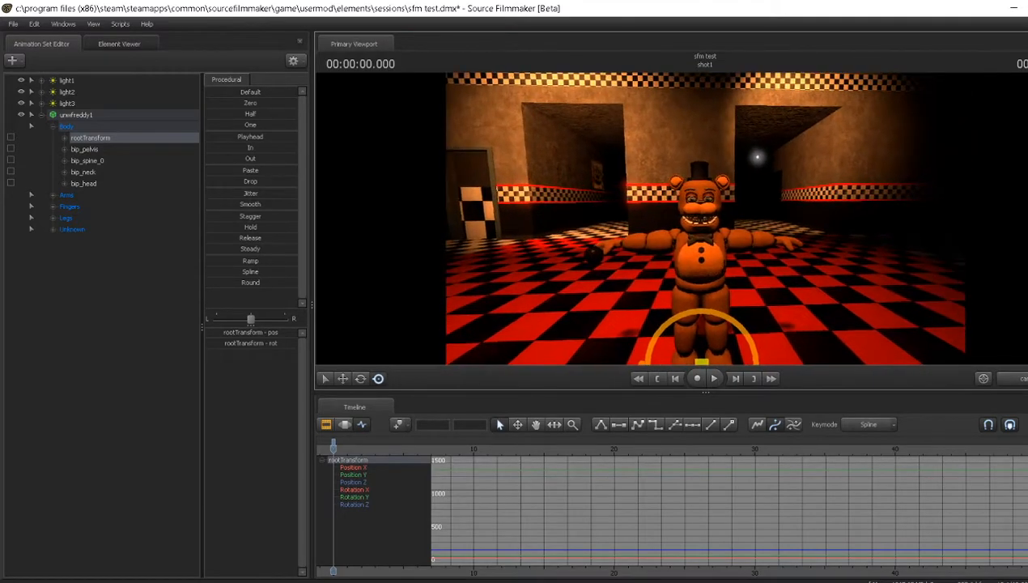
pyautogui.press('d')
pyautogui.press('a')
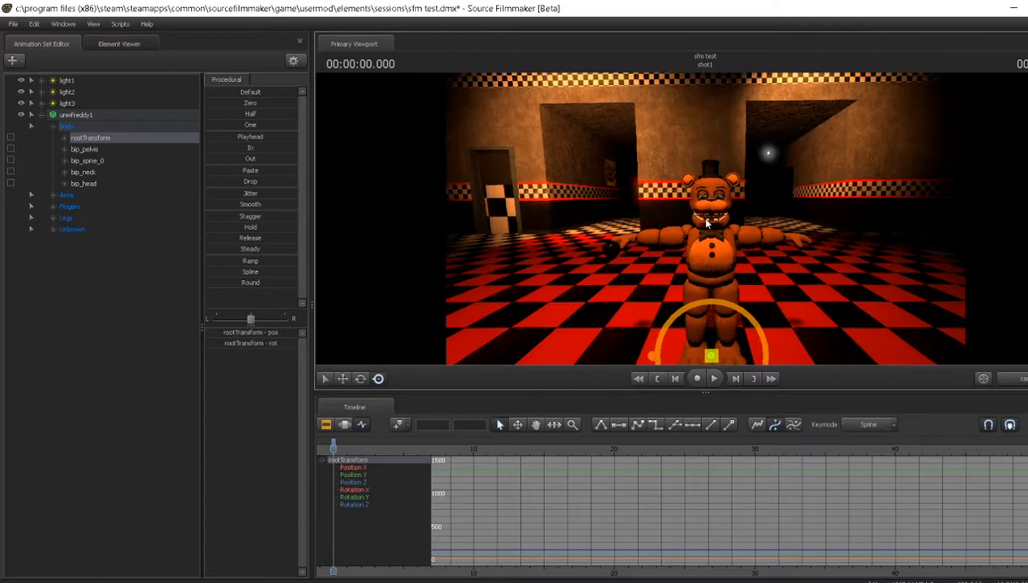
# - Add a scale control to the Freddy model and enlarge it with rootTransform_scale
pyautogui.rightClick(93, 116)
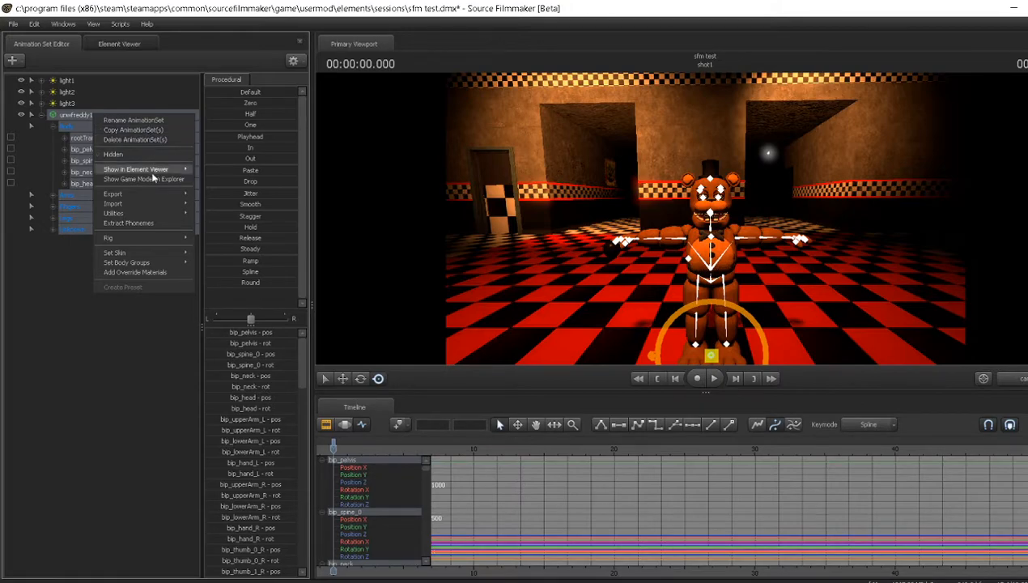
pyautogui.moveTo(150, 215)
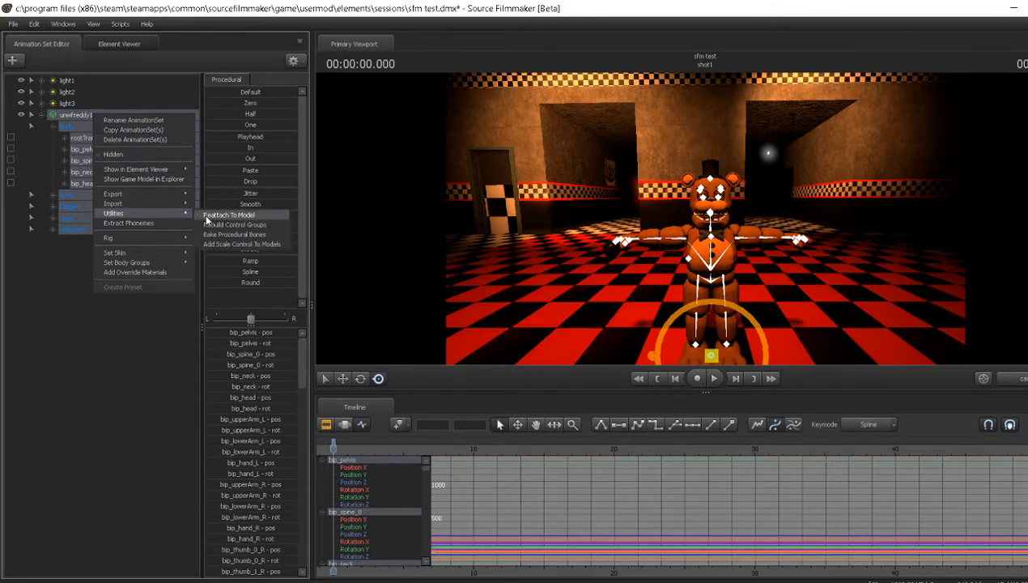
pyautogui.click(236, 244)
pyautogui.click(122, 196)
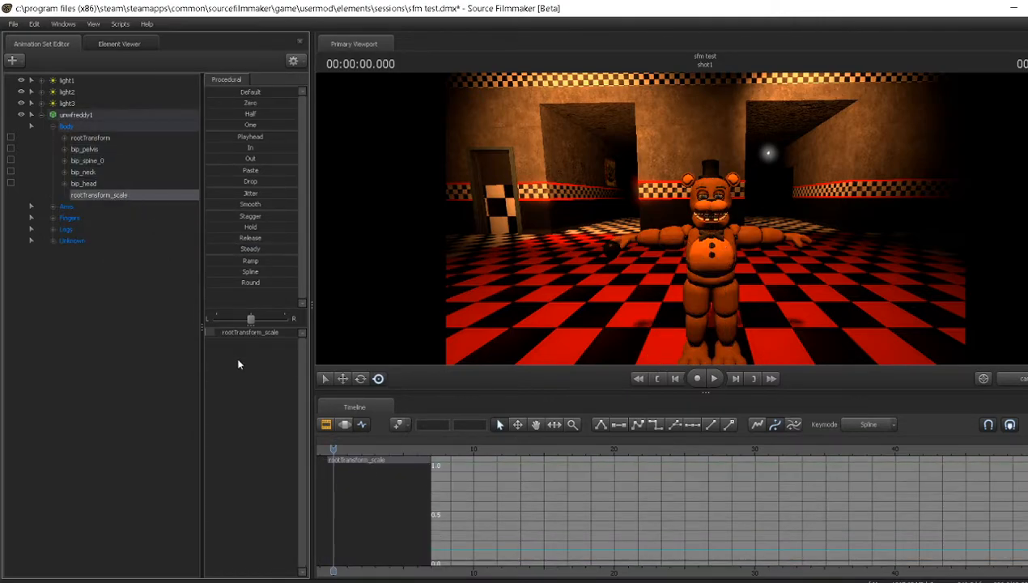
pyautogui.moveTo(225, 335); pyautogui.dragTo(296, 336)
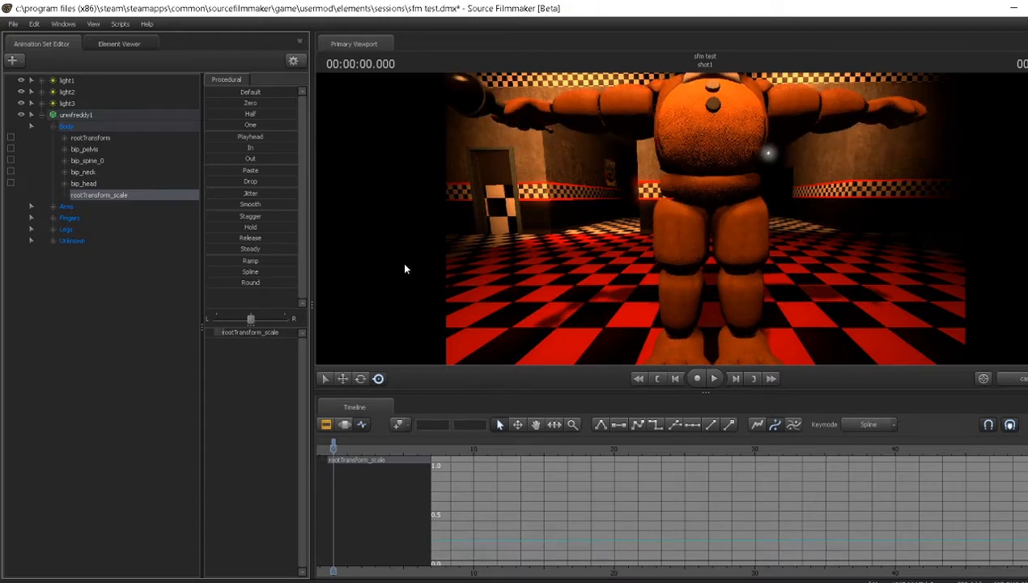
pyautogui.moveTo(866, 234); pyautogui.dragTo(614, 219)
pyautogui.press('s')
pyautogui.press('w')
pyautogui.press('s')
pyautogui.press('w')
pyautogui.press('d')
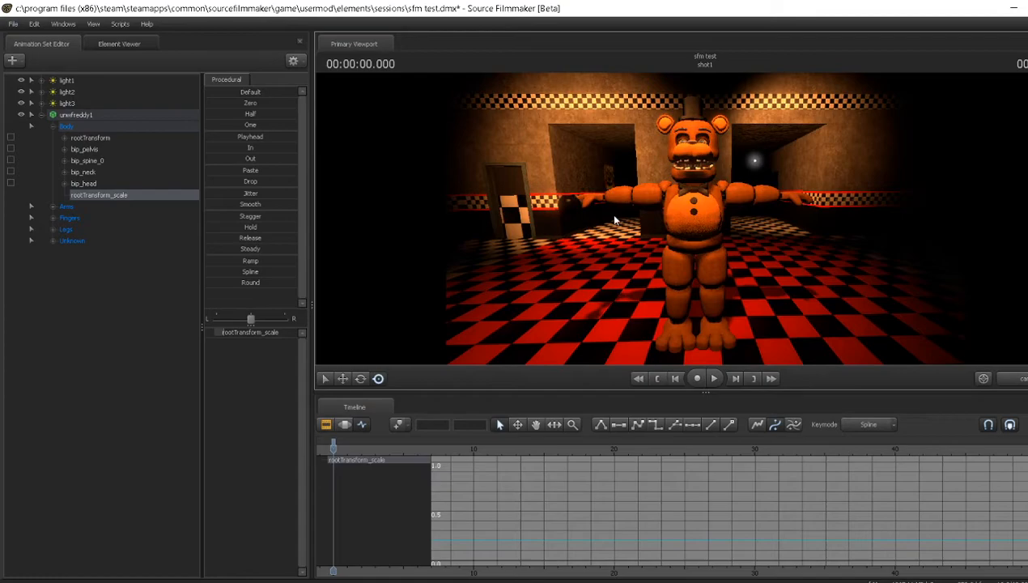
# - Start creating another animation set for a new model, with the mod filter on All Mods and the name filter "table"
pyautogui.rightClick(90, 340)
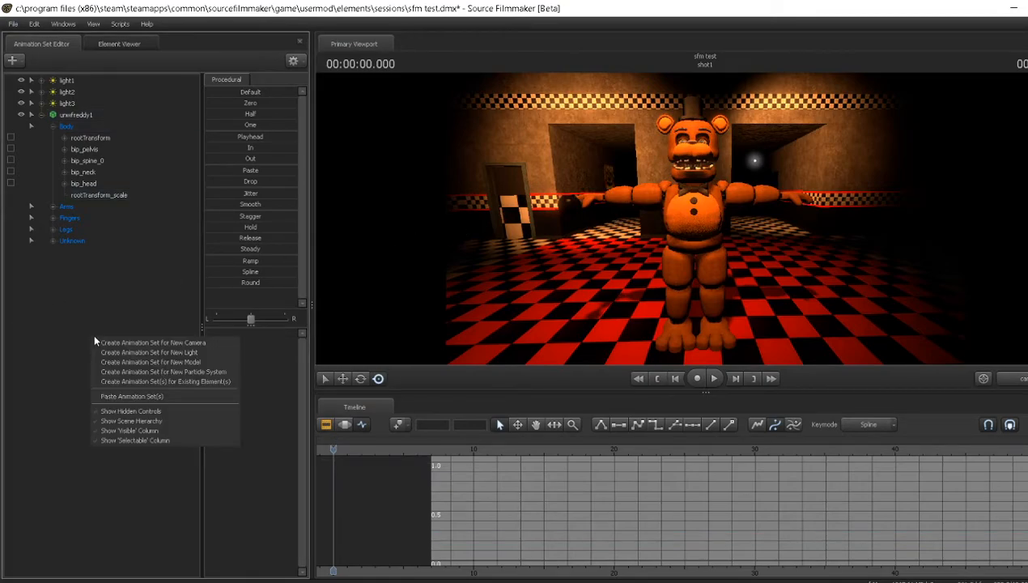
pyautogui.click(137, 363)
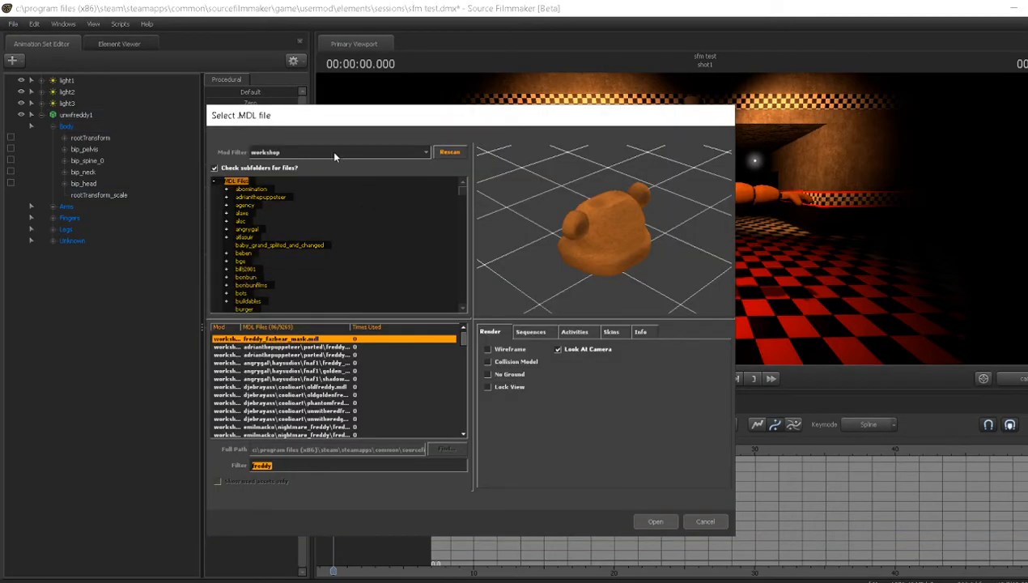
pyautogui.click(339, 155)
pyautogui.click(298, 197)
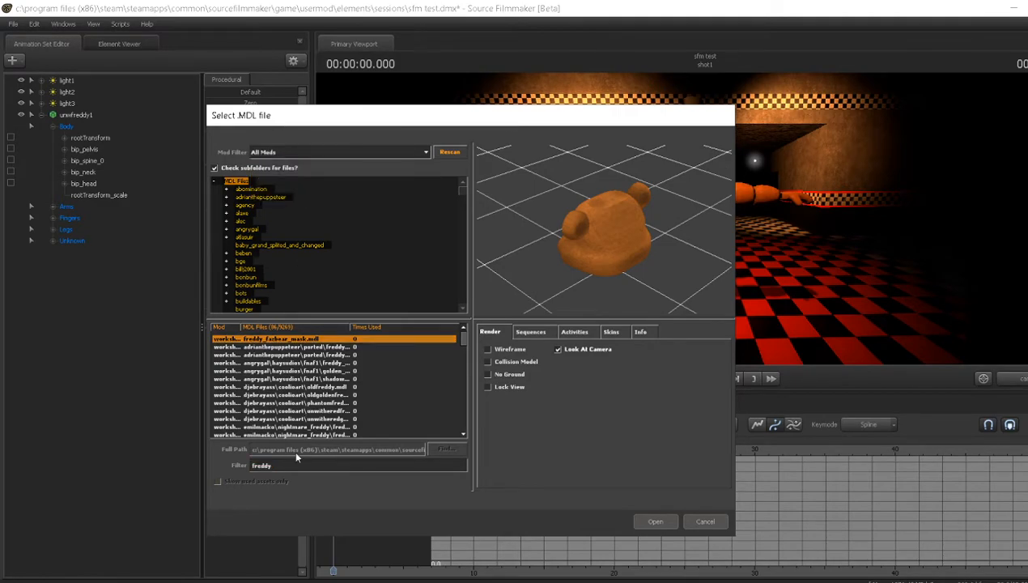
pyautogui.click(293, 468)
pyautogui.press('BackSpace')
pyautogui.press('BackSpace')
pyautogui.press('BackSpace')
pyautogui.press('BackSpace')
pyautogui.press('BackSpace')
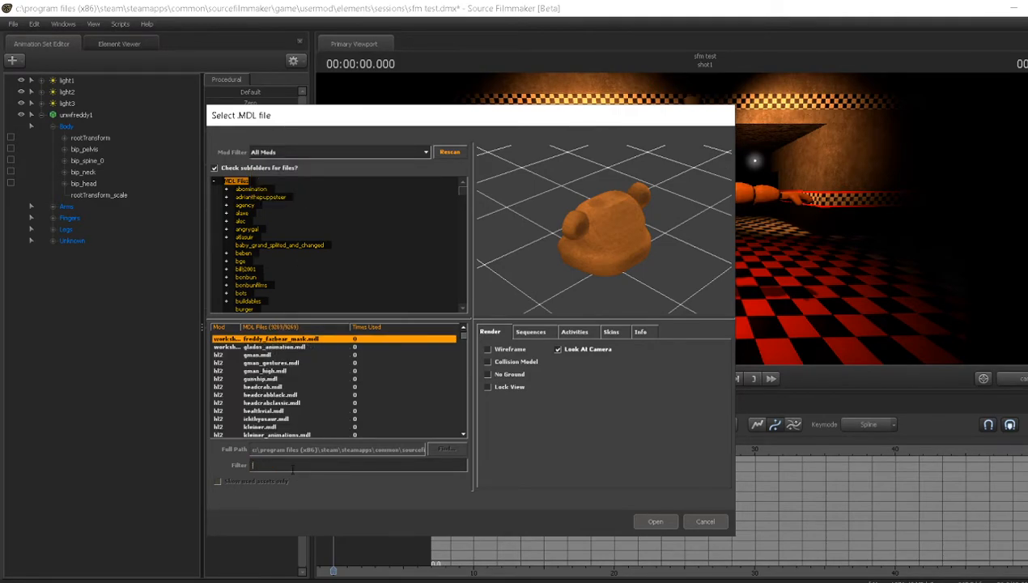
pyautogui.write('tabl')
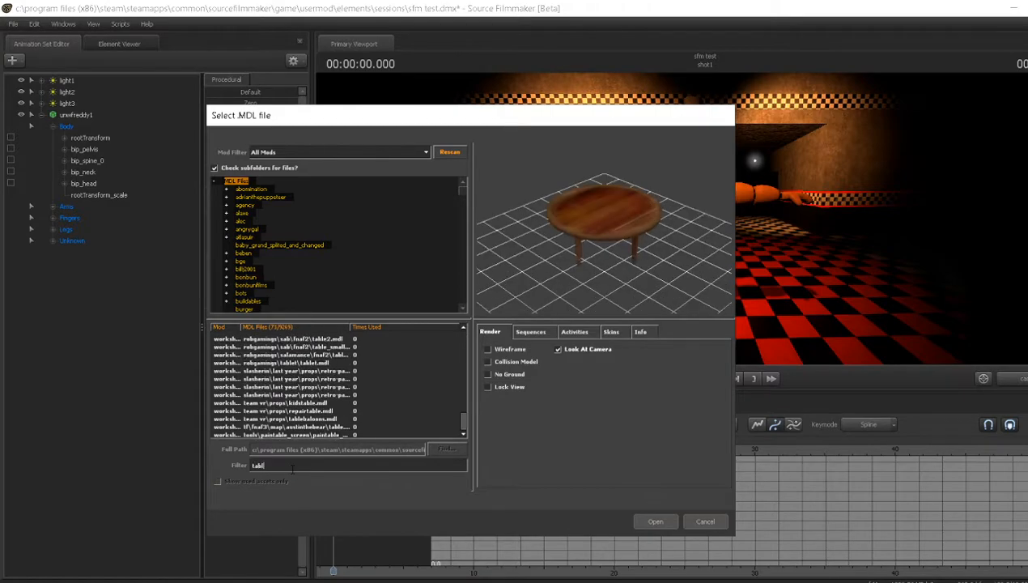
# - Preview the retro props and FNaF table models in the filtered list, including robgamings\sab\fnaf2\table2.mdl
pyautogui.click(331, 384)
pyautogui.click(329, 372)
pyautogui.scroll(2, 329, 377)
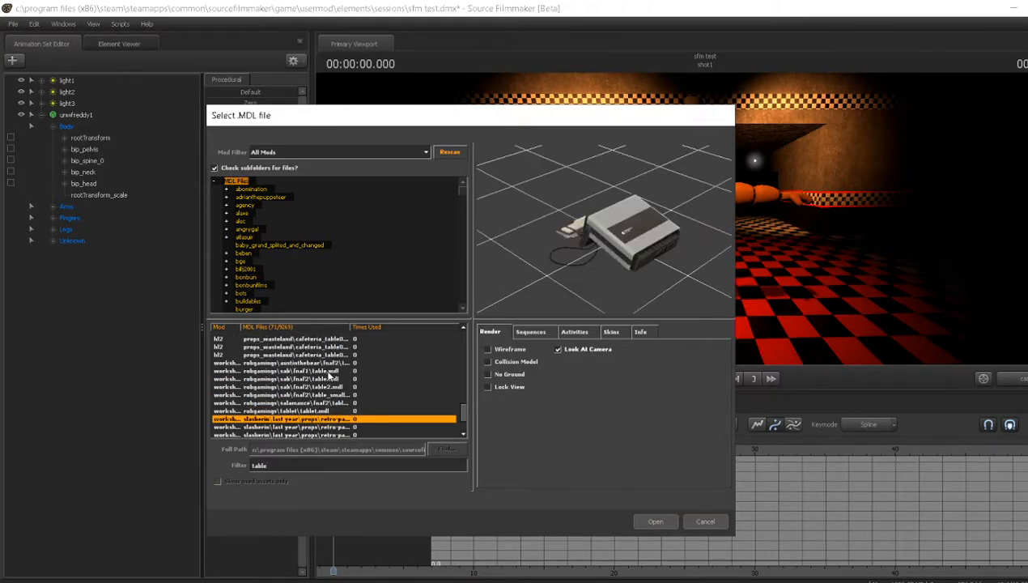
pyautogui.click(329, 372)
pyautogui.click(330, 387)
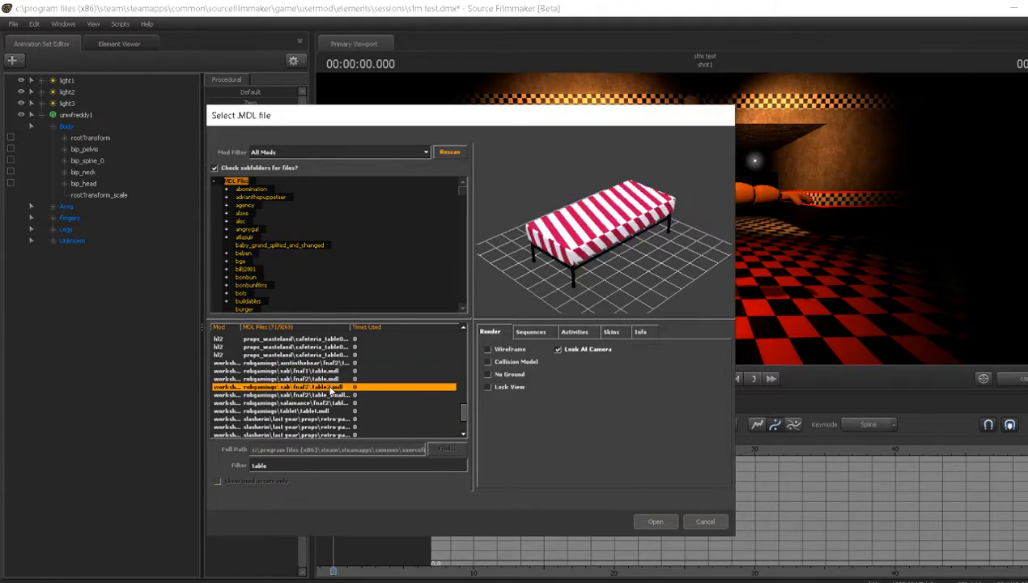
pyautogui.scroll(2, 332, 385)
pyautogui.click(332, 379)
pyautogui.scroll(2, 332, 375)
pyautogui.click(332, 371)
pyautogui.scroll(1, 332, 373)
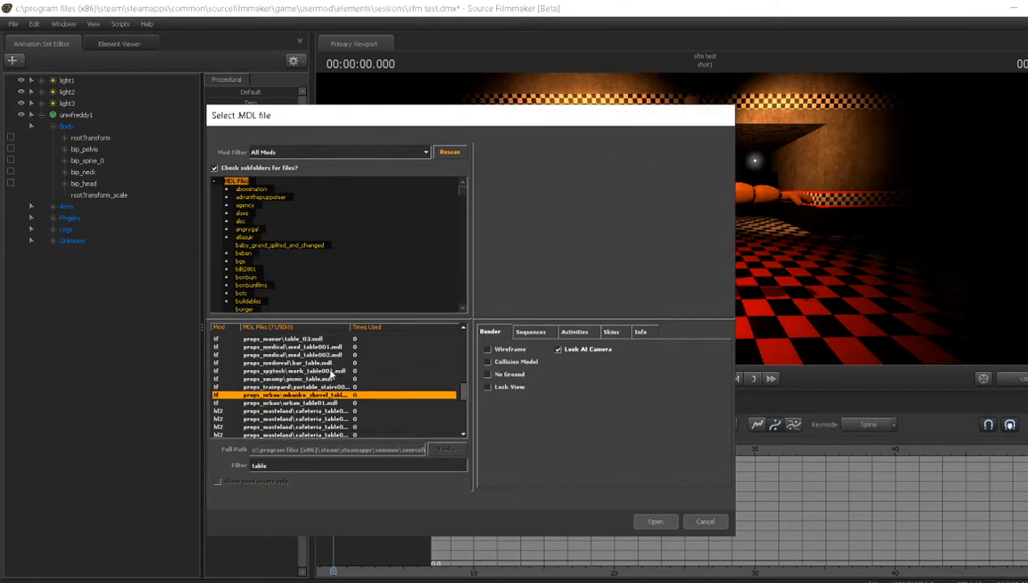
# - Preview the portable stairs, lamp table, tablet, furniture gib and charlesberg sidetable models
pyautogui.click(329, 373)
pyautogui.click(329, 387)
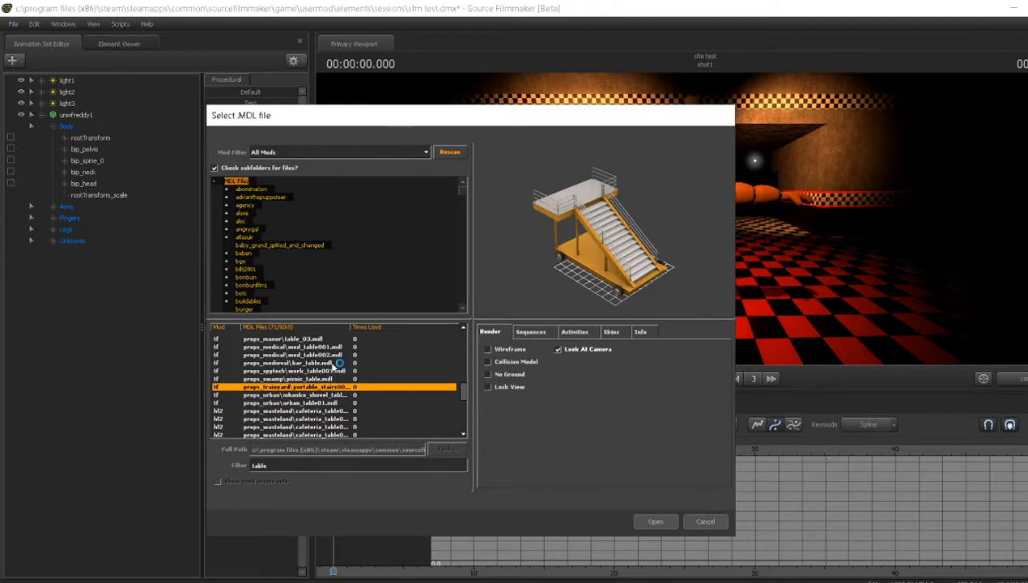
pyautogui.click(331, 361)
pyautogui.click(329, 354)
pyautogui.scroll(2, 329, 355)
pyautogui.click(331, 354)
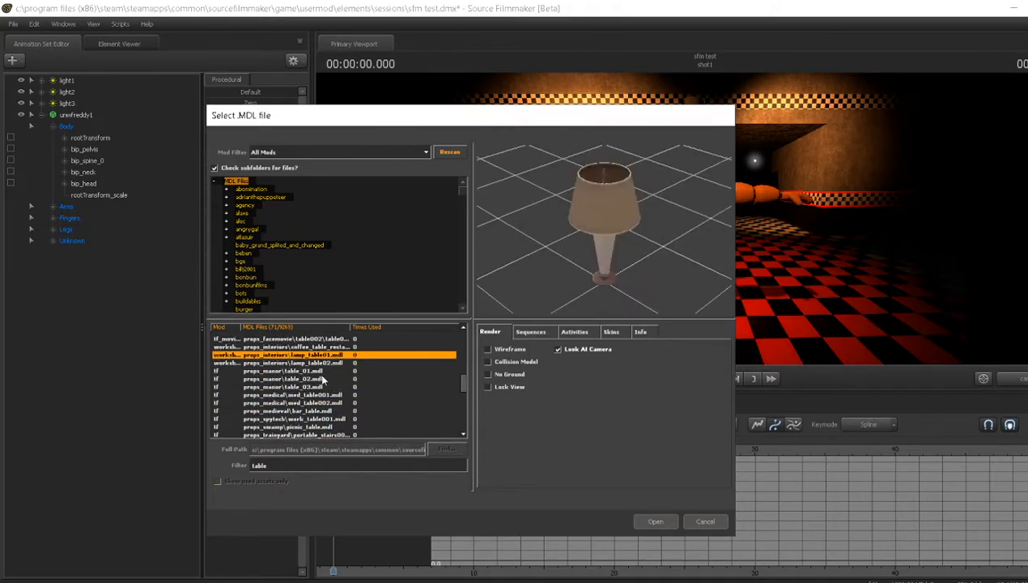
pyautogui.click(322, 378)
pyautogui.scroll(3, 322, 376)
pyautogui.click(321, 372)
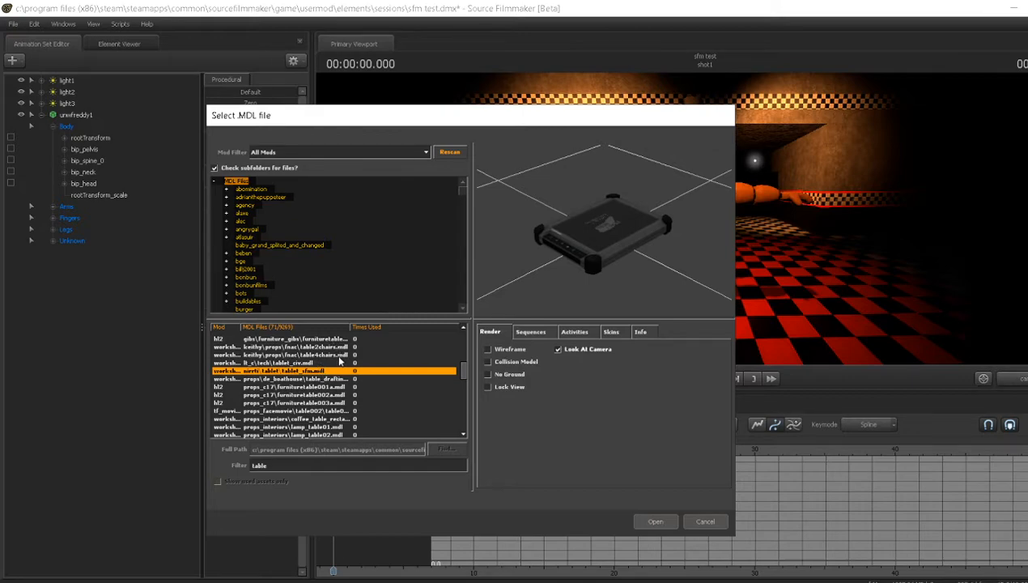
pyautogui.click(311, 363)
pyautogui.scroll(3, 312, 366)
pyautogui.click(322, 370)
pyautogui.scroll(3, 321, 368)
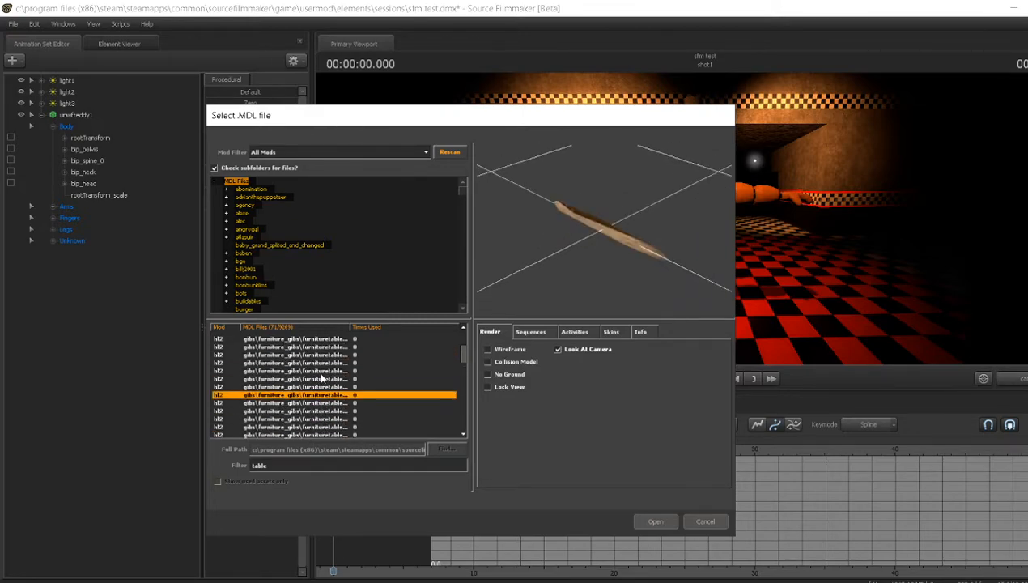
pyautogui.click(320, 347)
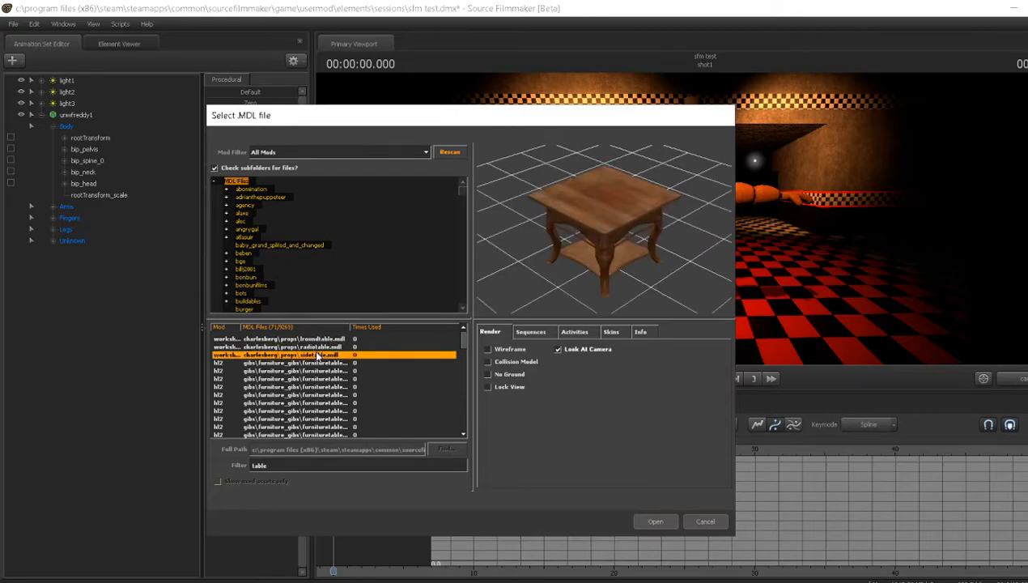
# - Preview more models farther down the filtered list, including the props_wasteland cafeteria tables and robgamings tablet
pyautogui.scroll(-3, 334, 426)
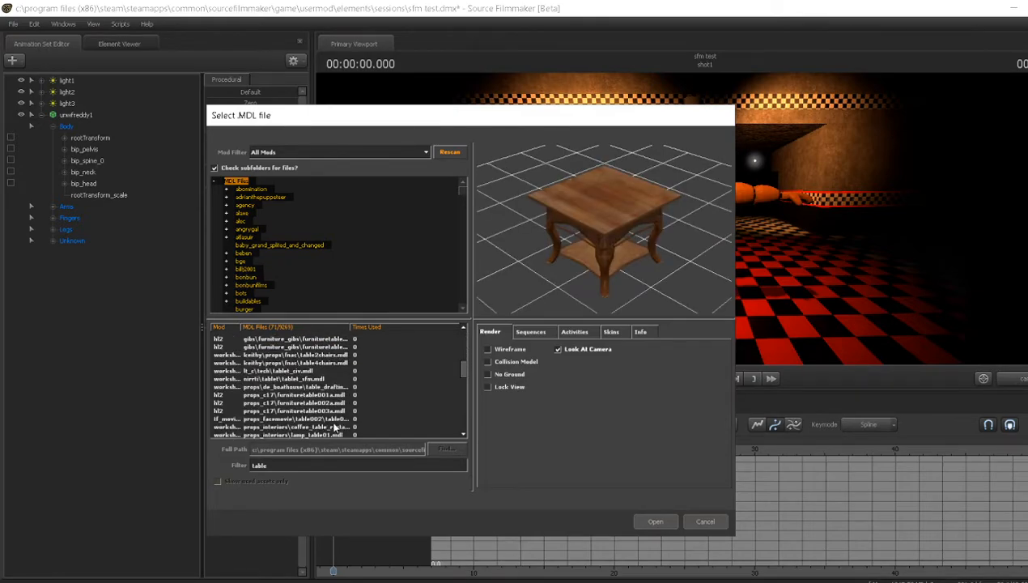
pyautogui.click(327, 431)
pyautogui.scroll(-5, 336, 427)
pyautogui.click(335, 395)
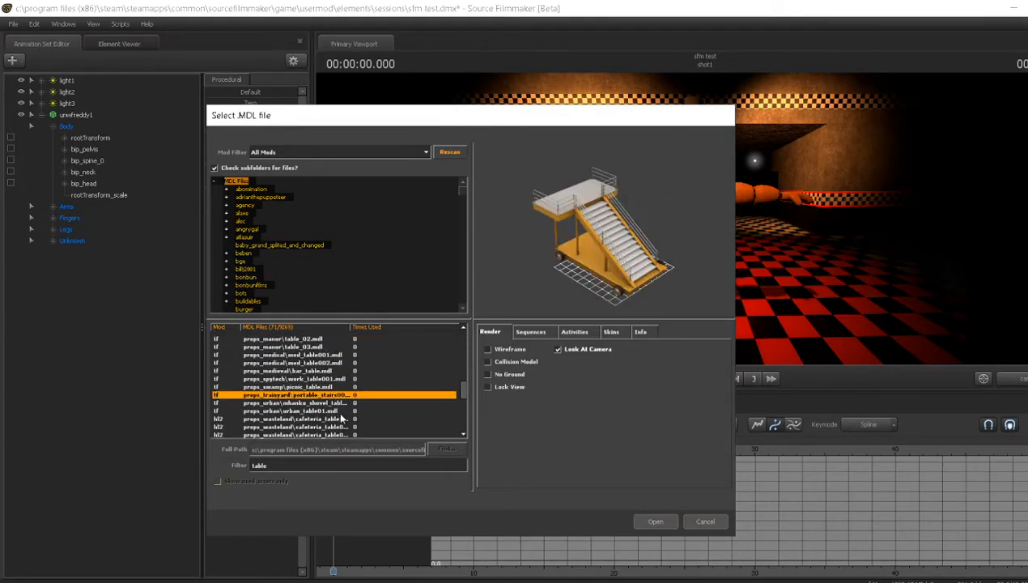
pyautogui.click(341, 417)
pyautogui.scroll(-2, 340, 417)
pyautogui.click(337, 417)
pyautogui.scroll(-3, 335, 418)
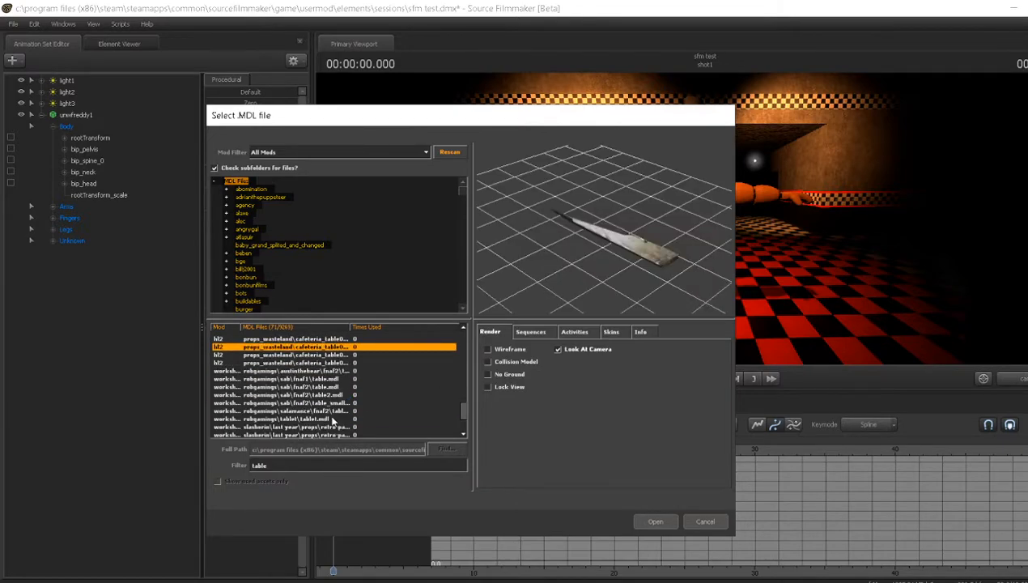
pyautogui.click(332, 418)
pyautogui.scroll(-2, 333, 421)
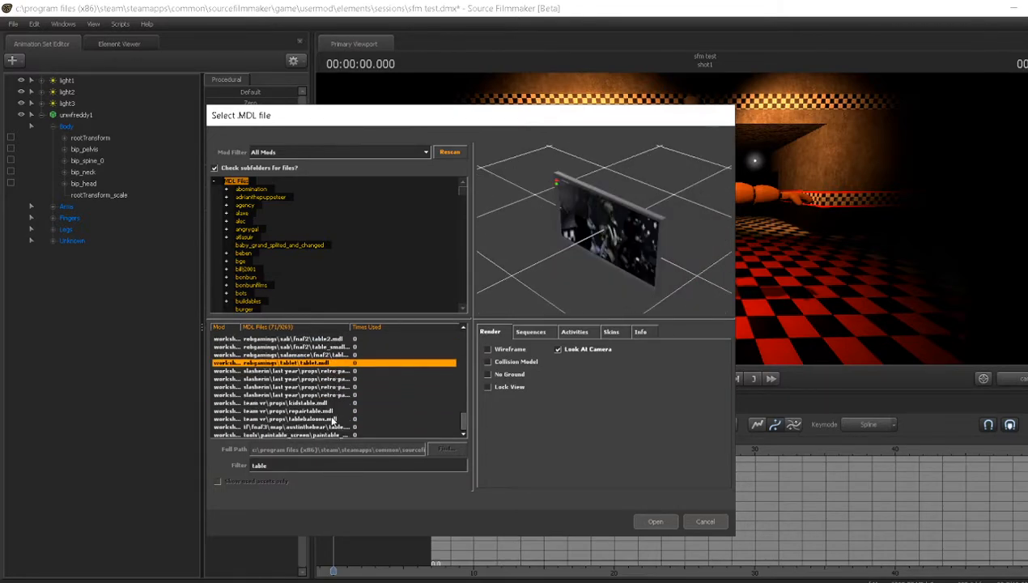
# - Compare the remaining retro, team vr and fnaf3 table models, and add team vr\props\repairtable.mdl to the scene
pyautogui.click(336, 386)
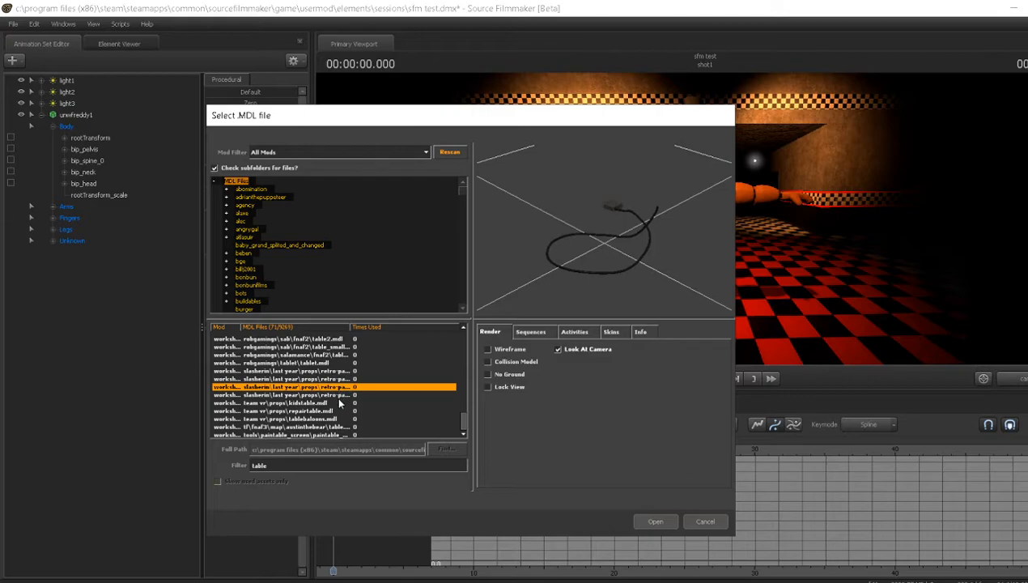
pyautogui.click(338, 403)
pyautogui.click(341, 411)
pyautogui.click(340, 426)
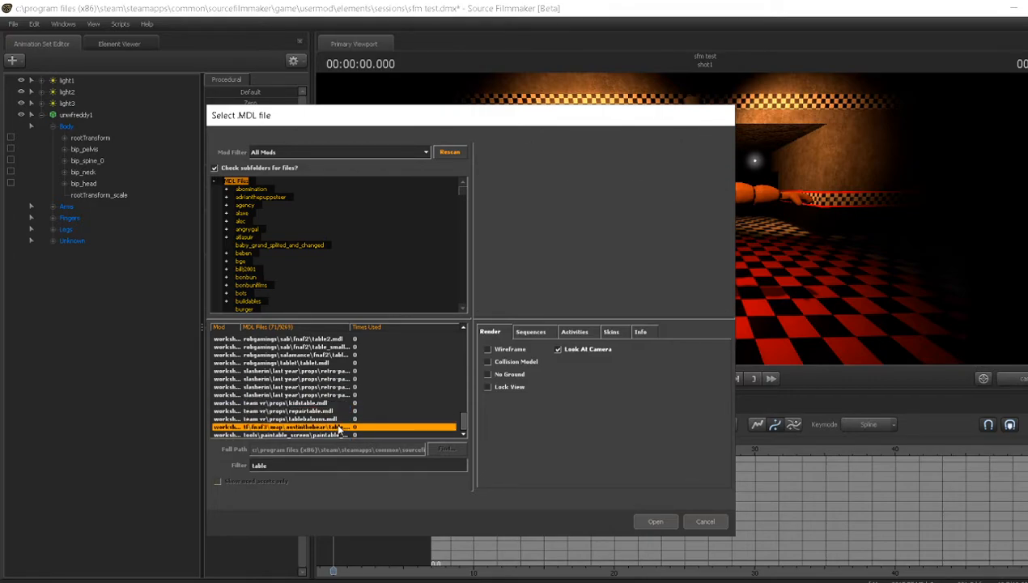
pyautogui.click(340, 410)
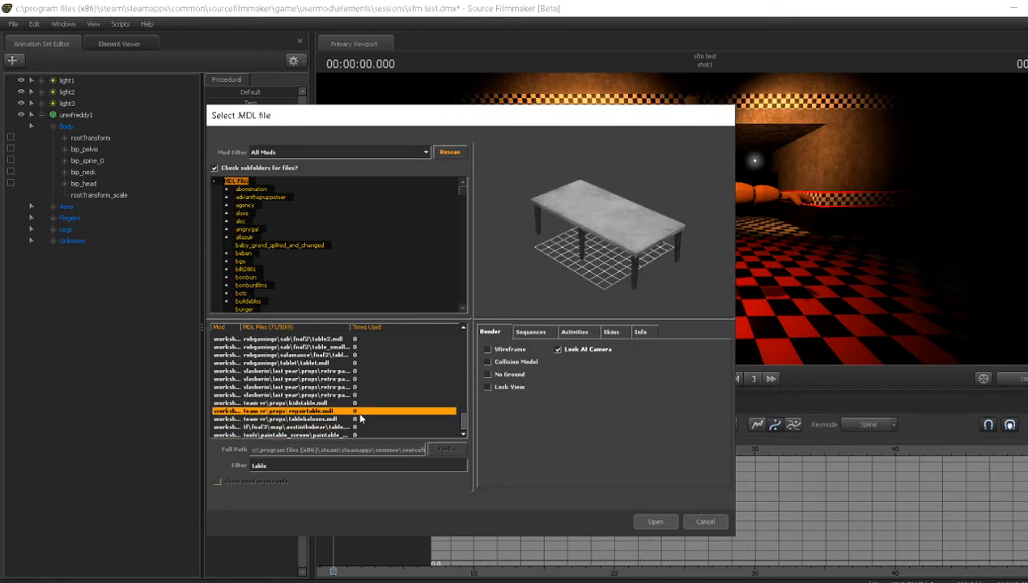
pyautogui.click(654, 522)
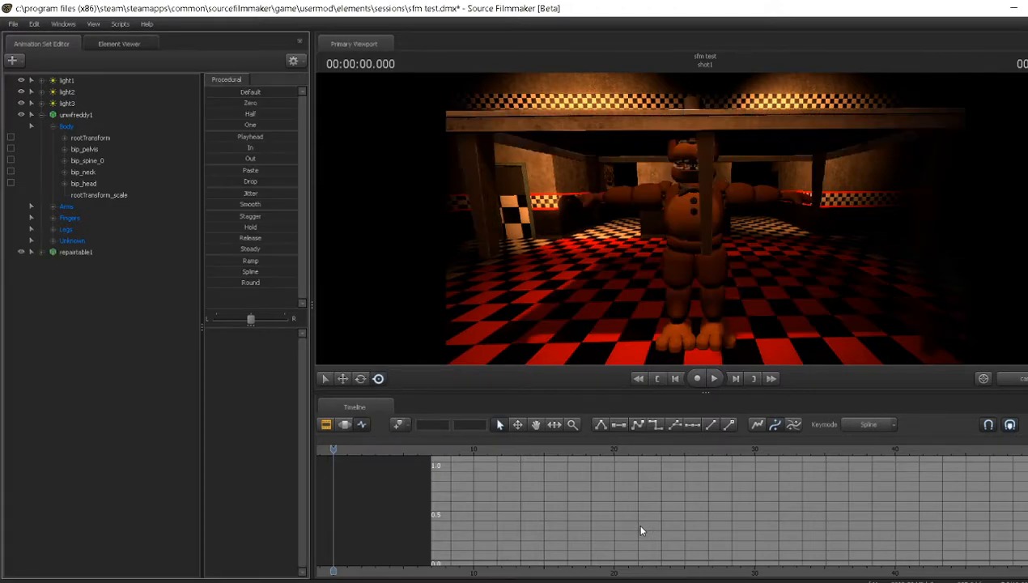
# - Lower the repair table by its rootTransform onto the checkered floor in front of Freddy
pyautogui.click(53, 263)
pyautogui.click(89, 274)
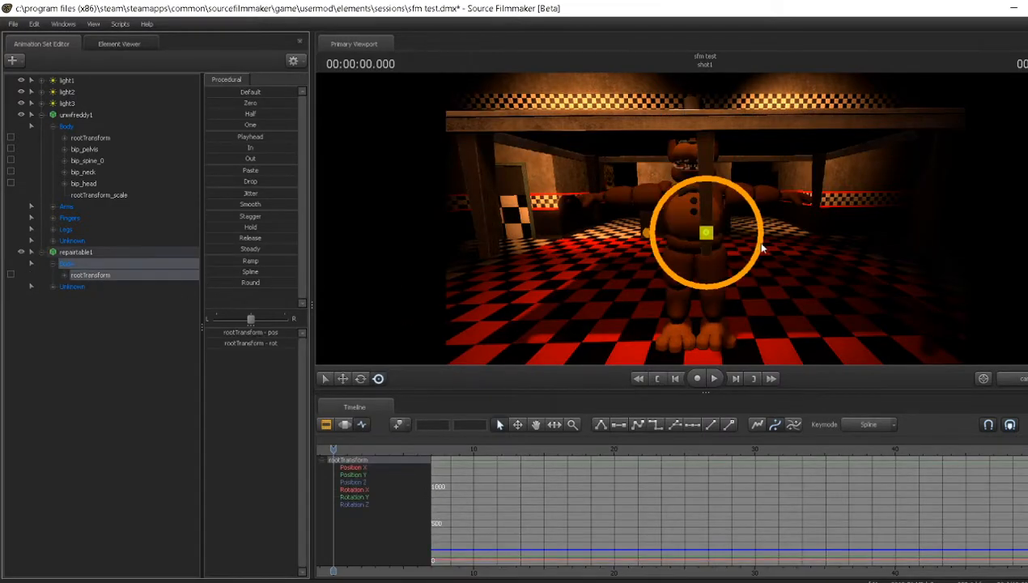
pyautogui.moveTo(706, 231); pyautogui.dragTo(696, 305)
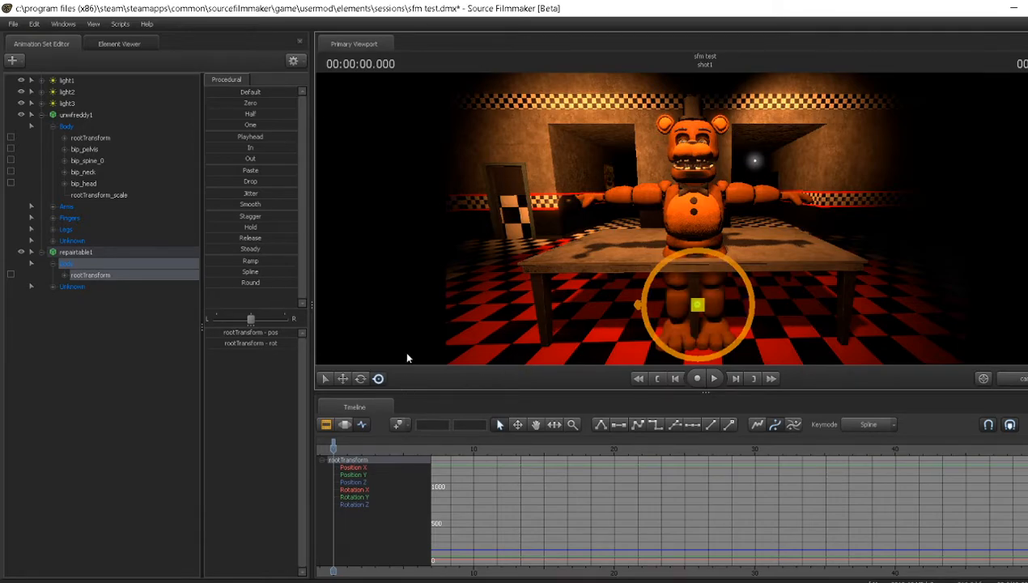
# - Push the repair table farther back by its rootTransform so it stands behind Freddy
pyautogui.click(342, 378)
pyautogui.moveTo(696, 318); pyautogui.dragTo(679, 304)
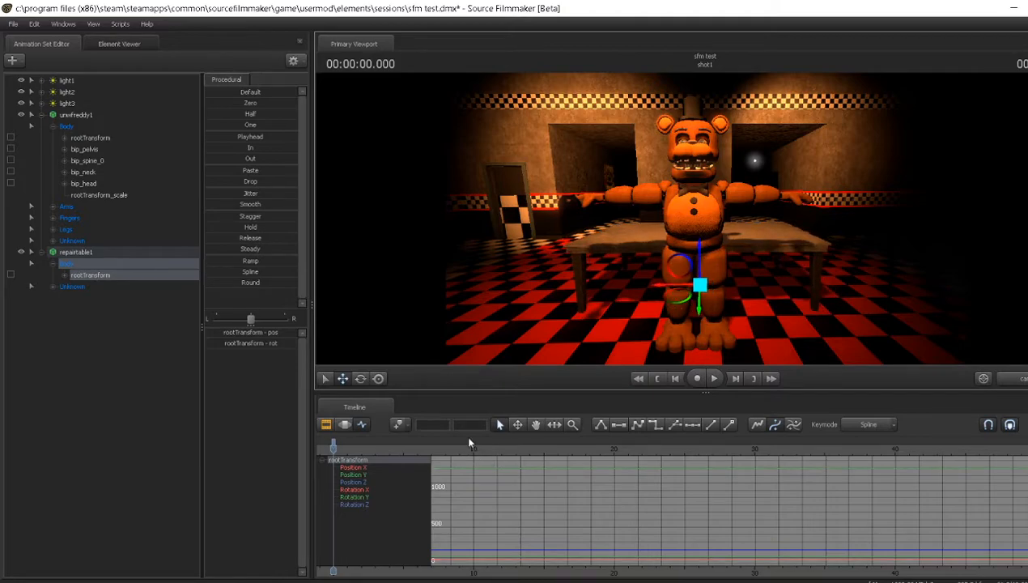
pyautogui.press('e')
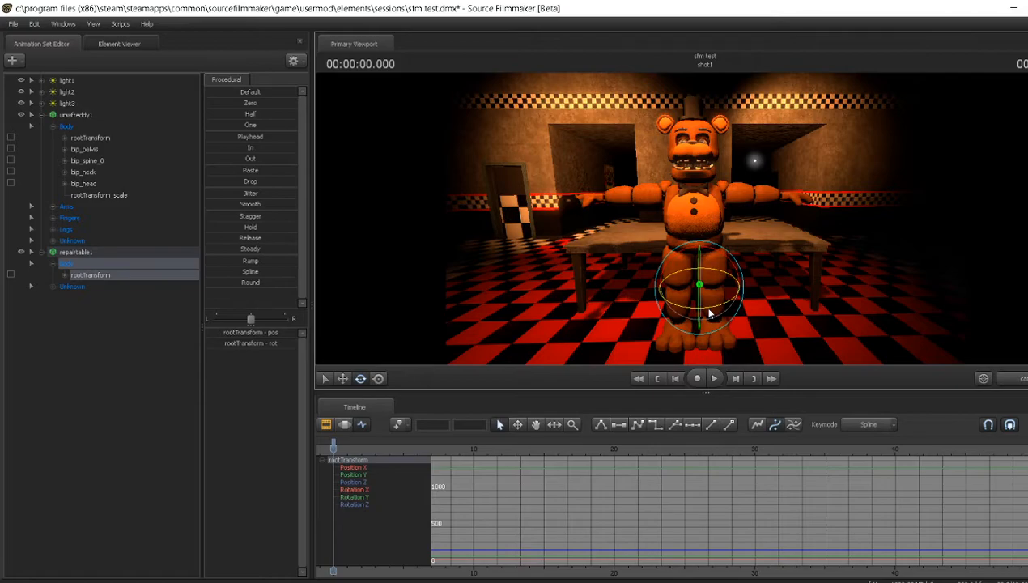
pyautogui.press('r')
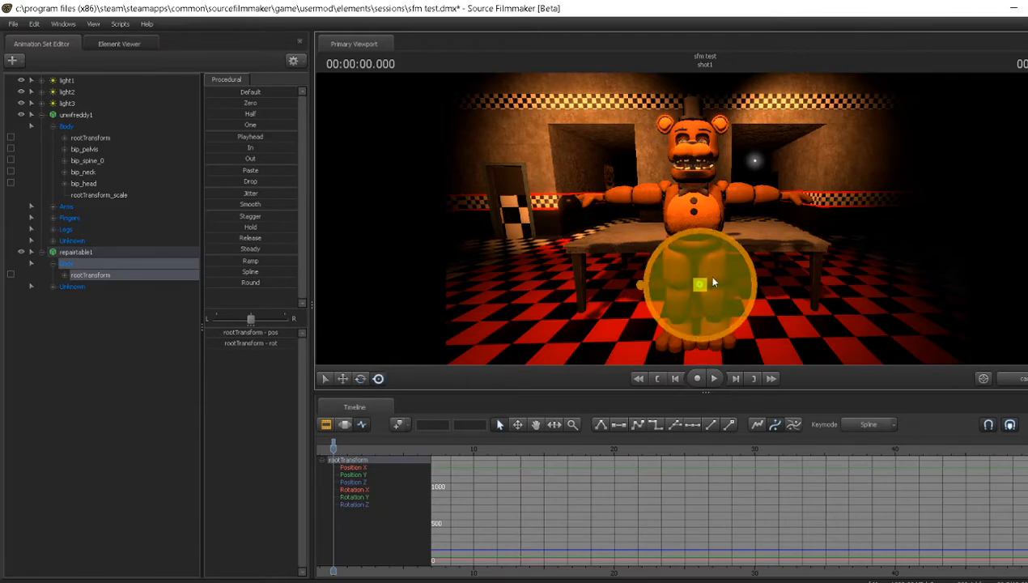
pyautogui.press('w')
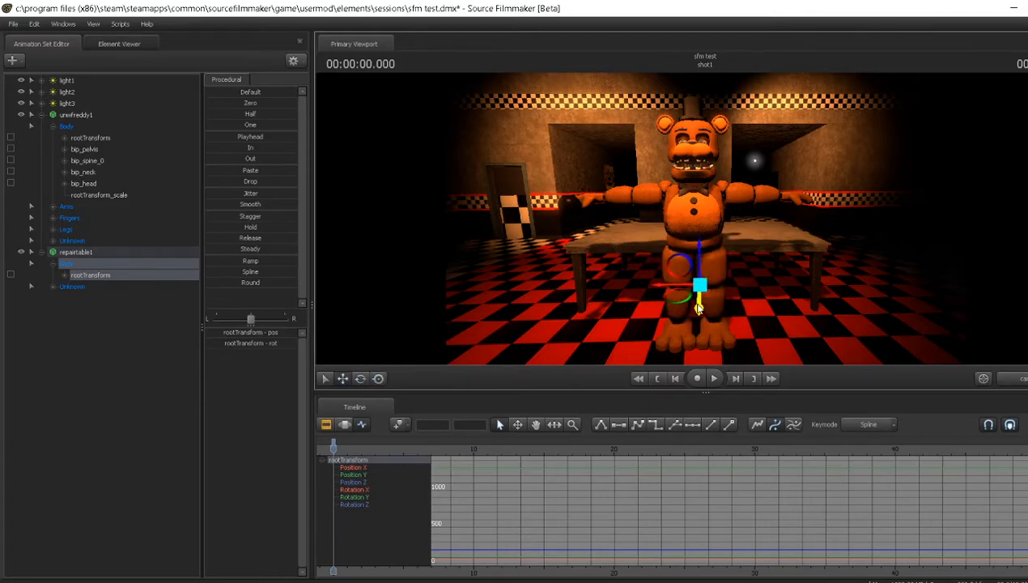
pyautogui.moveTo(698, 306); pyautogui.dragTo(630, 321)
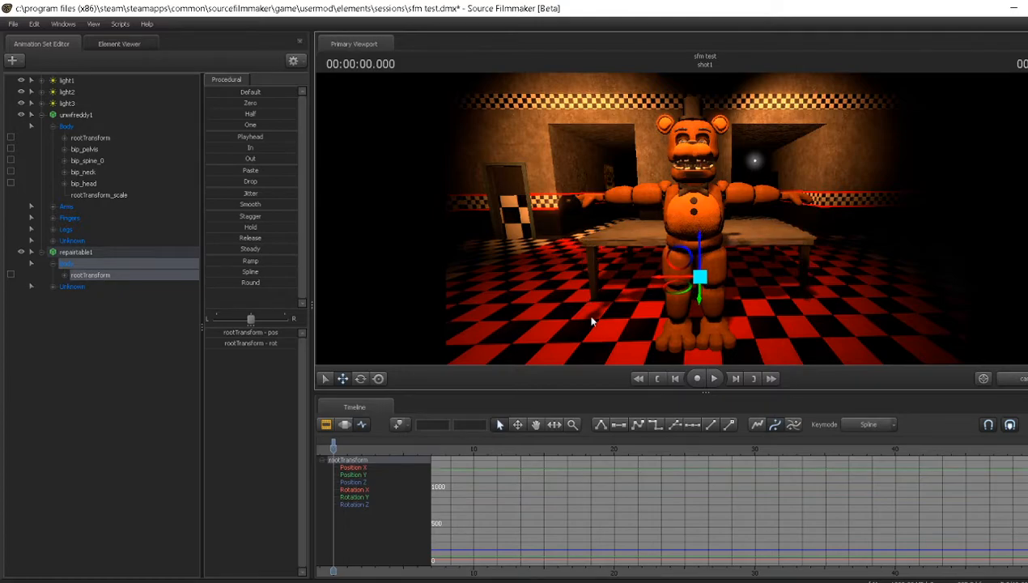
# - Move Freddy back to the front of the table by his rootTransform, and view him from the side through the work camera
pyautogui.click(101, 136)
pyautogui.moveTo(698, 339); pyautogui.dragTo(711, 324)
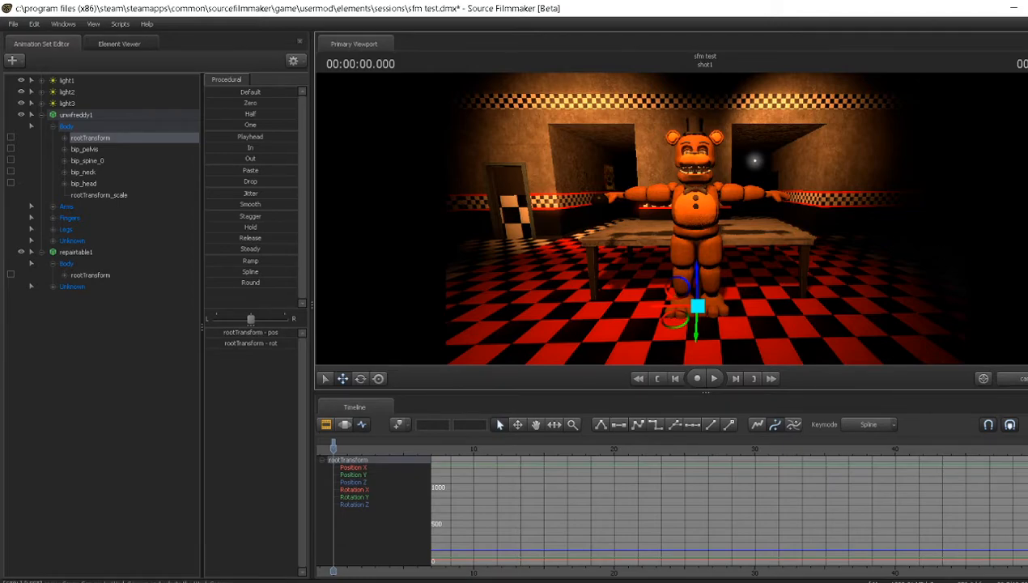
pyautogui.click(1014, 378)
pyautogui.press('d')
pyautogui.moveTo(704, 218); pyautogui.dragTo(549, 231)
pyautogui.press('w')
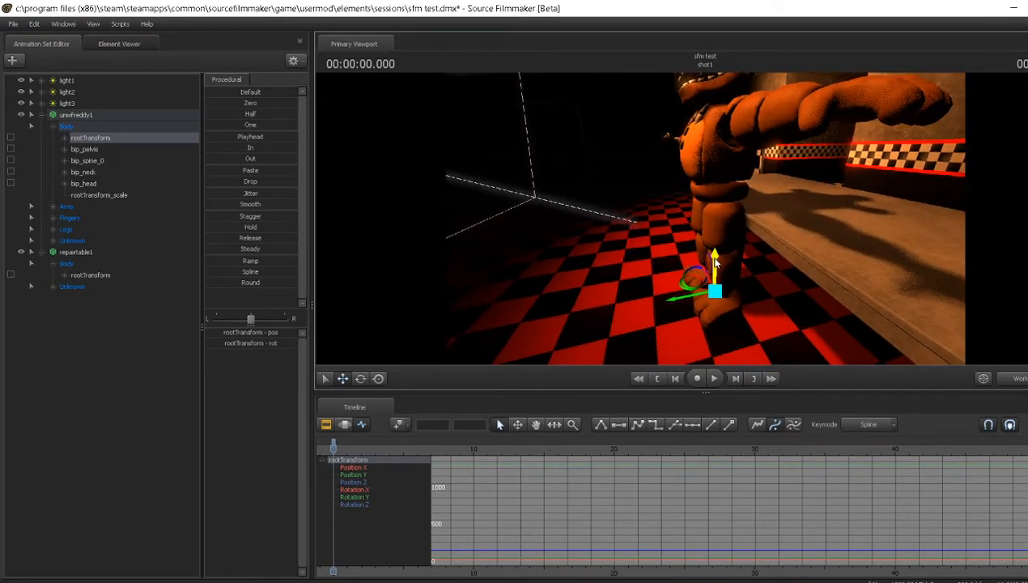
pyautogui.moveTo(839, 235); pyautogui.dragTo(824, 217)
pyautogui.moveTo(705, 218)
pyautogui.mouseDown()
pyautogui.moveTo(753, 183)
pyautogui.moveTo(685, 174)
pyautogui.moveTo(700, 217)
pyautogui.mouseUp()
# - Turn off lighting in the work camera view and frame Freddy's legs and the table from the front
pyautogui.rightClick(669, 217)
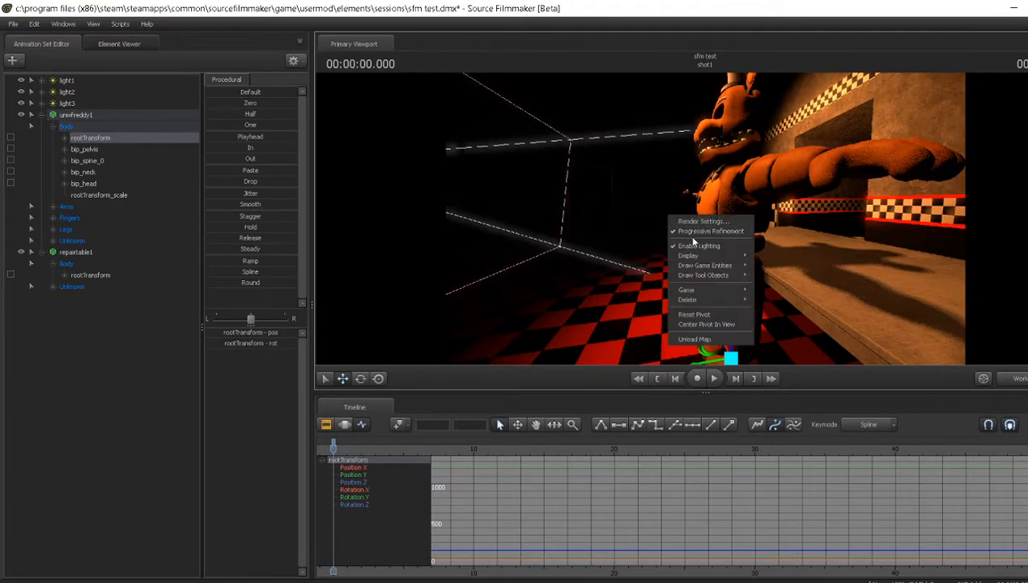
pyautogui.click(692, 246)
pyautogui.moveTo(705, 218); pyautogui.dragTo(673, 312)
pyautogui.moveTo(723, 217); pyautogui.dragTo(680, 211)
# - Rotate bip_hip_R and bip_hip_L together to raise Freddy's thighs forward toward a sitting pose
pyautogui.moveTo(750, 227); pyautogui.dragTo(746, 240)
pyautogui.click(746, 242)
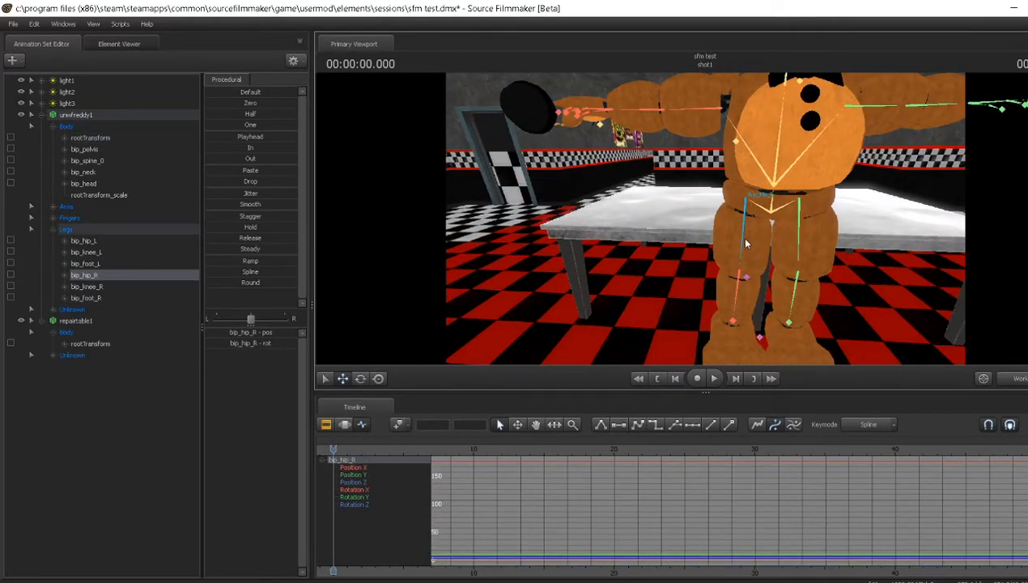
pyautogui.keyDown('ctrl'); pyautogui.click(798, 243); pyautogui.keyUp('ctrl')
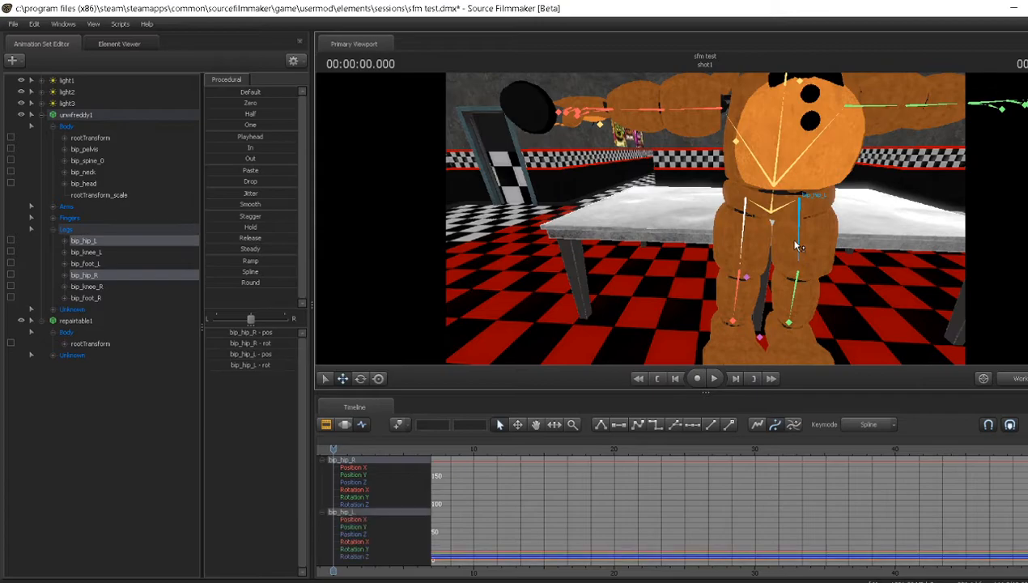
pyautogui.press('e')
pyautogui.moveTo(823, 217); pyautogui.dragTo(819, 171)
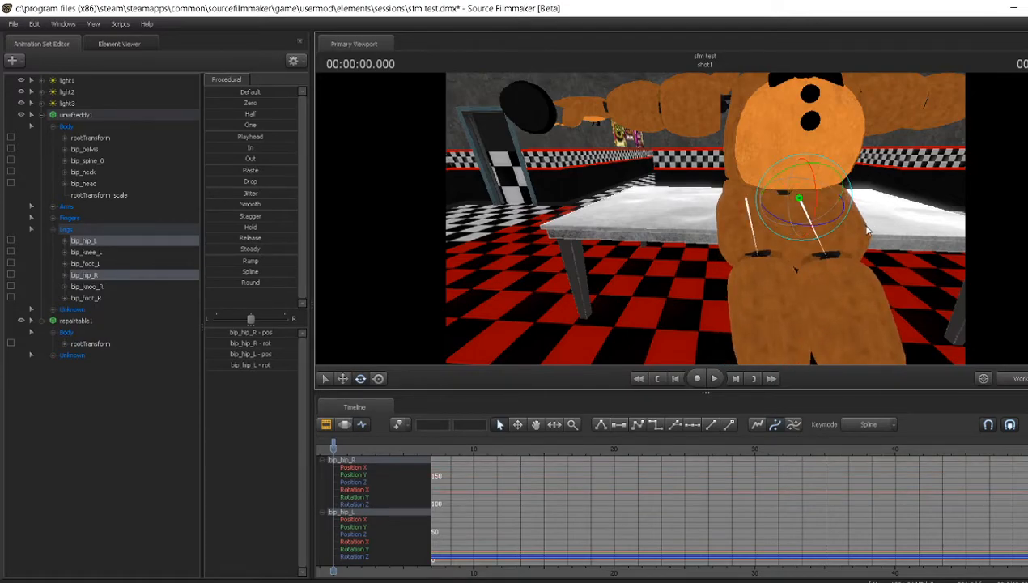
# - Rotate bip_hip_R and bip_hip_L individually outward to spread Freddy's legs apart
pyautogui.press('ctrl')
pyautogui.keyDown('ctrl'); pyautogui.click(749, 232); pyautogui.keyUp('ctrl')
pyautogui.moveTo(780, 226); pyautogui.dragTo(768, 227)
pyautogui.keyDown('ctrl'); pyautogui.click(827, 226); pyautogui.keyUp('ctrl')
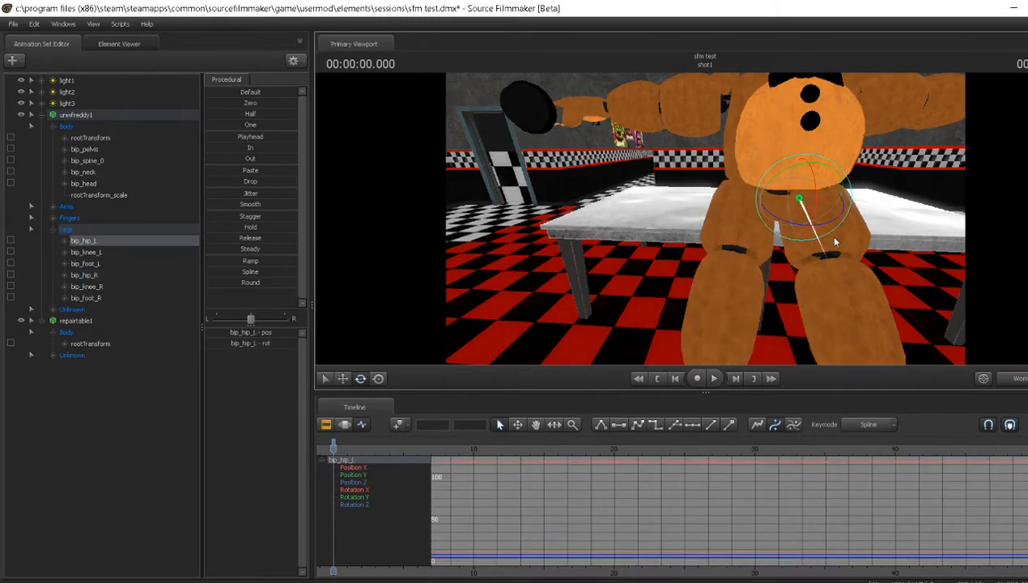
pyautogui.moveTo(831, 230); pyautogui.dragTo(827, 221)
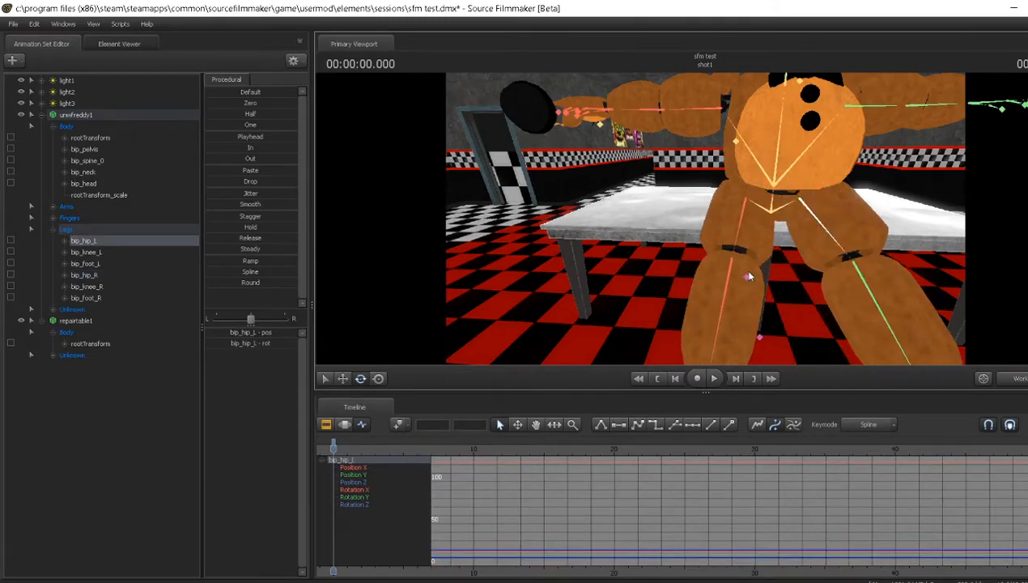
# - Shift Freddy back and down by his rootTransform so his hips rest on the table edge
pyautogui.moveTo(982, 245); pyautogui.dragTo(713, 238)
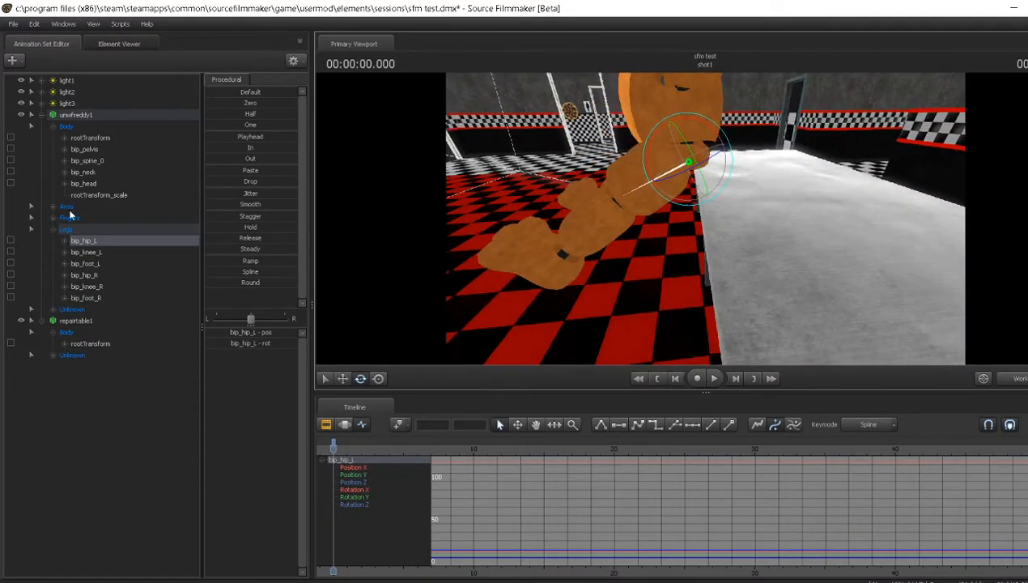
pyautogui.click(77, 140)
pyautogui.press('w')
pyautogui.moveTo(637, 276); pyautogui.dragTo(674, 284)
pyautogui.moveTo(714, 244); pyautogui.dragTo(710, 269)
# - Rotate bip_hip_L and bip_hip_R individually to refine how Freddy's thighs rest on the table edge
pyautogui.click(685, 206)
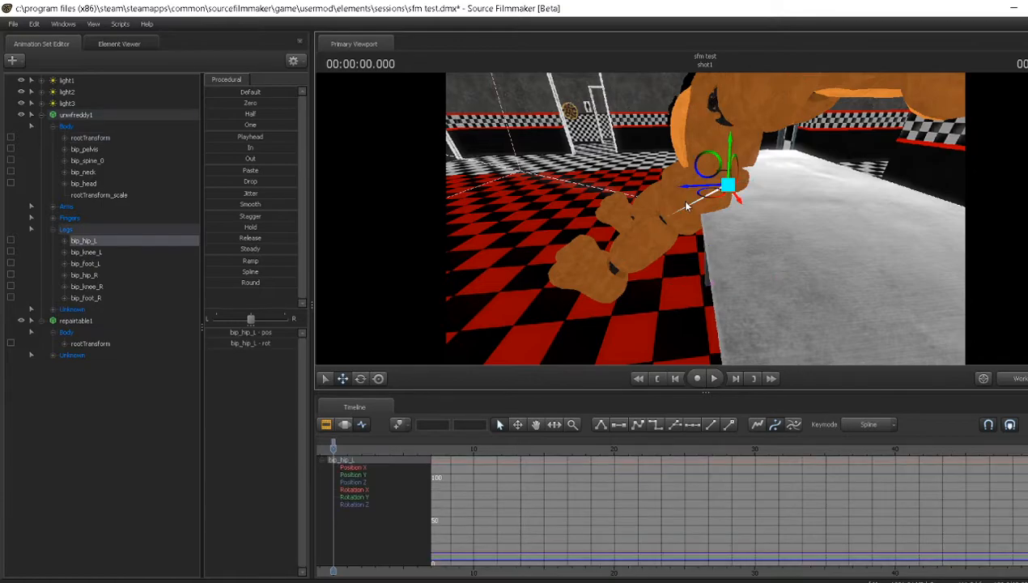
pyautogui.press('e')
pyautogui.moveTo(691, 190)
pyautogui.mouseDown()
pyautogui.moveTo(692, 168)
pyautogui.moveTo(696, 179)
pyautogui.mouseUp()
pyautogui.keyDown('alt'); pyautogui.moveTo(898, 290); pyautogui.dragTo(714, 222); pyautogui.keyUp('alt')
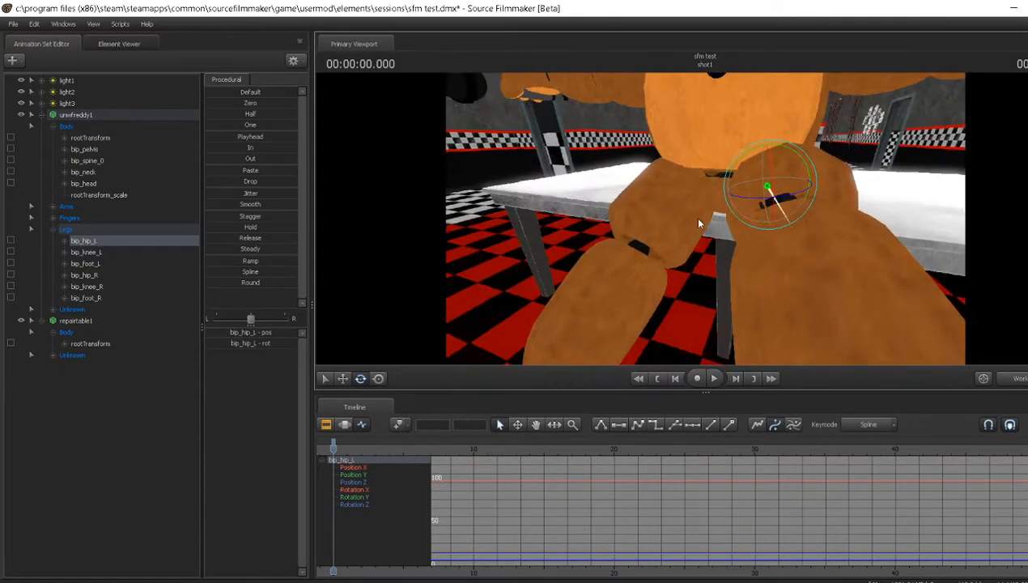
pyautogui.keyDown('ctrl'); pyautogui.click(669, 214); pyautogui.keyUp('ctrl')
pyautogui.click(673, 216)
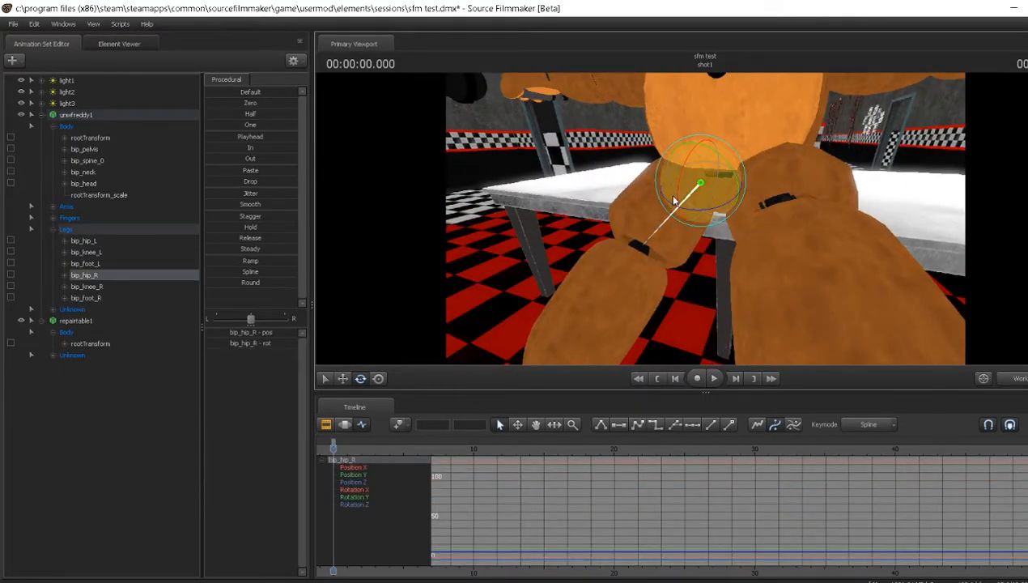
pyautogui.moveTo(679, 193); pyautogui.dragTo(668, 178)
# - Rotate bip_knee_R and bip_knee_L to bend Freddy's lower legs down in front of the table
pyautogui.keyDown('ctrl'); pyautogui.click(613, 238); pyautogui.keyUp('ctrl')
pyautogui.moveTo(594, 228); pyautogui.dragTo(602, 282)
pyautogui.keyDown('ctrl'); pyautogui.click(797, 241); pyautogui.keyUp('ctrl')
pyautogui.moveTo(798, 241); pyautogui.dragTo(717, 239)
# - Rotate bip_upperArm_L and bip_lowerArm_L to lower Freddy's left arm beside his body and bend it at the elbow
pyautogui.keyDown('ctrl'); pyautogui.click(700, 216); pyautogui.keyUp('ctrl')
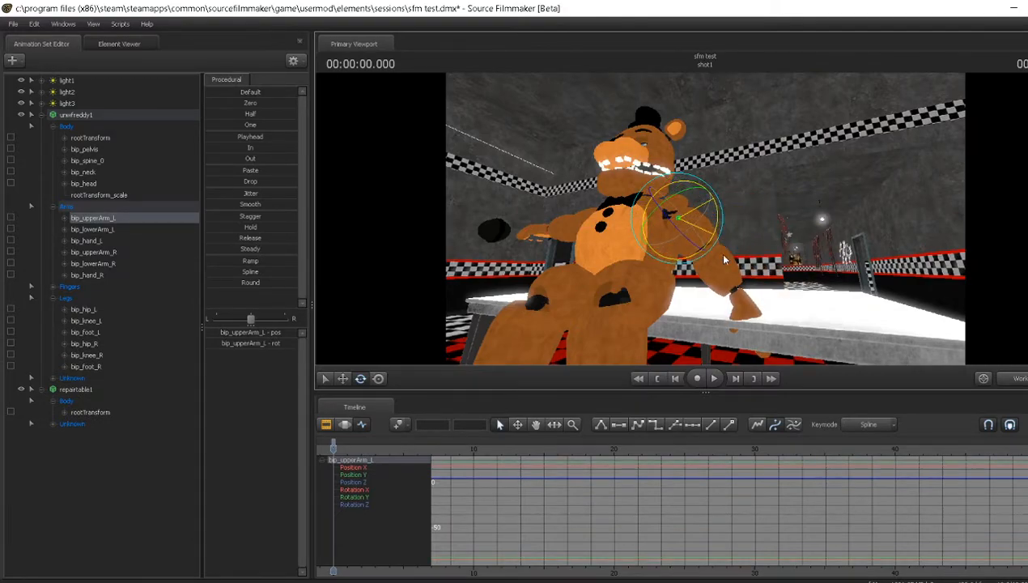
pyautogui.keyDown('ctrl'); pyautogui.click(720, 279); pyautogui.keyUp('ctrl')
pyautogui.moveTo(720, 290); pyautogui.dragTo(801, 240)
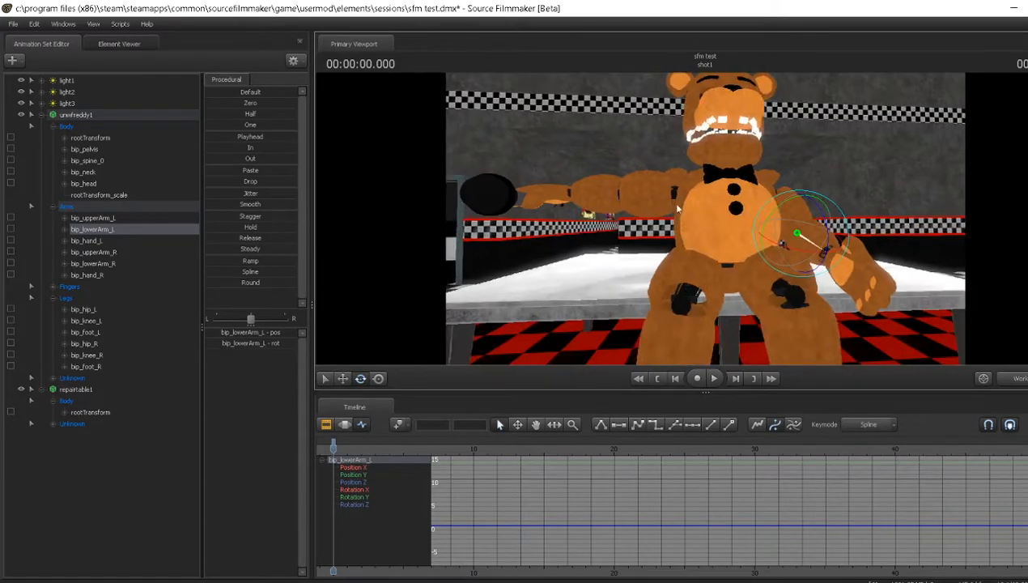
# - Rotate bip_upperArm_R and bip_lowerArm_R to lower Freddy's microphone arm toward the table
pyautogui.keyDown('ctrl'); pyautogui.click(673, 195); pyautogui.keyUp('ctrl')
pyautogui.moveTo(634, 180); pyautogui.dragTo(622, 194)
pyautogui.keyDown('ctrl'); pyautogui.click(602, 227); pyautogui.keyUp('ctrl')
pyautogui.moveTo(605, 230); pyautogui.dragTo(649, 205)
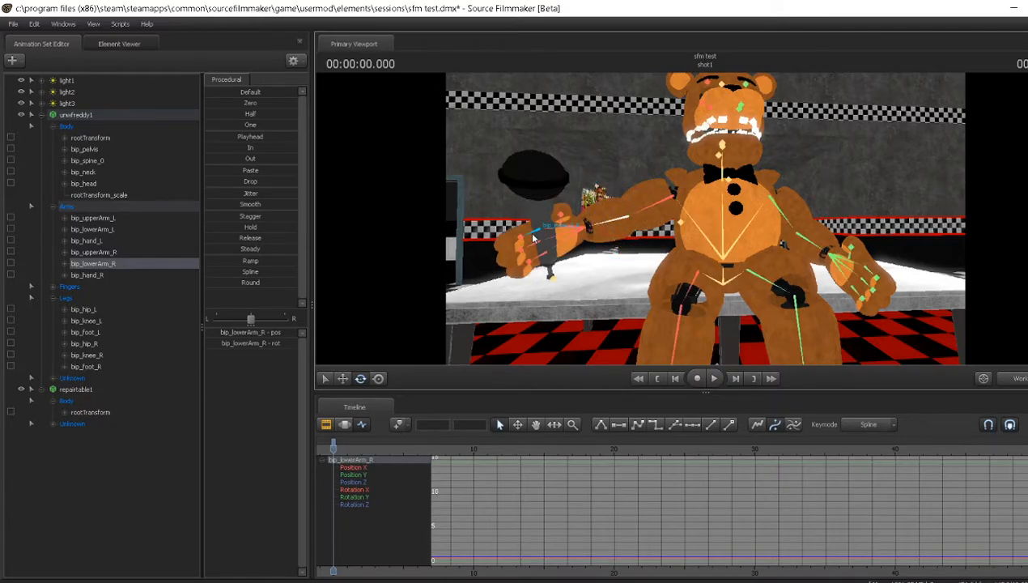
# - Select bip_index_0_R, bip_middle_0_R and bip_pinky_0_R together and rotate them to curl the fingers around the microphone
pyautogui.keyDown('ctrl'); pyautogui.click(535, 246); pyautogui.keyUp('ctrl')
pyautogui.keyDown('ctrl'); pyautogui.click(535, 232); pyautogui.keyUp('ctrl')
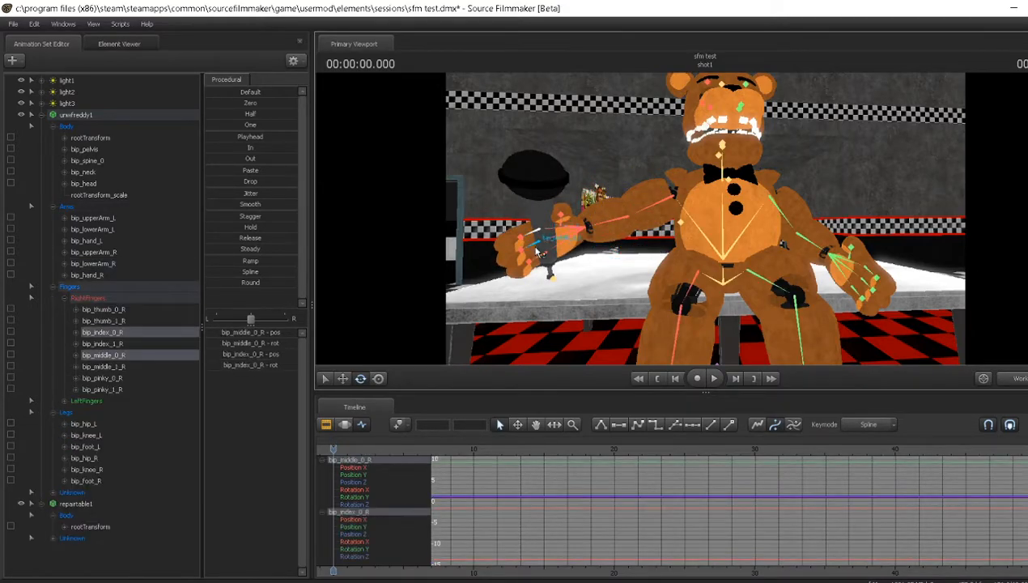
pyautogui.keyDown('ctrl'); pyautogui.click(540, 260); pyautogui.keyUp('ctrl')
pyautogui.moveTo(544, 272); pyautogui.dragTo(581, 268)
pyautogui.press('ctrl')
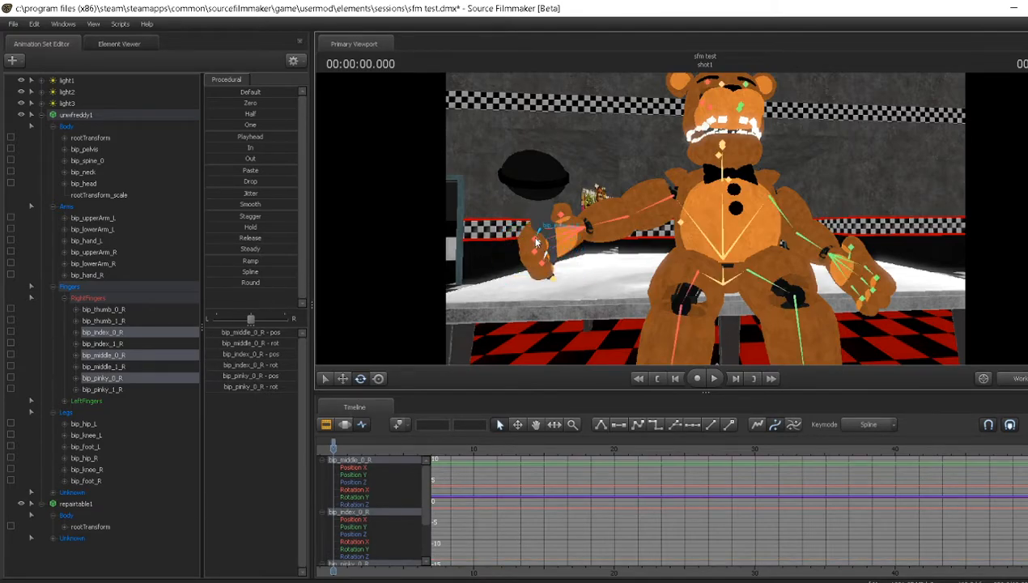
# - Rotate bip_index_1_R, bip_middle_1_R and bip_pinky_1_R together to close the fingertips around the microphone handle
pyautogui.click(536, 241)
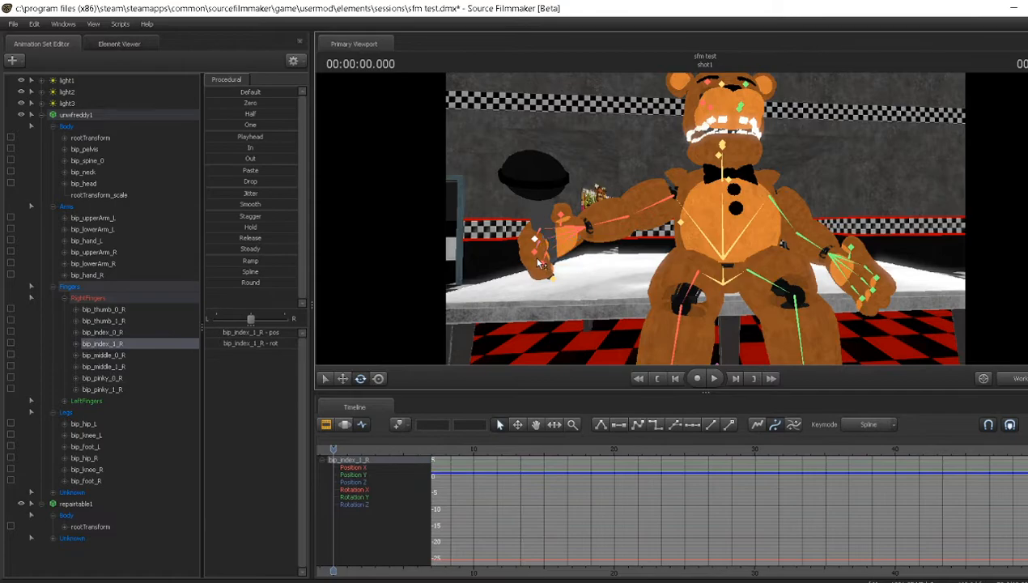
pyautogui.keyDown('ctrl'); pyautogui.click(543, 260); pyautogui.keyUp('ctrl')
pyautogui.keyDown('ctrl'); pyautogui.click(551, 274); pyautogui.keyUp('ctrl')
pyautogui.moveTo(560, 288); pyautogui.dragTo(597, 270)
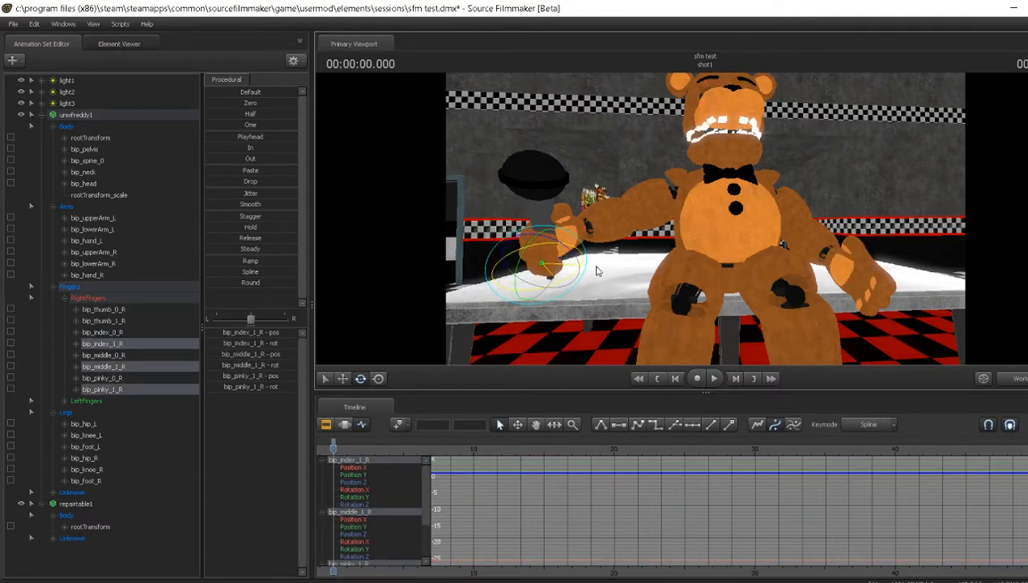
# - Rotate bip_lowerArm_R inward so the hand holding the microphone comes close to Freddy's body
pyautogui.click(621, 227)
pyautogui.moveTo(624, 231); pyautogui.dragTo(636, 254)
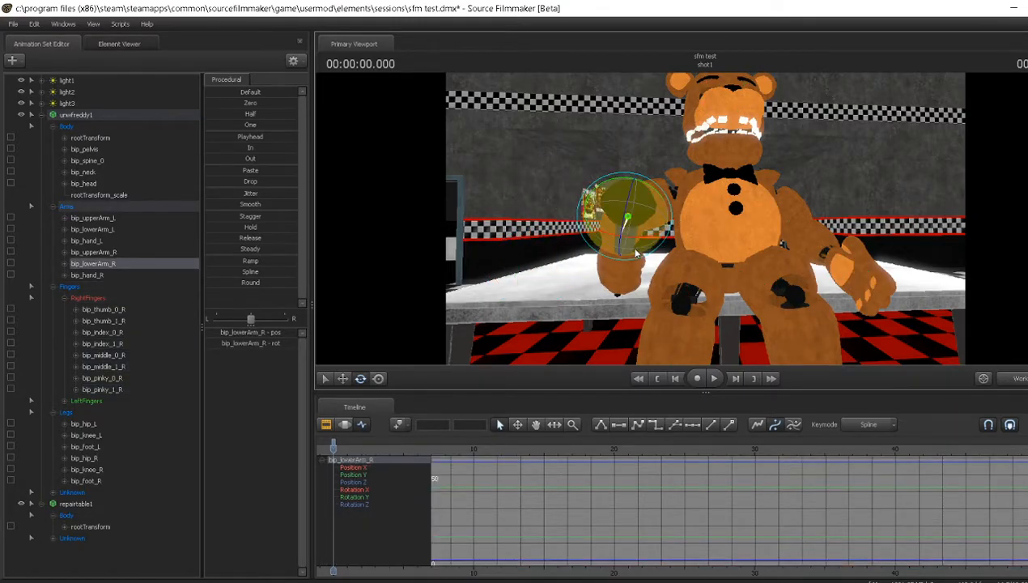
pyautogui.moveTo(783, 241)
pyautogui.mouseDown()
pyautogui.moveTo(780, 194)
pyautogui.moveTo(784, 251)
pyautogui.mouseUp()
# - At 0.9 seconds, rotate bip_lowerArm_R to raise the microphone toward Freddy's face, and play the motion from the start
pyautogui.press('w')
pyautogui.press('s')
pyautogui.moveTo(705, 218); pyautogui.dragTo(720, 267)
pyautogui.press('s')
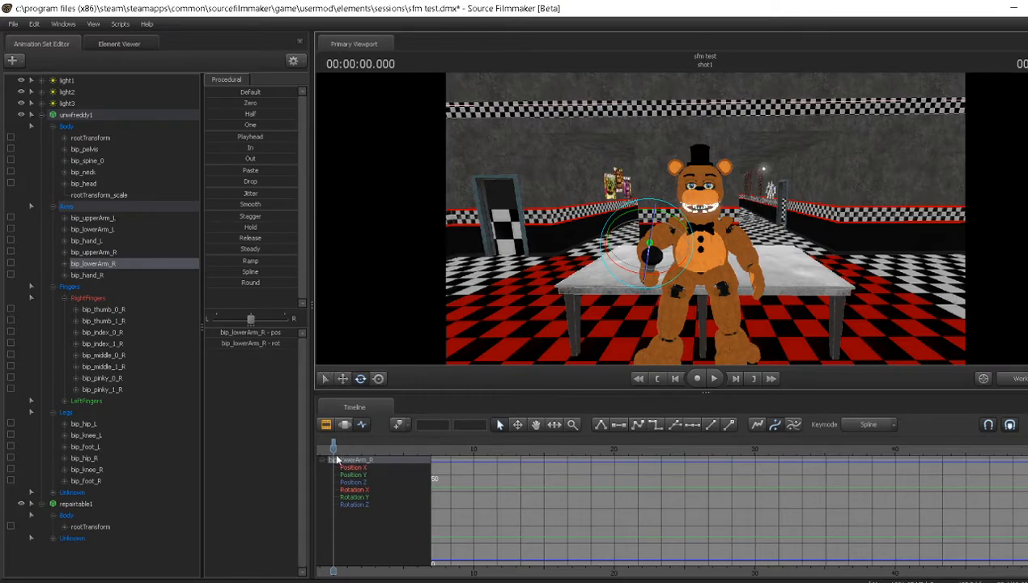
pyautogui.moveTo(335, 445)
pyautogui.mouseDown()
pyautogui.moveTo(490, 452)
pyautogui.moveTo(332, 457)
pyautogui.moveTo(403, 454)
pyautogui.moveTo(348, 459)
pyautogui.mouseUp()
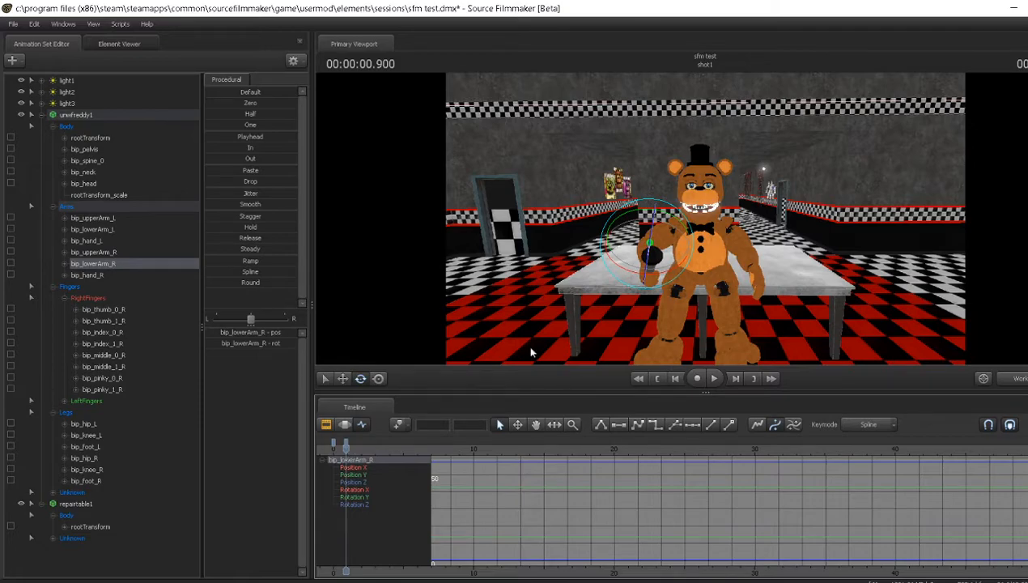
pyautogui.moveTo(649, 243); pyautogui.dragTo(641, 214)
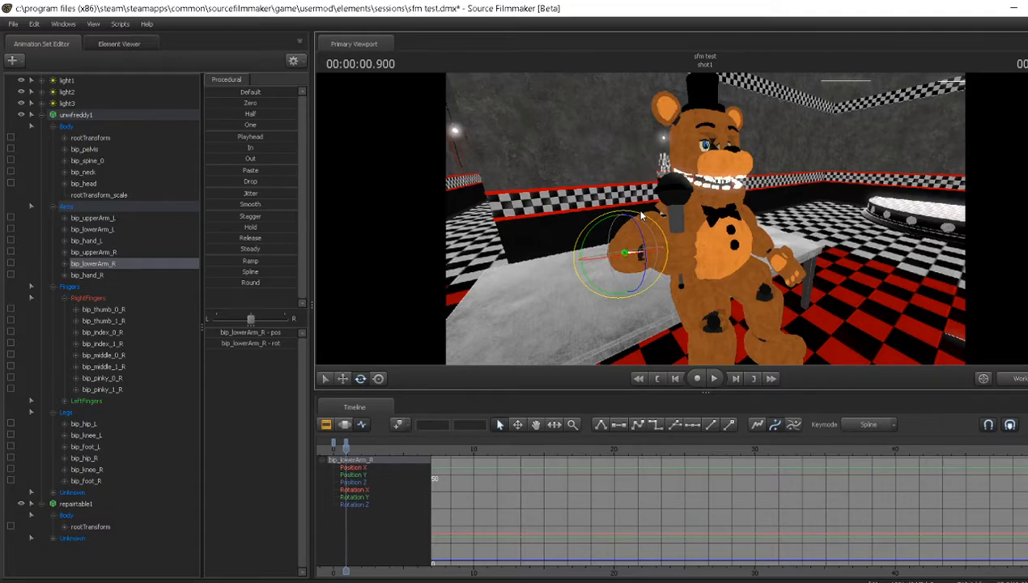
pyautogui.press('Home')
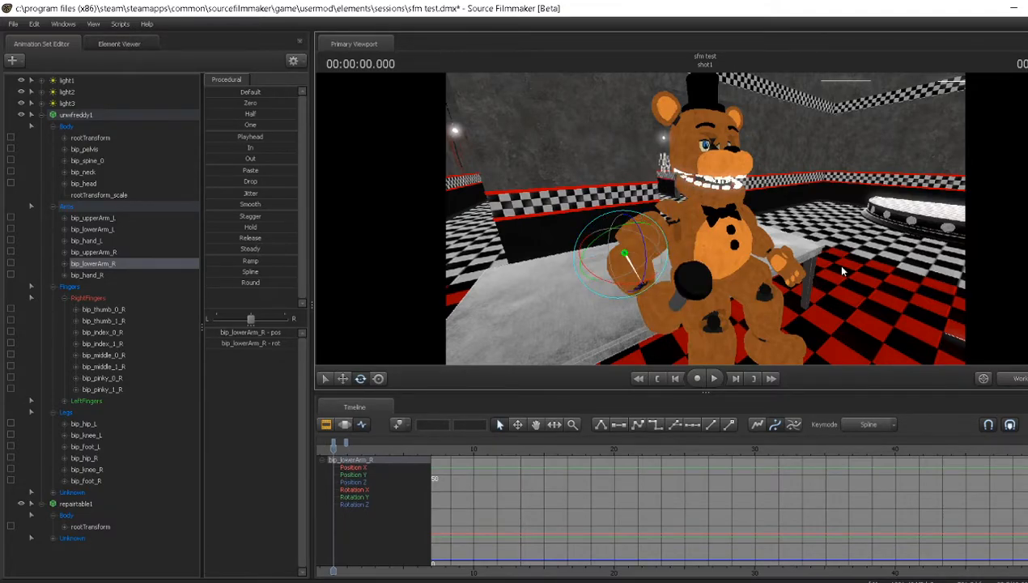
pyautogui.press('space')
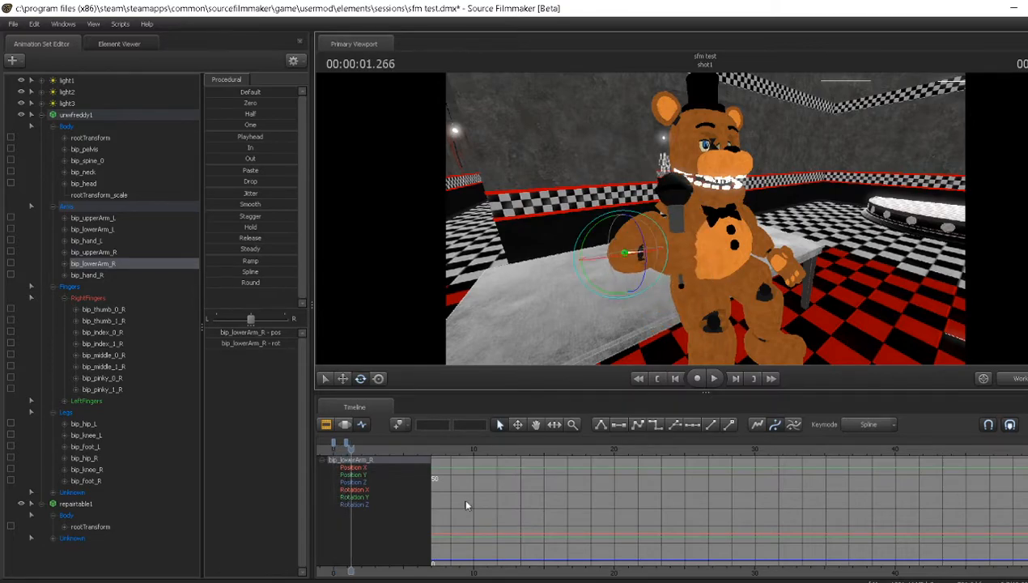
# - Delete the bip_lowerArm_R keyframe at 0.9 seconds and return the playhead to the start of the shot
pyautogui.click(349, 444)
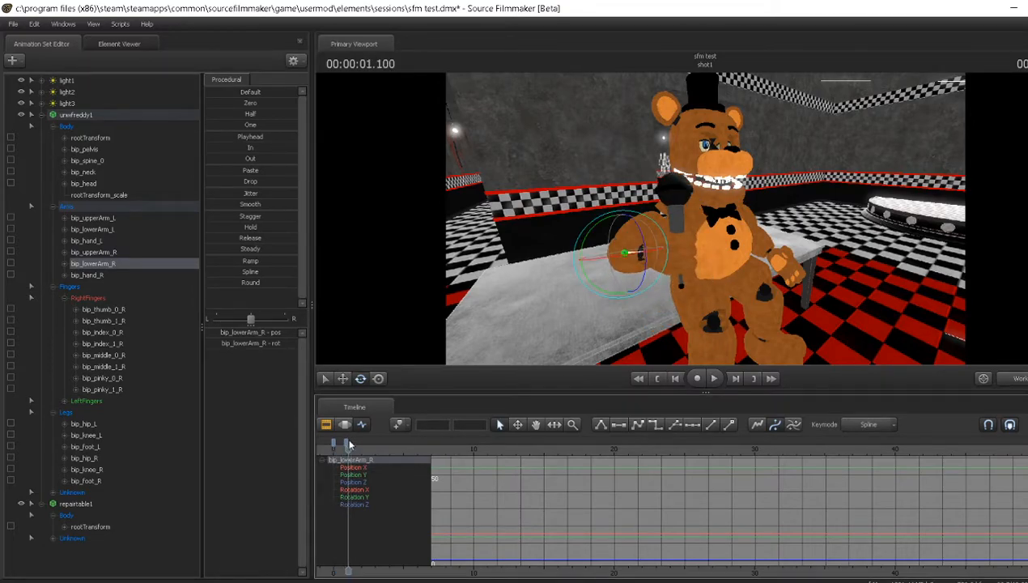
pyautogui.click(346, 444)
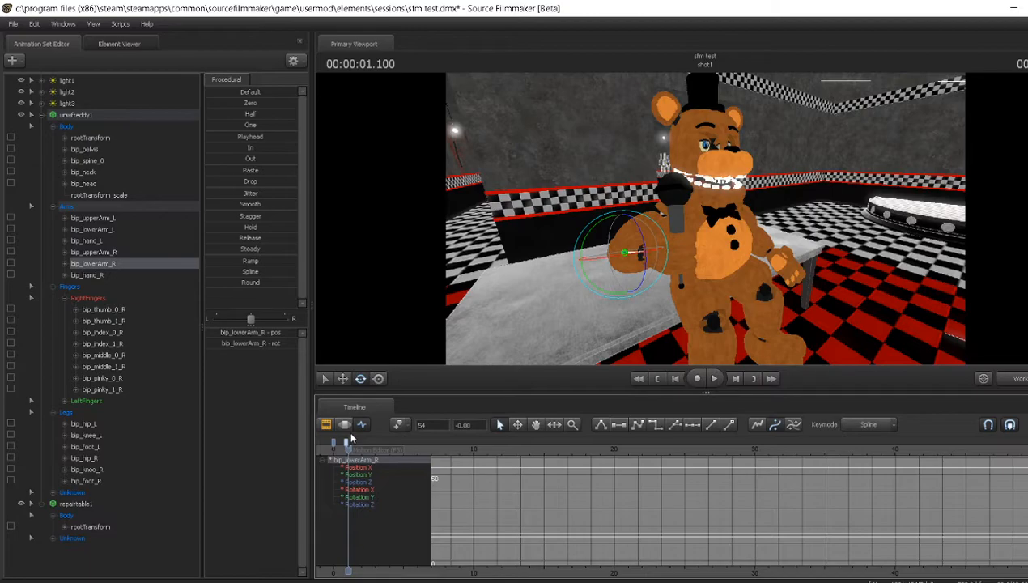
pyautogui.press('Delete')
pyautogui.press('Home')
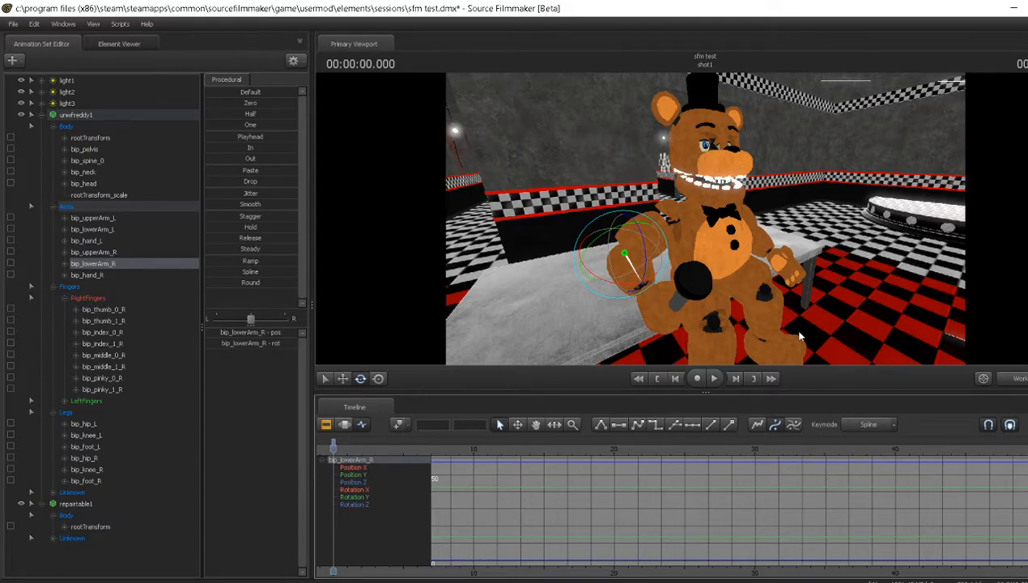
# - View the scene through camera1 and create an animation set for the existing camera1 element
pyautogui.click(1020, 378)
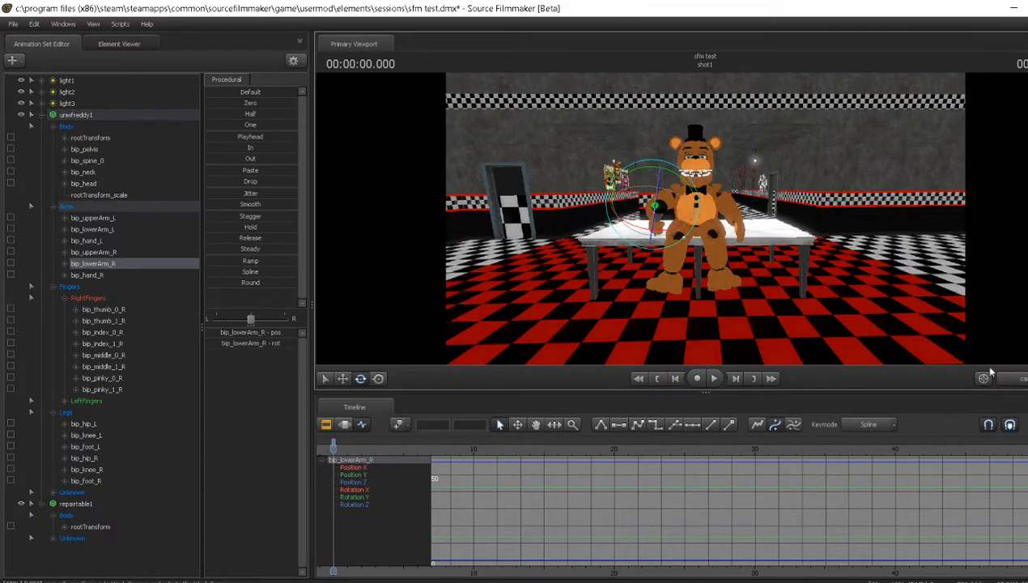
pyautogui.click(43, 115)
pyautogui.click(42, 126)
pyautogui.rightClick(58, 214)
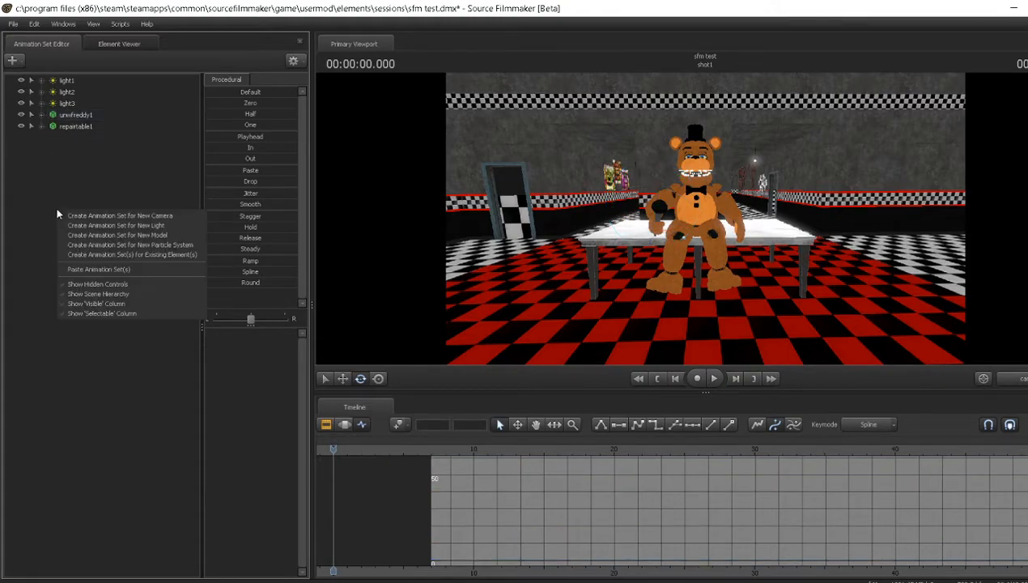
pyautogui.click(102, 255)
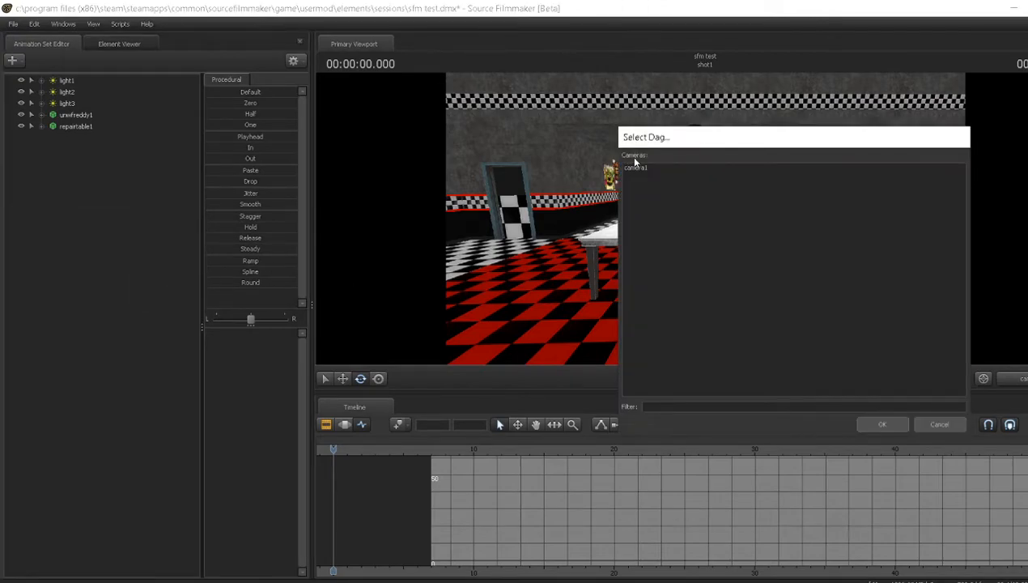
pyautogui.click(639, 167)
pyautogui.click(884, 425)
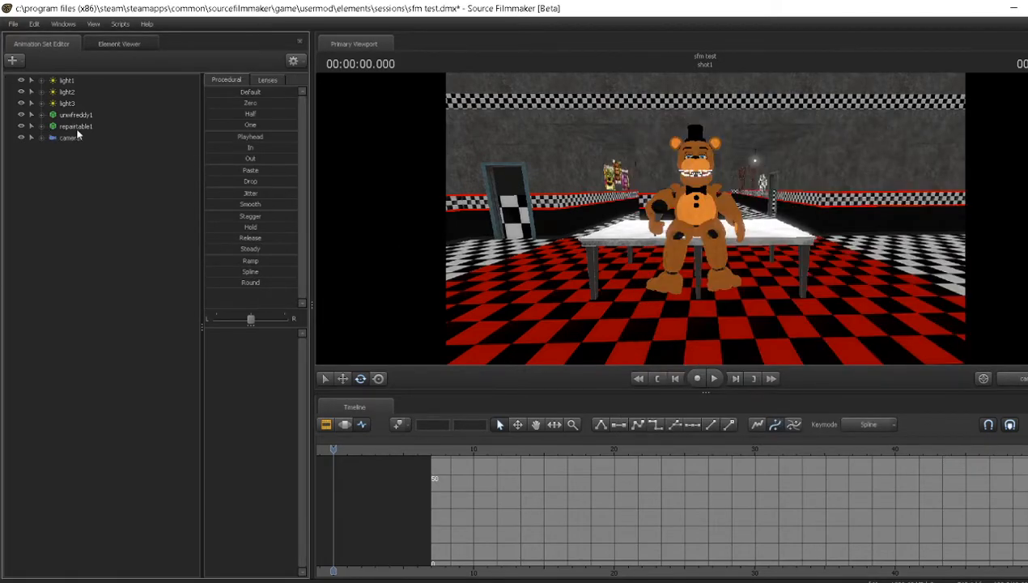
# - Select camera1's animation set and look toward the camera's place in the room from the work camera
pyautogui.click(69, 138)
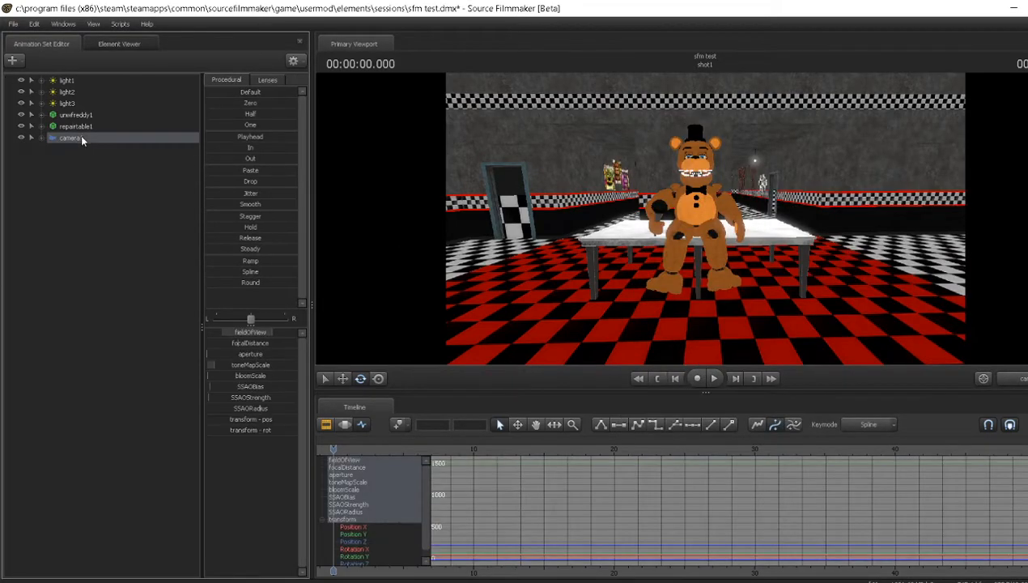
pyautogui.click(1023, 381)
pyautogui.moveTo(864, 292); pyautogui.dragTo(753, 285)
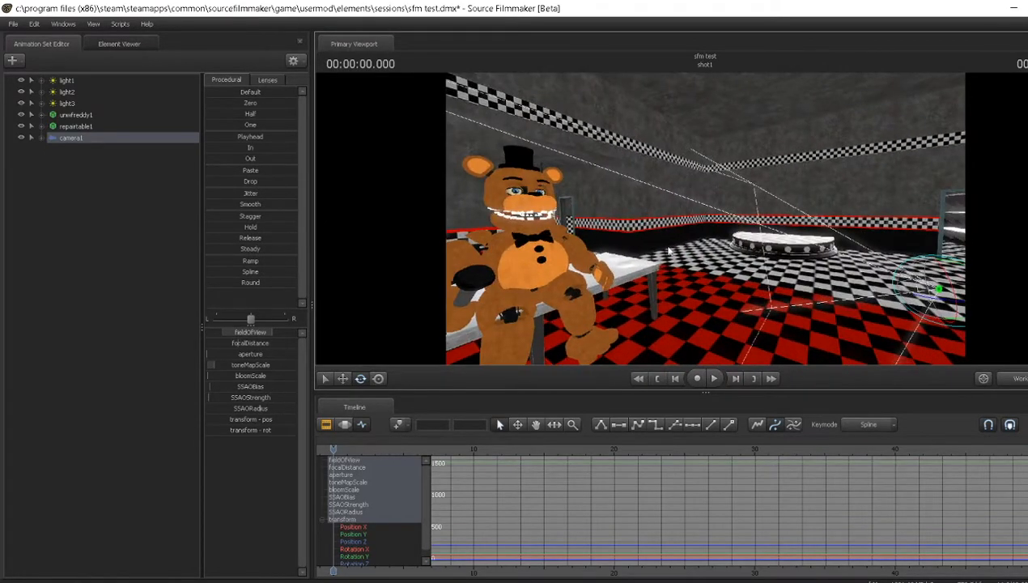
# - In the Clip Editor, add an HSL Grain Effect clip to the Overlay Effects track
pyautogui.click(326, 424)
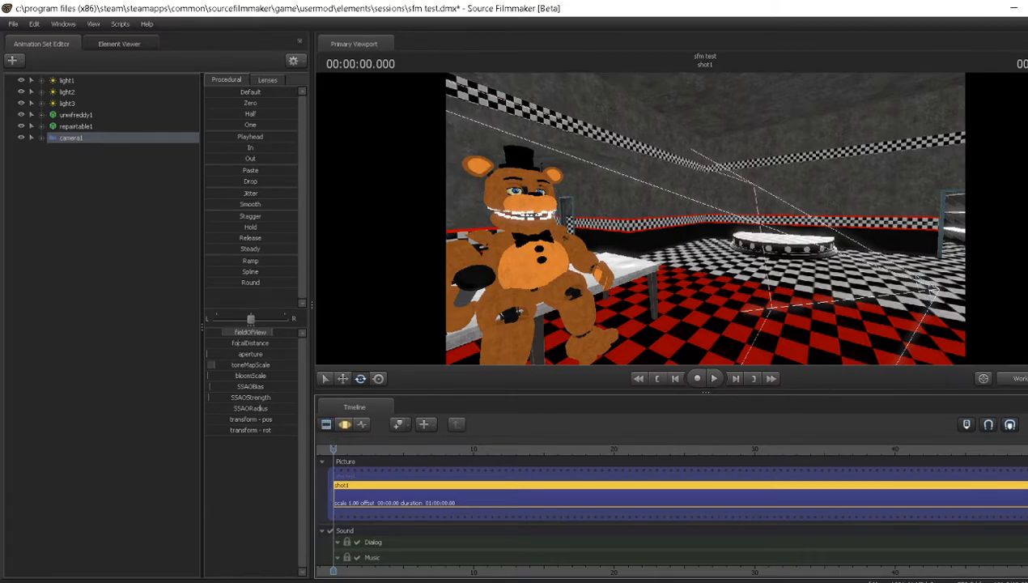
pyautogui.scroll(-2, 668, 506)
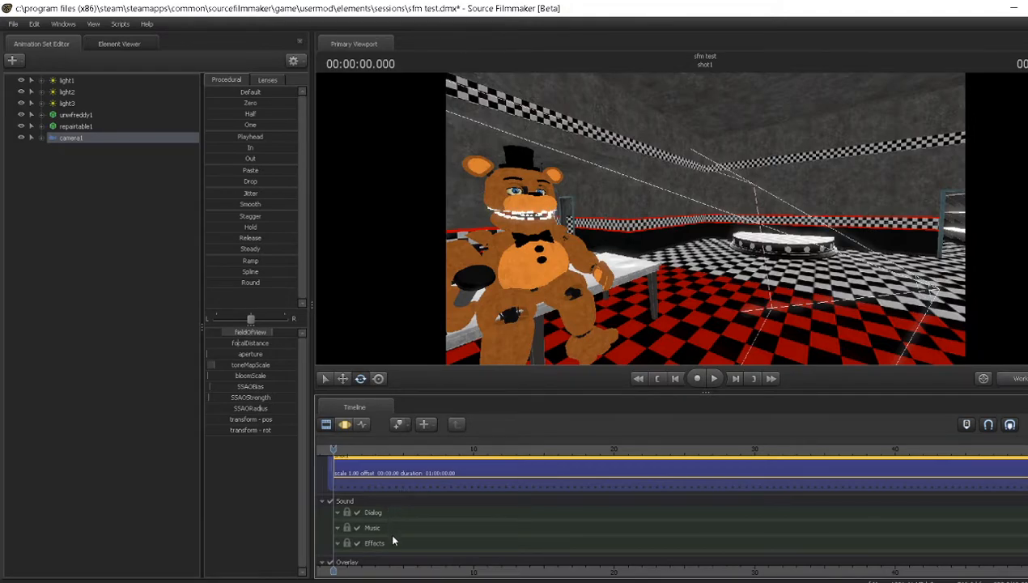
pyautogui.scroll(-2, 391, 578)
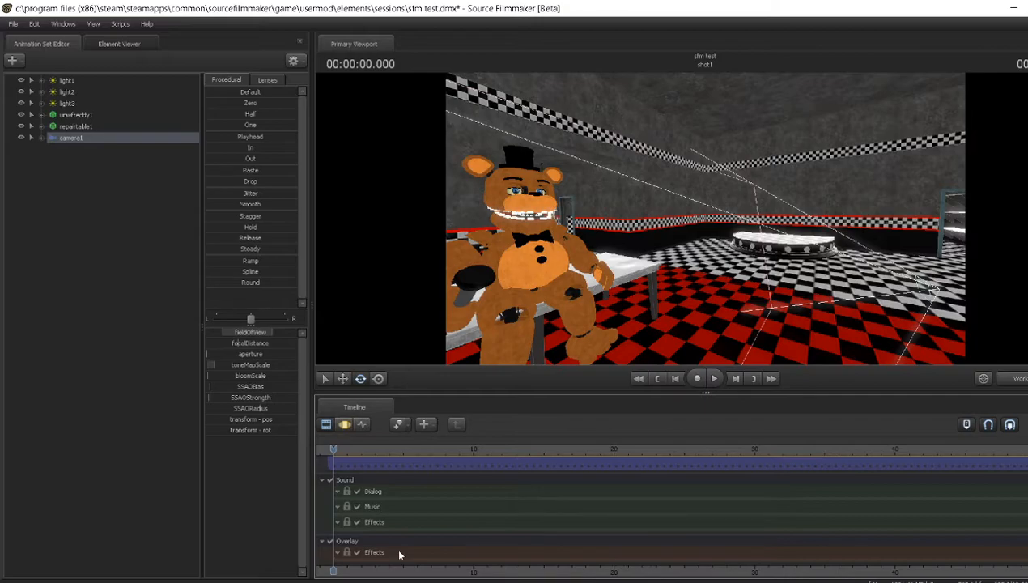
pyautogui.rightClick(400, 554)
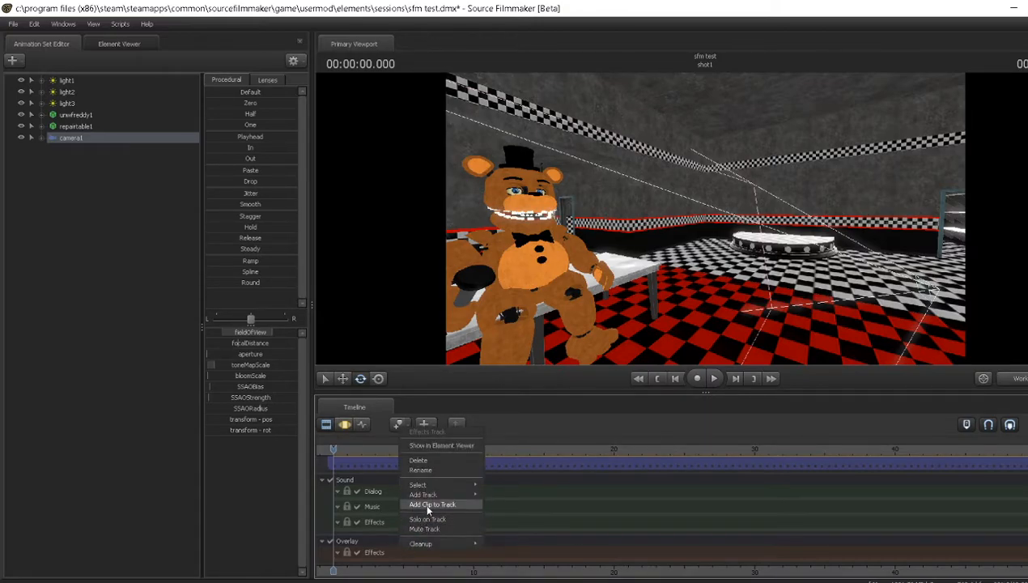
pyautogui.click(429, 505)
pyautogui.click(522, 259)
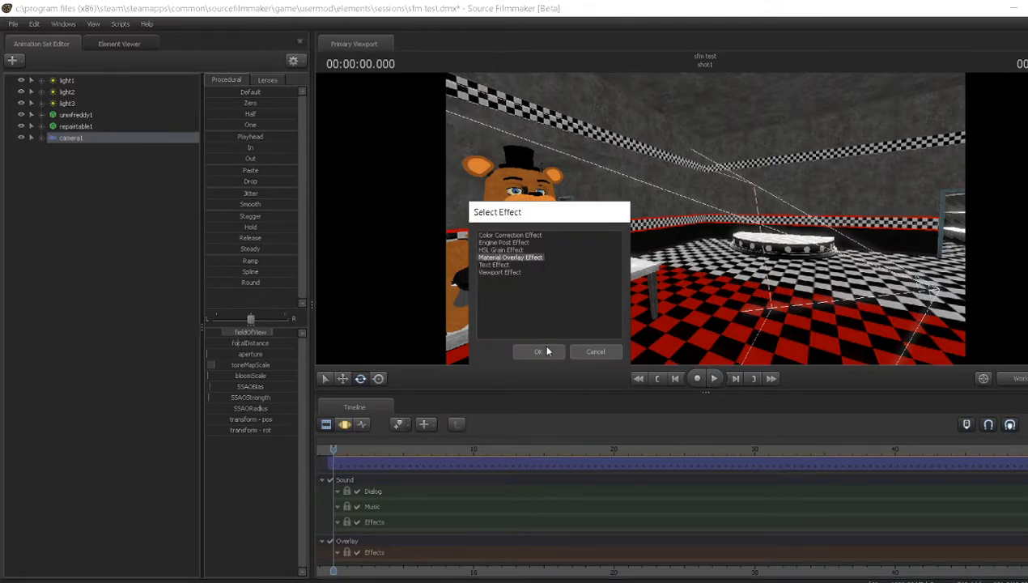
pyautogui.click(511, 236)
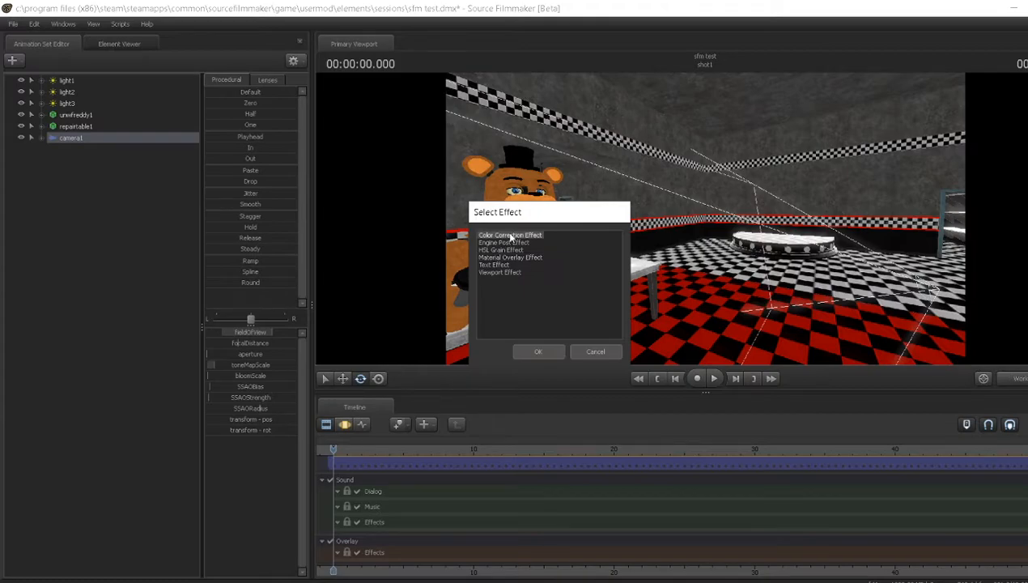
pyautogui.click(518, 242)
pyautogui.click(517, 249)
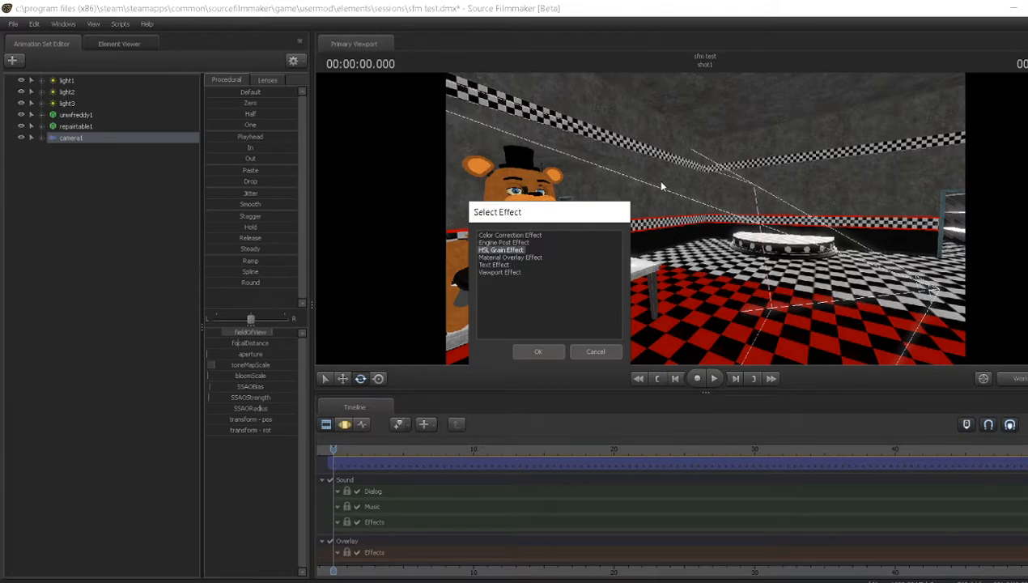
pyautogui.click(544, 351)
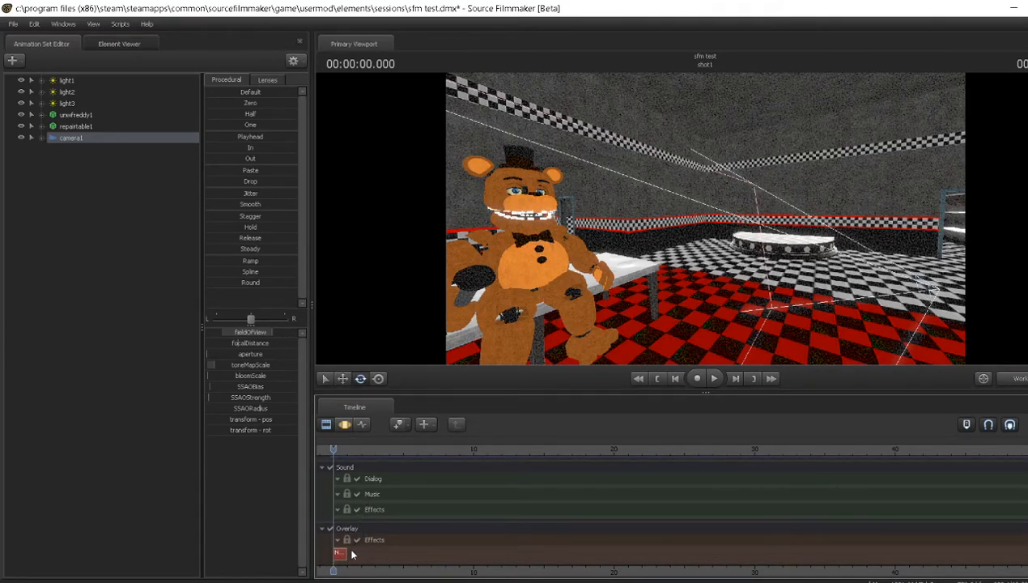
pyautogui.scroll(5, 345, 555)
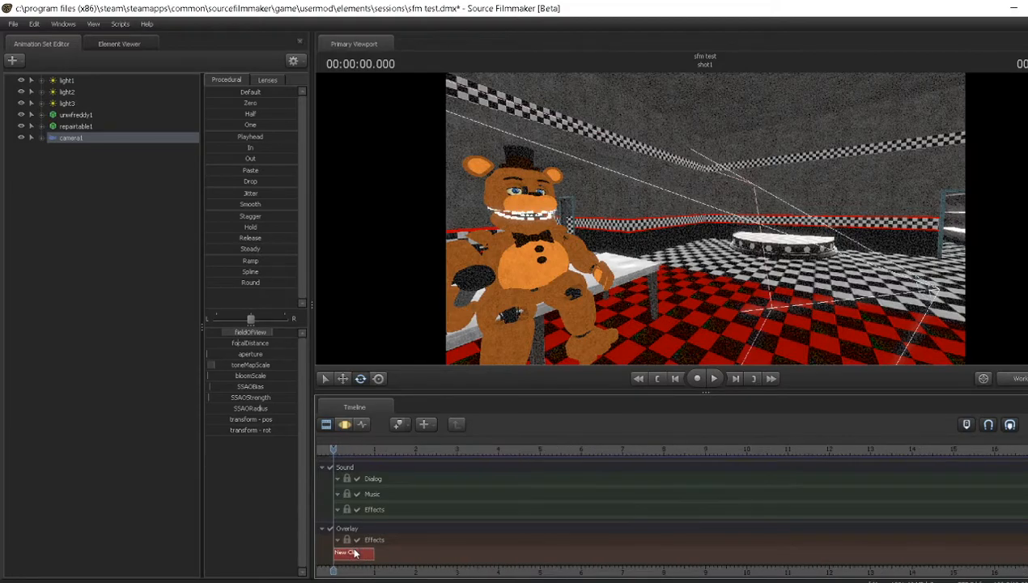
pyautogui.scroll(4, 470, 531)
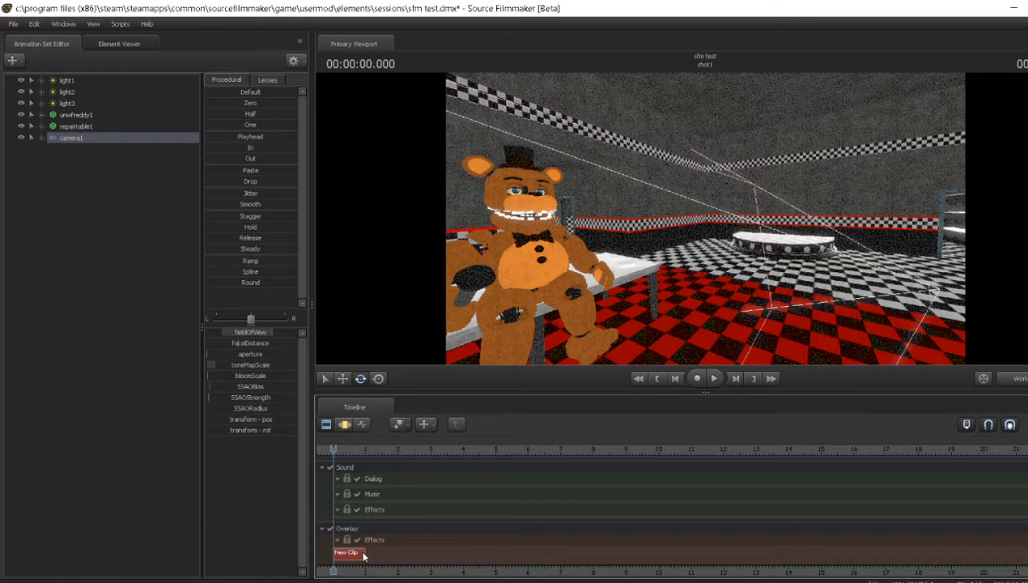
# - Extend the HSL grain clip on the Overlay Effects track so it spans the full 60 seconds of shot1
pyautogui.moveTo(365, 555); pyautogui.dragTo(1020, 554)
pyautogui.scroll(-10, 700, 512)
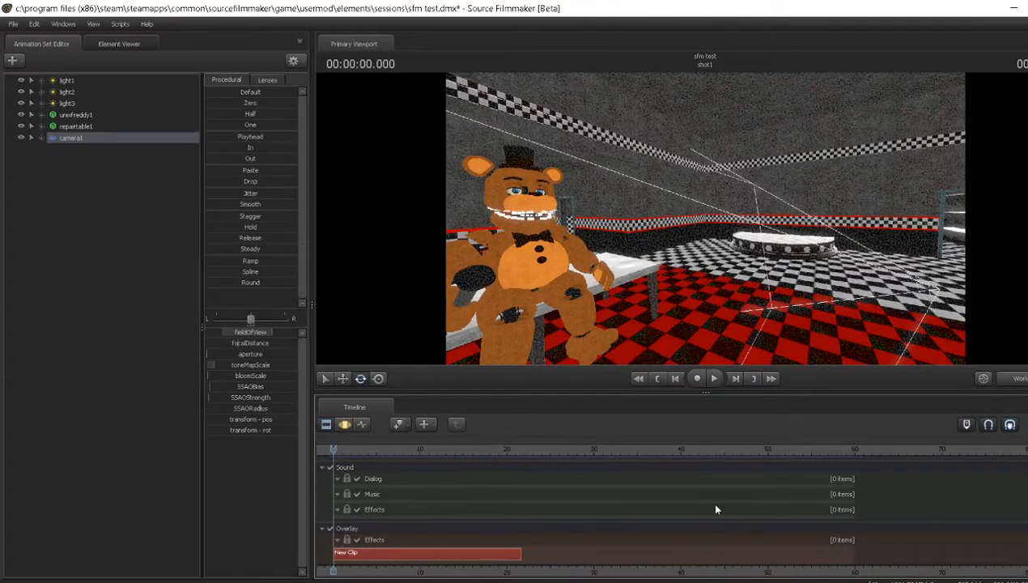
pyautogui.moveTo(521, 554); pyautogui.dragTo(852, 557)
# - Add the sound file dialog\f.e. 1.1.wav as a clip on the Dialog sound track
pyautogui.moveTo(412, 492); pyautogui.dragTo(412, 545, button='middle')
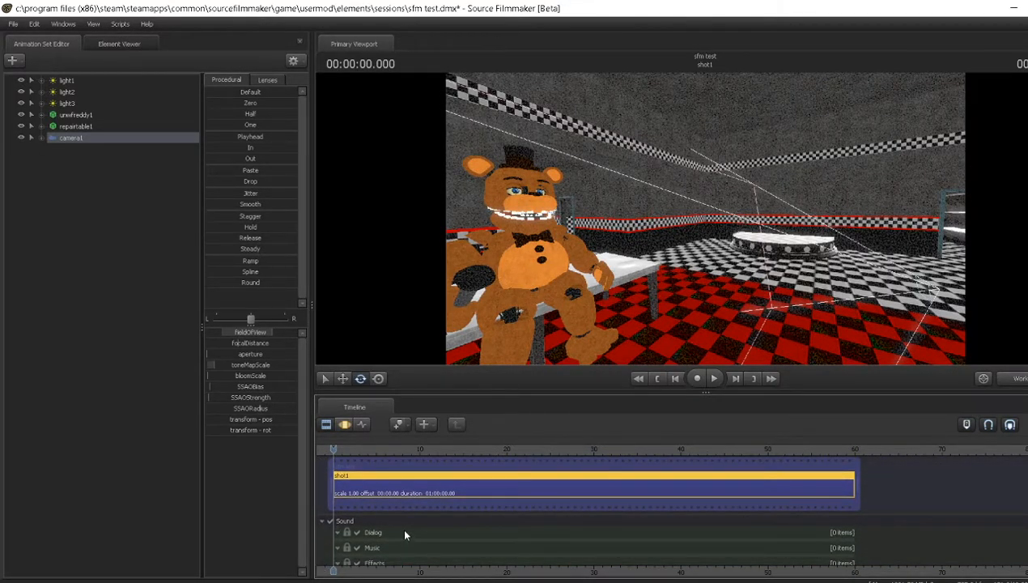
pyautogui.rightClick(405, 534)
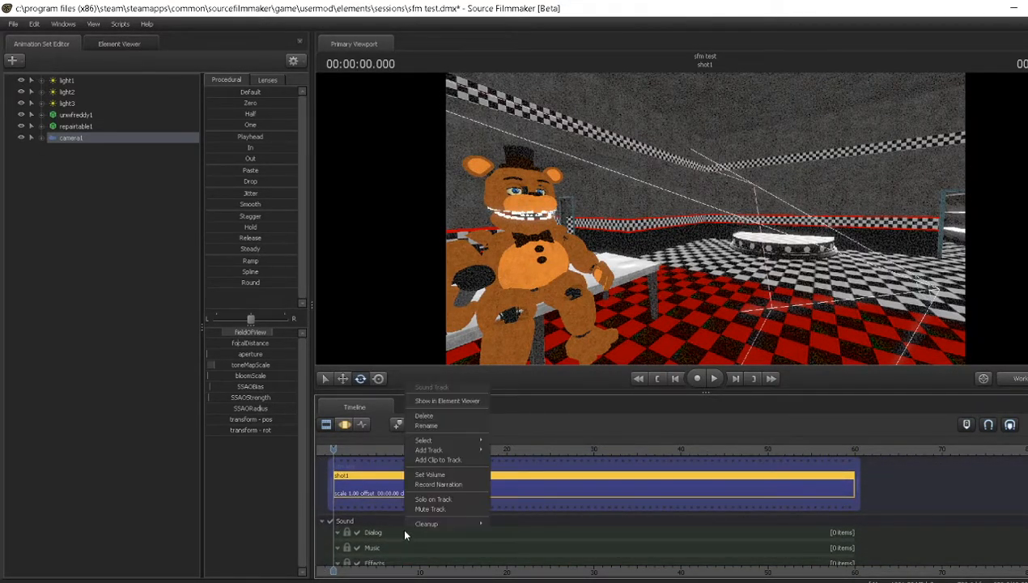
pyautogui.click(438, 460)
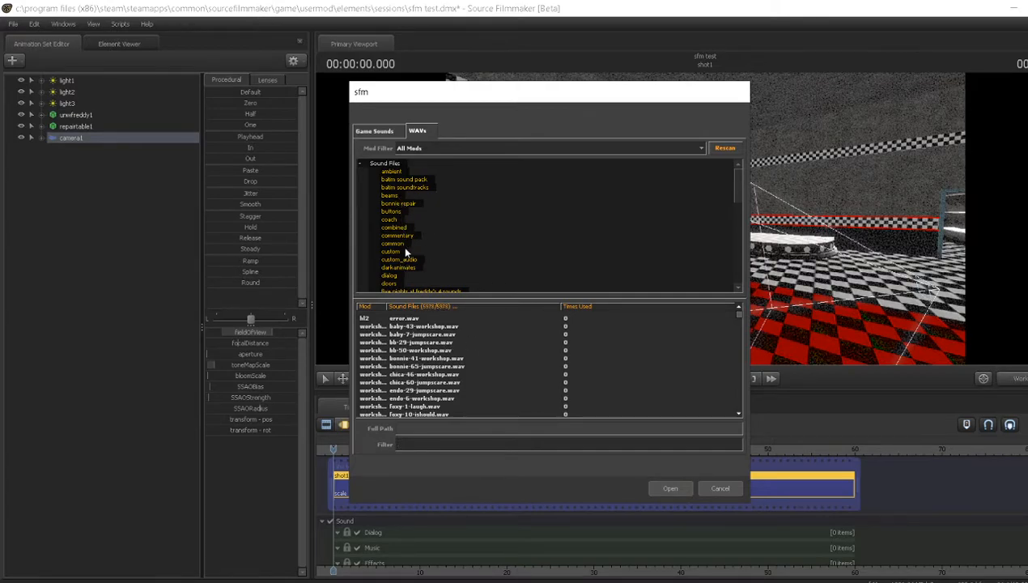
pyautogui.click(392, 276)
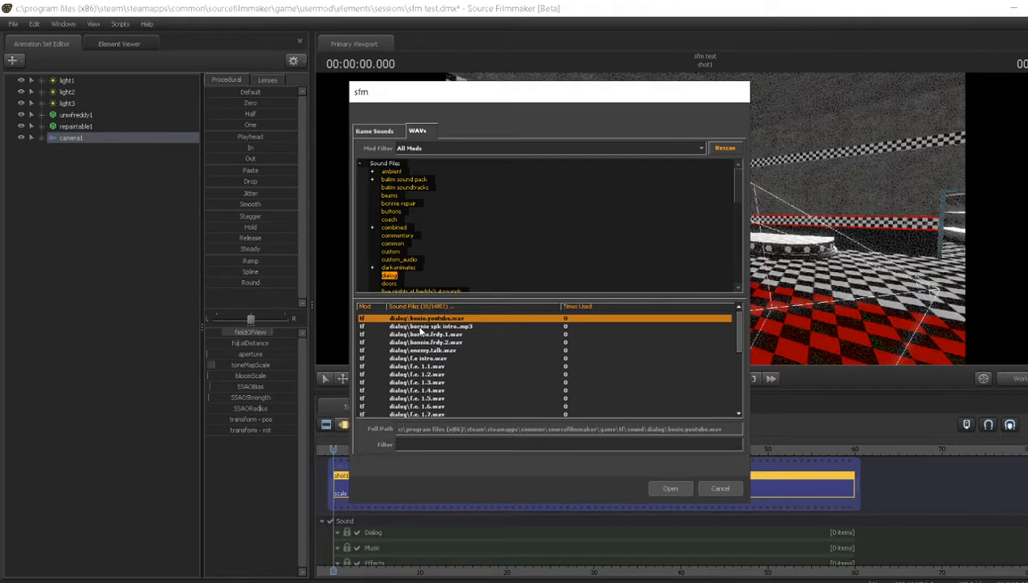
pyautogui.click(422, 326)
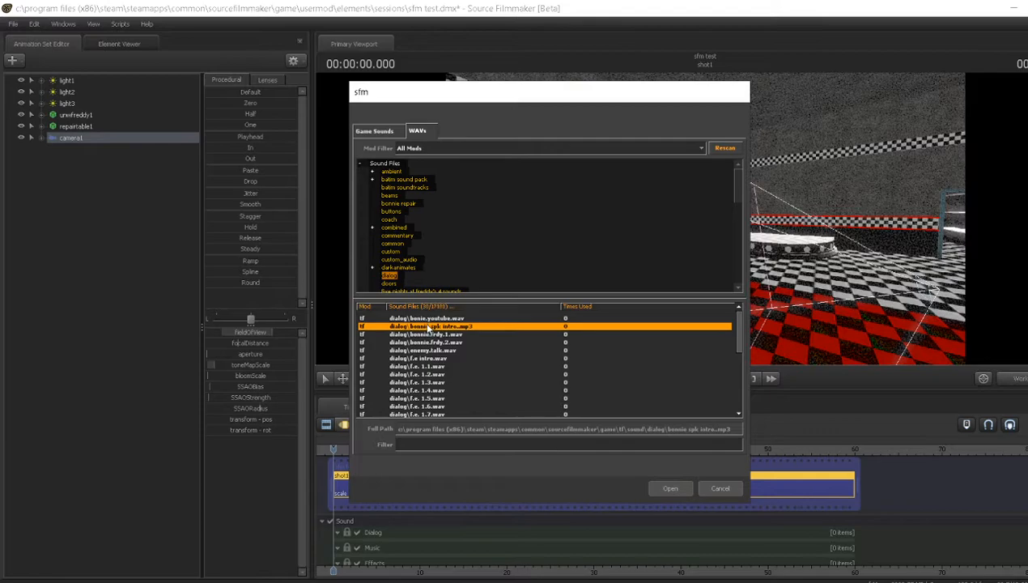
pyautogui.click(422, 368)
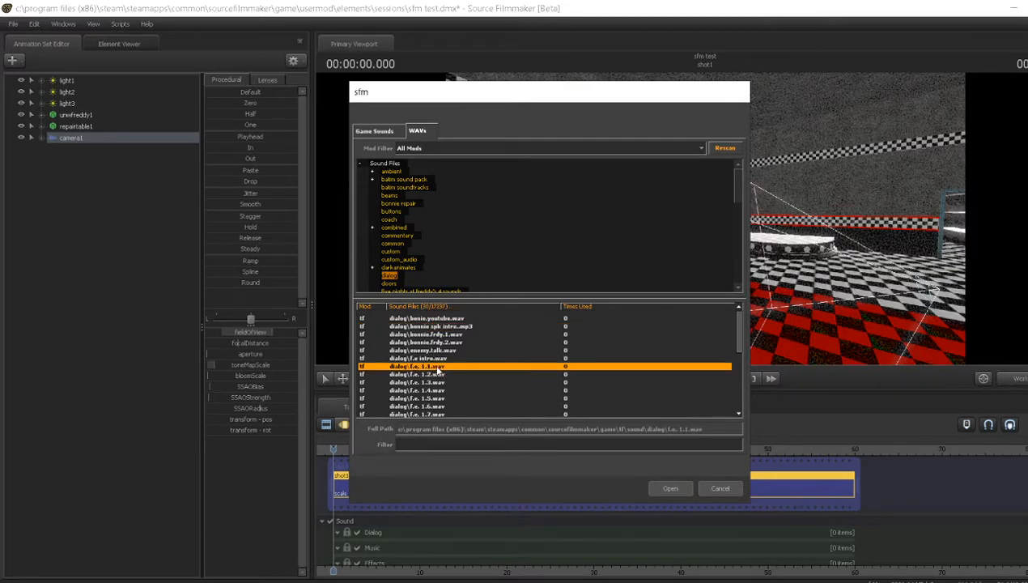
pyautogui.click(417, 375)
pyautogui.click(414, 368)
pyautogui.click(669, 488)
# - Play the shot from its start to listen to the clip on the Dialog track
pyautogui.press('space')
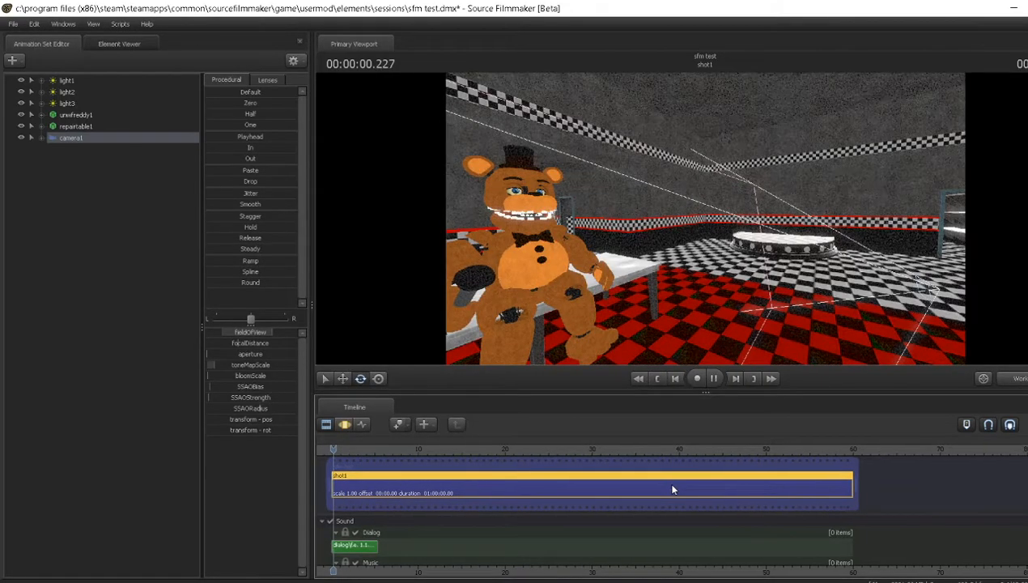
pyautogui.press('space')
pyautogui.press('Home')
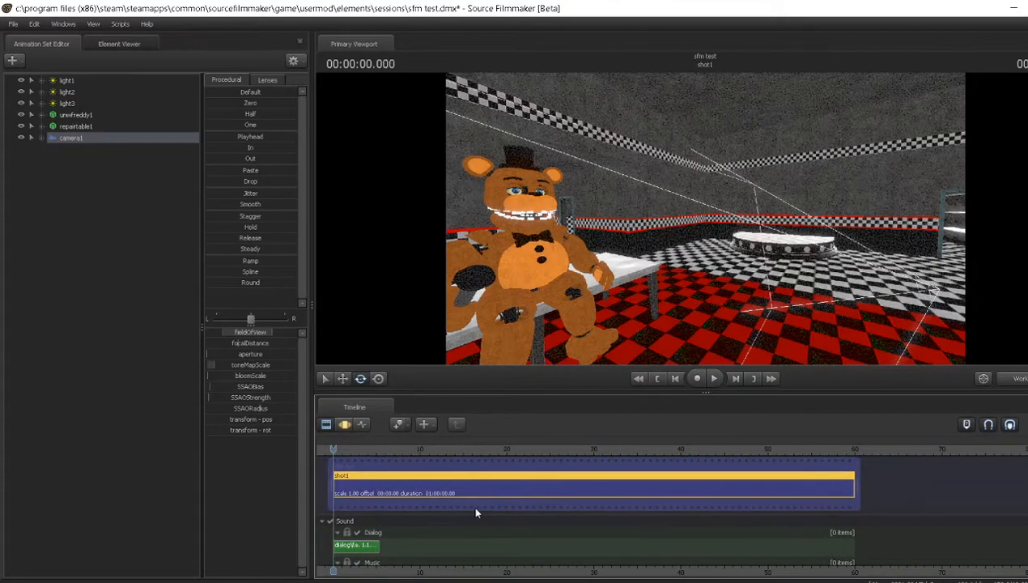
pyautogui.press('space')
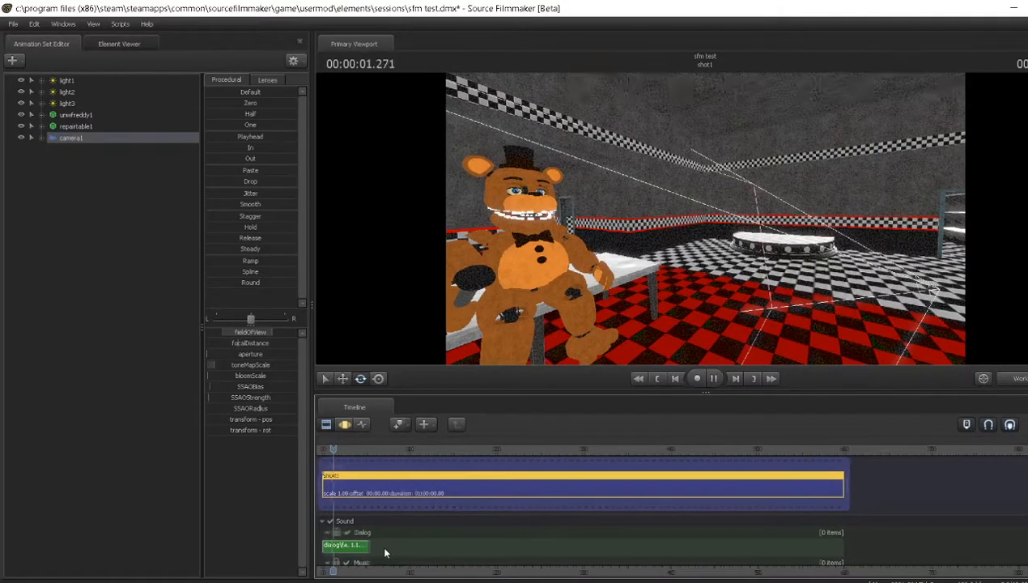
# - Delete the sound clip from the Dialog track and return the playhead to the start of the shot
pyautogui.click(353, 549)
pyautogui.press('Delete')
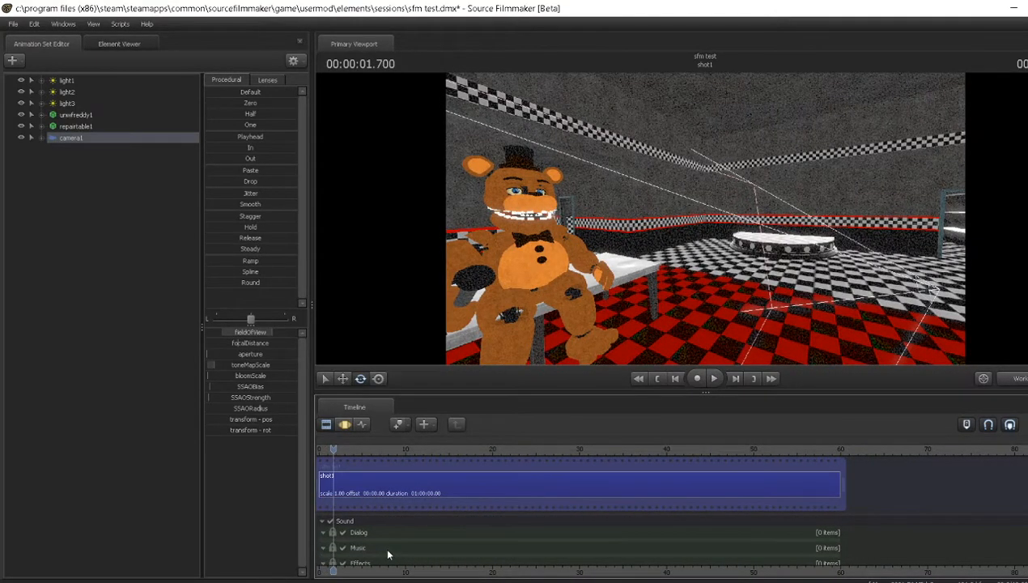
pyautogui.press('End')
pyautogui.press('Home')
# - Start adding another clip to the Dialog track and look through the dialog folder's files from f.e. 1.2.wav to frdy.camera.off.wav
pyautogui.rightClick(406, 532)
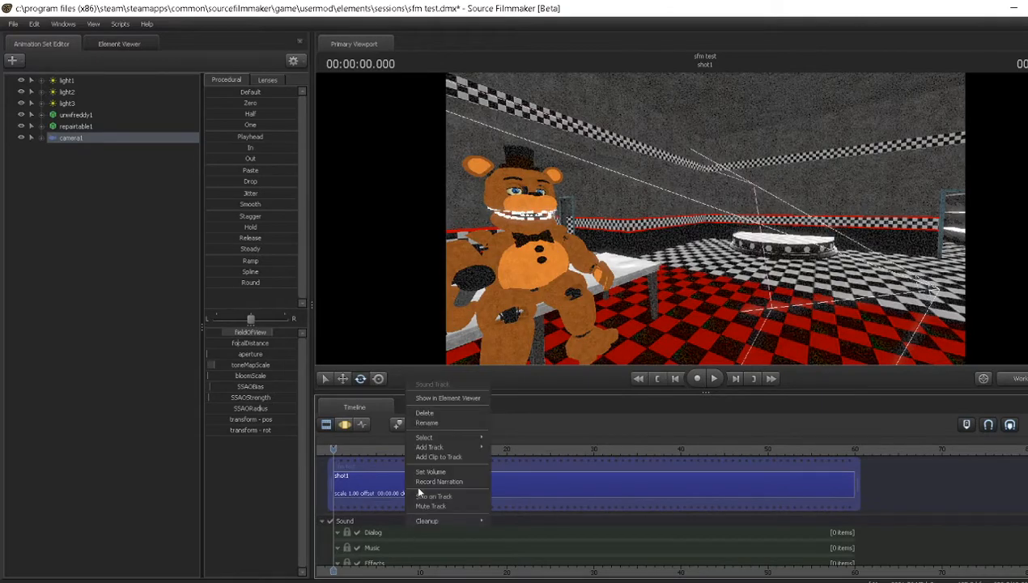
pyautogui.click(449, 450)
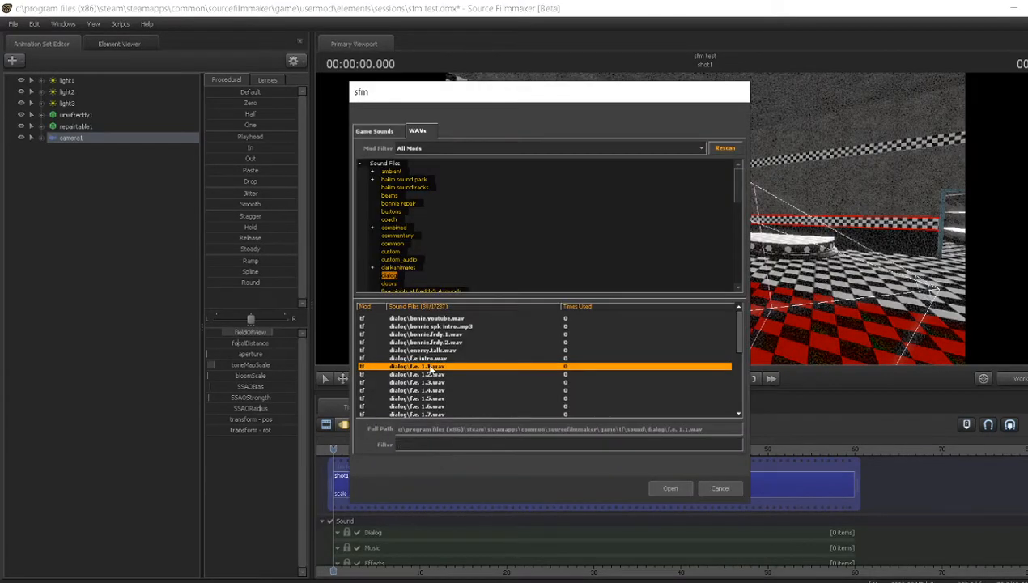
pyautogui.click(435, 374)
pyautogui.click(441, 382)
pyautogui.click(442, 392)
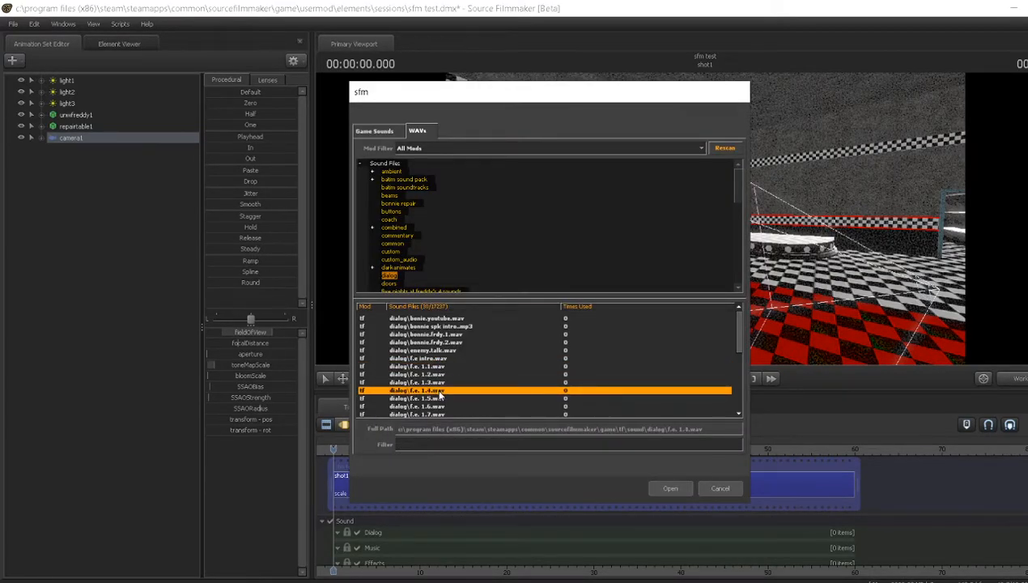
pyautogui.scroll(-2, 441, 393)
pyautogui.click(448, 365)
pyautogui.click(438, 374)
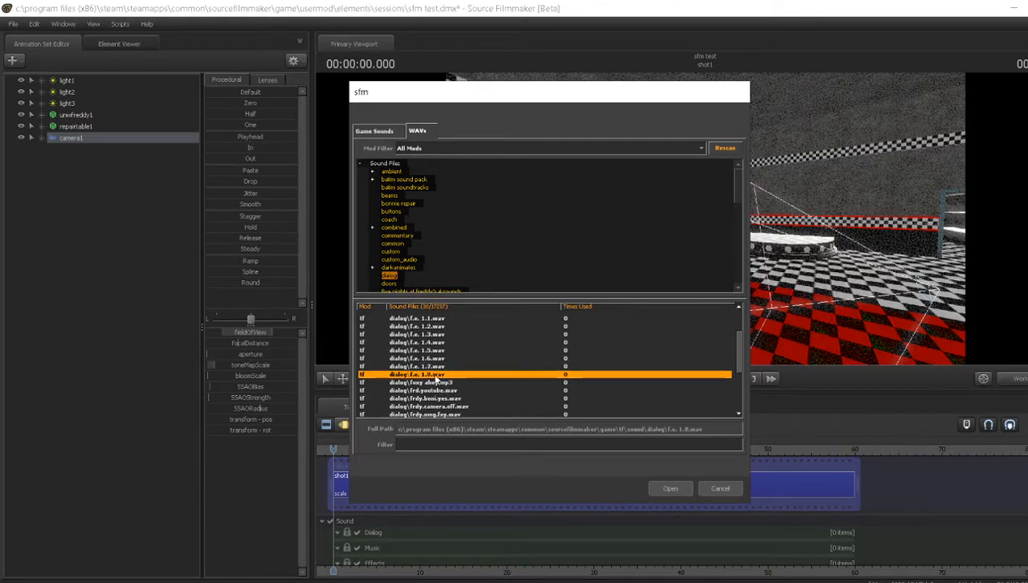
pyautogui.click(441, 382)
pyautogui.click(446, 390)
pyautogui.click(446, 406)
pyautogui.click(444, 342)
pyautogui.click(441, 326)
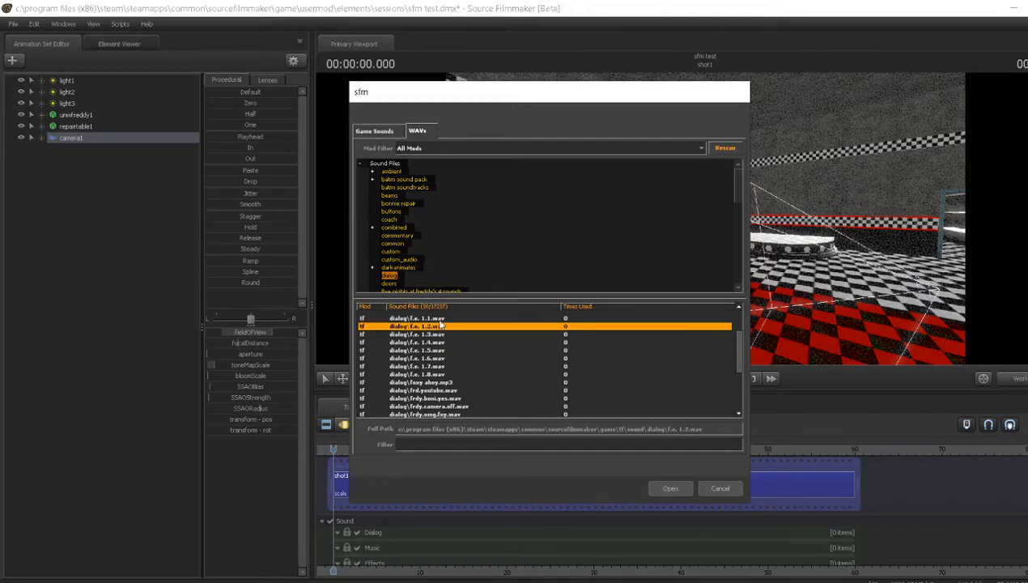
# - Go back over the f.e. 1.1 to f.e. 1.8 sound files in the dialog folder, ending on f.e. 1.1.wav
pyautogui.click(444, 318)
pyautogui.click(441, 342)
pyautogui.click(439, 366)
pyautogui.click(441, 375)
pyautogui.click(442, 349)
pyautogui.click(442, 341)
pyautogui.click(441, 333)
pyautogui.click(442, 325)
pyautogui.click(444, 319)
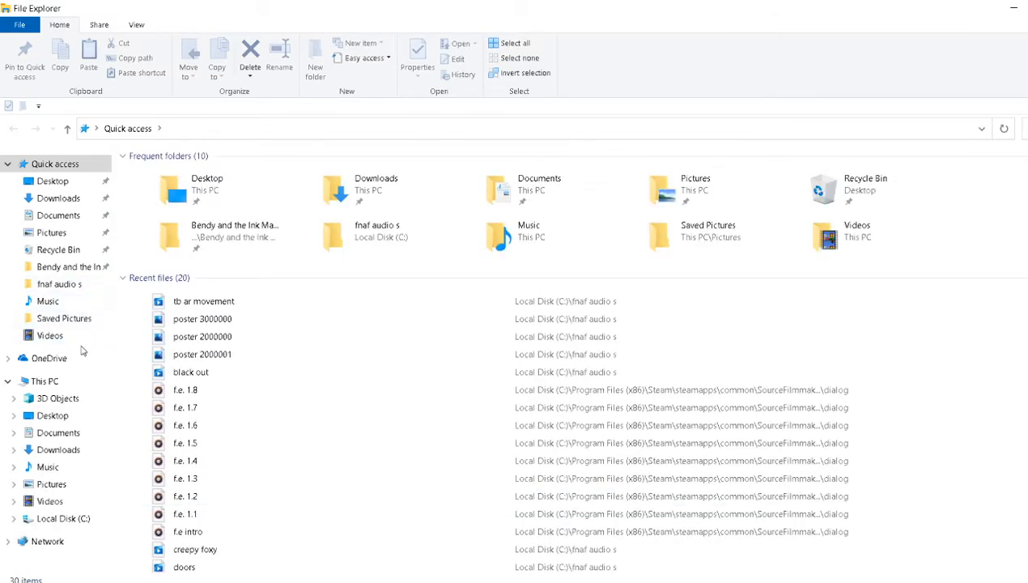
# - In File Explorer, open C:\Program Files (x86)\Steam\steamapps\common
pyautogui.click(61, 518)
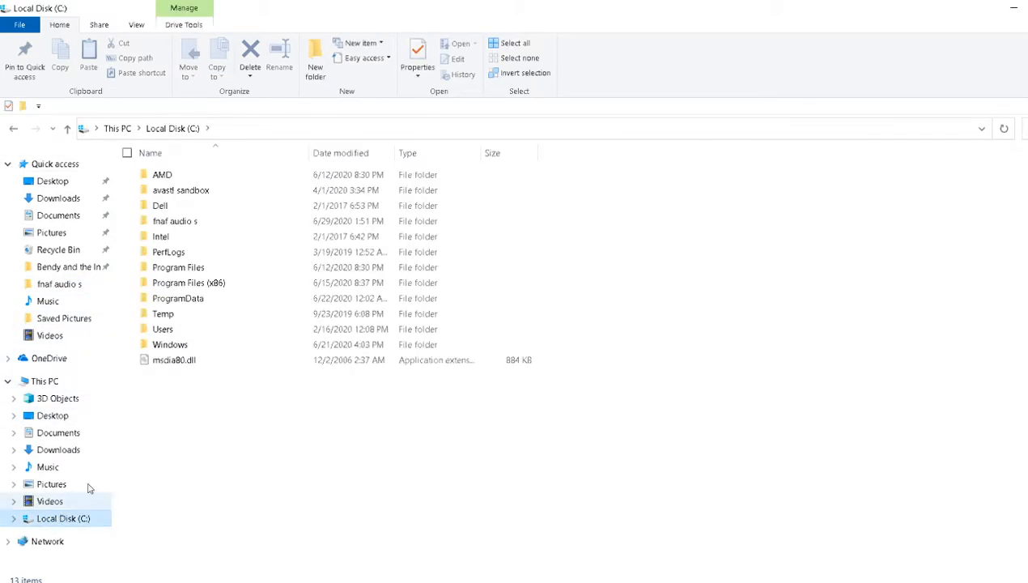
pyautogui.click(199, 284)
pyautogui.doubleClick(199, 285)
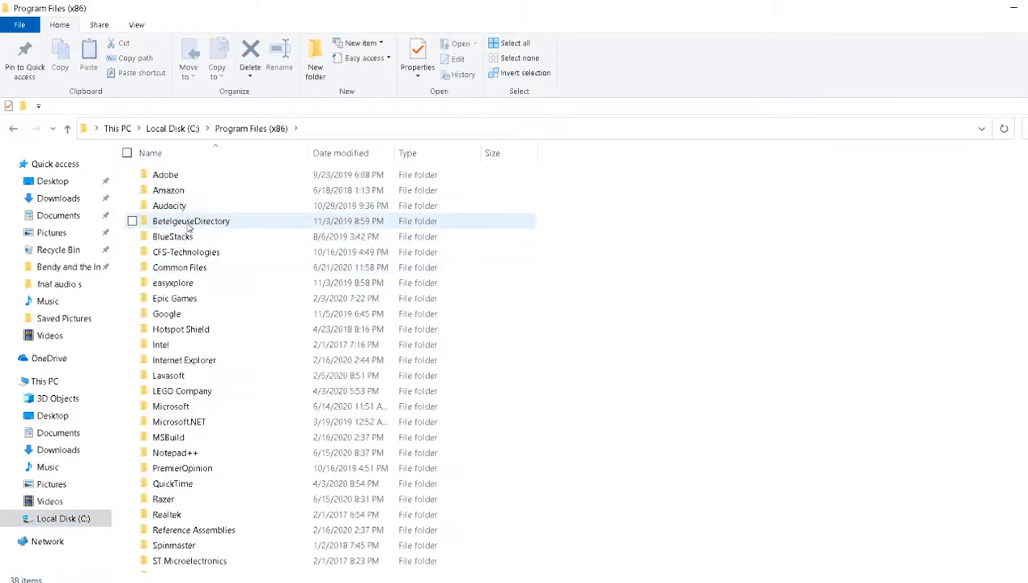
pyautogui.scroll(-3, 185, 455)
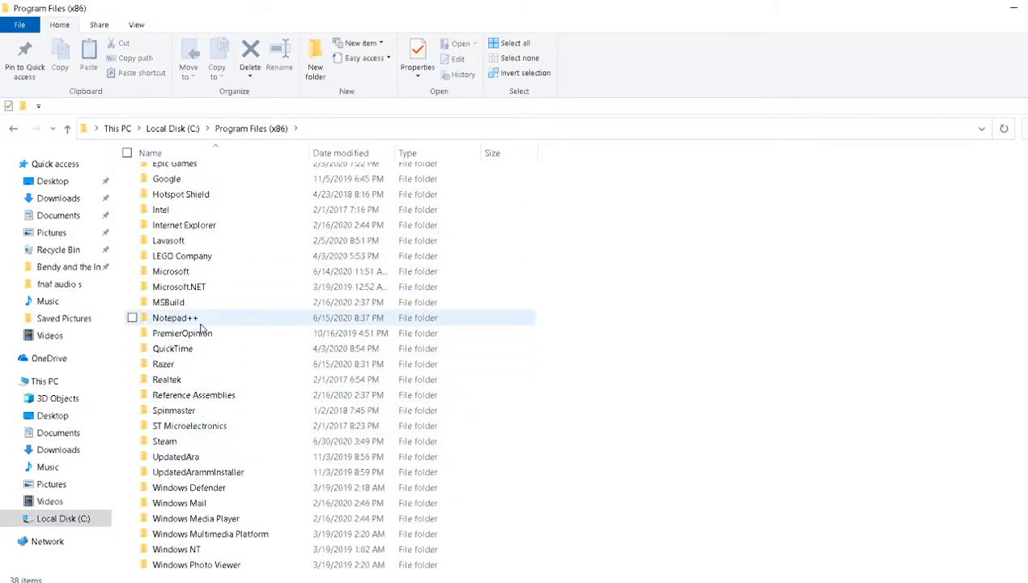
pyautogui.doubleClick(187, 444)
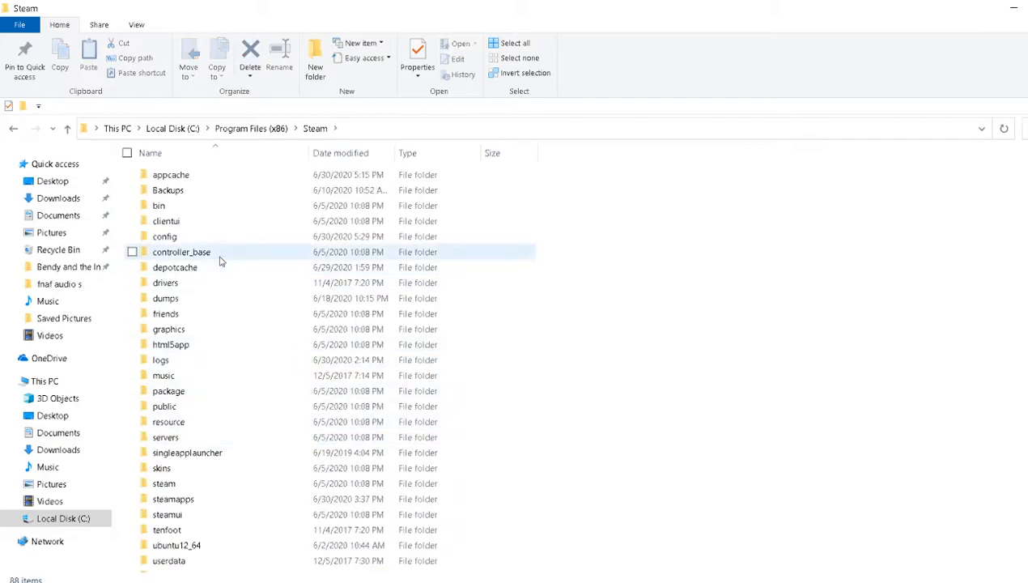
pyautogui.scroll(-2, 202, 475)
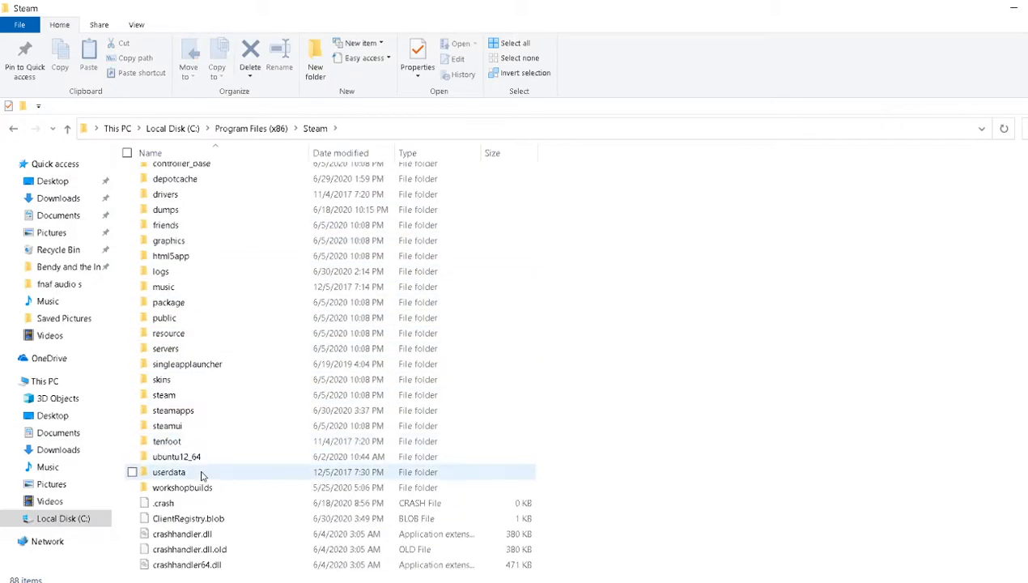
pyautogui.doubleClick(203, 411)
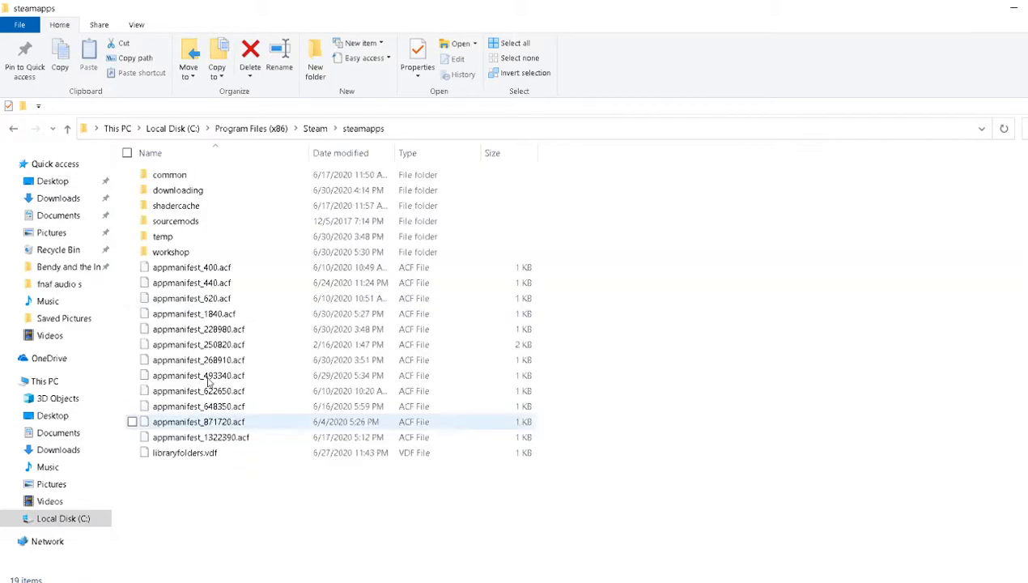
pyautogui.doubleClick(207, 175)
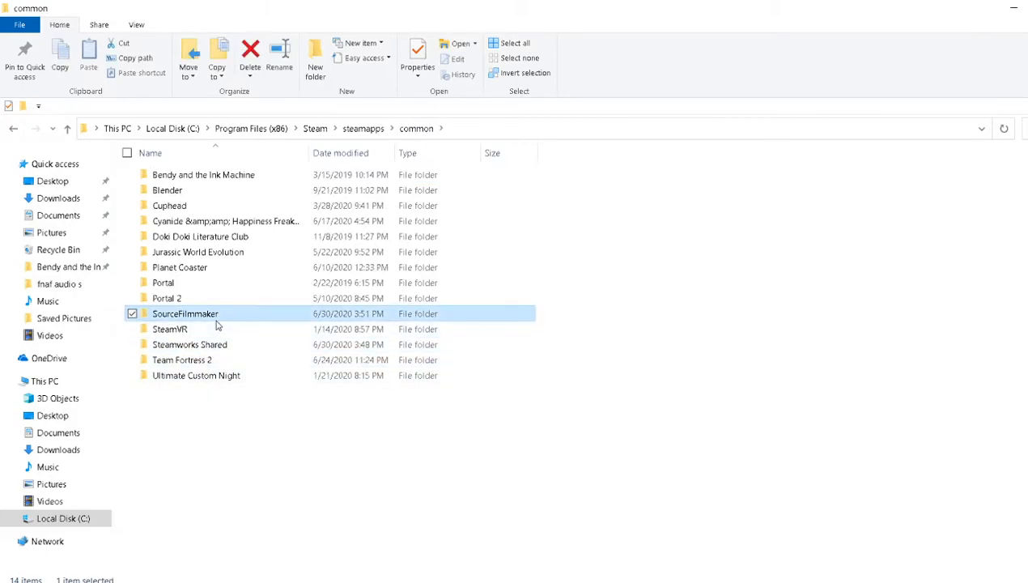
# - From the common folder, open SourceFilmmaker\game\tf\sound\dialog
pyautogui.doubleClick(215, 315)
pyautogui.doubleClick(204, 179)
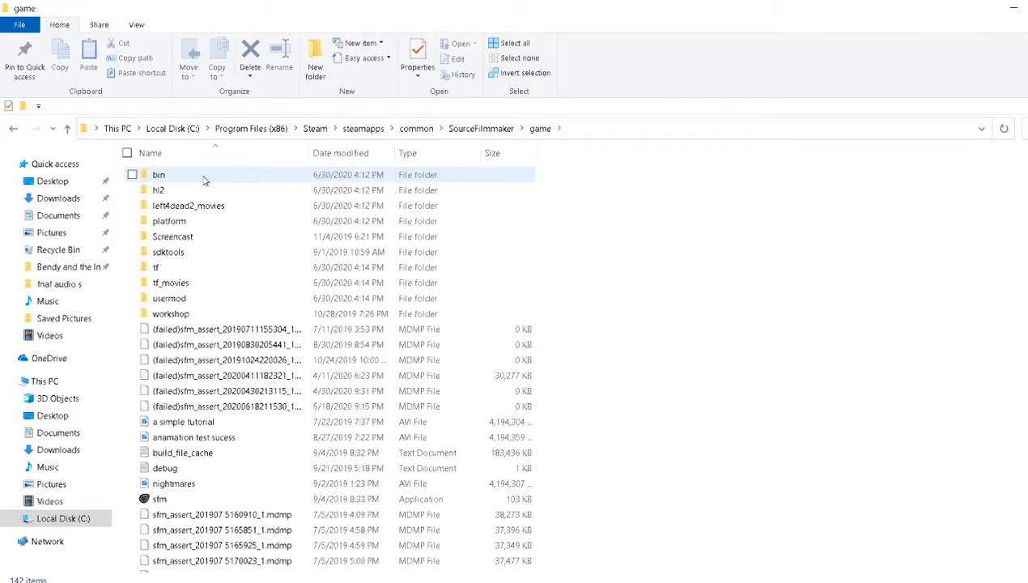
pyautogui.doubleClick(191, 268)
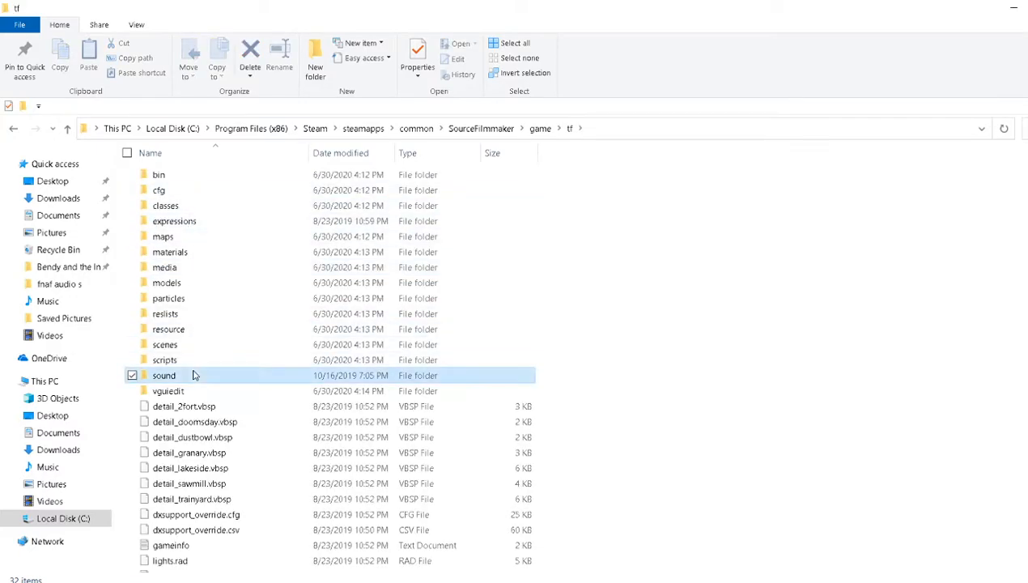
pyautogui.doubleClick(194, 375)
pyautogui.doubleClick(189, 238)
# - Listen to the f.e. 1.1 and f.e intro sound files in the music player, closing the player after each
pyautogui.doubleClick(187, 268)
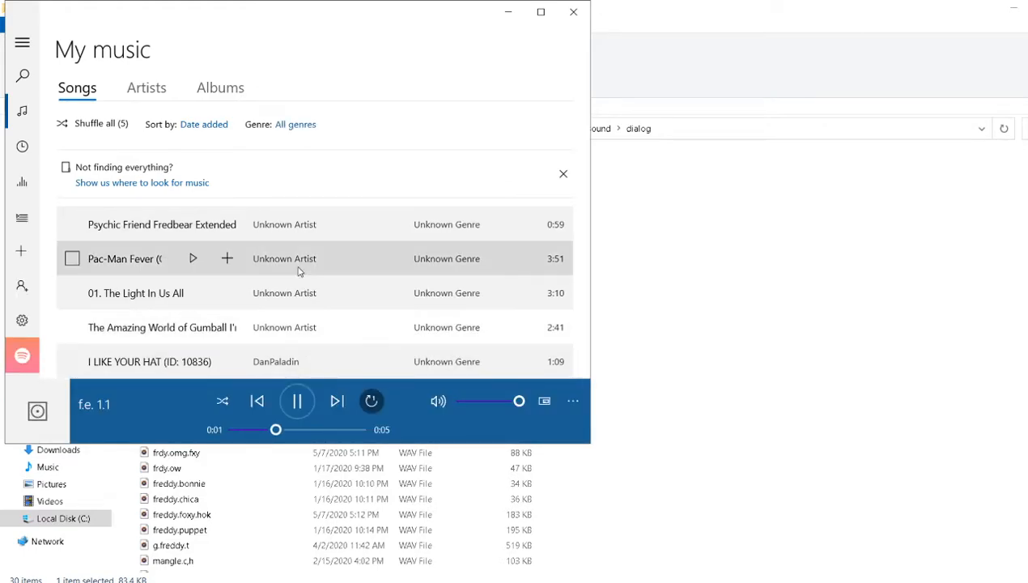
pyautogui.click(573, 12)
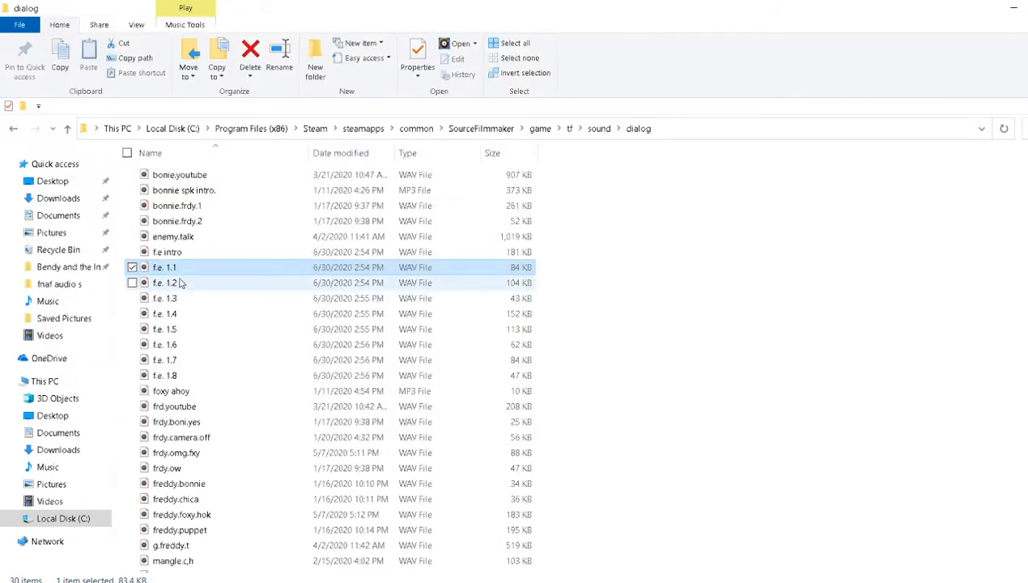
pyautogui.doubleClick(187, 254)
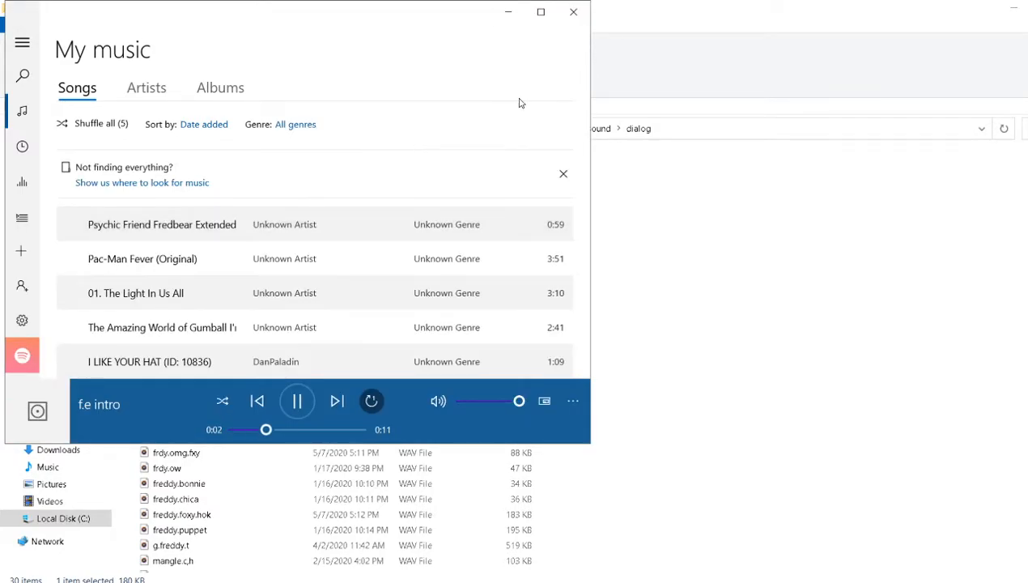
pyautogui.click(575, 12)
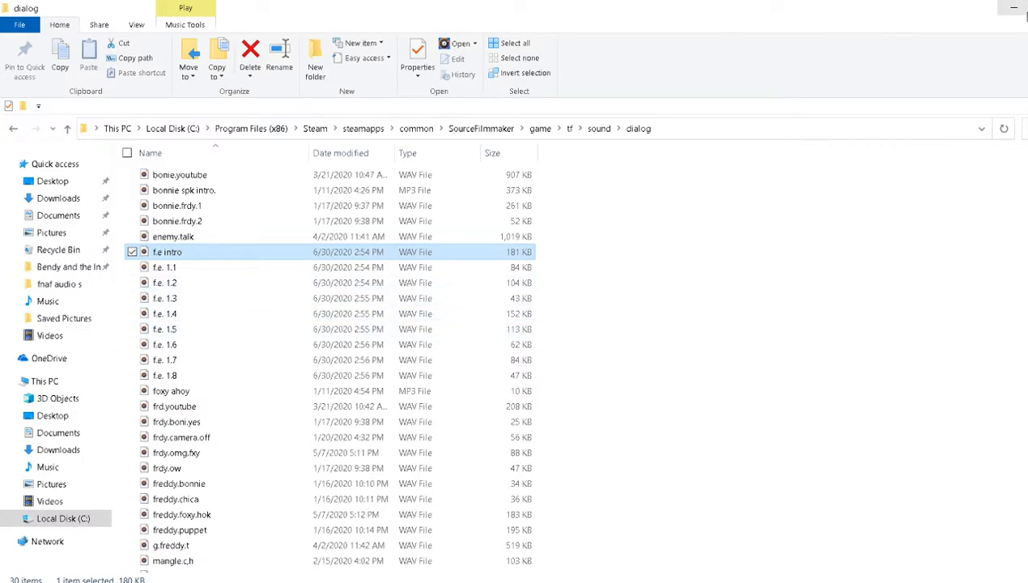
# - Switch back to Source Filmmaker's sound browser and listen to dialog files from foxy ahoy.mp3 down to the mangle clip
pyautogui.click(1022, 11)
pyautogui.click(442, 342)
pyautogui.click(446, 366)
pyautogui.click(440, 381)
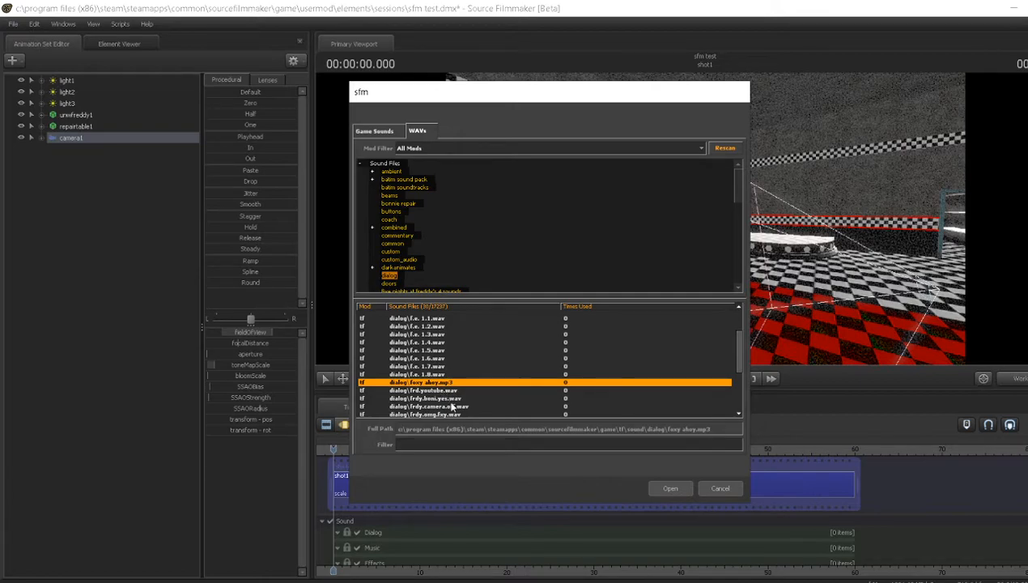
pyautogui.click(440, 415)
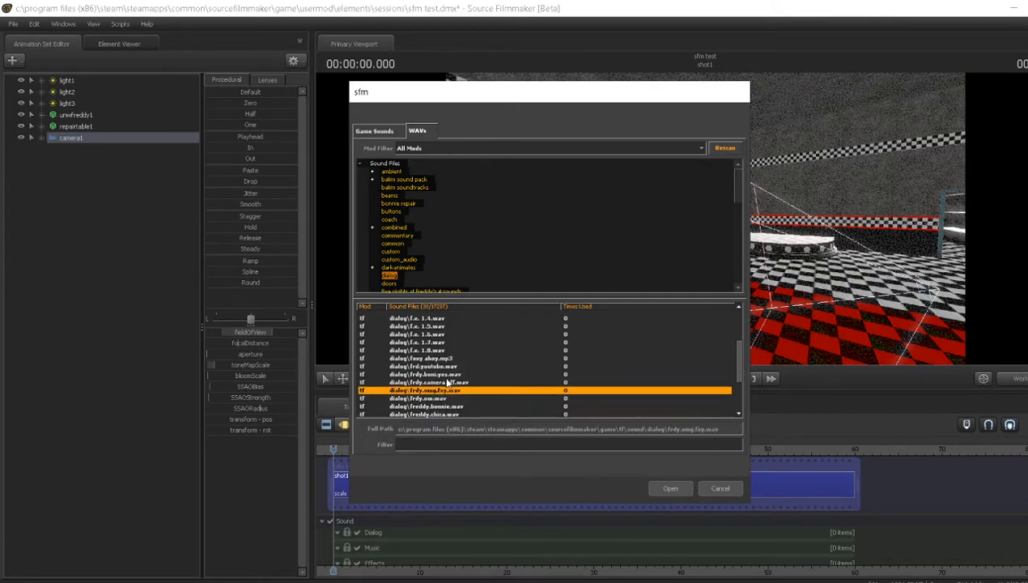
pyautogui.scroll(-3, 458, 381)
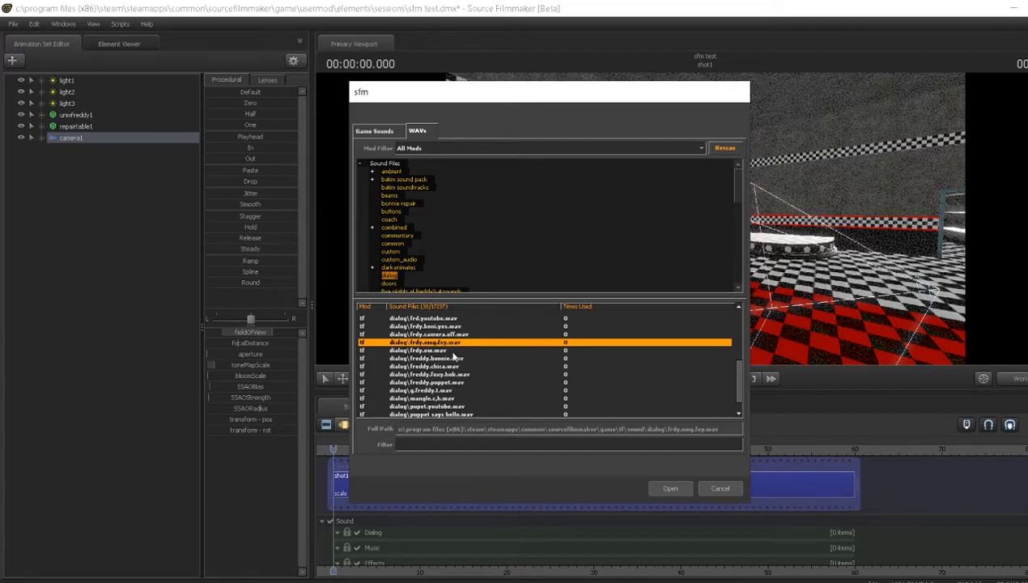
pyautogui.click(436, 350)
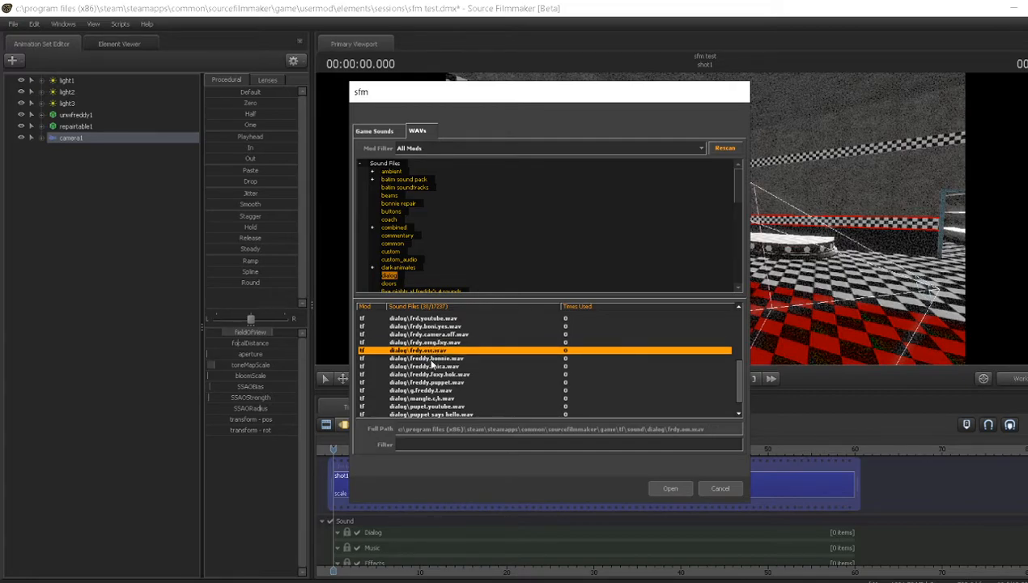
pyautogui.click(446, 375)
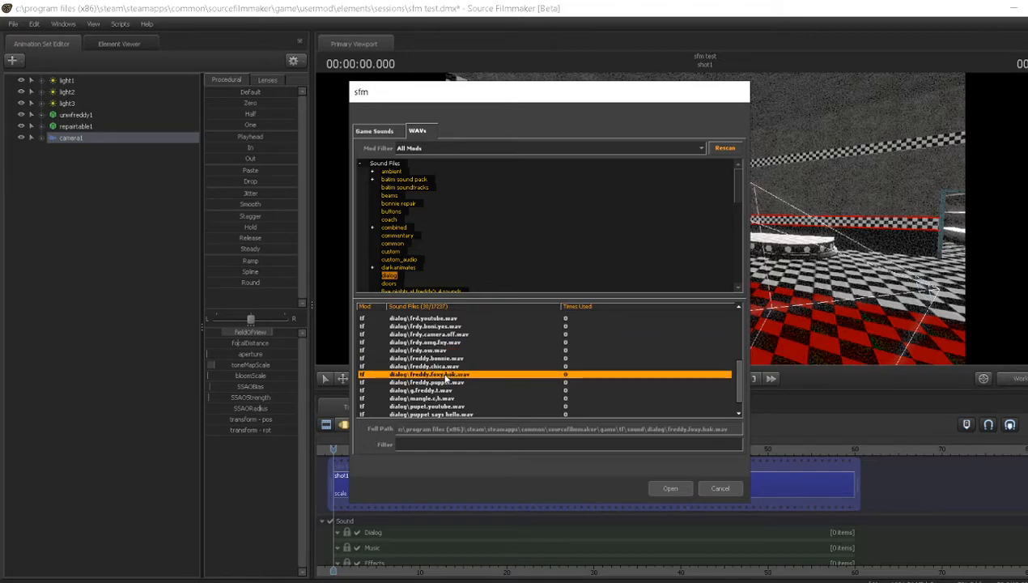
pyautogui.click(451, 392)
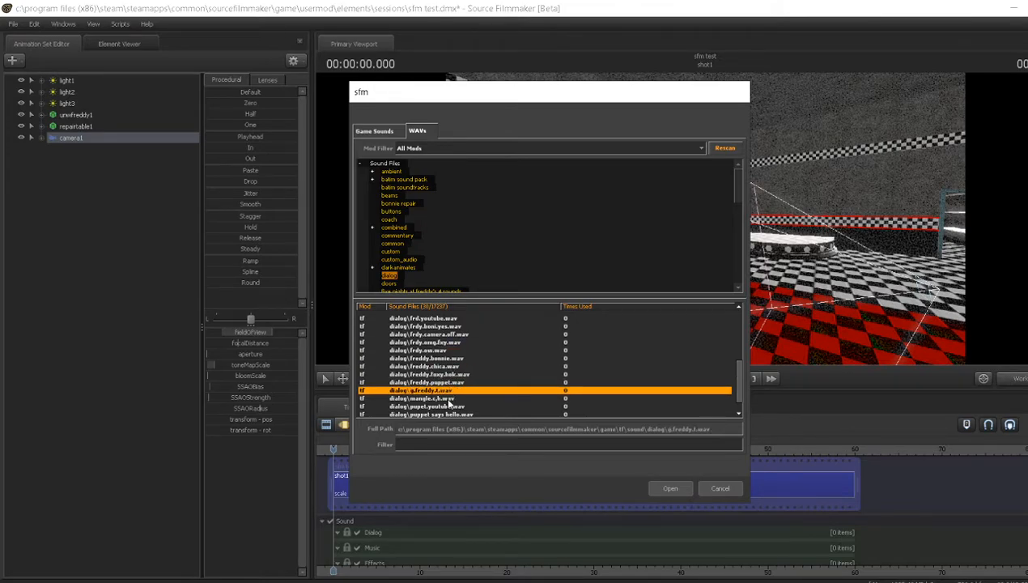
pyautogui.click(450, 401)
# - Go back up the dialog list and listen to enemy.talk, bonnie spk intro, bonie.youtube and the bonnie.frdy clips
pyautogui.scroll(4, 429, 324)
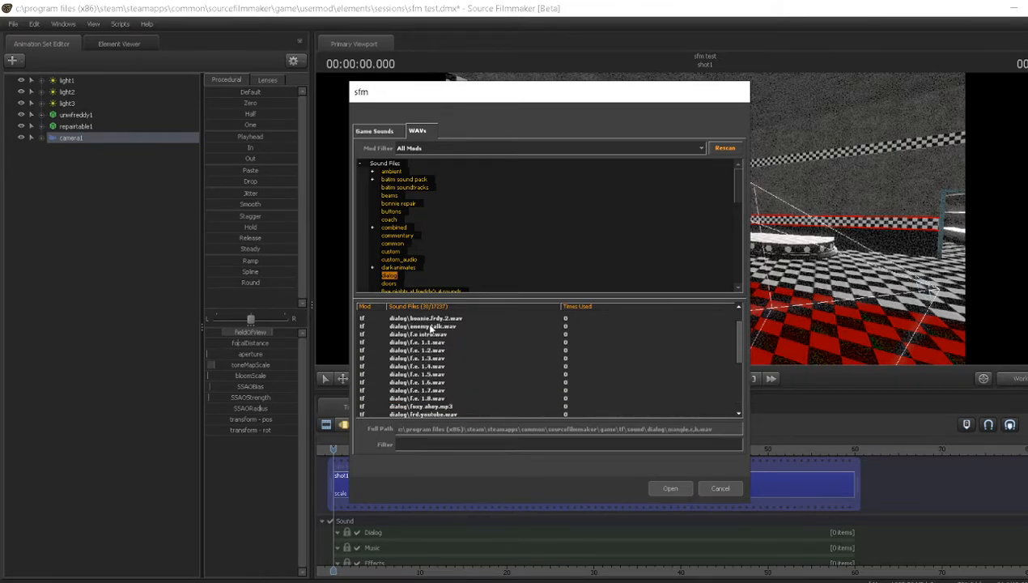
pyautogui.click(432, 325)
pyautogui.scroll(3, 438, 322)
pyautogui.click(445, 328)
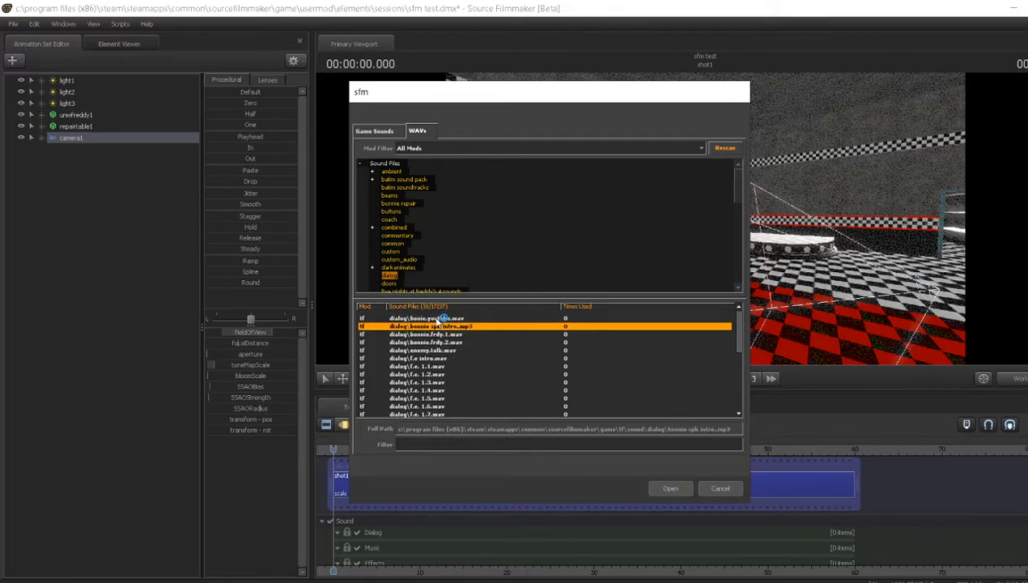
pyautogui.click(440, 319)
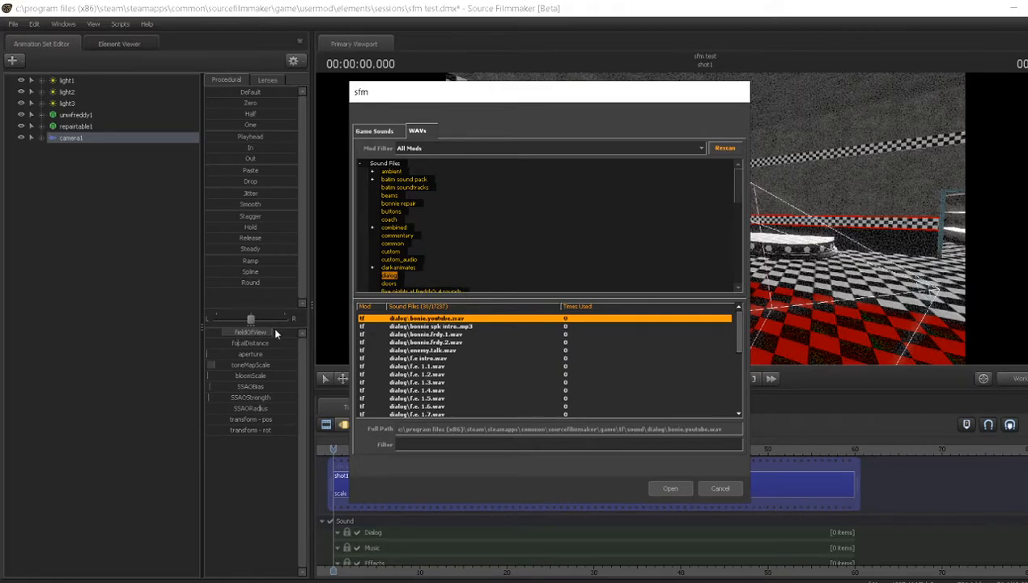
pyautogui.click(423, 336)
pyautogui.click(433, 343)
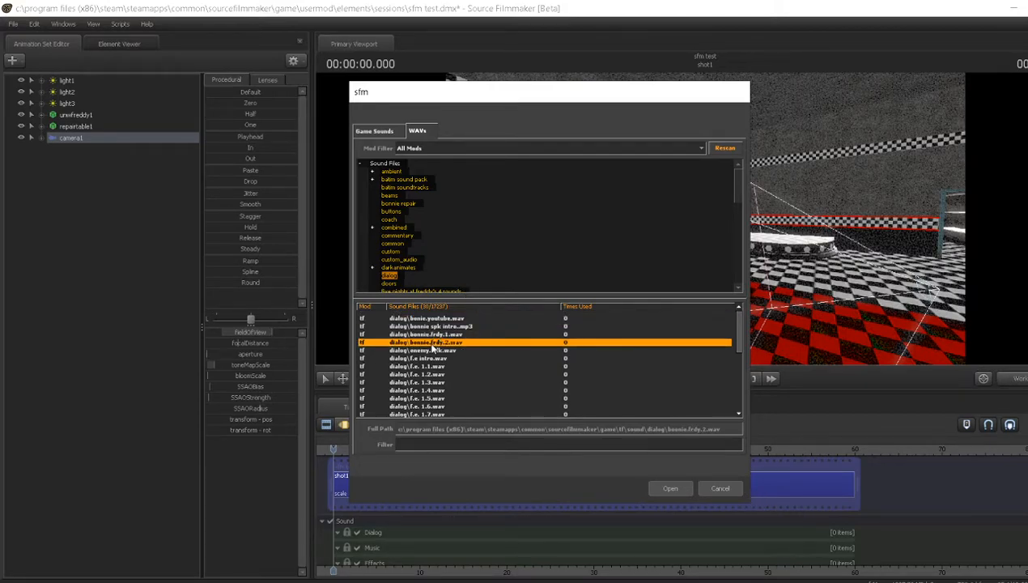
# - Import the sound dialog\frdy.boni.yes.wav into the Dialog track
pyautogui.scroll(-3, 437, 366)
pyautogui.click(435, 374)
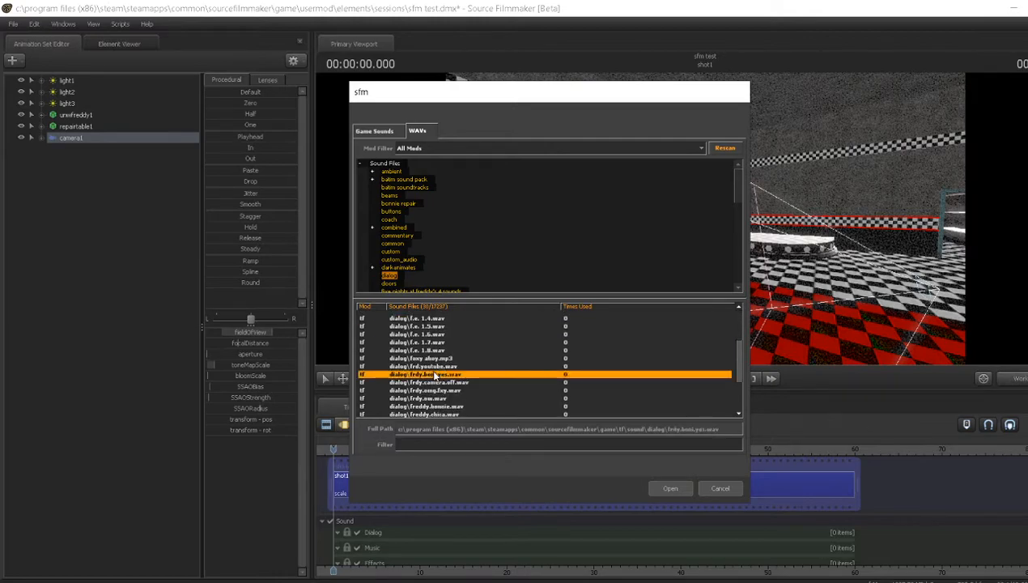
pyautogui.click(672, 490)
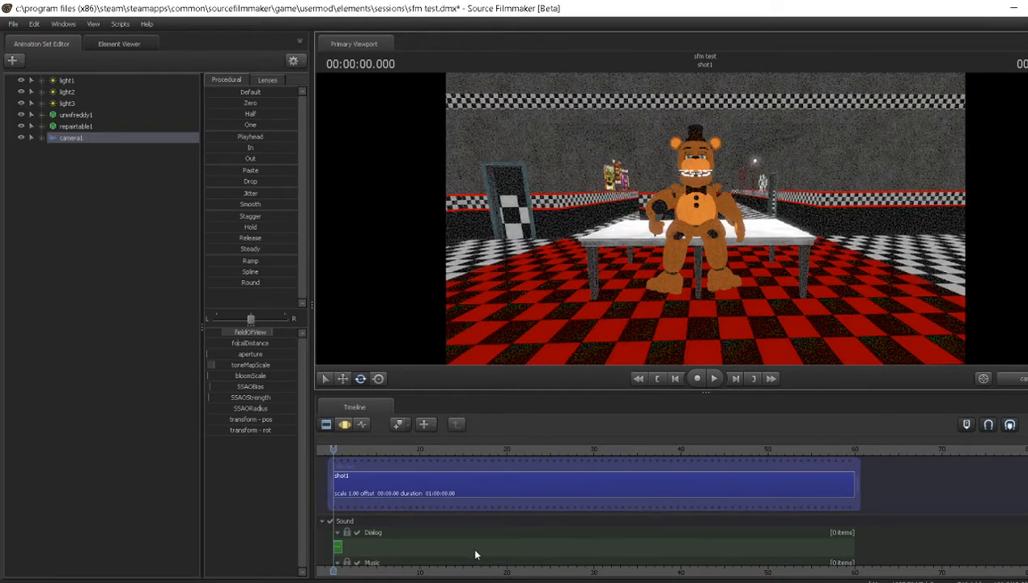
# - Show shot1 in the Graph Editor, frame camera1 with the work camera, and run the playhead to about 3.68 s
pyautogui.click(366, 482)
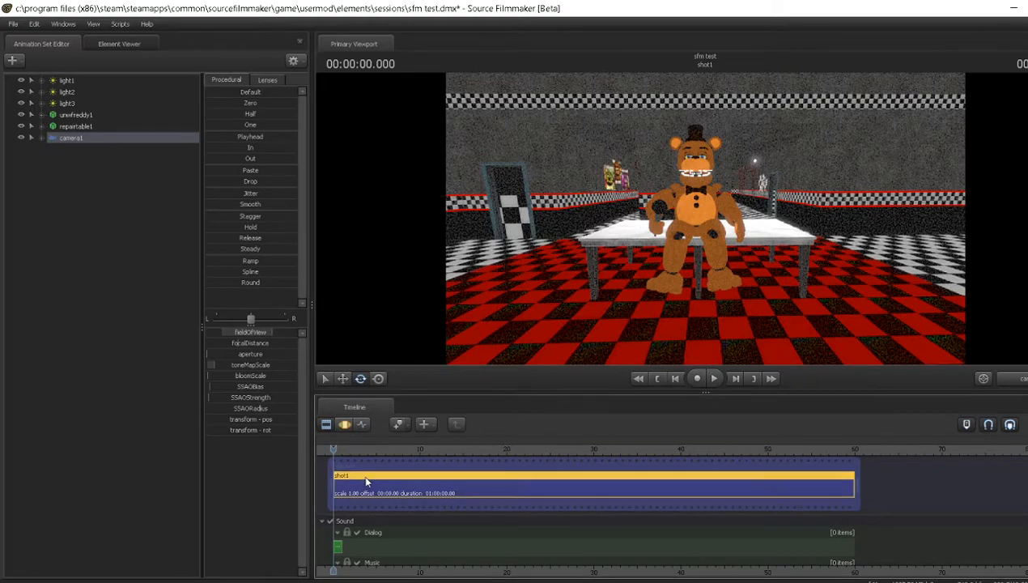
pyautogui.click(362, 426)
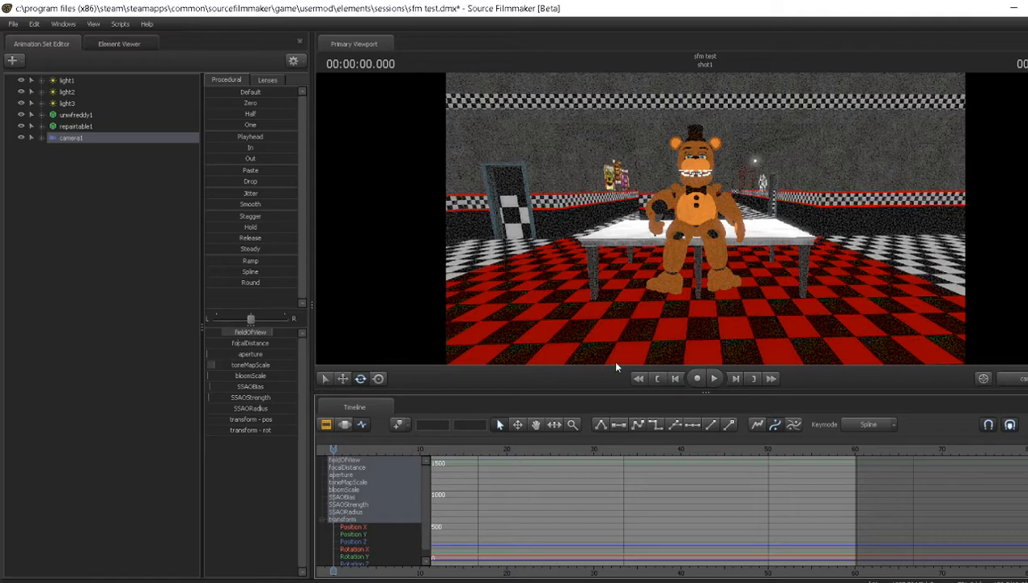
pyautogui.click(1009, 381)
pyautogui.moveTo(933, 287); pyautogui.dragTo(688, 242)
pyautogui.press('d')
pyautogui.press('w')
pyautogui.press('a')
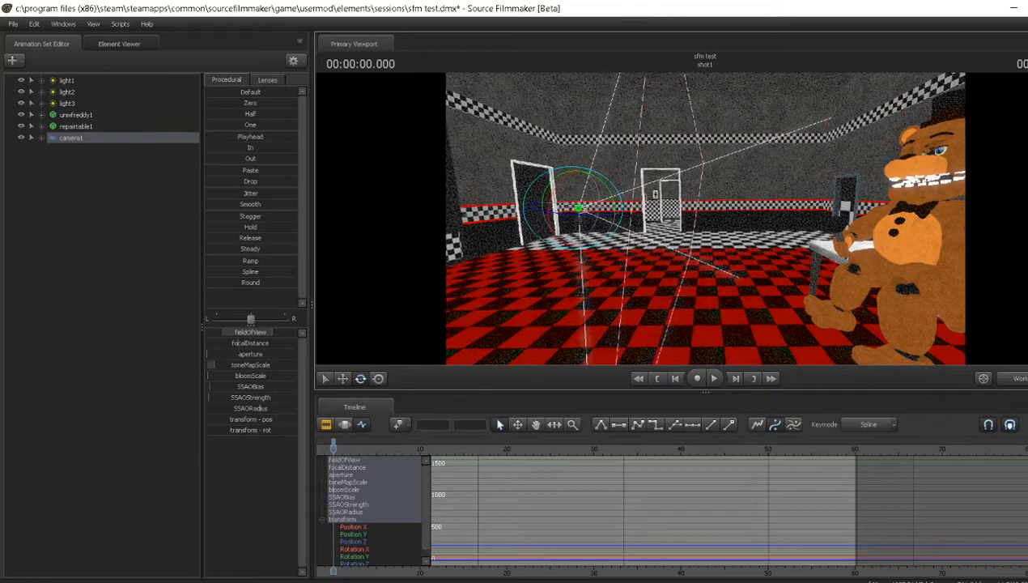
pyautogui.press('space')
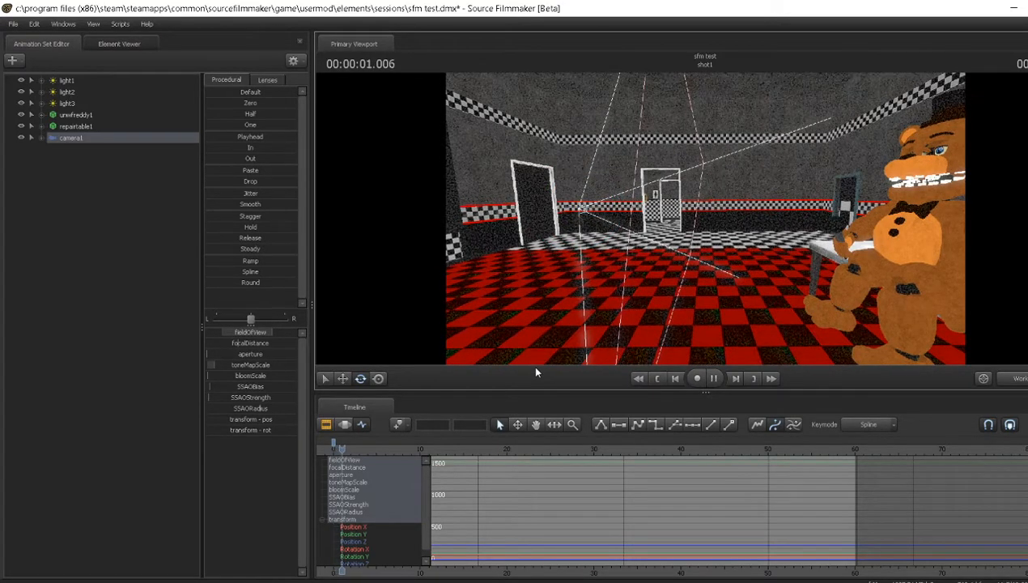
pyautogui.press('space')
# - Move camera1 close to Freddy at about 3.68 s so his head and hat are framed, and play the move back
pyautogui.press('w')
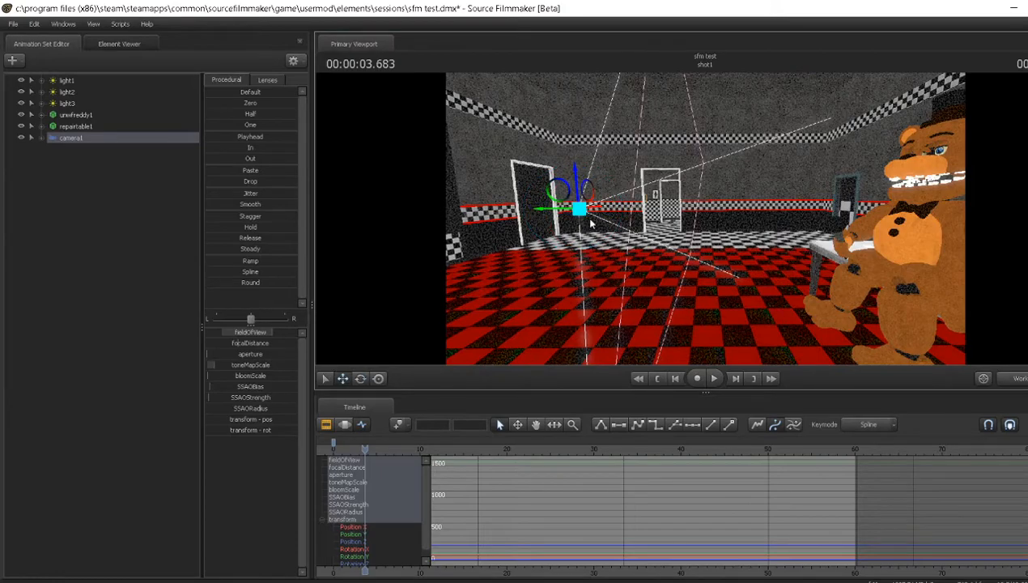
pyautogui.moveTo(642, 263)
pyautogui.mouseDown()
pyautogui.moveTo(625, 187)
pyautogui.moveTo(625, 227)
pyautogui.moveTo(642, 263)
pyautogui.mouseUp()
pyautogui.moveTo(478, 243); pyautogui.dragTo(908, 262)
pyautogui.press('d')
pyautogui.click(1017, 378)
pyautogui.click(1016, 378)
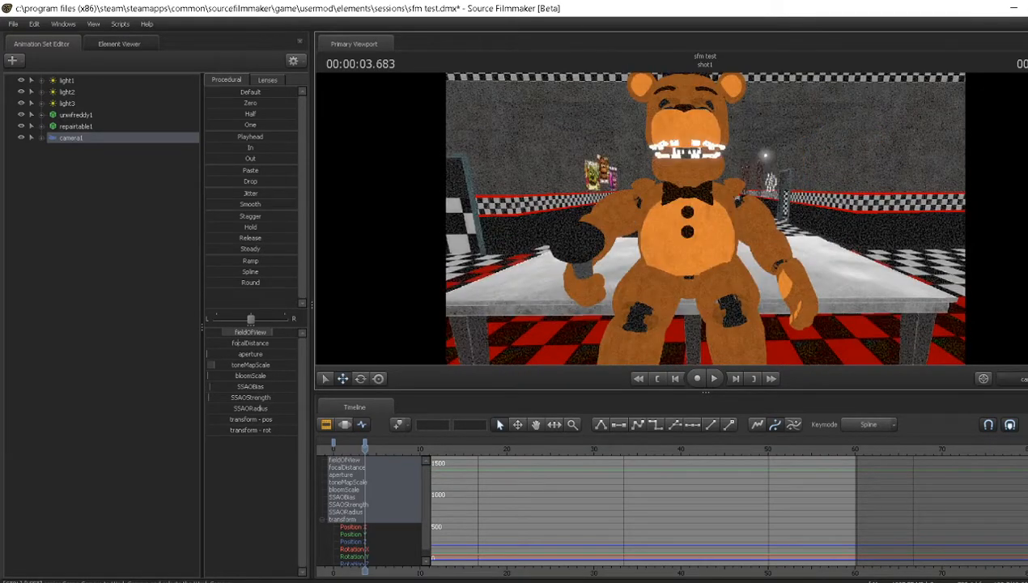
pyautogui.moveTo(705, 219); pyautogui.dragTo(581, 152)
pyautogui.click(1015, 378)
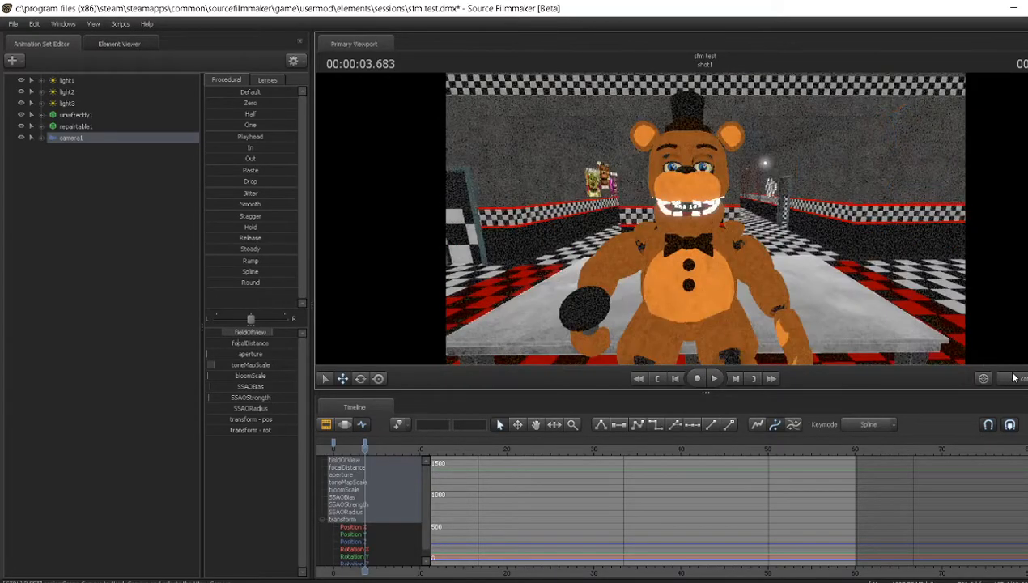
pyautogui.press('space')
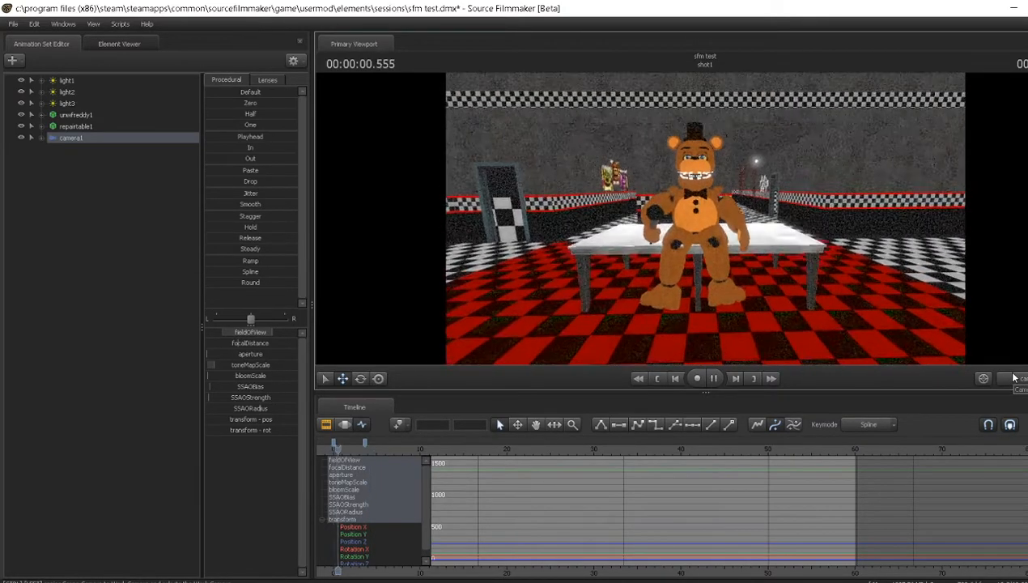
pyautogui.press('space')
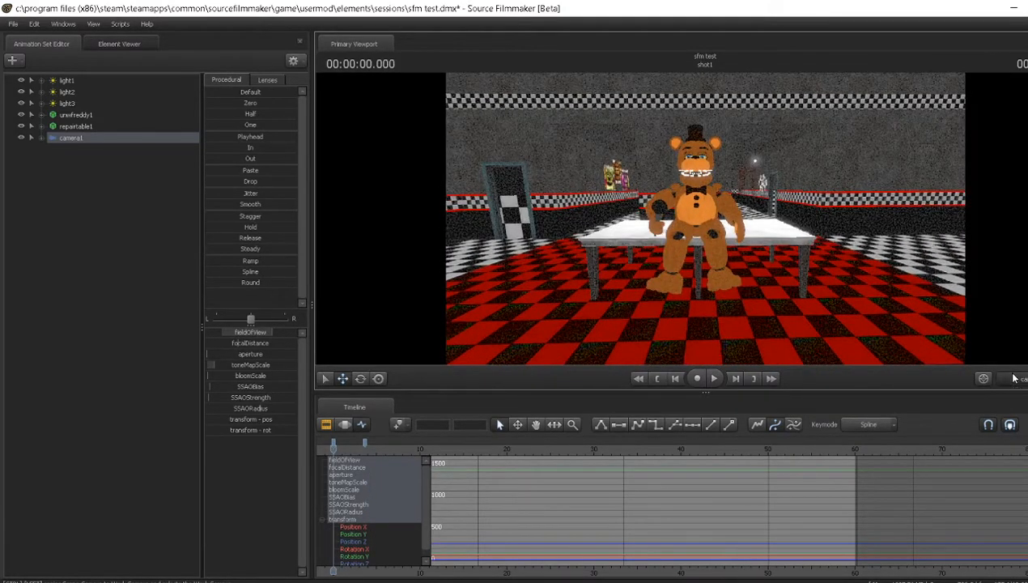
# - Get close to Freddy's face with the work camera and rotate the bip_jaw bone at 0.100 s
pyautogui.click(1014, 378)
pyautogui.moveTo(705, 219)
pyautogui.mouseDown()
pyautogui.moveTo(777, 218)
pyautogui.moveTo(728, 211)
pyautogui.moveTo(729, 231)
pyautogui.moveTo(753, 219)
pyautogui.moveTo(700, 216)
pyautogui.mouseUp()
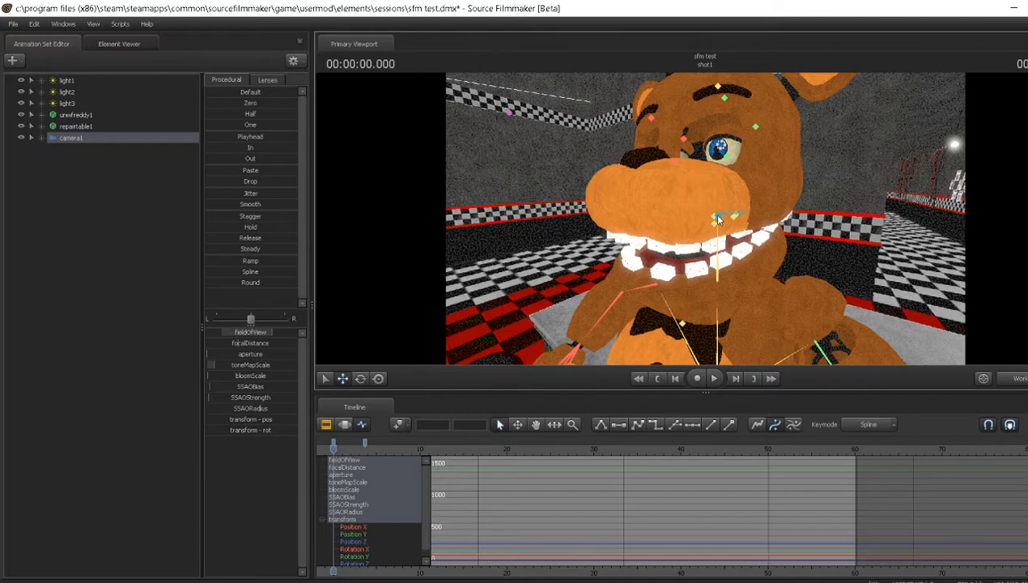
pyautogui.click(734, 217)
pyautogui.press('e')
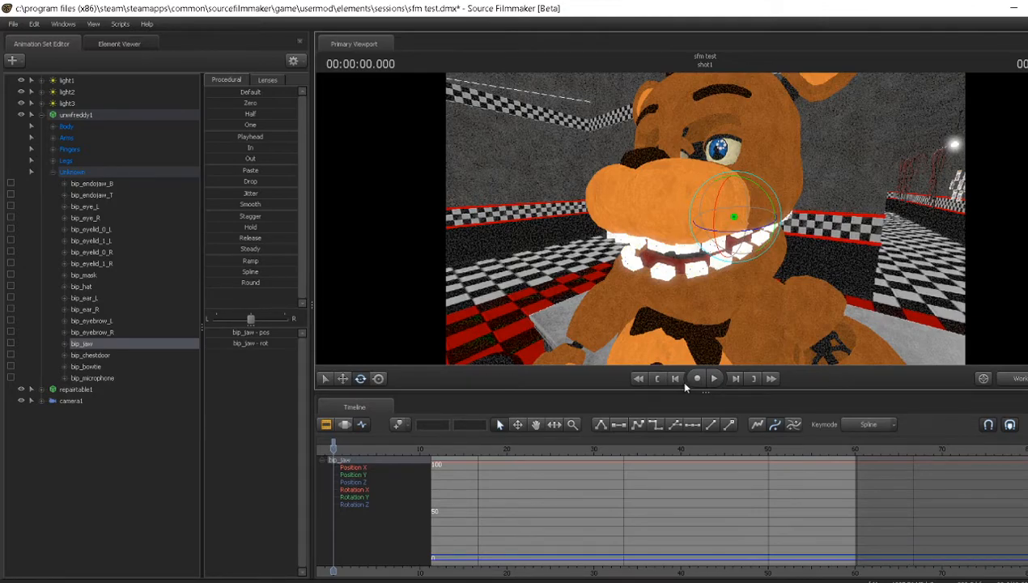
pyautogui.click(732, 378)
pyautogui.click(733, 378)
pyautogui.click(733, 378)
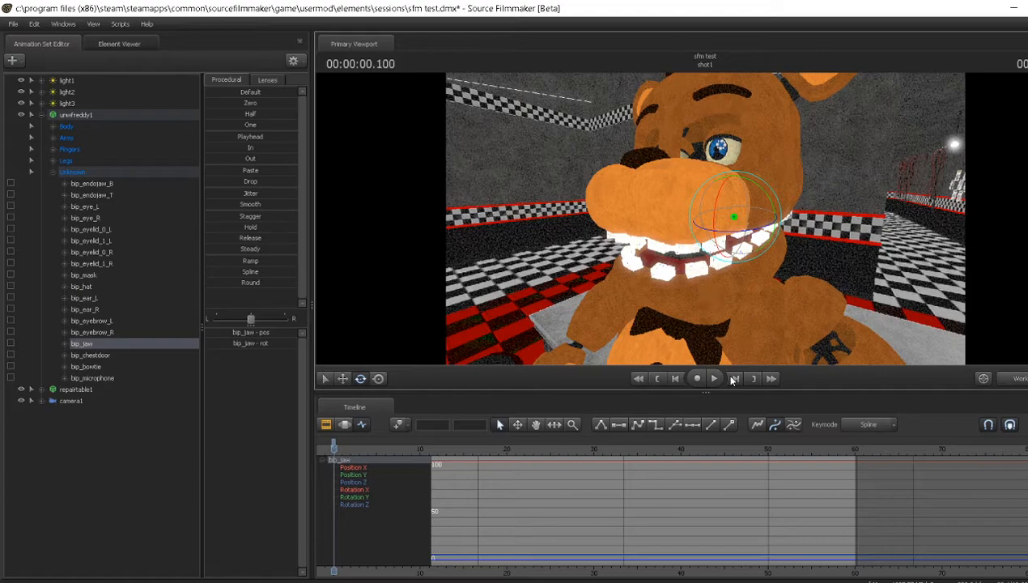
pyautogui.moveTo(714, 229); pyautogui.dragTo(714, 258)
# - Advance several frames, rotate the jaw again for the next mouth pose, and play back the mouth animation
pyautogui.click(733, 378)
pyautogui.click(733, 378)
pyautogui.click(734, 378)
pyautogui.click(733, 378)
pyautogui.click(734, 378)
pyautogui.click(734, 378)
pyautogui.click(734, 379)
pyautogui.click(733, 378)
pyautogui.click(734, 378)
pyautogui.moveTo(721, 224)
pyautogui.mouseDown()
pyautogui.moveTo(720, 209)
pyautogui.moveTo(717, 220)
pyautogui.mouseUp()
pyautogui.press('space')
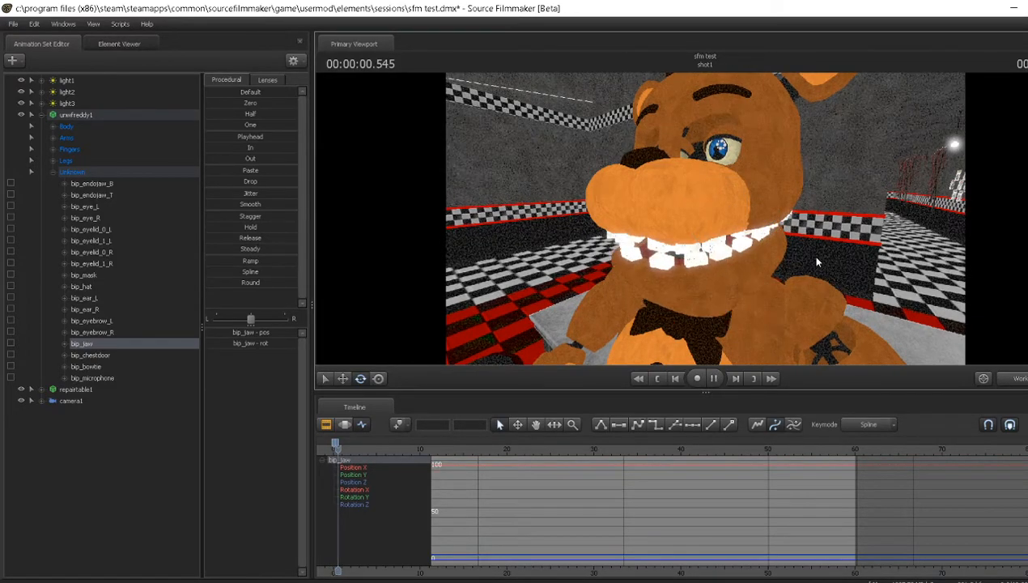
pyautogui.press('space')
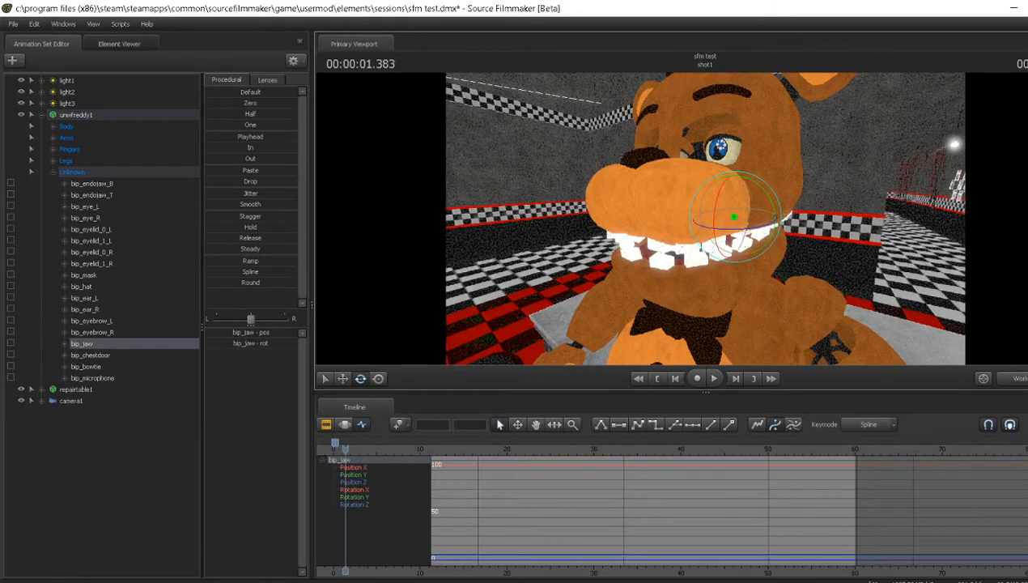
# - Return to the camera1 view and set a skin for the whole unwfreddy1 model
pyautogui.click(1016, 378)
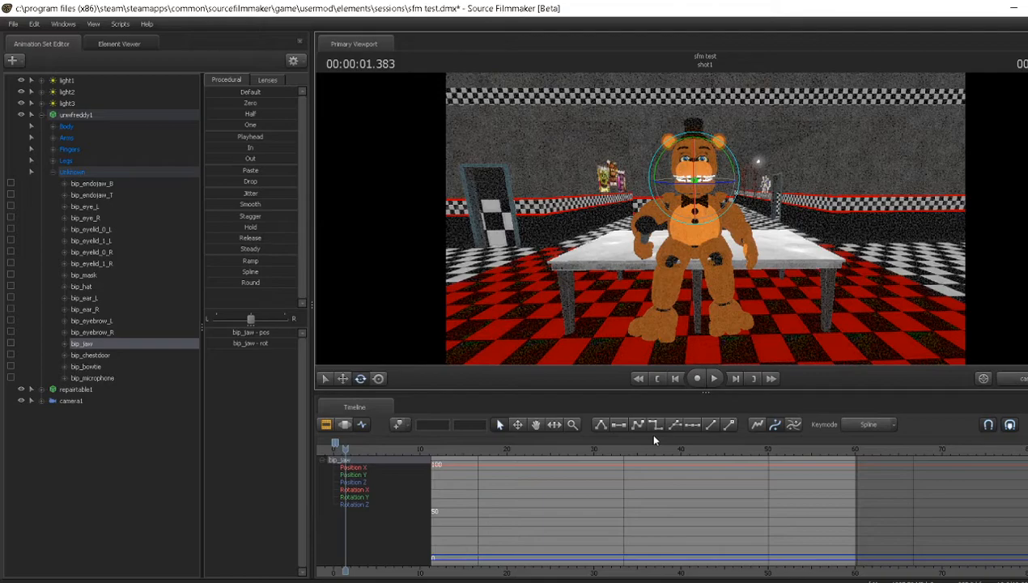
pyautogui.click(37, 115)
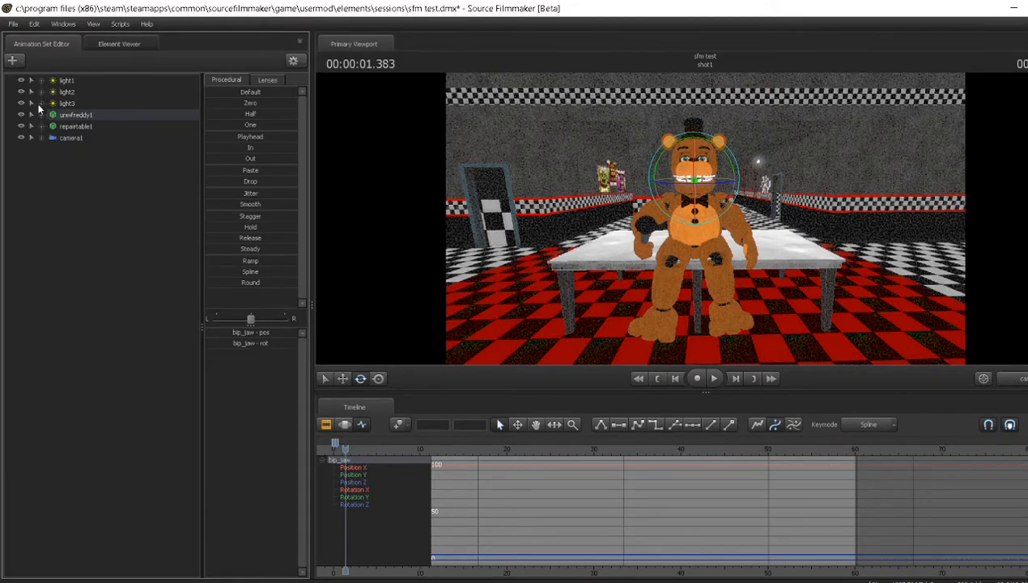
pyautogui.click(42, 115)
pyautogui.rightClick(80, 114)
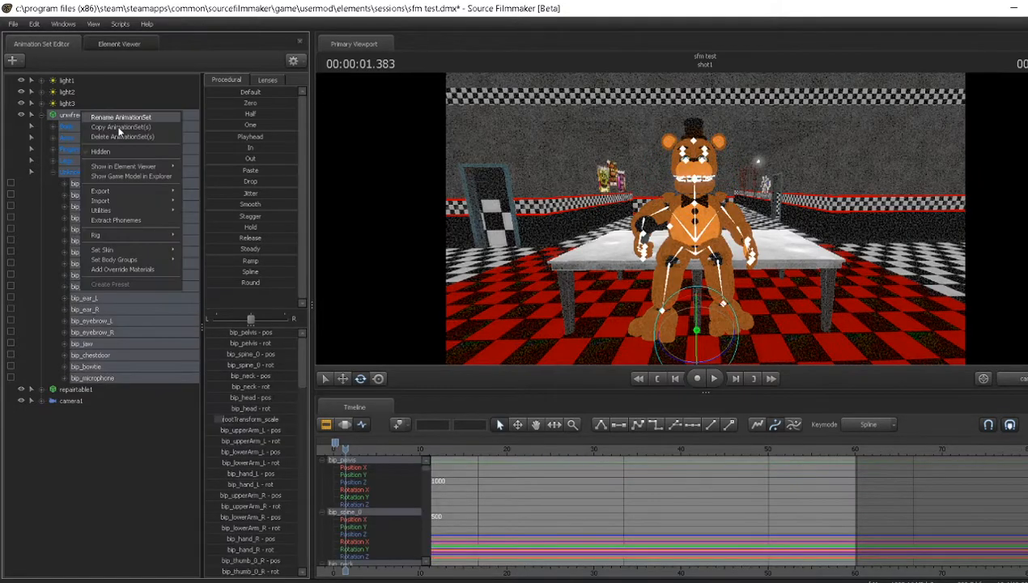
pyautogui.moveTo(132, 234)
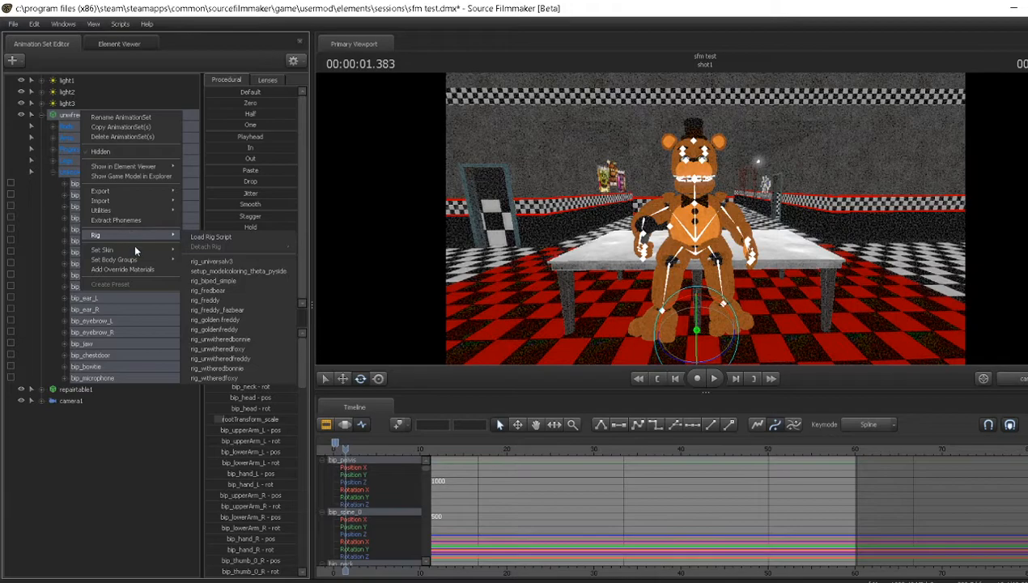
pyautogui.moveTo(134, 252)
pyautogui.click(192, 257)
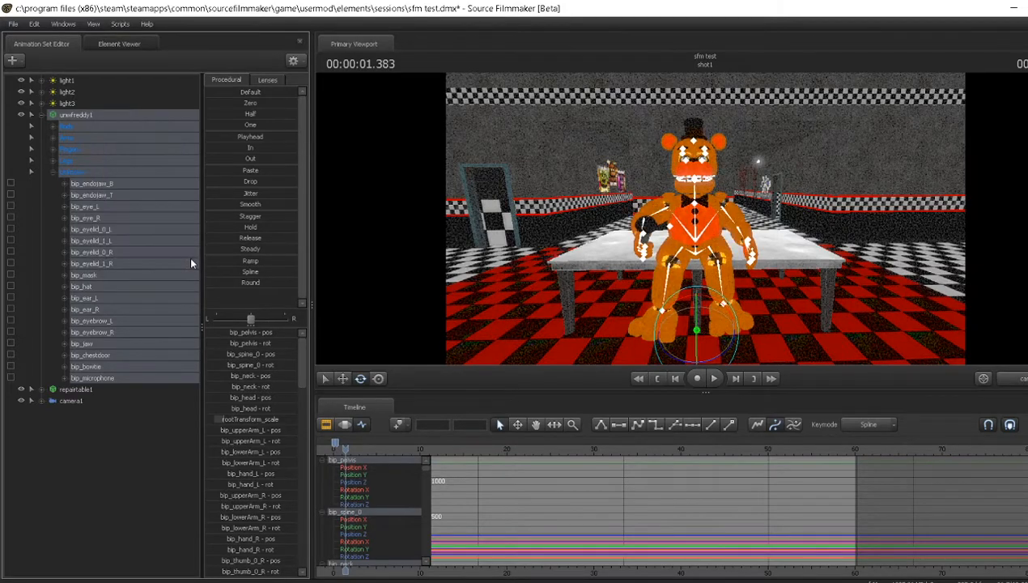
# - Enable lighting in the viewport and return to the Clip Editor to show the Dialog, Music and Effects sound tracks
pyautogui.rightClick(567, 205)
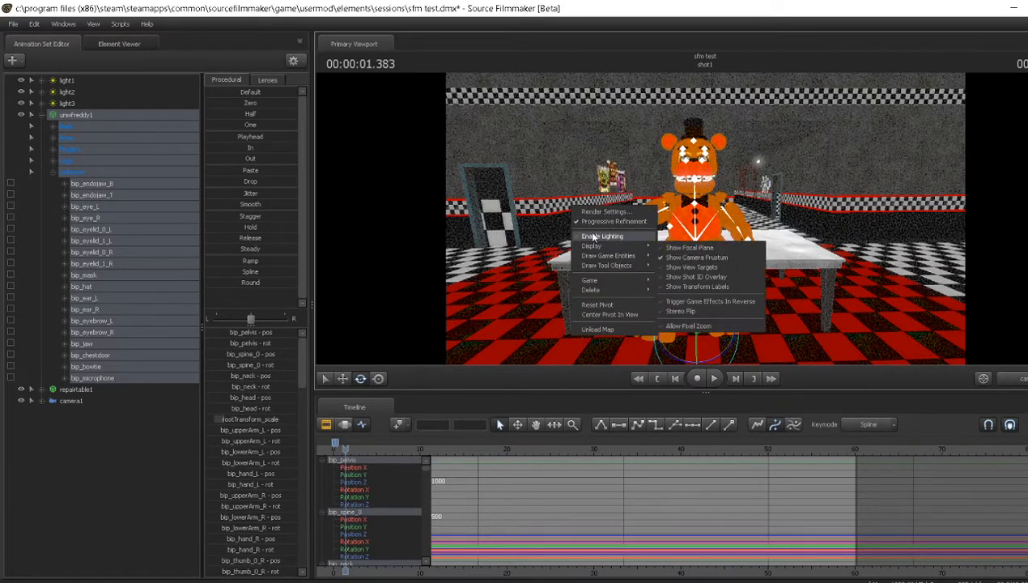
pyautogui.click(590, 236)
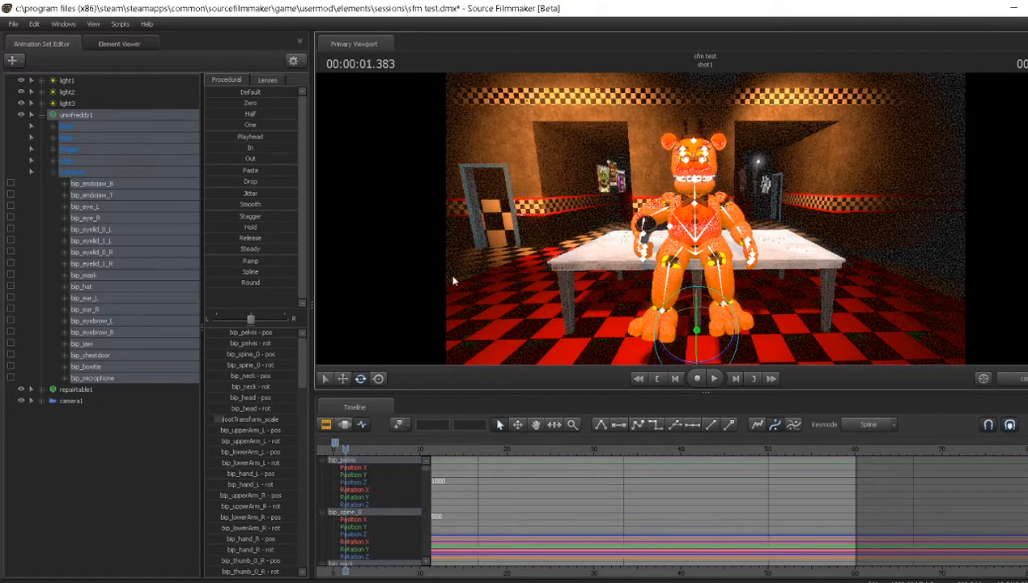
pyautogui.click(153, 479)
pyautogui.click(325, 423)
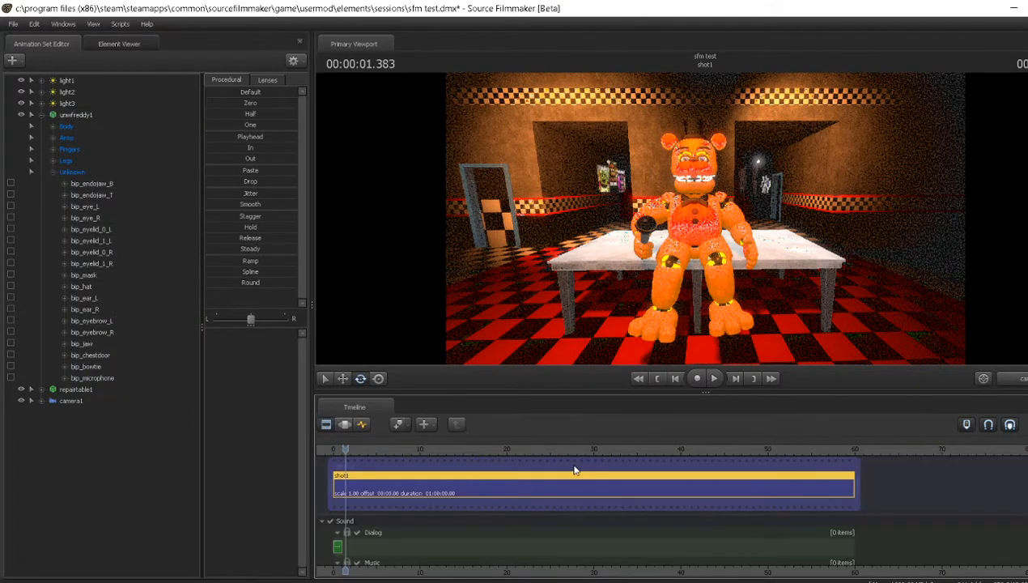
pyautogui.scroll(-3, 384, 467)
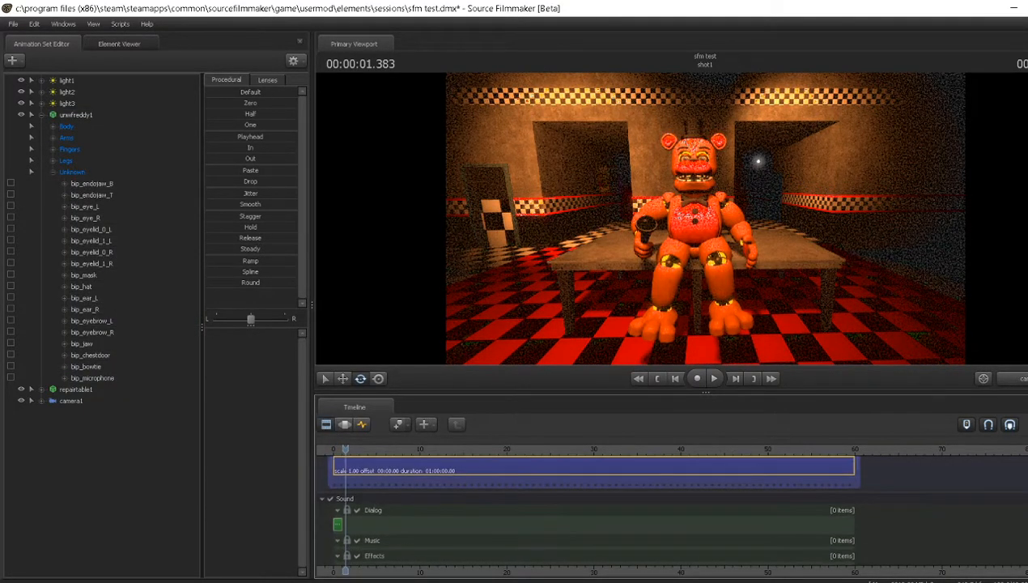
# - Delete the New Clip from the Overlay Effects track and set a different skin for the unwfreddy1 model
pyautogui.click(372, 550)
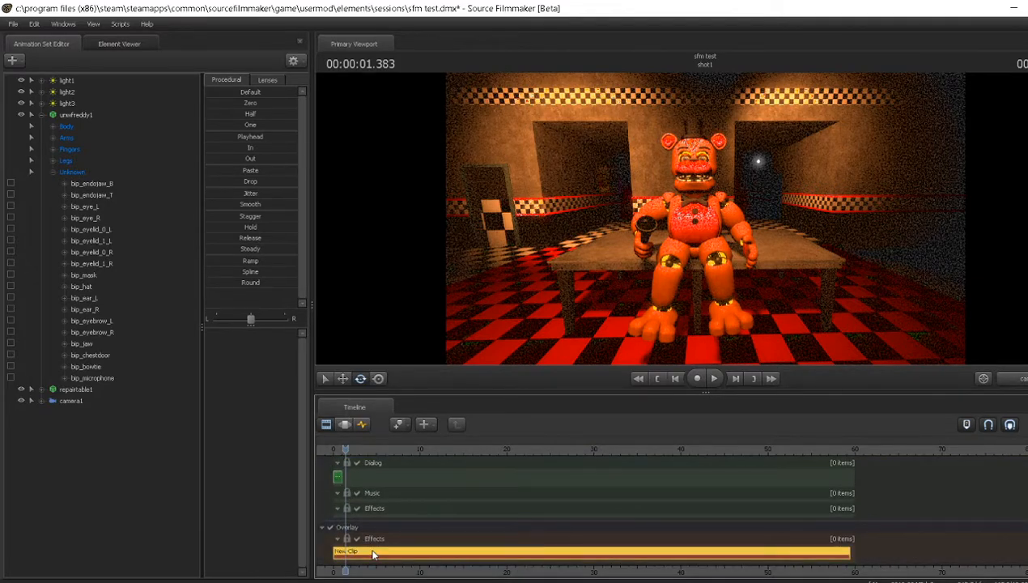
pyautogui.press('Delete')
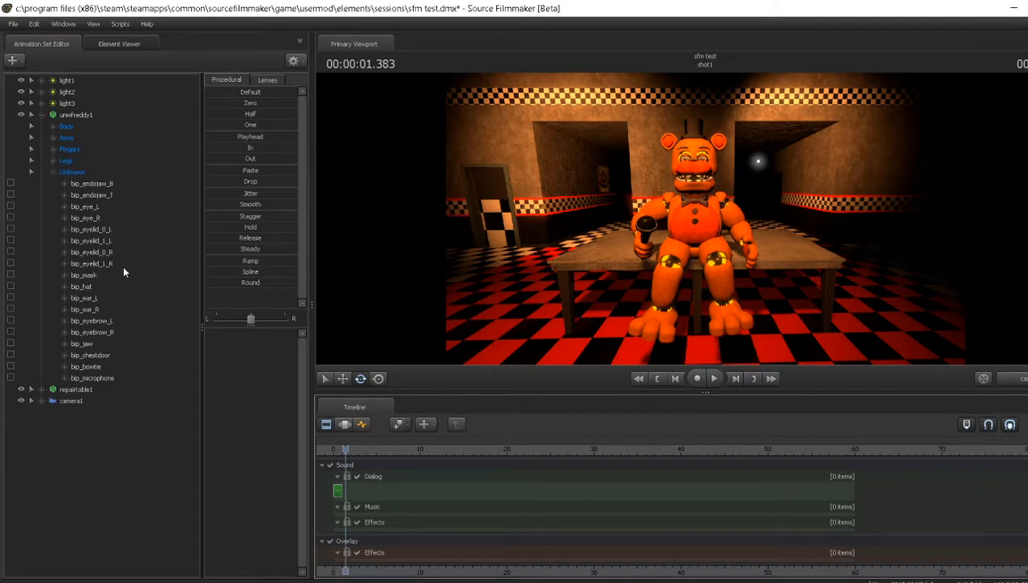
pyautogui.rightClick(65, 115)
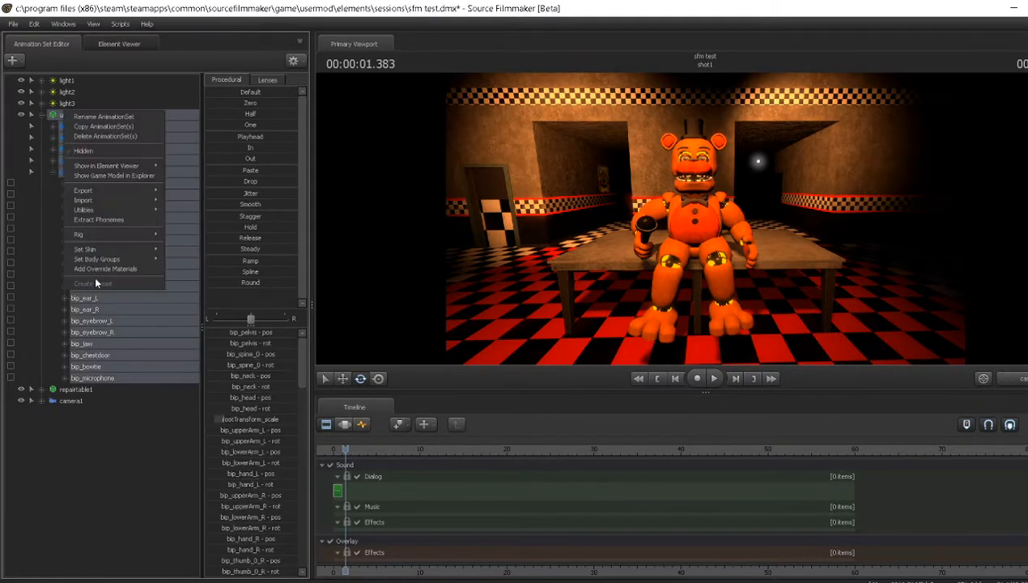
pyautogui.moveTo(106, 248)
pyautogui.click(182, 257)
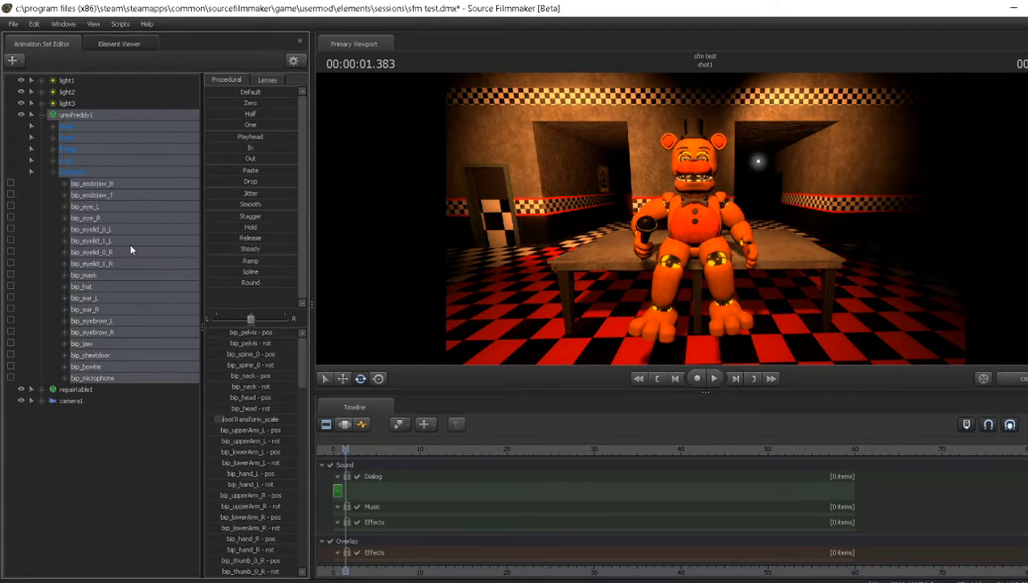
# - Apply the rig_universalv3 rig to unwfreddy1 and expand its RigArms group
pyautogui.rightClick(89, 118)
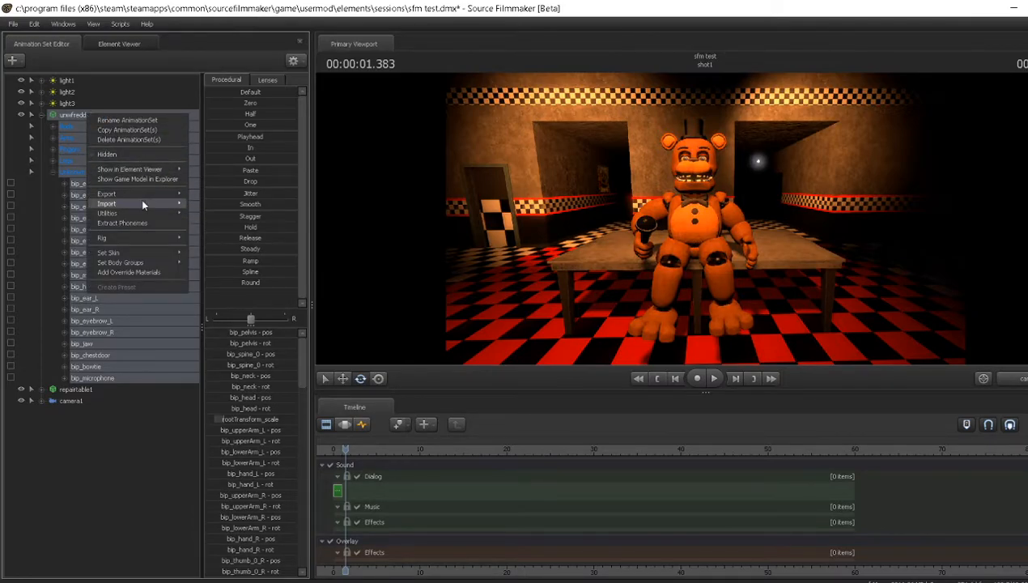
pyautogui.moveTo(141, 237)
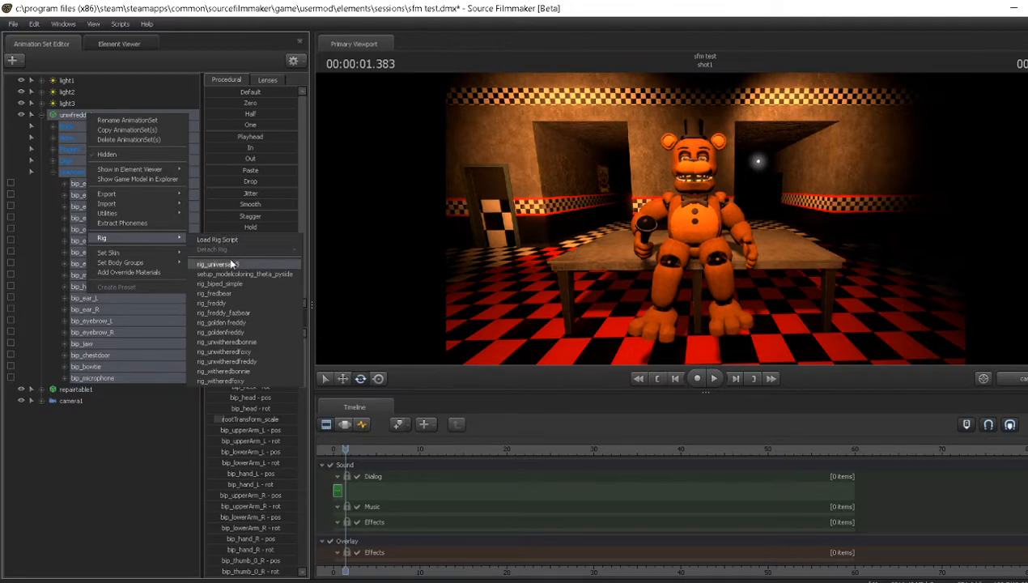
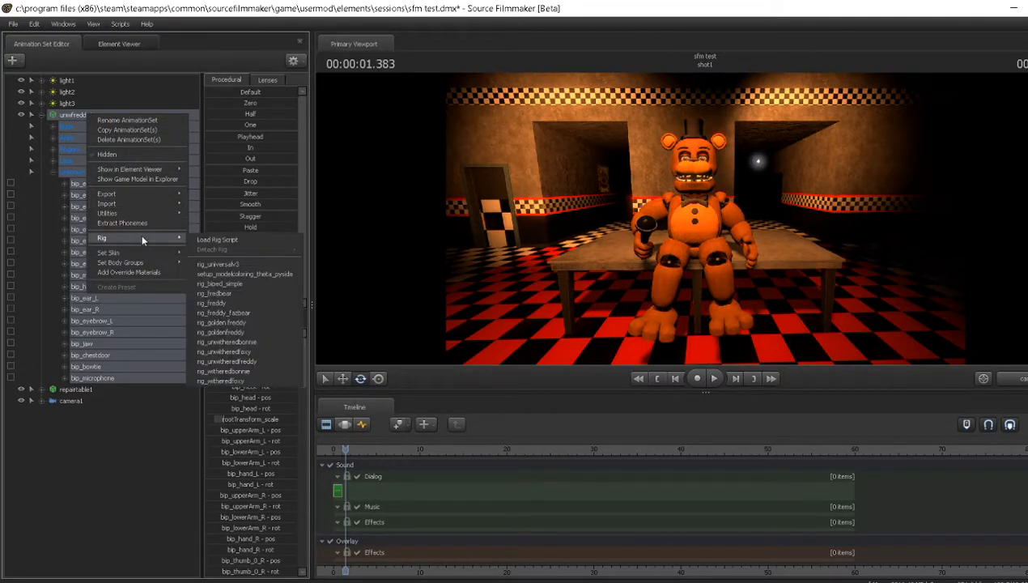
pyautogui.click(241, 264)
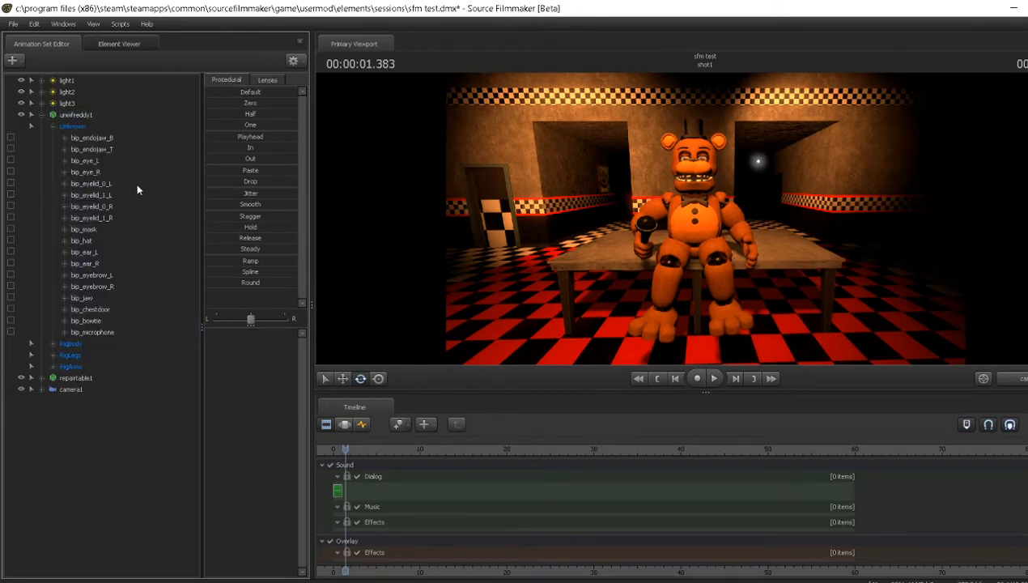
pyautogui.click(53, 366)
# - Switch to the Graph Editor, with viewport lighting turned off and the work camera active
pyautogui.scroll(3, 672, 510)
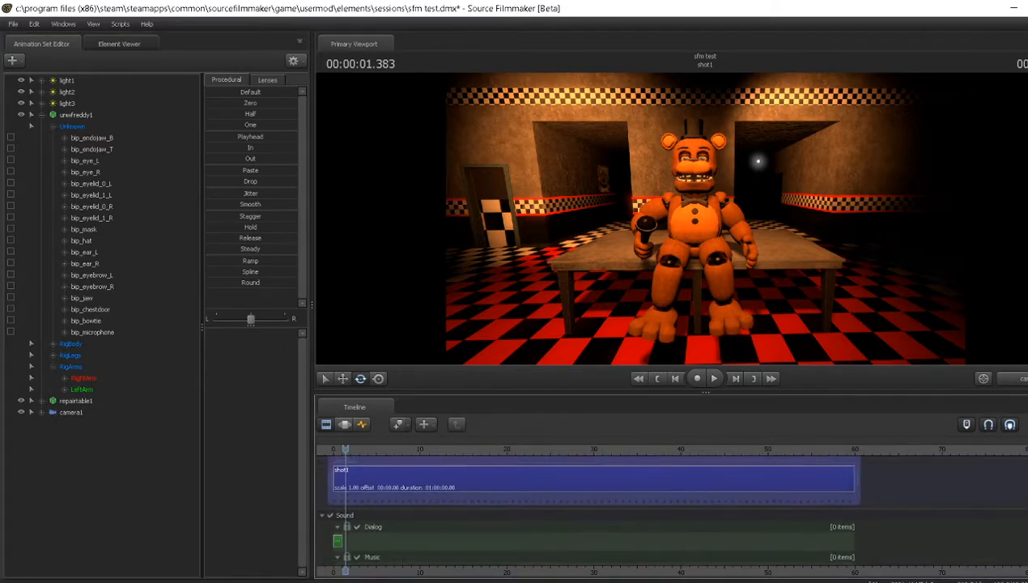
pyautogui.press('F4')
pyautogui.rightClick(846, 276)
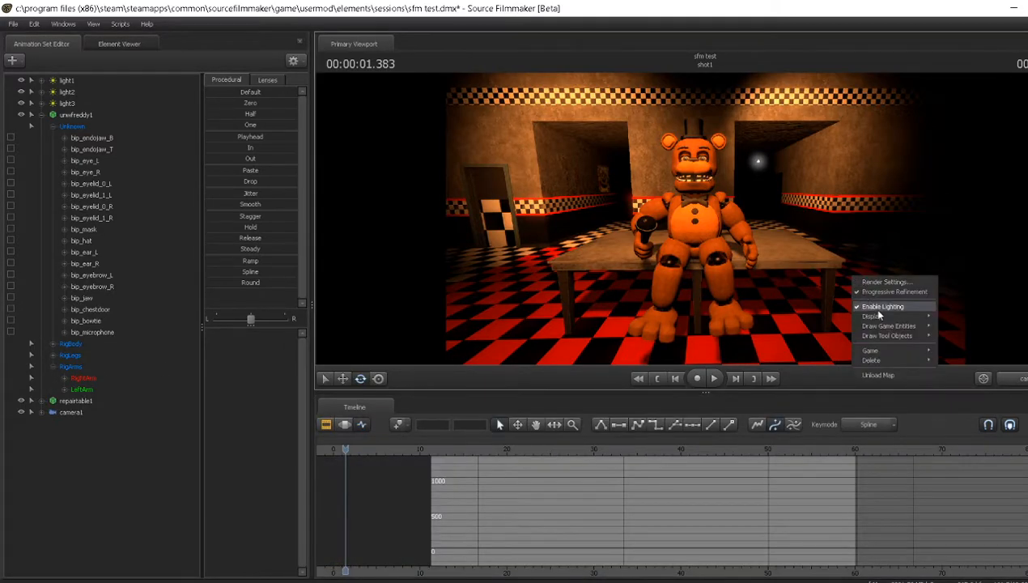
pyautogui.click(871, 308)
pyautogui.click(1006, 377)
# - Get close to Freddy's left hand, select rig_hand_L and keyframe its resting pose at 0.000 s
pyautogui.moveTo(705, 219); pyautogui.dragTo(592, 280)
pyautogui.press('s')
pyautogui.moveTo(704, 219); pyautogui.dragTo(790, 255)
pyautogui.moveTo(705, 219); pyautogui.dragTo(710, 202)
pyautogui.press('a')
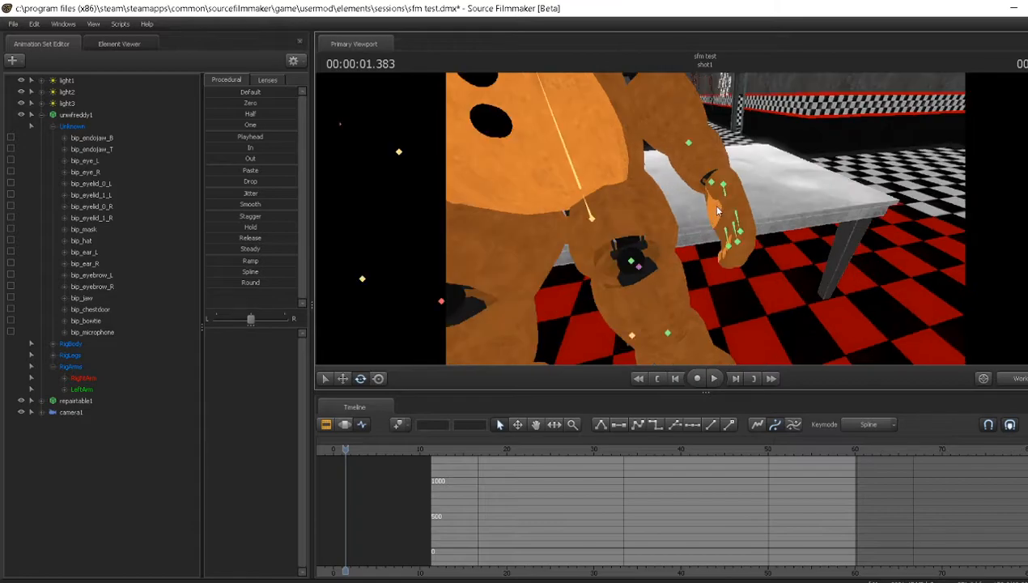
pyautogui.keyDown('ctrl'); pyautogui.click(711, 183); pyautogui.keyUp('ctrl')
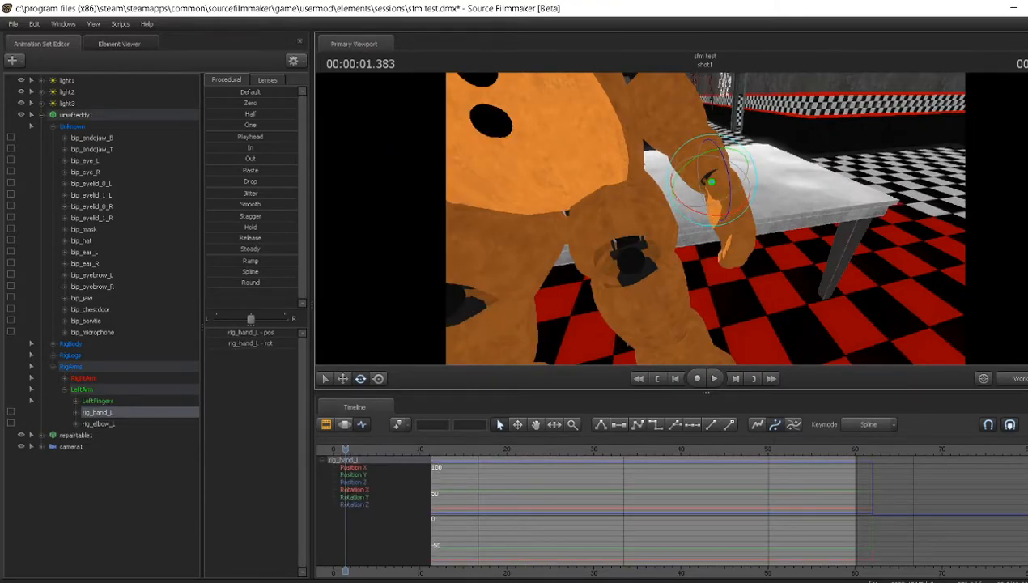
pyautogui.moveTo(705, 219); pyautogui.dragTo(704, 182)
pyautogui.press('s')
pyautogui.press('Home')
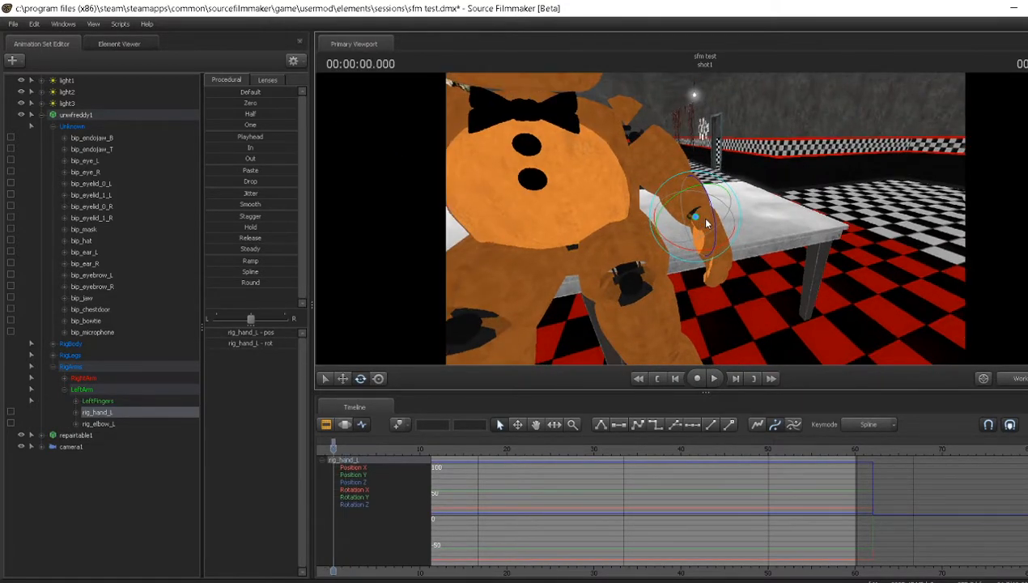
pyautogui.press('w')
pyautogui.moveTo(707, 223)
pyautogui.keyDown('alt'); pyautogui.mouseDown()
pyautogui.moveTo(761, 224)
pyautogui.moveTo(732, 213)
pyautogui.moveTo(706, 224)
pyautogui.mouseUp(); pyautogui.keyUp('alt')
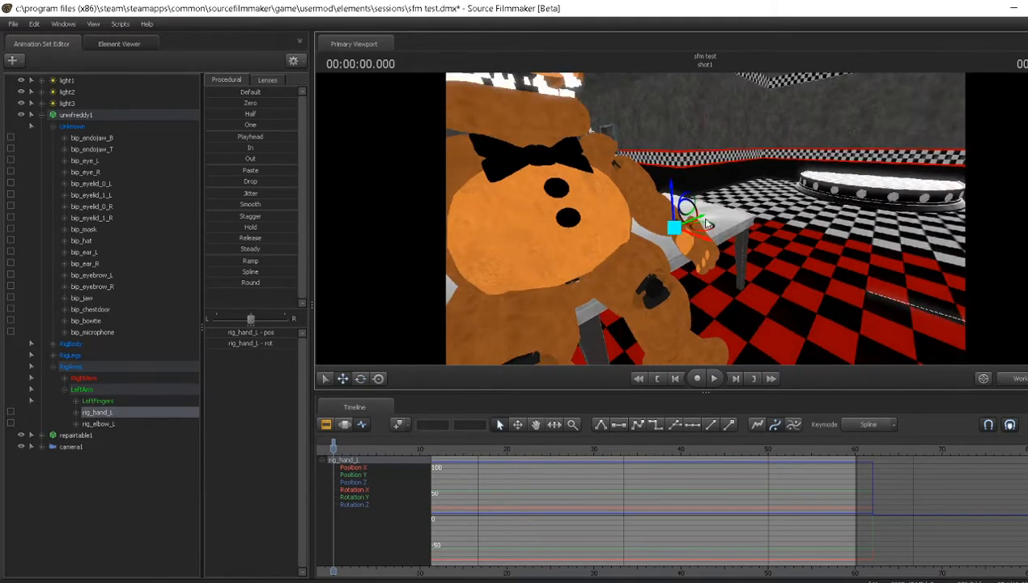
# - At 0.850 s, raise rig_hand_L beside Freddy's head and rotate it so the palm faces forward
pyautogui.moveTo(334, 450); pyautogui.dragTo(340, 450)
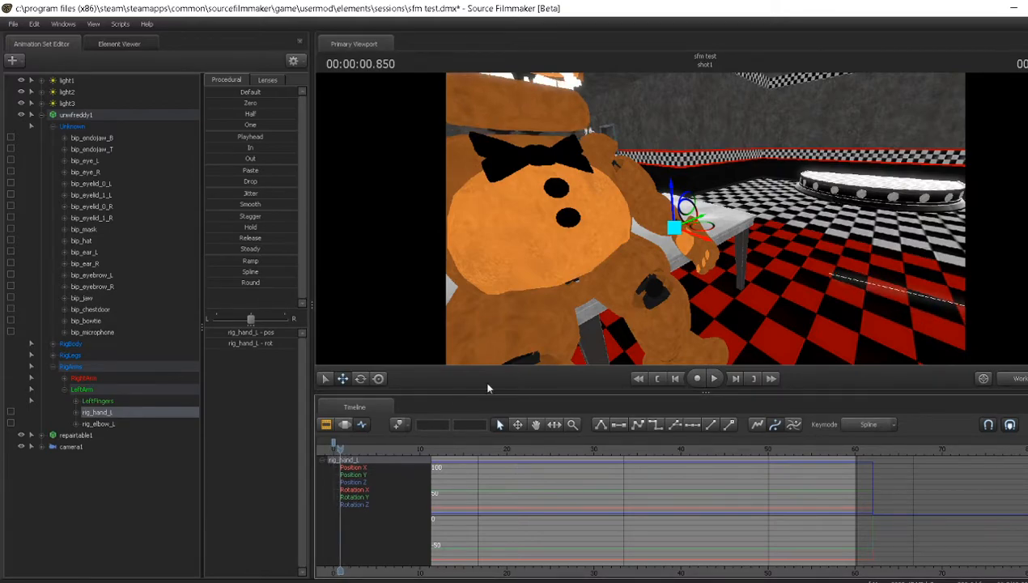
pyautogui.click(674, 205)
pyautogui.moveTo(673, 204); pyautogui.dragTo(652, 33)
pyautogui.press('w')
pyautogui.moveTo(705, 219); pyautogui.dragTo(676, 150)
pyautogui.press('e')
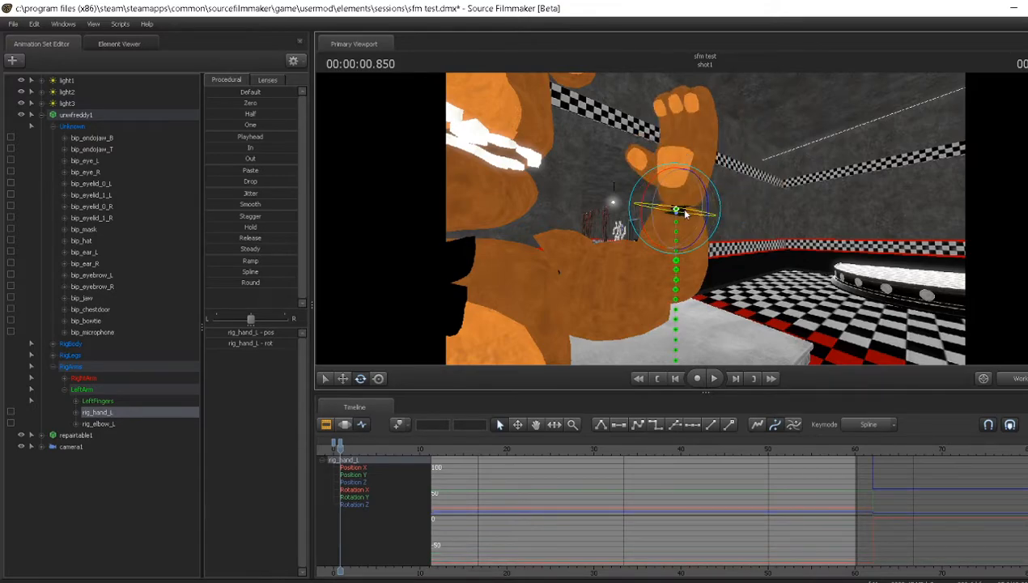
pyautogui.moveTo(682, 212); pyautogui.dragTo(721, 204)
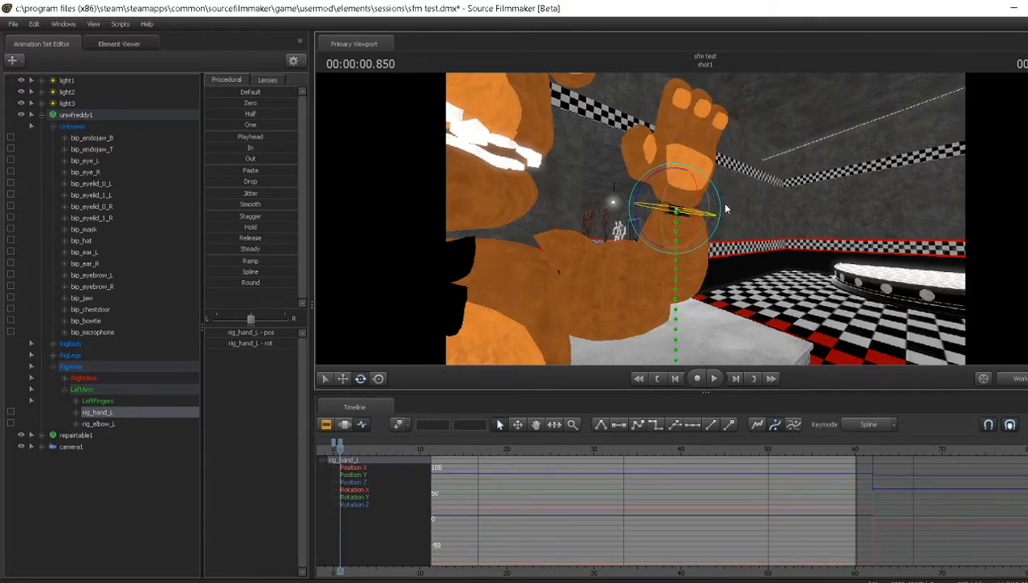
# - Rotate rig_hand_L outward at 2.033 s and back toward the head at 2.900 s for the first wave
pyautogui.moveTo(338, 446); pyautogui.dragTo(351, 446)
pyautogui.moveTo(645, 201); pyautogui.dragTo(658, 183)
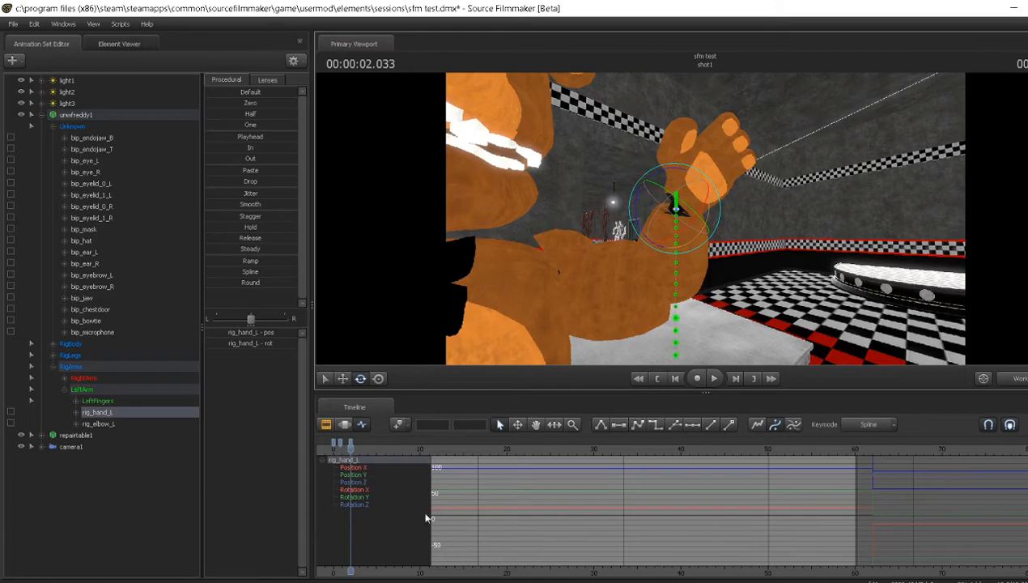
pyautogui.moveTo(351, 446); pyautogui.dragTo(359, 446)
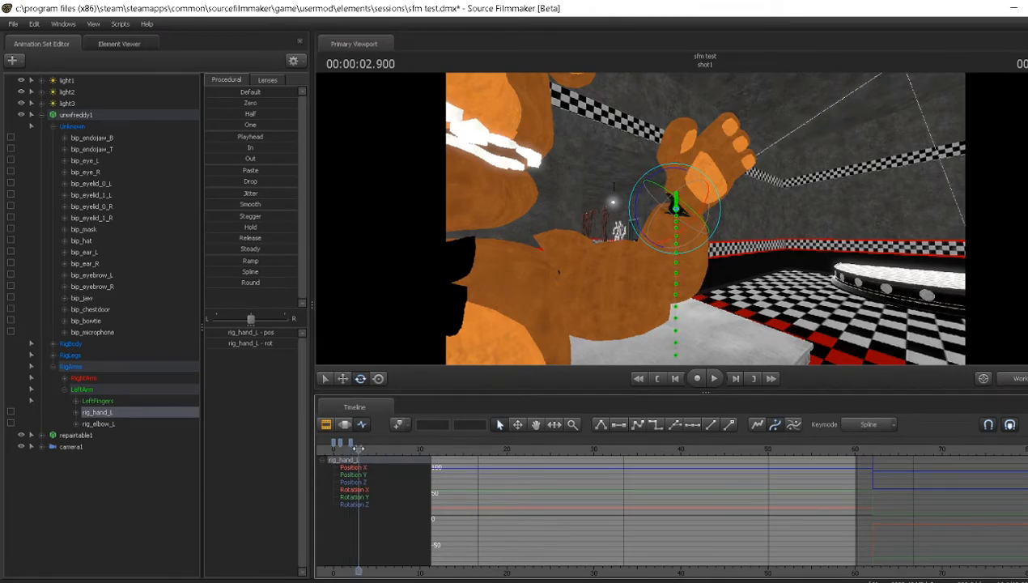
pyautogui.moveTo(636, 215); pyautogui.dragTo(650, 243)
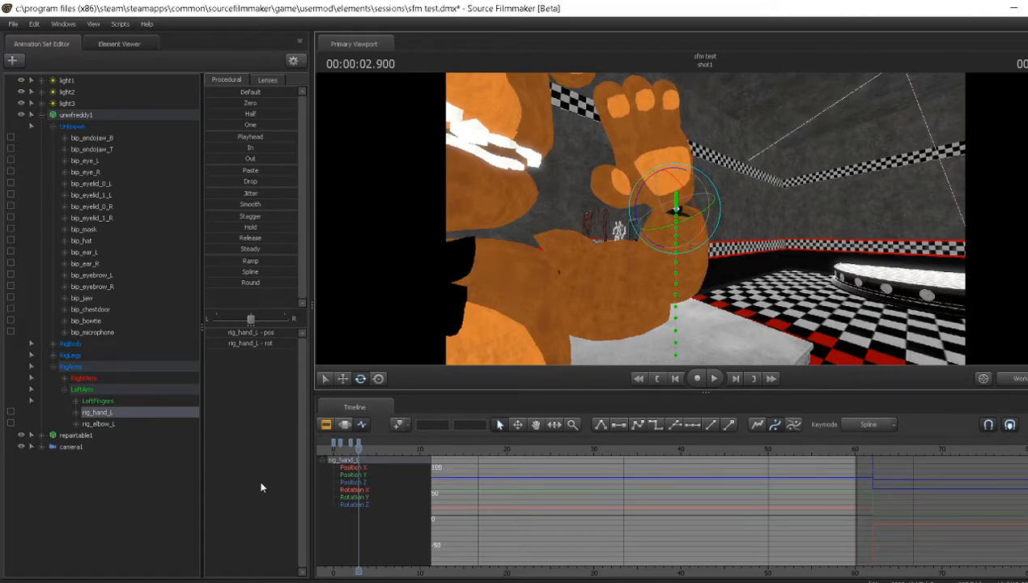
# - Rotate rig_hand_L outward at 3.816 s and back inward about one second further on for the second wave
pyautogui.moveTo(357, 447); pyautogui.dragTo(366, 446)
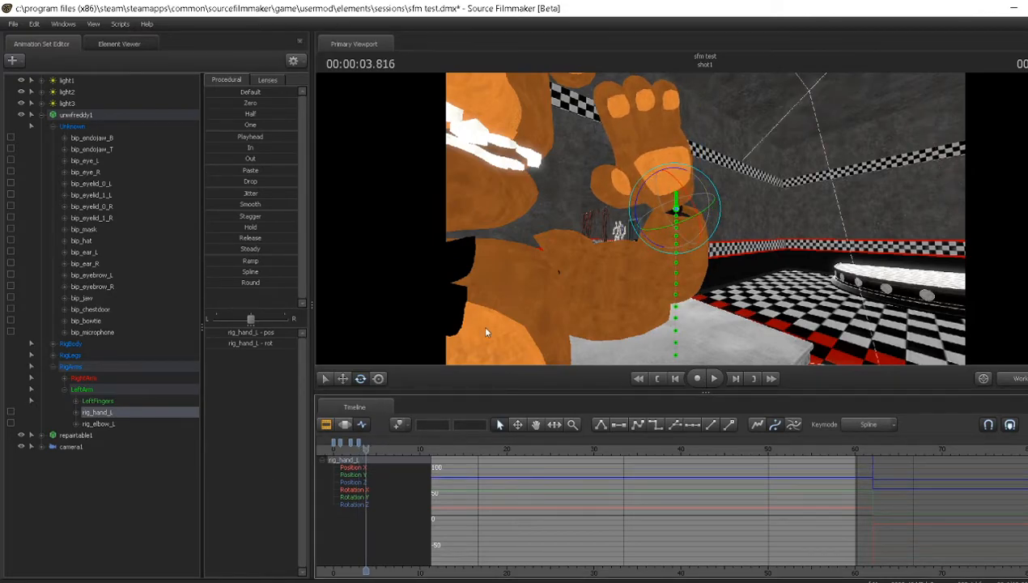
pyautogui.moveTo(659, 230); pyautogui.dragTo(630, 220)
pyautogui.moveTo(366, 446); pyautogui.dragTo(375, 447)
pyautogui.moveTo(641, 243); pyautogui.dragTo(677, 281)
# - Rotate rig_hand_L outward at 5.800 s and back to a nearly upright pose at 6.583 s to end the wave
pyautogui.moveTo(375, 446); pyautogui.dragTo(384, 448)
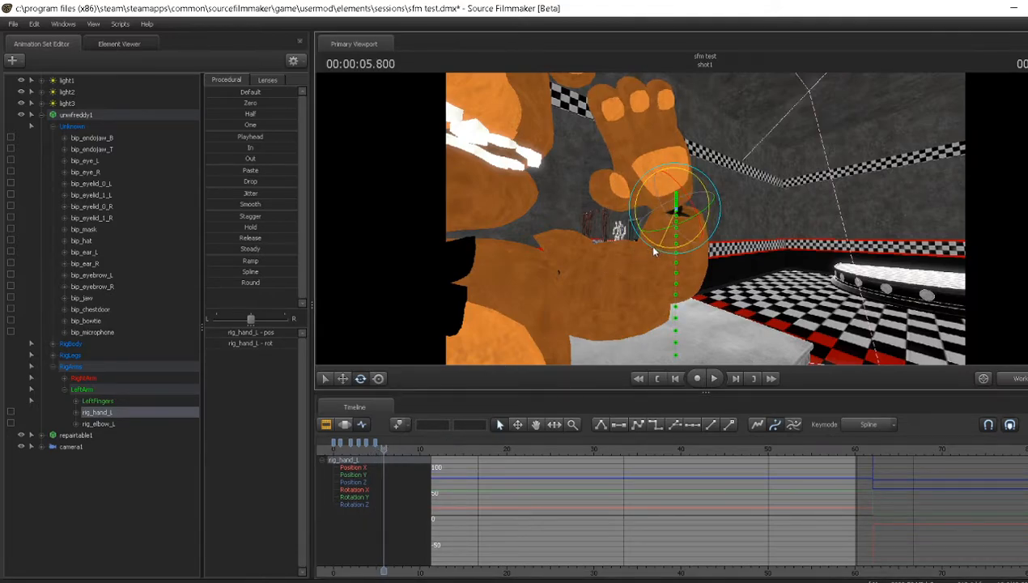
pyautogui.moveTo(630, 242); pyautogui.dragTo(613, 227)
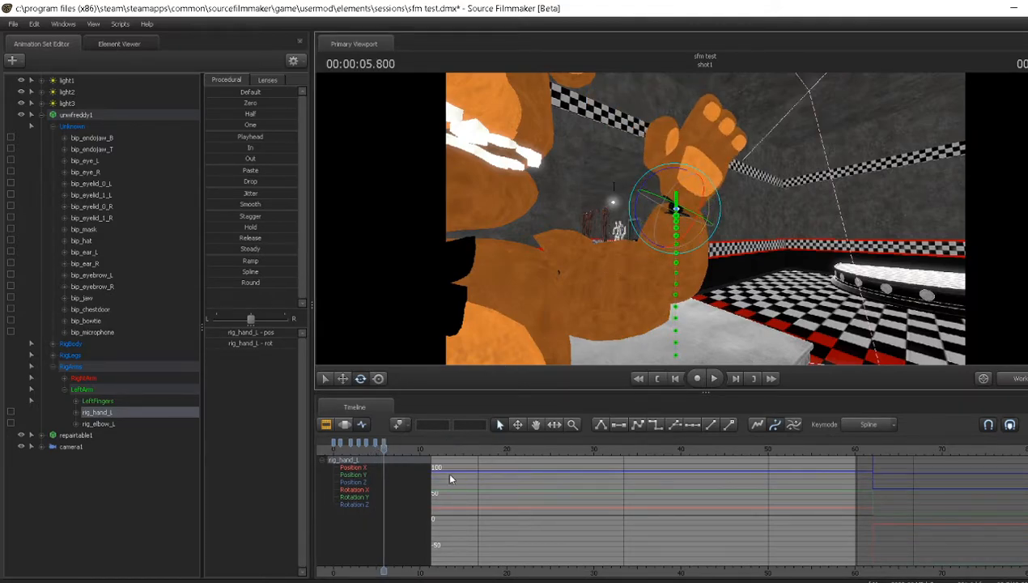
pyautogui.moveTo(385, 448); pyautogui.dragTo(390, 450)
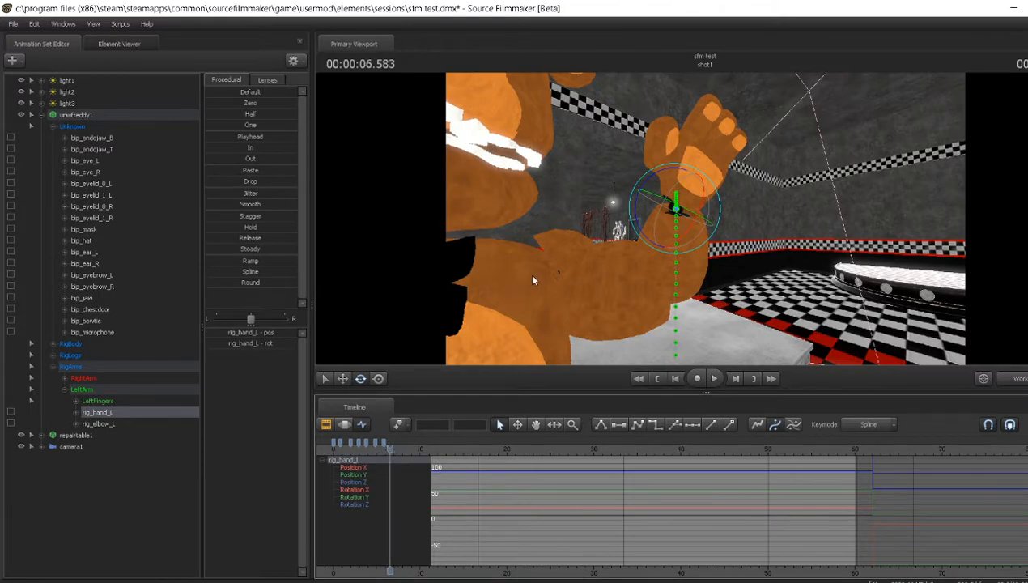
pyautogui.moveTo(642, 236); pyautogui.dragTo(658, 255)
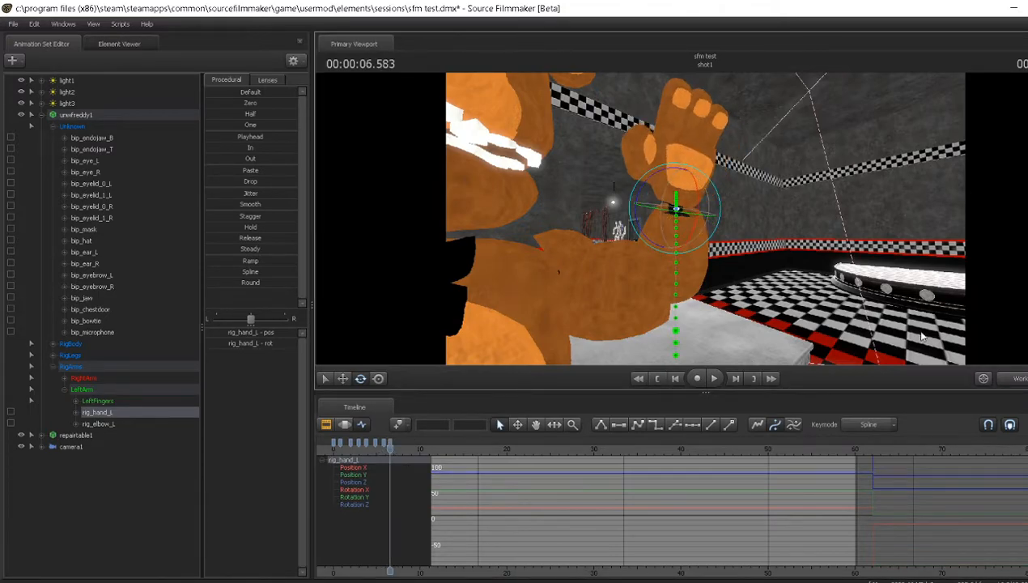
# - Play back the waving animation from the start through camera1, and return to 0.000 s
pyautogui.press('Home')
pyautogui.click(1017, 378)
pyautogui.press('space')
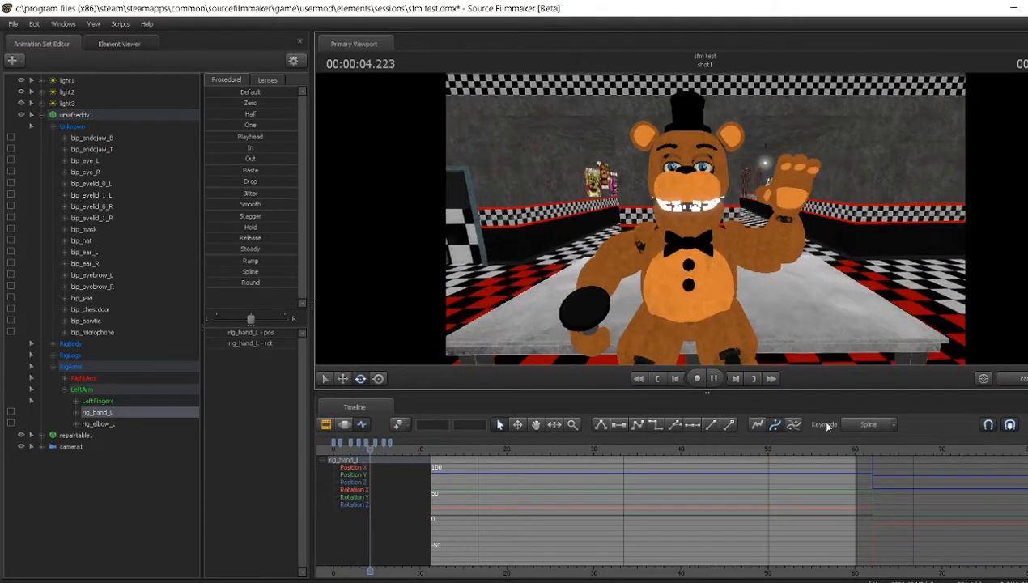
pyautogui.press('space')
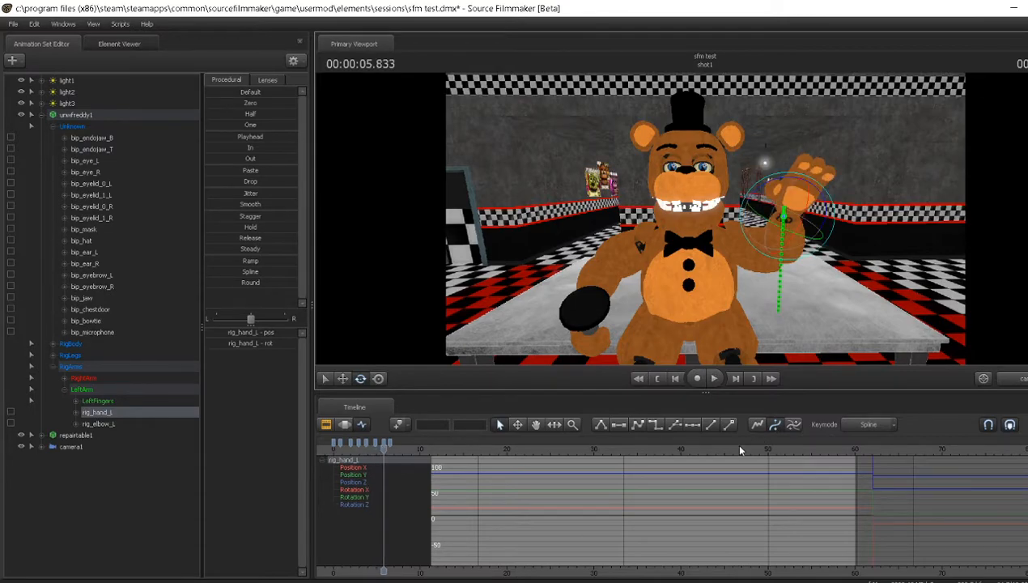
pyautogui.press('Home')
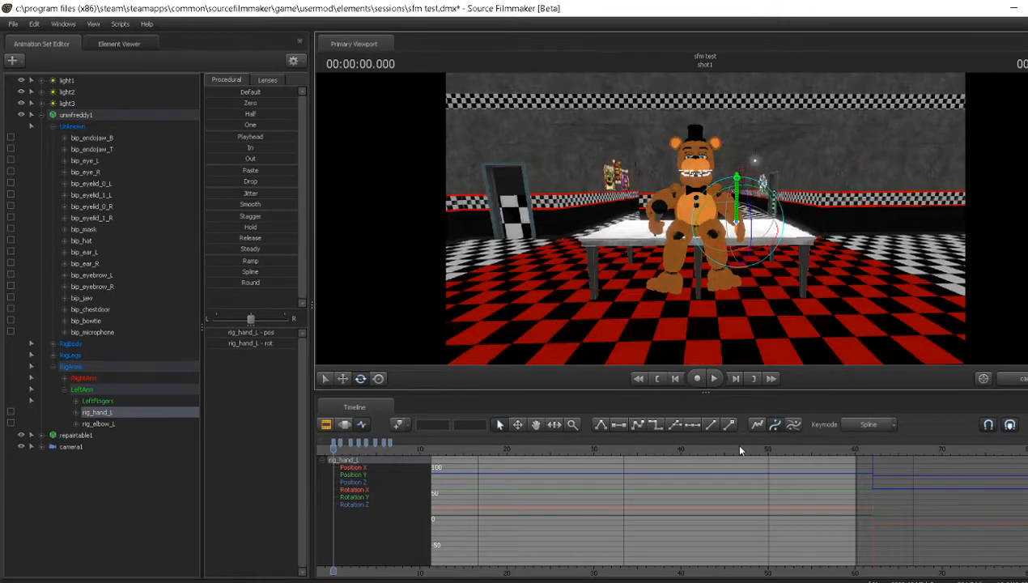
# - In the Clip Editor, add mr bassman.wav from the custom sound folder to the Music track
pyautogui.click(328, 423)
pyautogui.press('space')
pyautogui.scroll(-3, 591, 502)
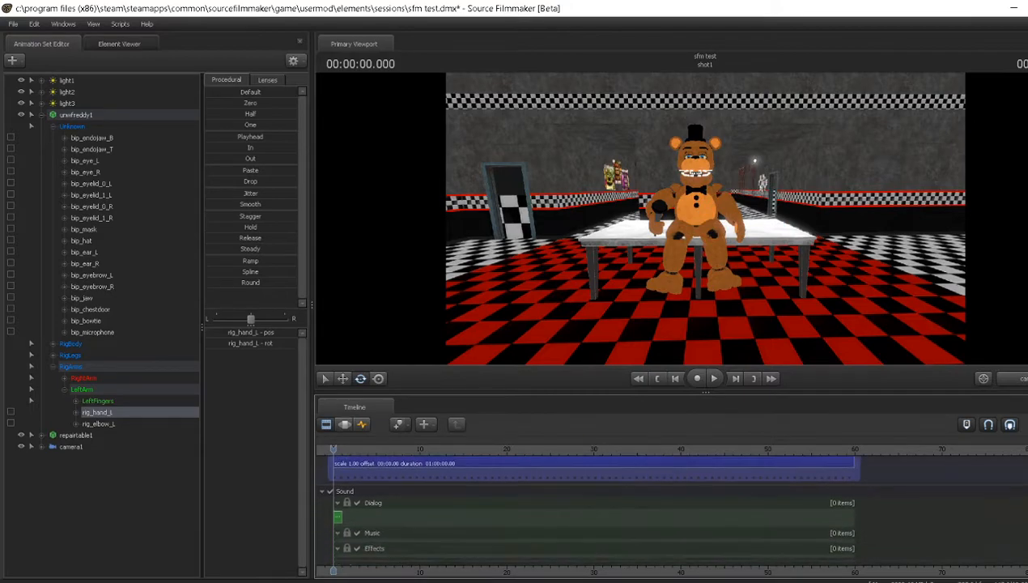
pyautogui.rightClick(384, 510)
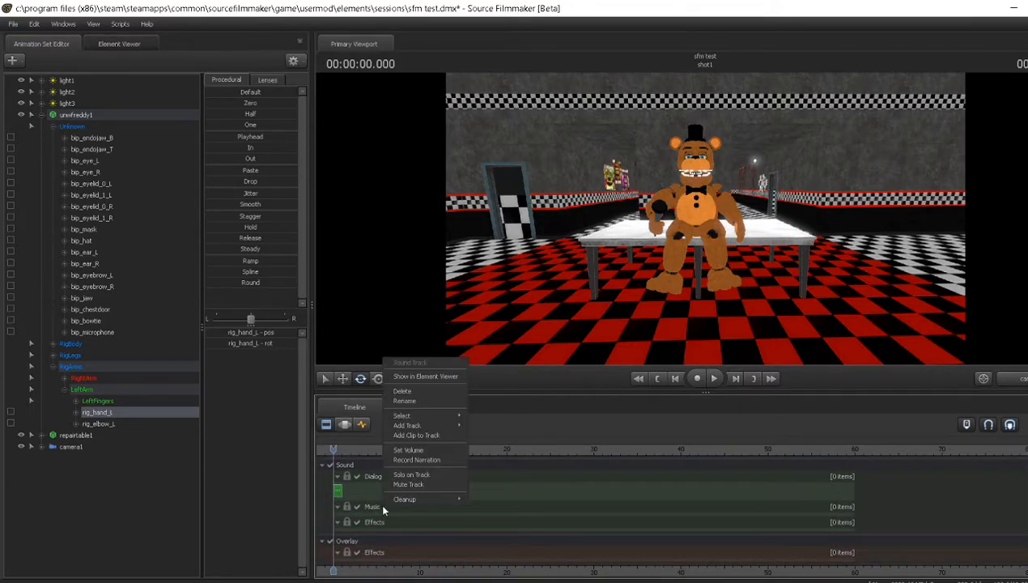
pyautogui.click(400, 436)
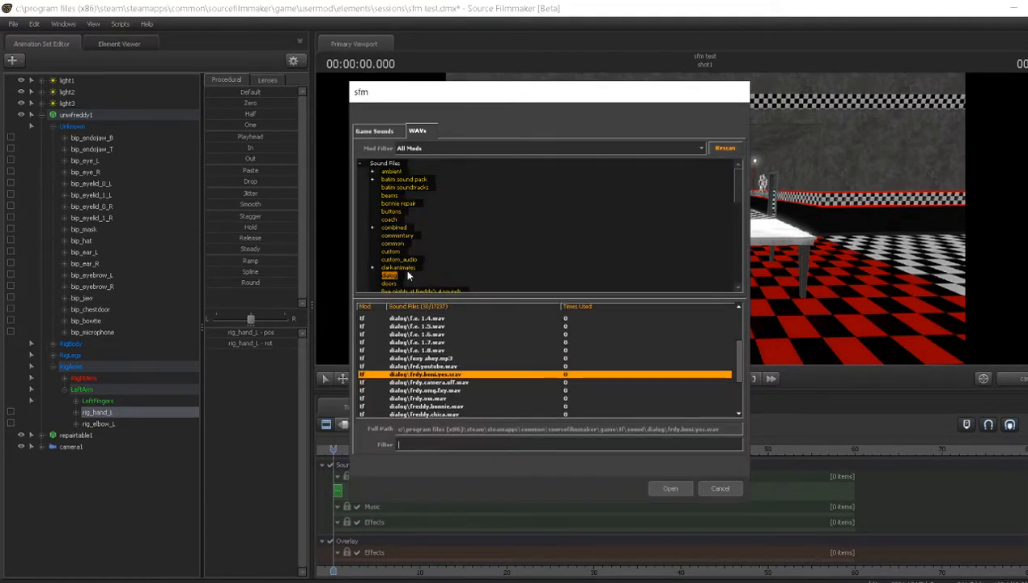
pyautogui.click(397, 251)
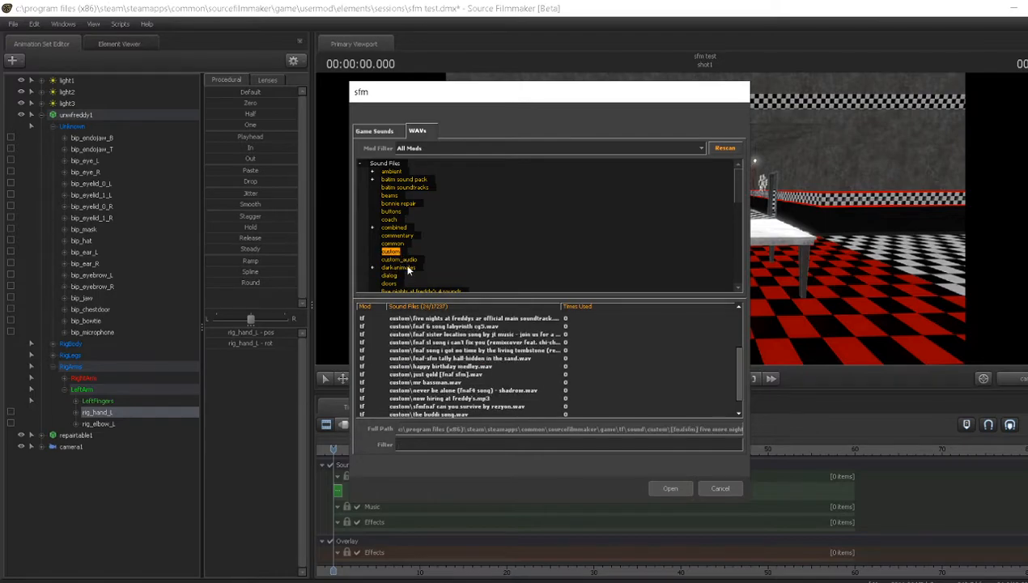
pyautogui.click(489, 328)
pyautogui.click(493, 351)
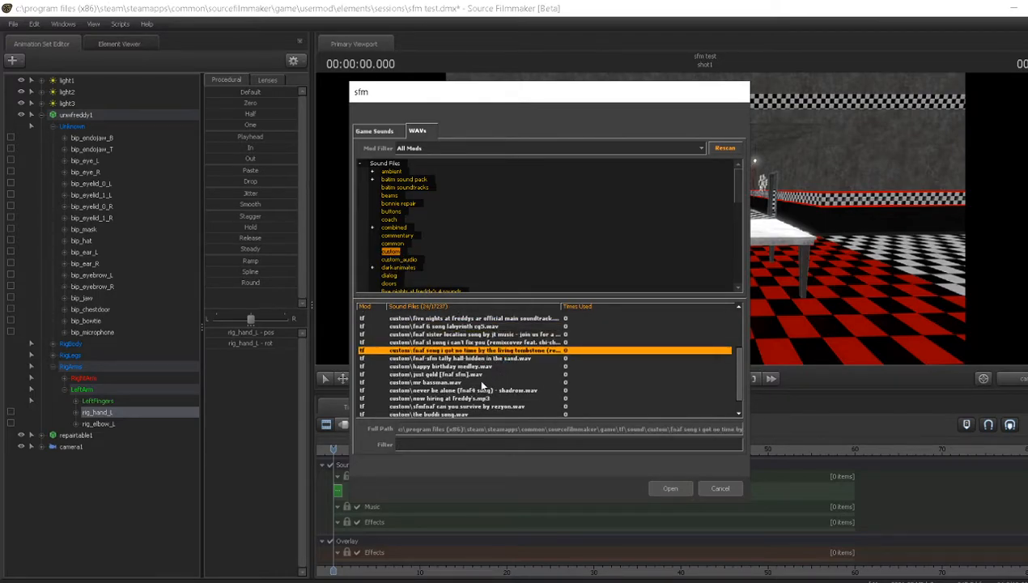
pyautogui.click(481, 383)
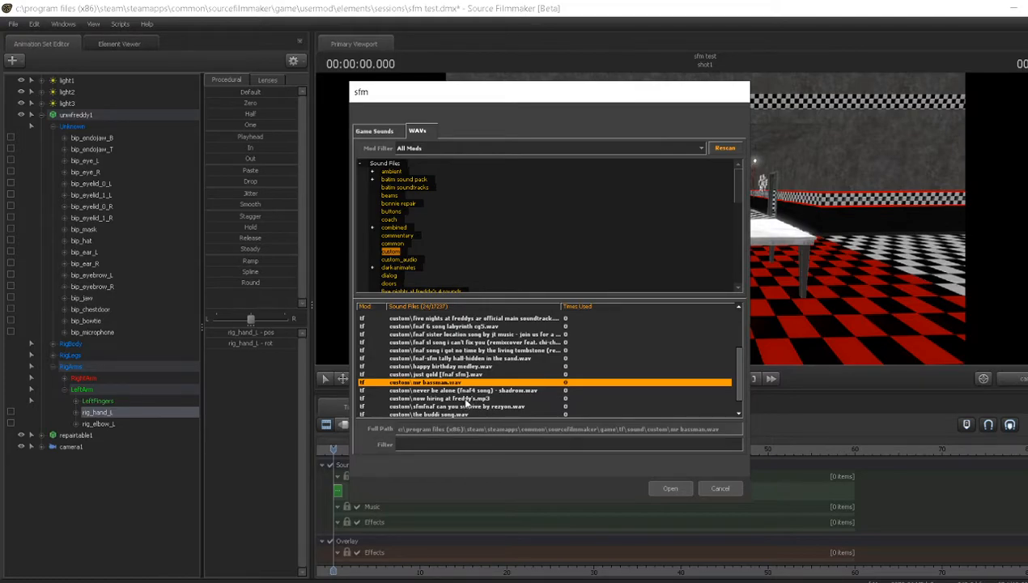
pyautogui.click(669, 488)
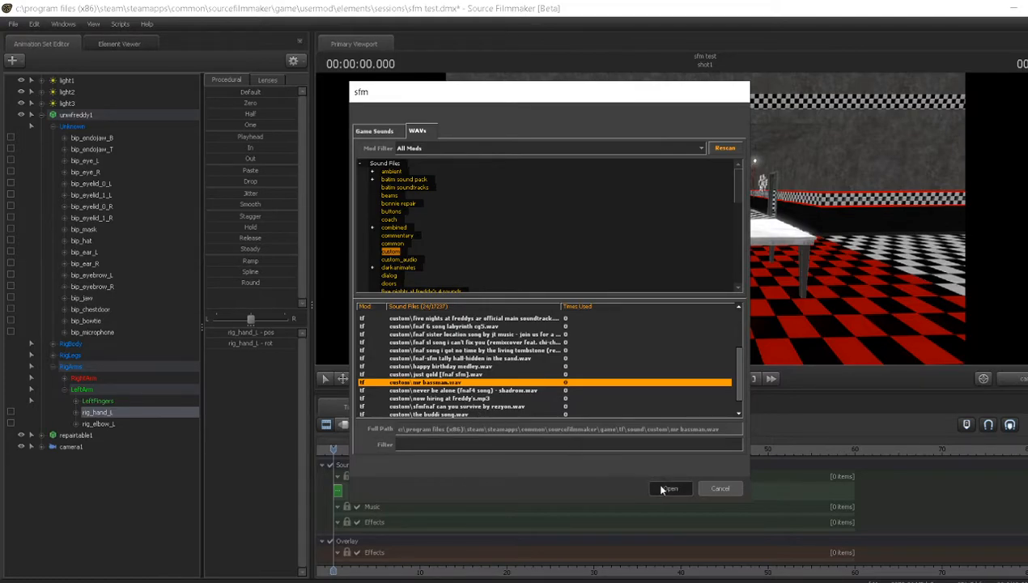
# - Play back the scene from the start to hear the music track, and return to 0.000 s
pyautogui.press('space')
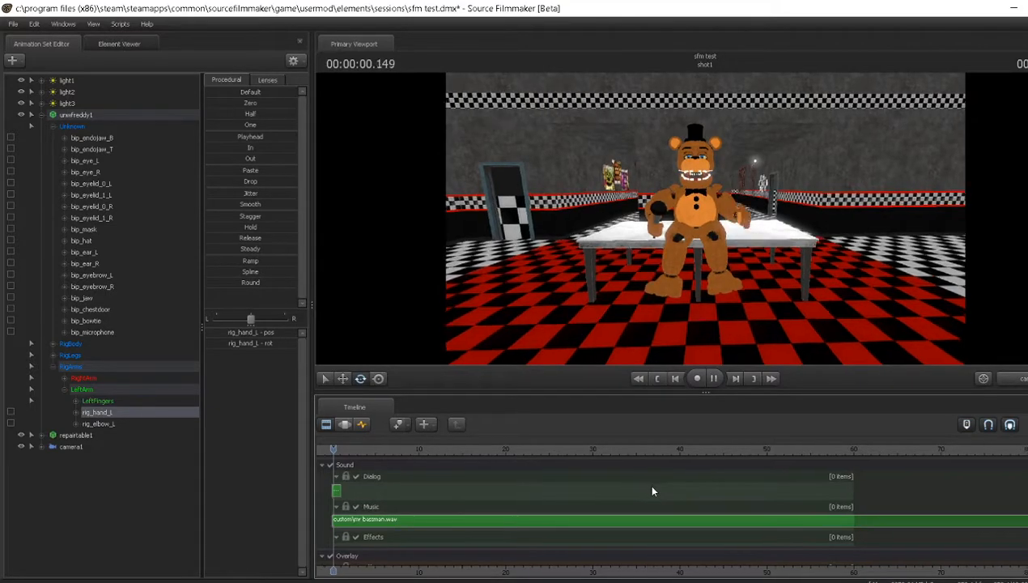
pyautogui.press('space')
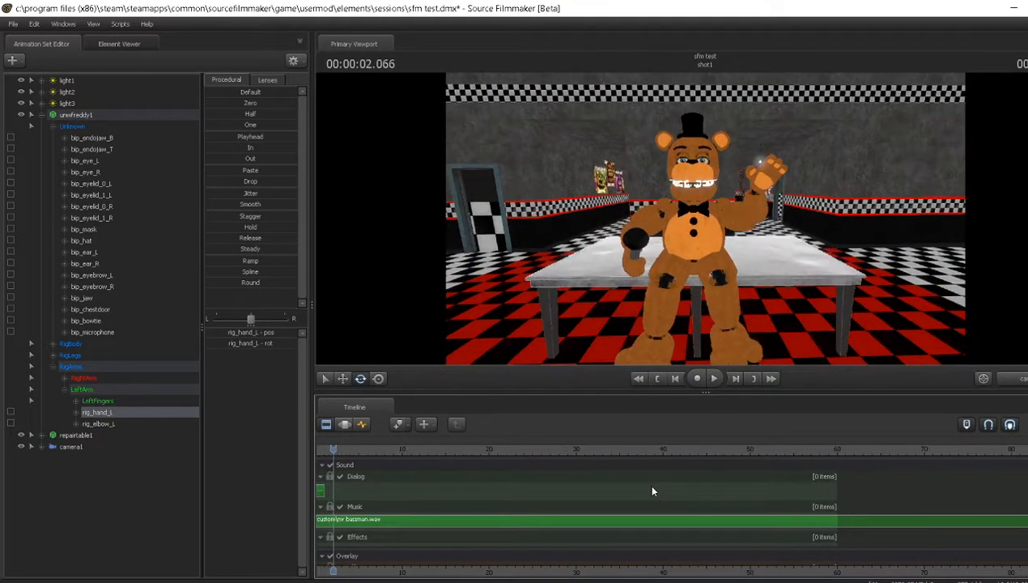
pyautogui.press('Home')
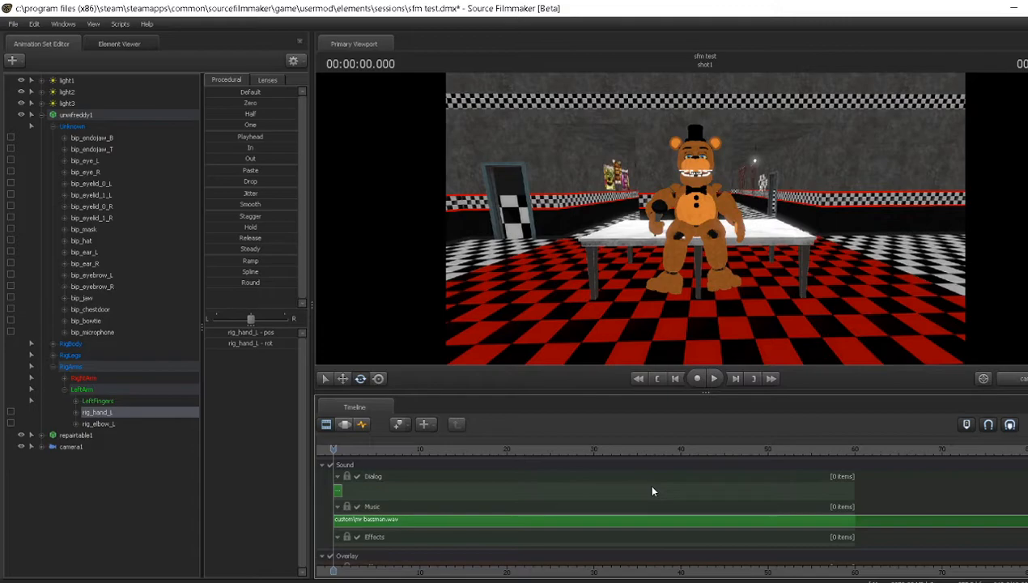
# - Set the mr bassman.wav music clip's volume to 0.56 and play it back from the start
pyautogui.rightClick(596, 520)
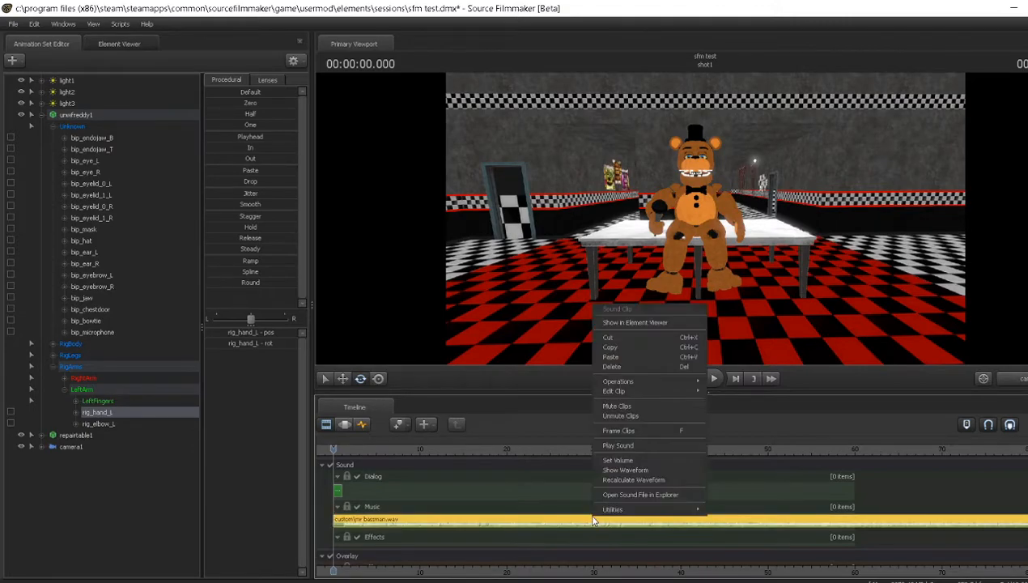
pyautogui.click(636, 461)
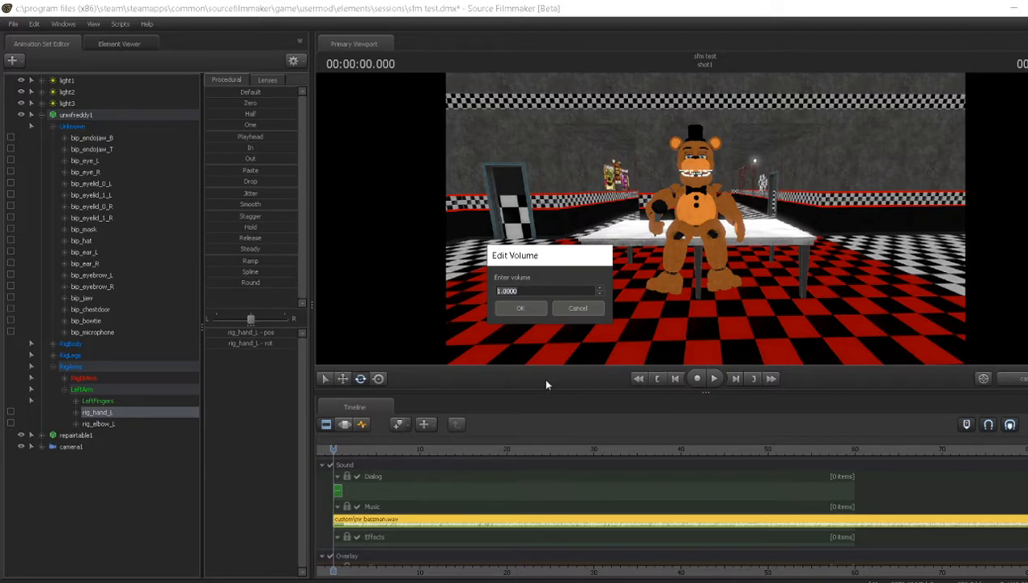
pyautogui.press('BackSpace')
pyautogui.write('0.5')
pyautogui.press('Return')
pyautogui.press('space')
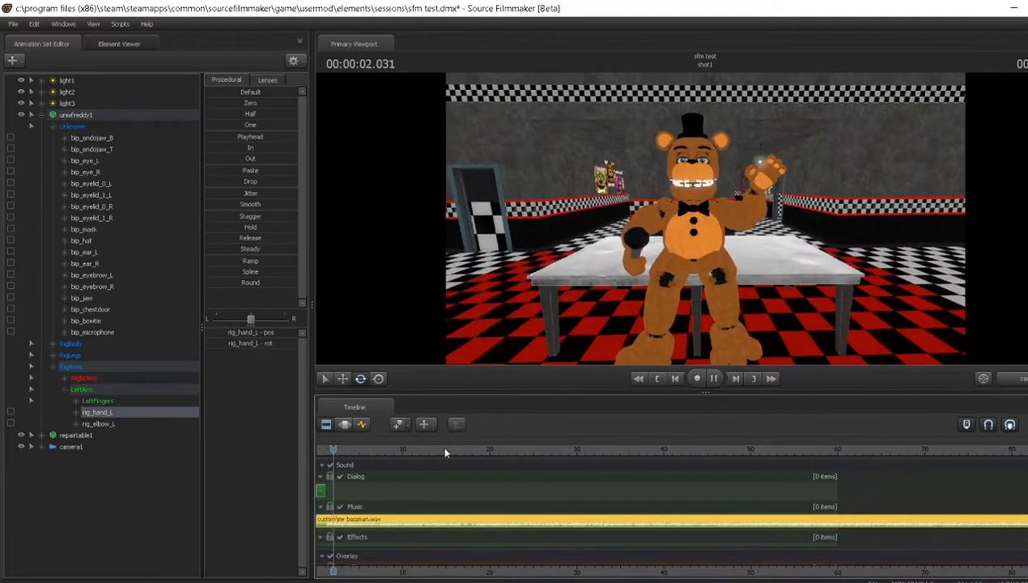
pyautogui.press('space')
# - Lower the mr bassman.wav clip's volume to 0.41 and listen to the opening seconds again
pyautogui.rightClick(456, 526)
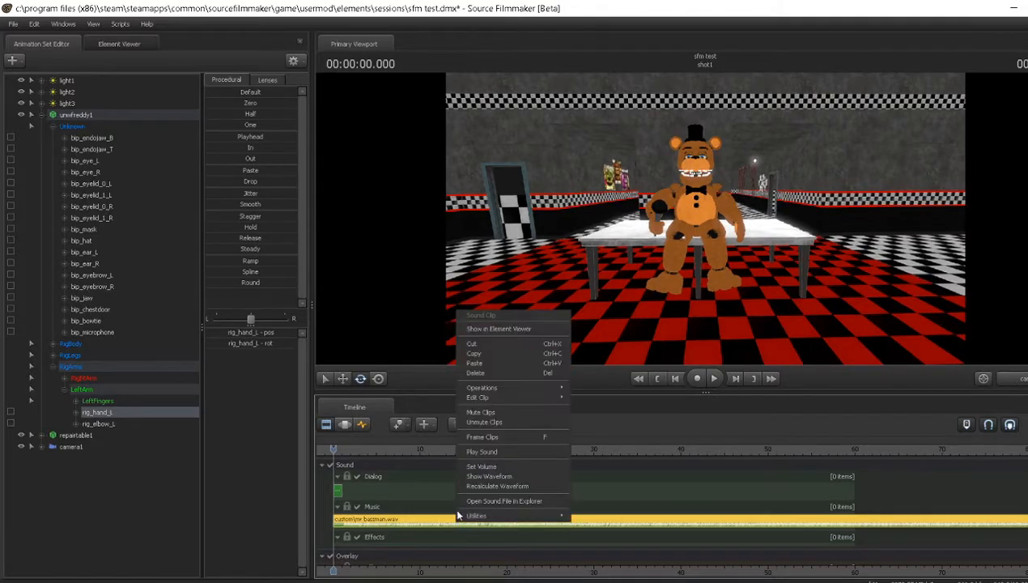
pyautogui.click(481, 469)
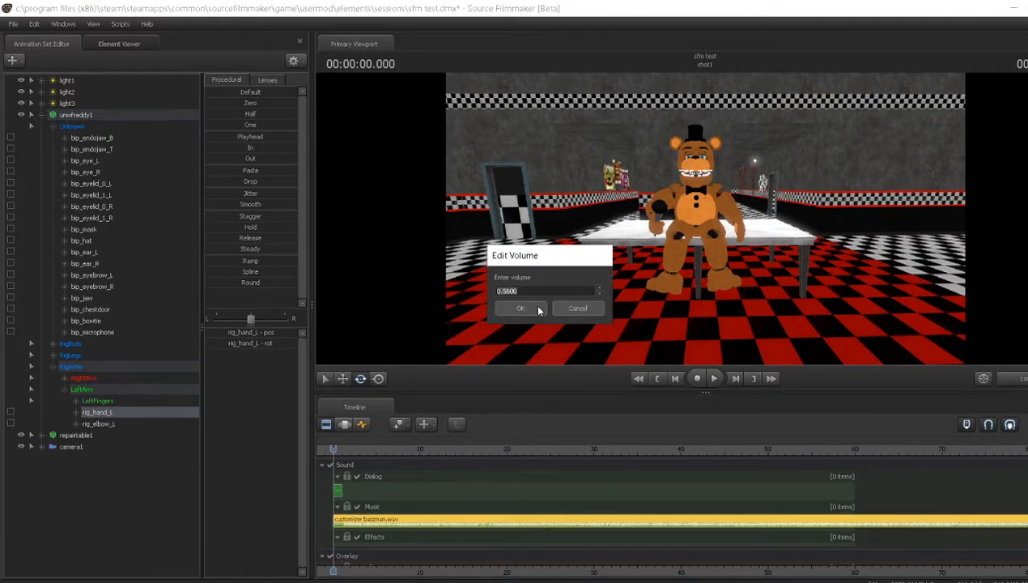
pyautogui.press('BackSpace')
pyautogui.write('0.41')
pyautogui.click(521, 308)
pyautogui.press('space')
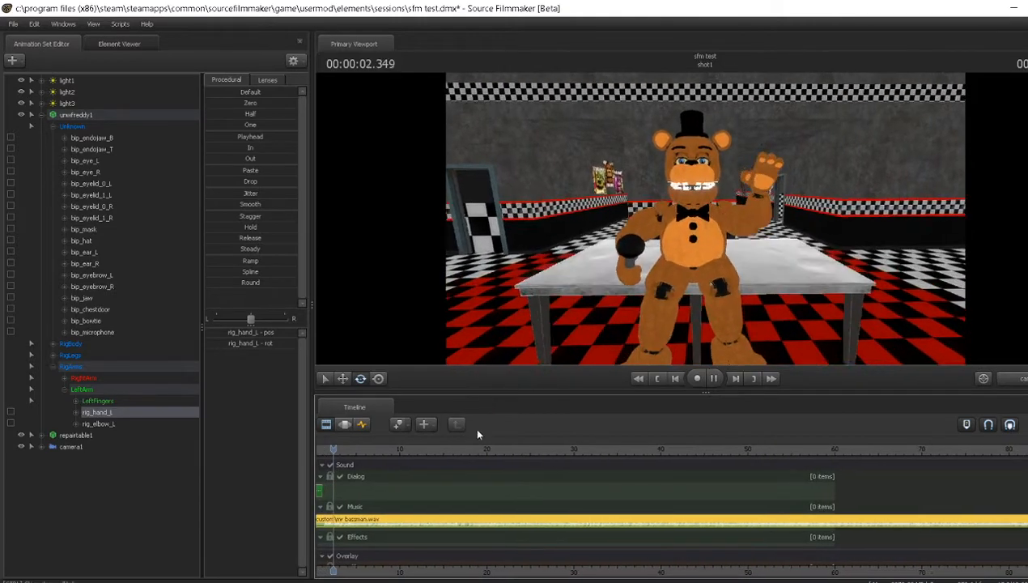
pyautogui.press('space')
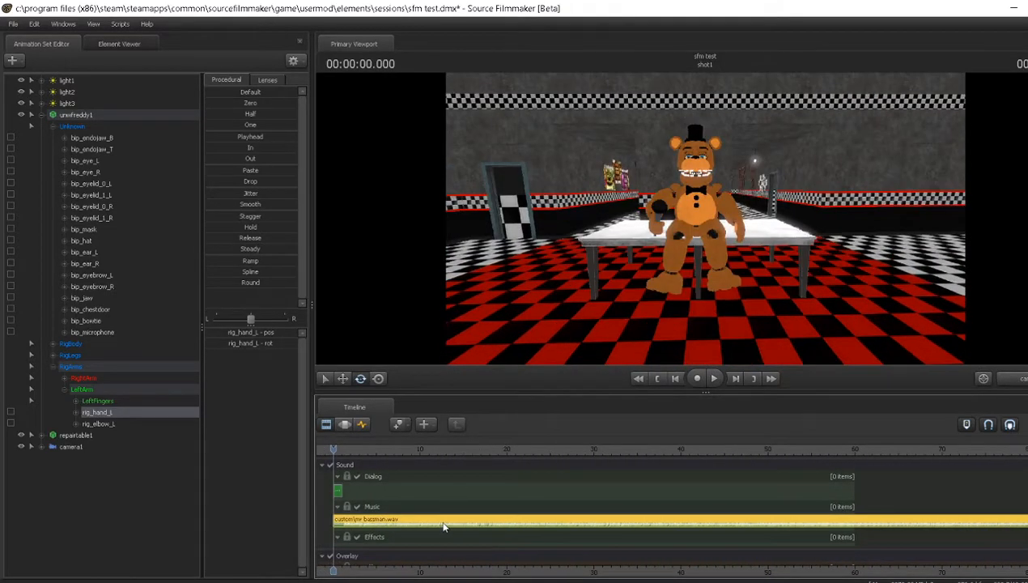
# - Set the mr bassman.wav clip's volume to 0.05, play back about seven seconds, and return to 0.000 s
pyautogui.rightClick(444, 521)
pyautogui.click(468, 466)
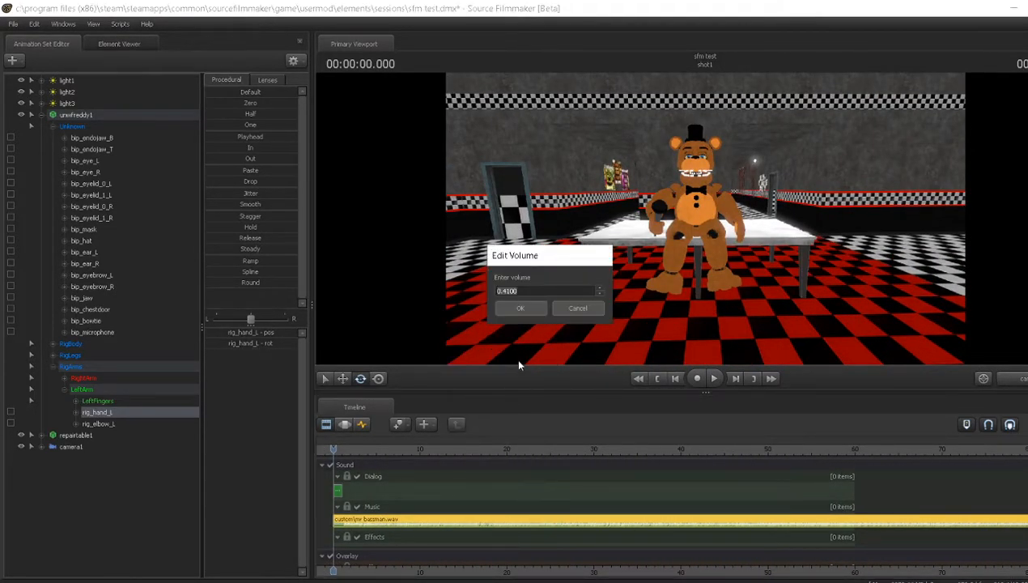
pyautogui.press('BackSpace')
pyautogui.write('0.05')
pyautogui.press('Return')
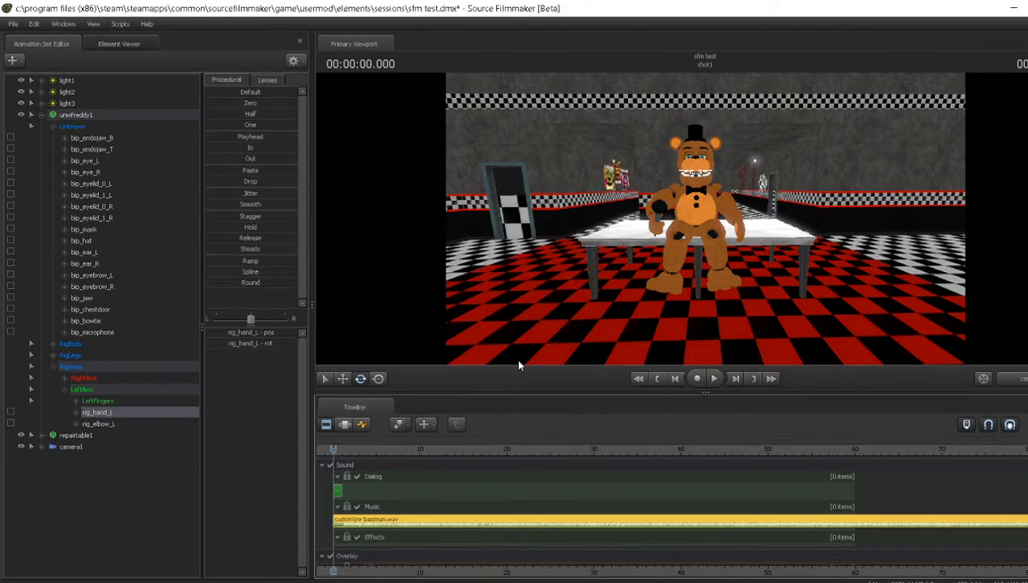
pyautogui.press('space')
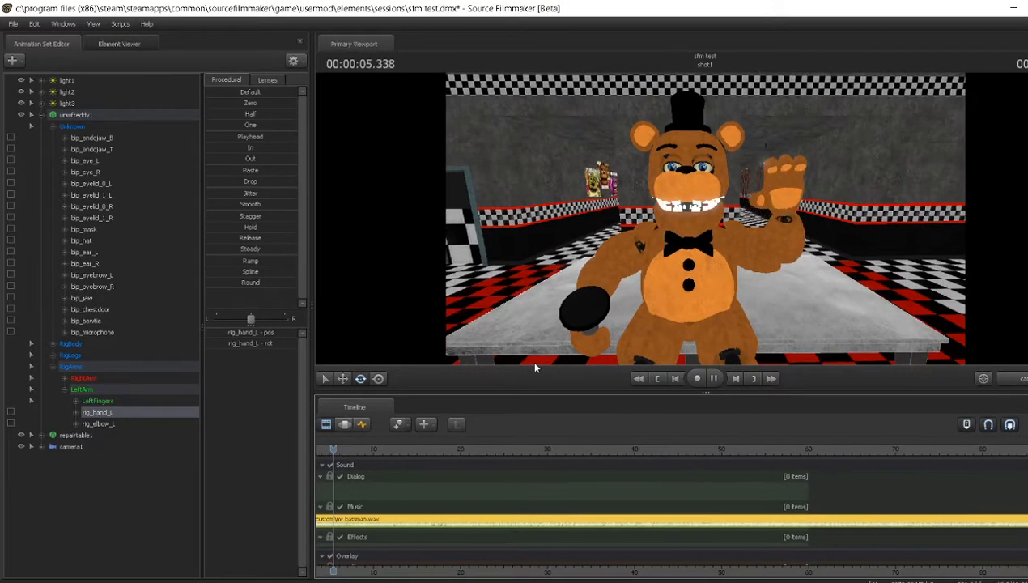
pyautogui.press('space')
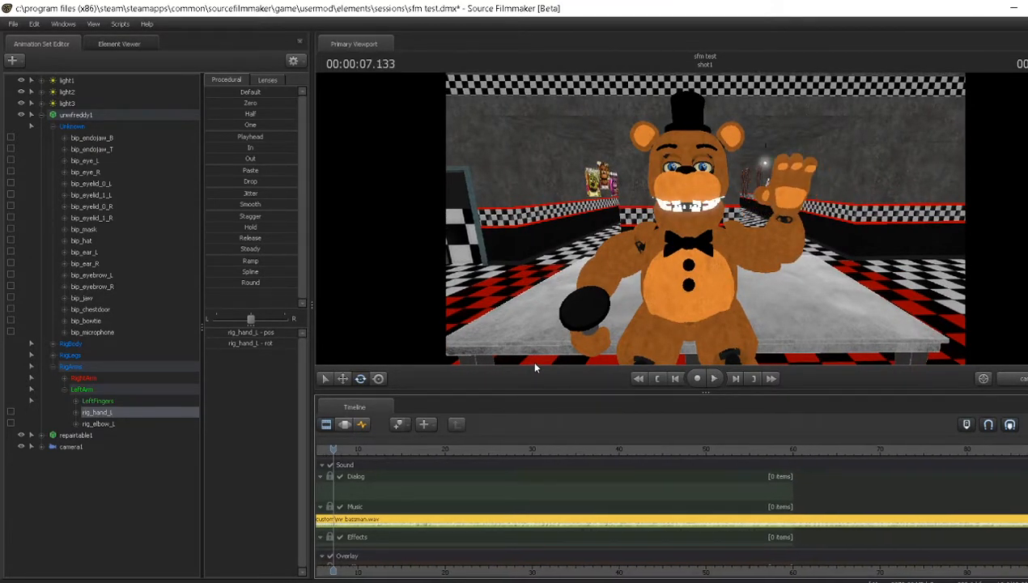
pyautogui.press('Home')
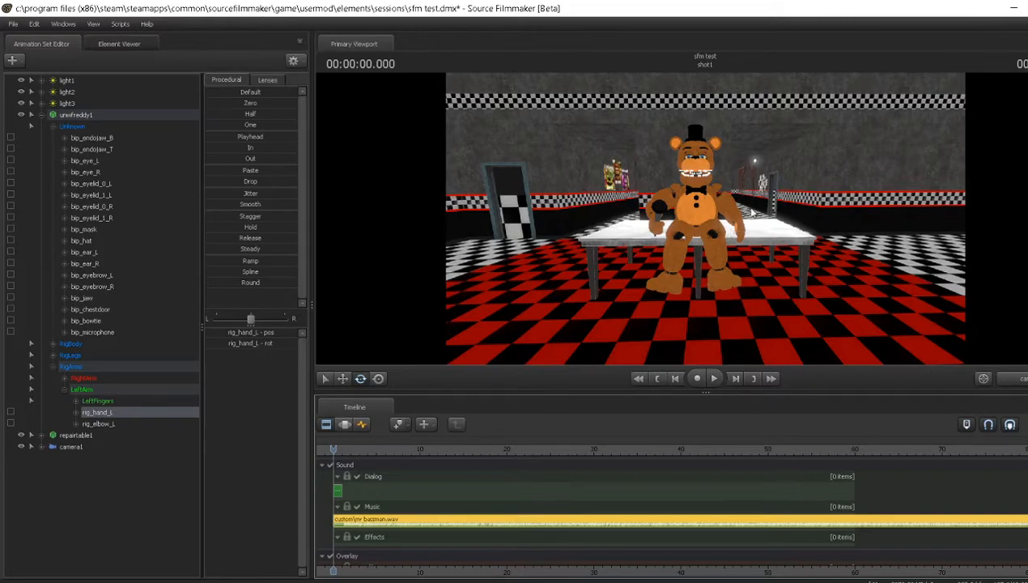
# - Enable lighting in the viewport and add override materials to unwfreddy1
pyautogui.rightClick(760, 217)
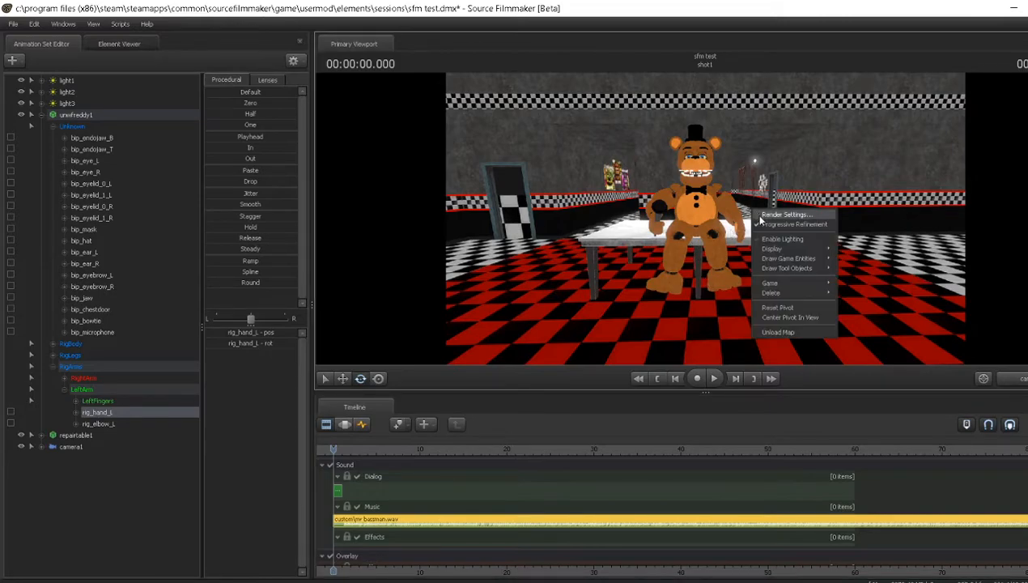
pyautogui.click(779, 239)
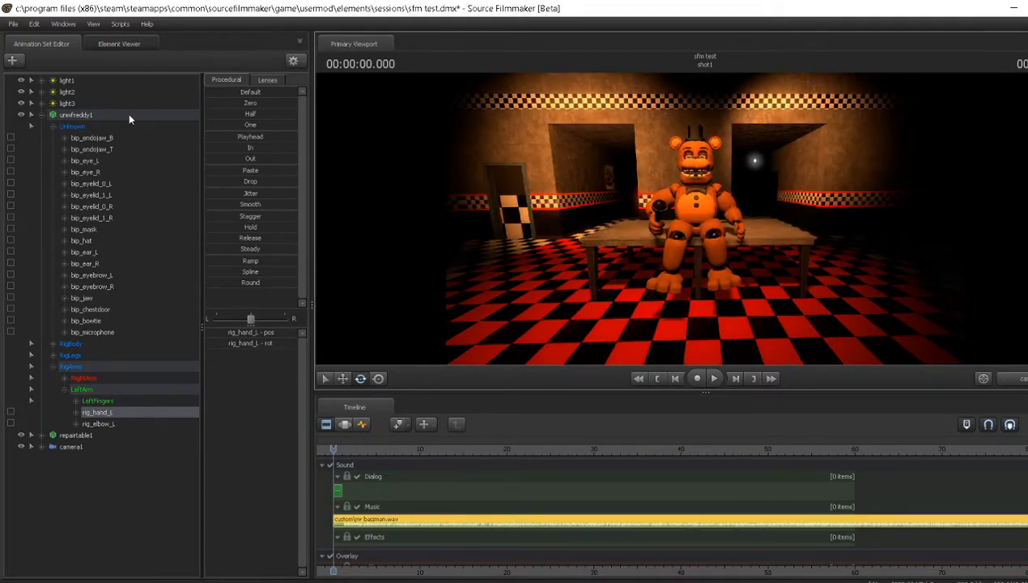
pyautogui.rightClick(79, 115)
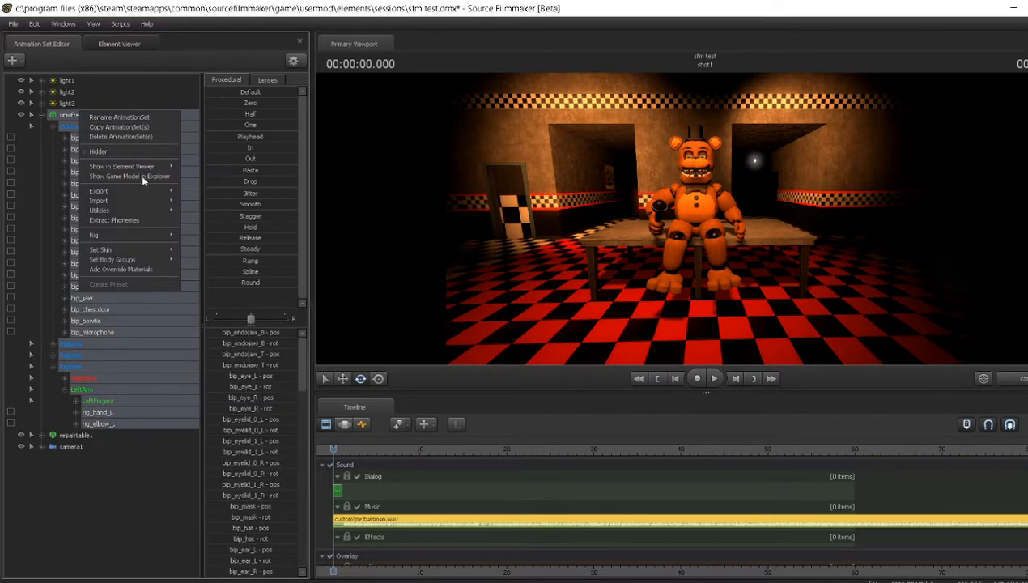
pyautogui.click(144, 270)
# - Show unwfreddy1's model in the Element Viewer and expand its materials down to the unwfreddy1 material's attributes
pyautogui.rightClick(129, 116)
pyautogui.click(127, 113)
pyautogui.rightClick(127, 113)
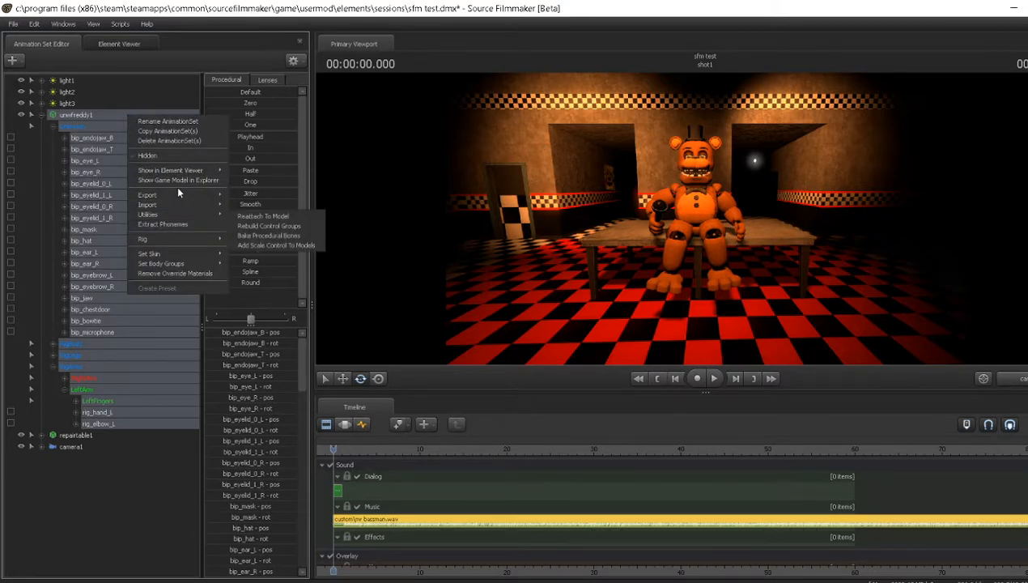
pyautogui.moveTo(204, 170)
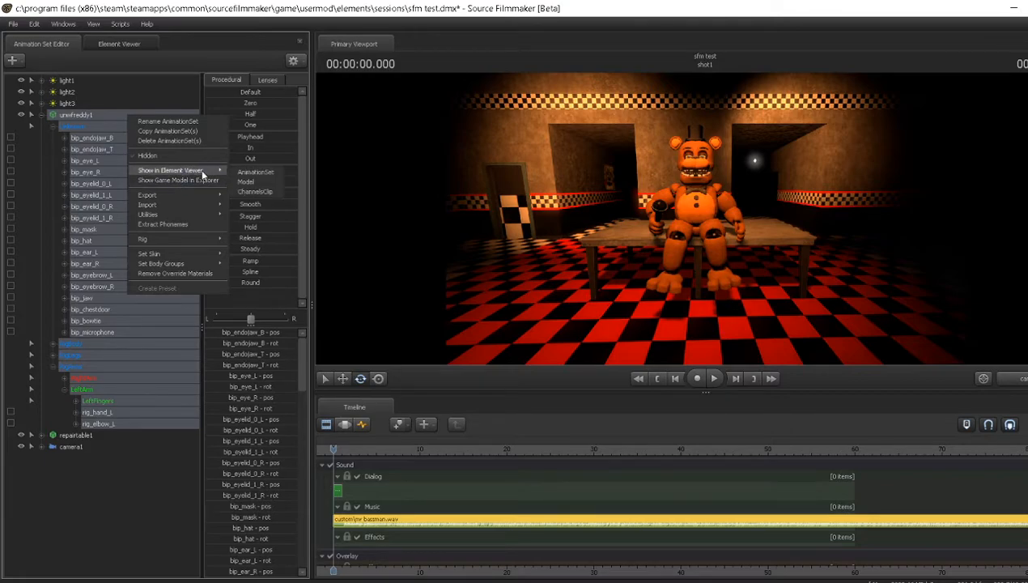
pyautogui.click(252, 181)
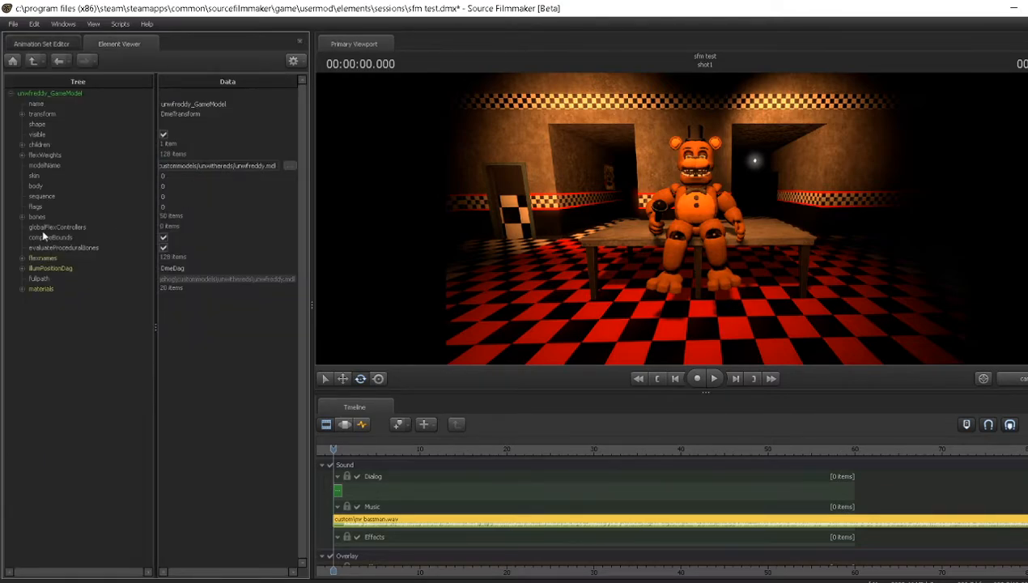
pyautogui.click(27, 289)
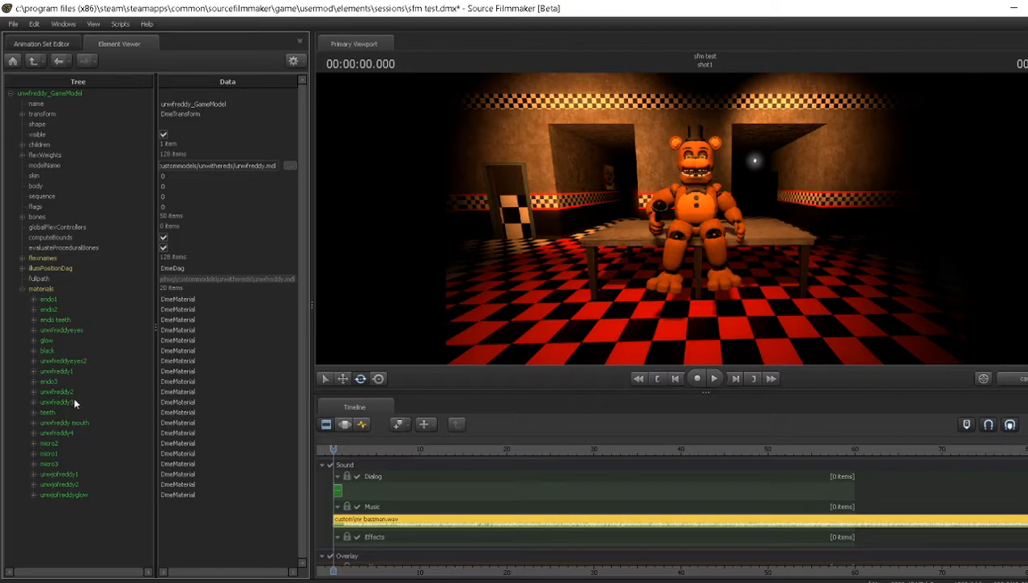
pyautogui.click(35, 371)
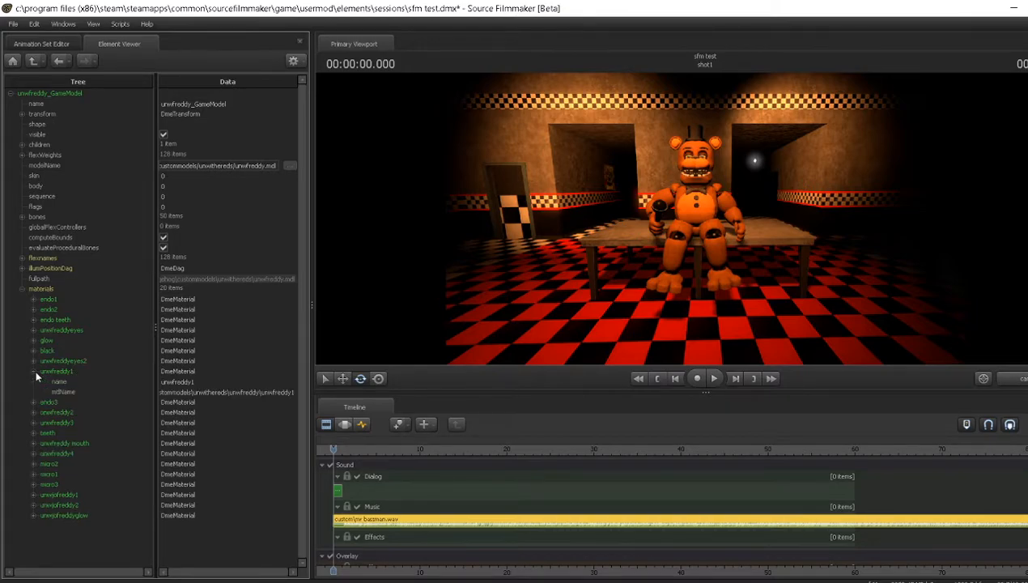
# - Add a float attribute named $phongboost to the unwfreddy1 material
pyautogui.rightClick(63, 371)
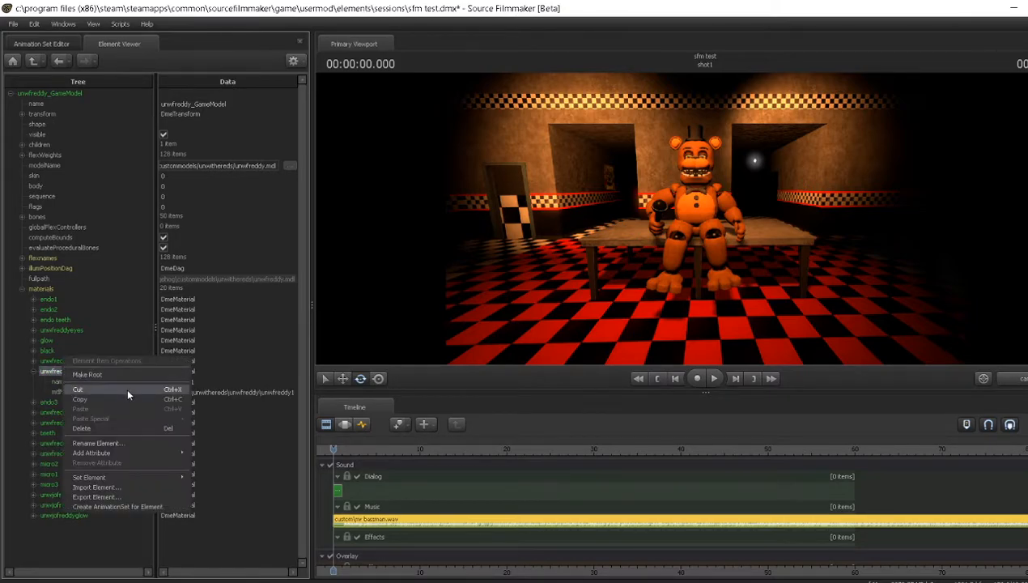
pyautogui.moveTo(126, 454)
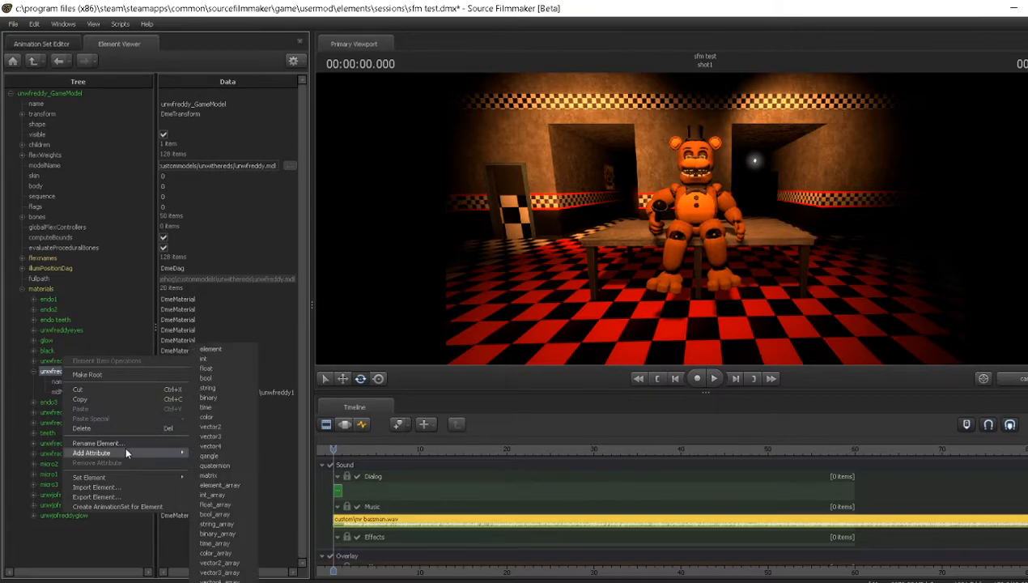
pyautogui.click(206, 368)
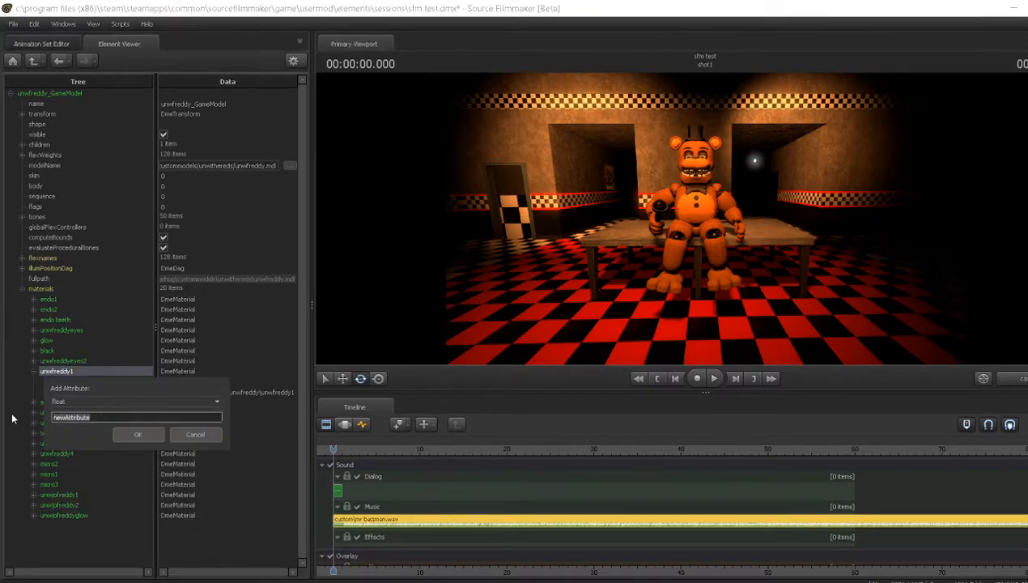
pyautogui.press('BackSpace')
pyautogui.press('Return')
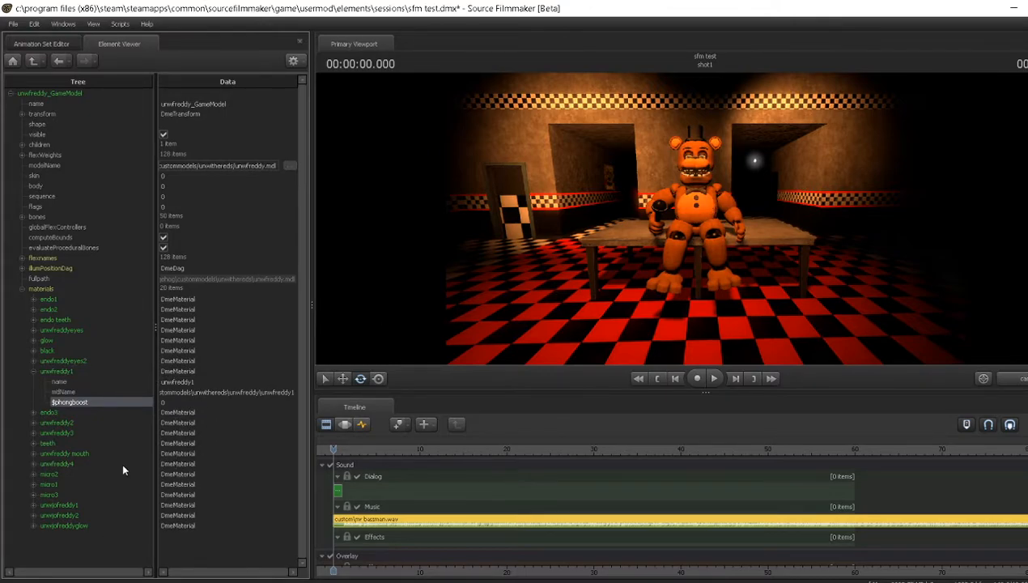
# - Try $phongboost values of 6, 3 and 1 on the unwfreddy1 material
pyautogui.click(169, 393)
pyautogui.click(172, 402)
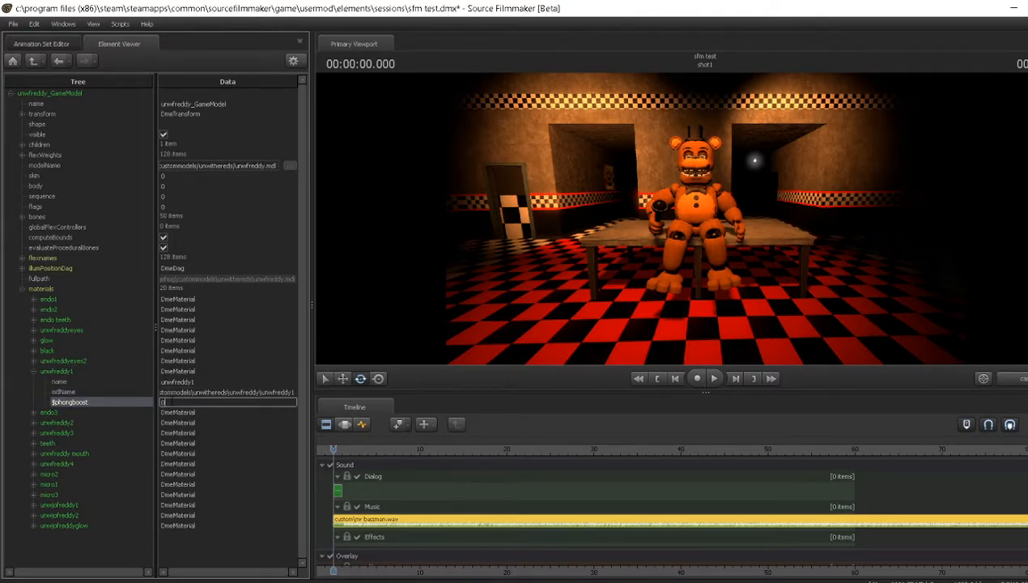
pyautogui.write('6')
pyautogui.press('Return')
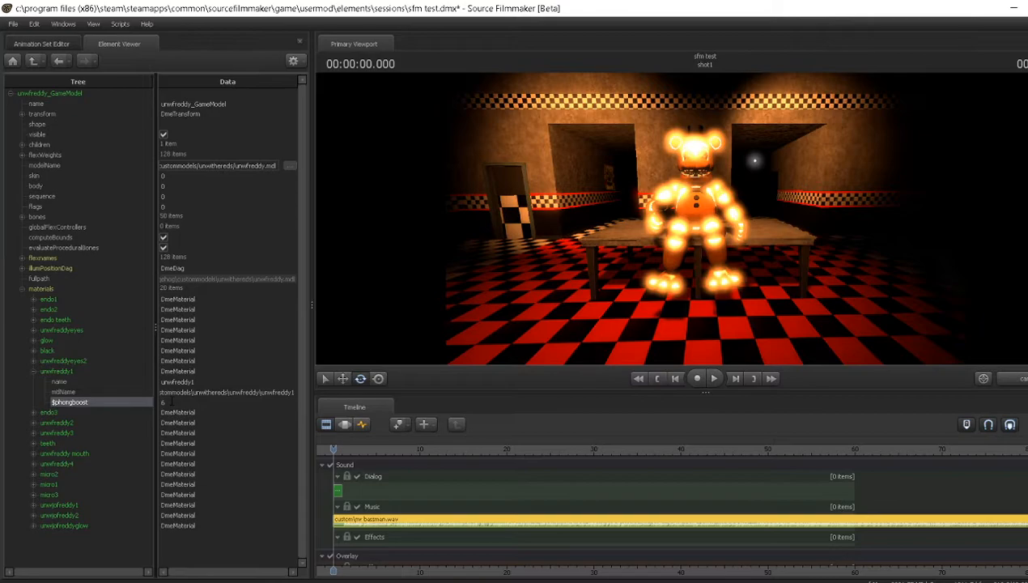
pyautogui.click(174, 402)
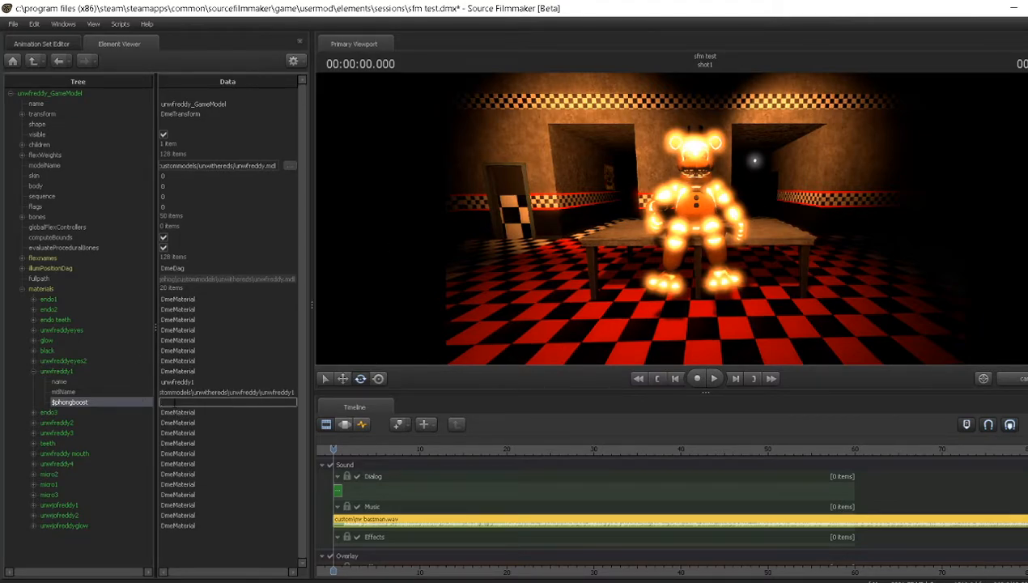
pyautogui.write('3')
pyautogui.press('Return')
pyautogui.click(167, 401)
pyautogui.write('1')
pyautogui.press('Return')
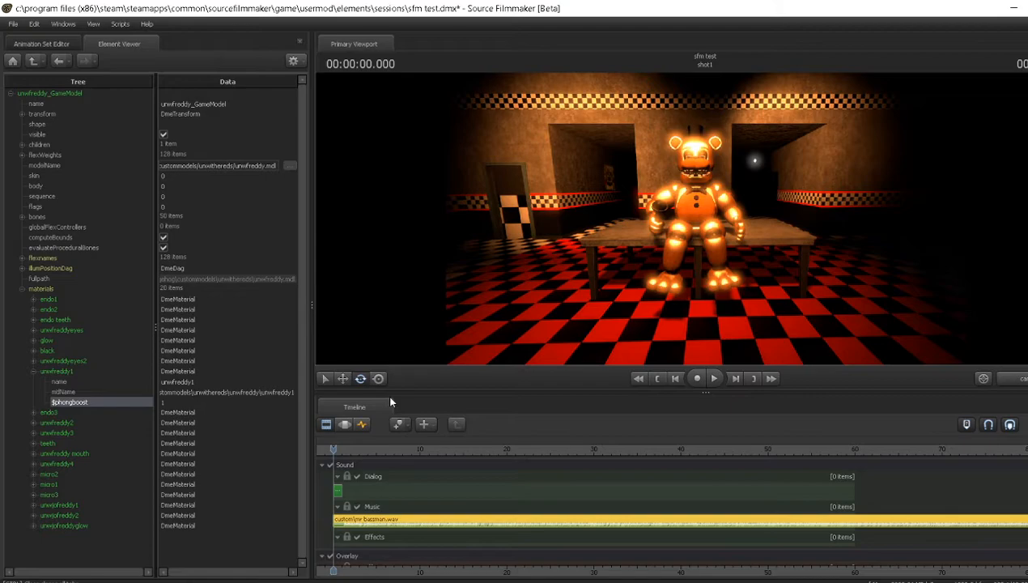
# - Set the unwfreddy1 material's $phongboost to 0.2 while checking Freddy's shine through the work camera
pyautogui.click(1017, 378)
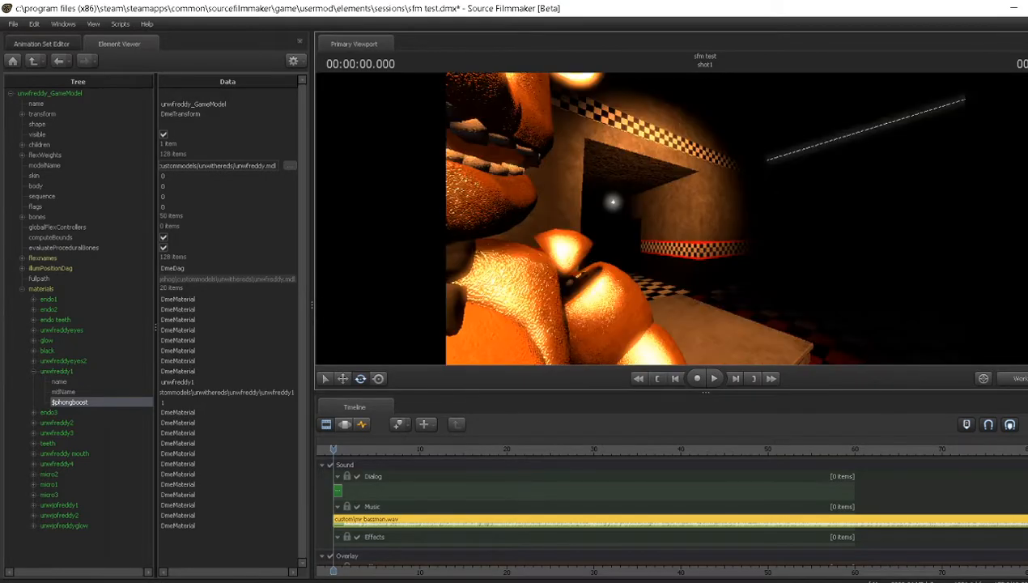
pyautogui.moveTo(705, 219); pyautogui.dragTo(617, 246)
pyautogui.doubleClick(174, 402)
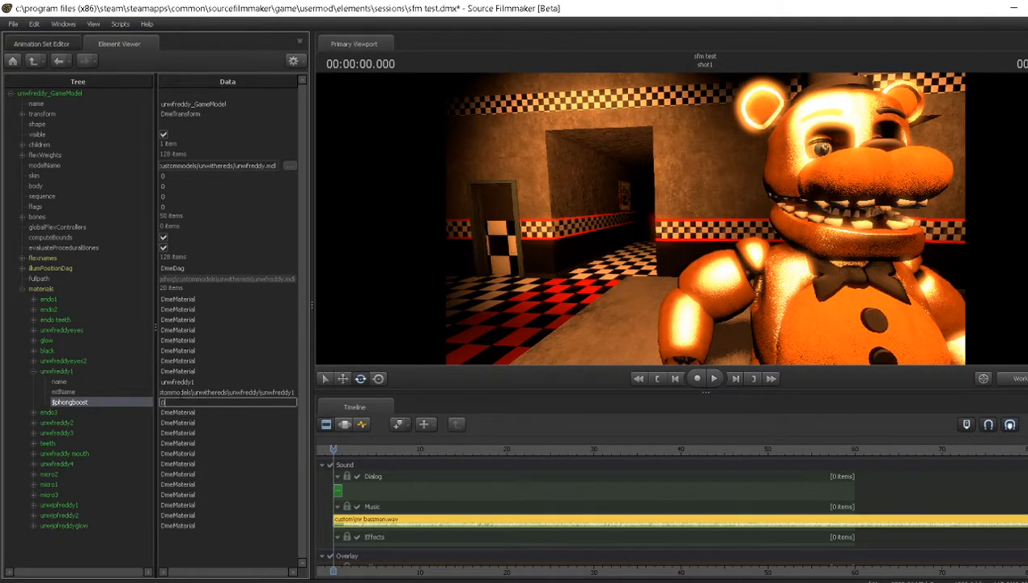
pyautogui.press('Return')
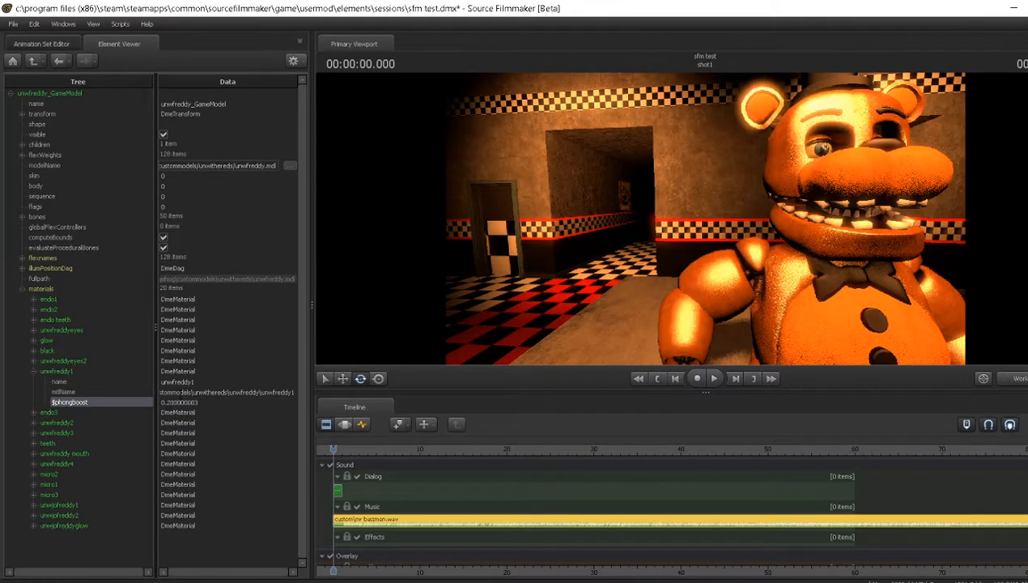
pyautogui.moveTo(442, 307); pyautogui.dragTo(336, 312)
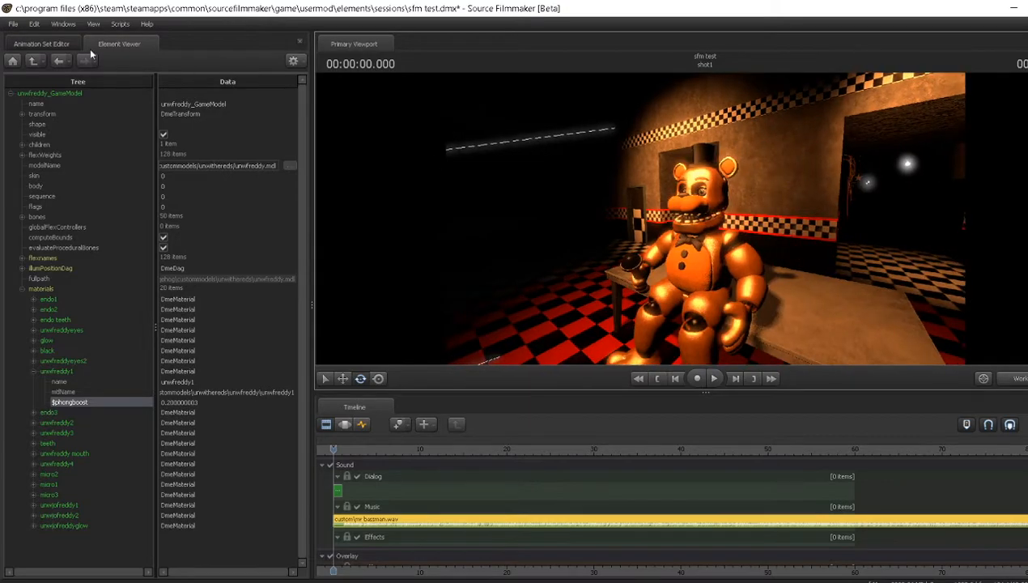
# - Lower the intensity of light2, light3 and light1 to darken the scene around Freddy
pyautogui.click(55, 45)
pyautogui.click(73, 82)
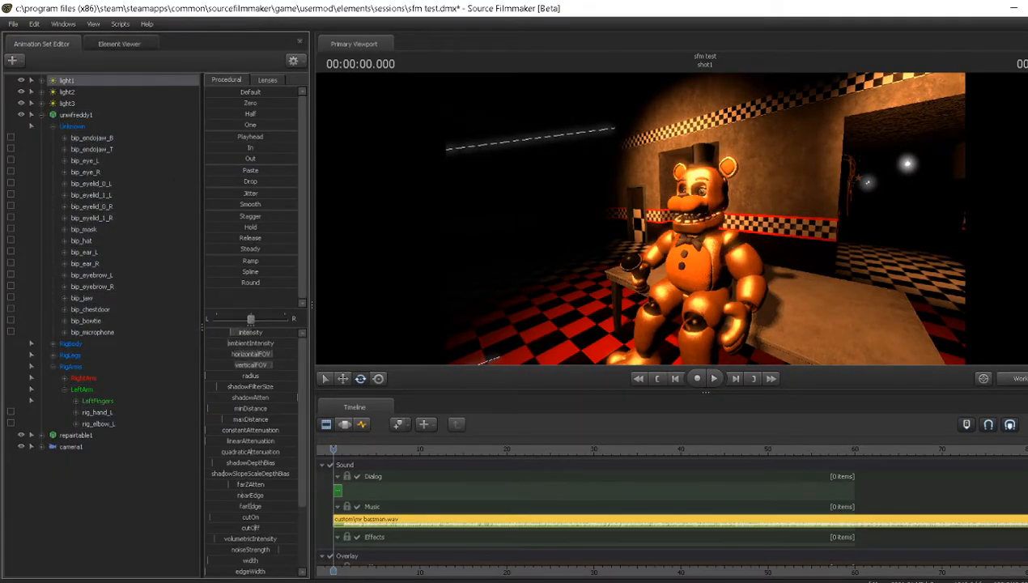
pyautogui.click(73, 92)
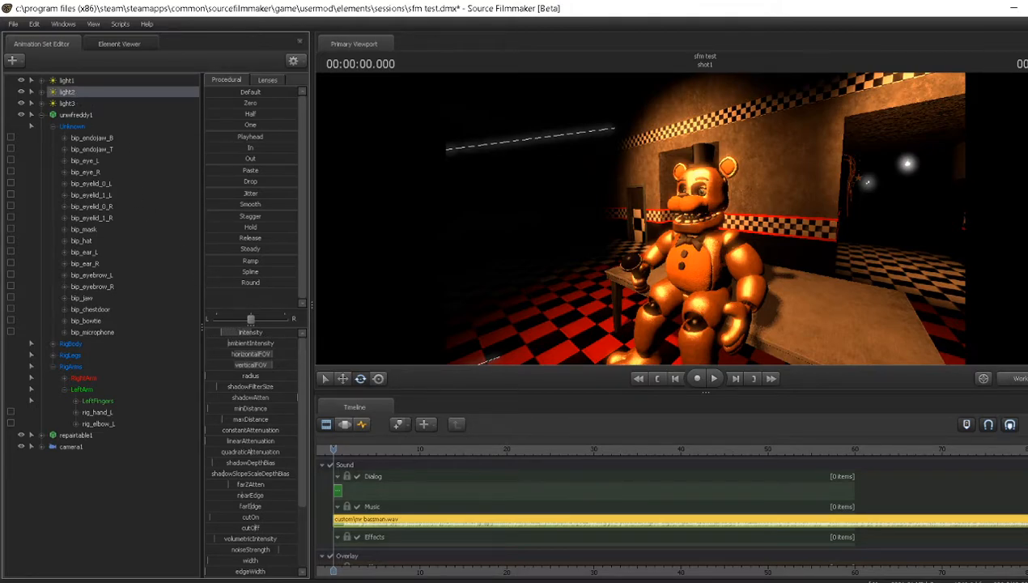
pyautogui.click(362, 426)
pyautogui.moveTo(265, 334); pyautogui.dragTo(238, 333)
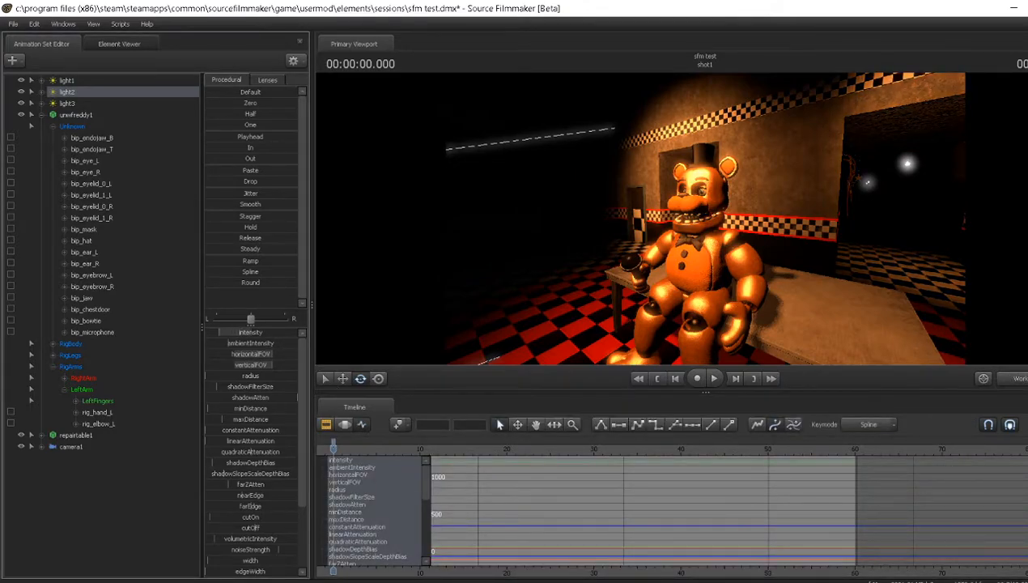
pyautogui.click(89, 103)
pyautogui.moveTo(258, 332); pyautogui.dragTo(217, 333)
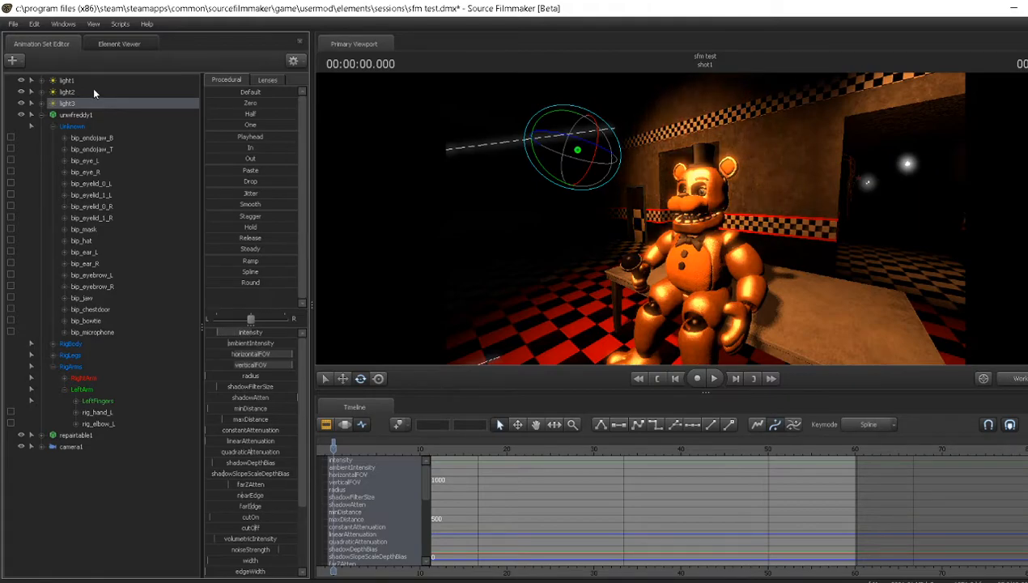
pyautogui.click(85, 81)
pyautogui.moveTo(243, 332); pyautogui.dragTo(222, 332)
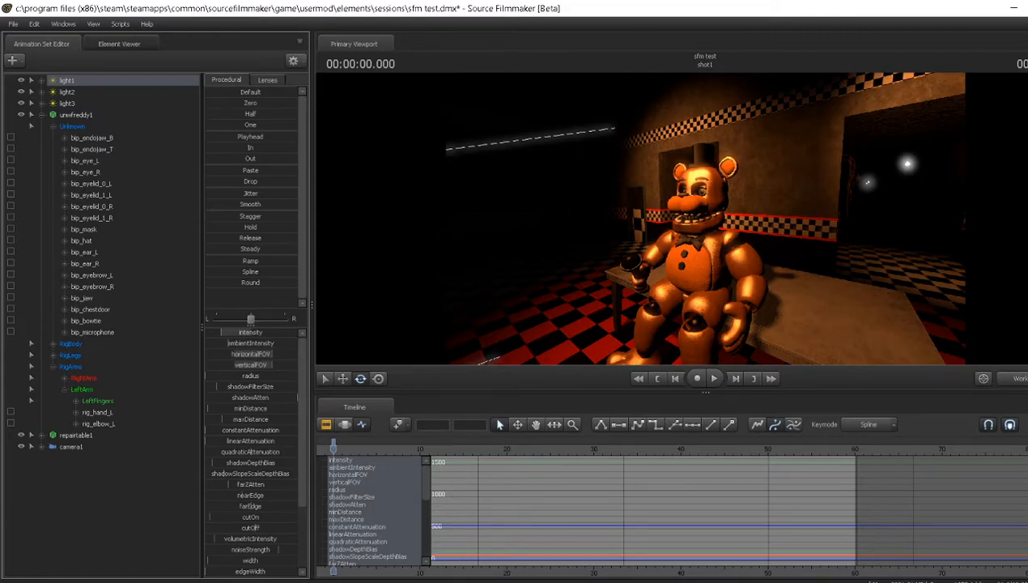
# - Show unwfreddy1's game model in the Element Viewer again and expand its materials list
pyautogui.rightClick(81, 117)
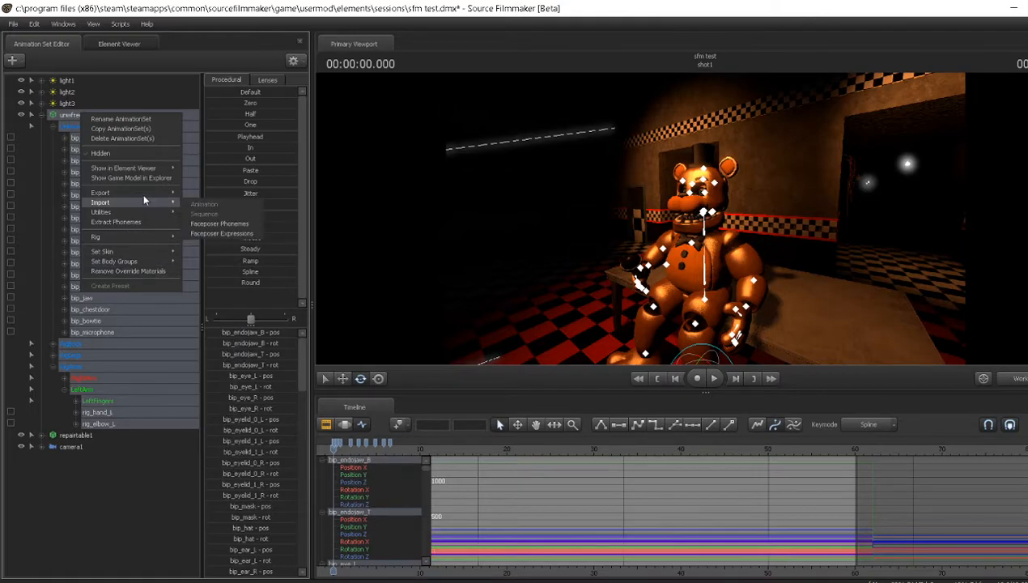
pyautogui.moveTo(156, 170)
pyautogui.click(194, 173)
pyautogui.click(22, 290)
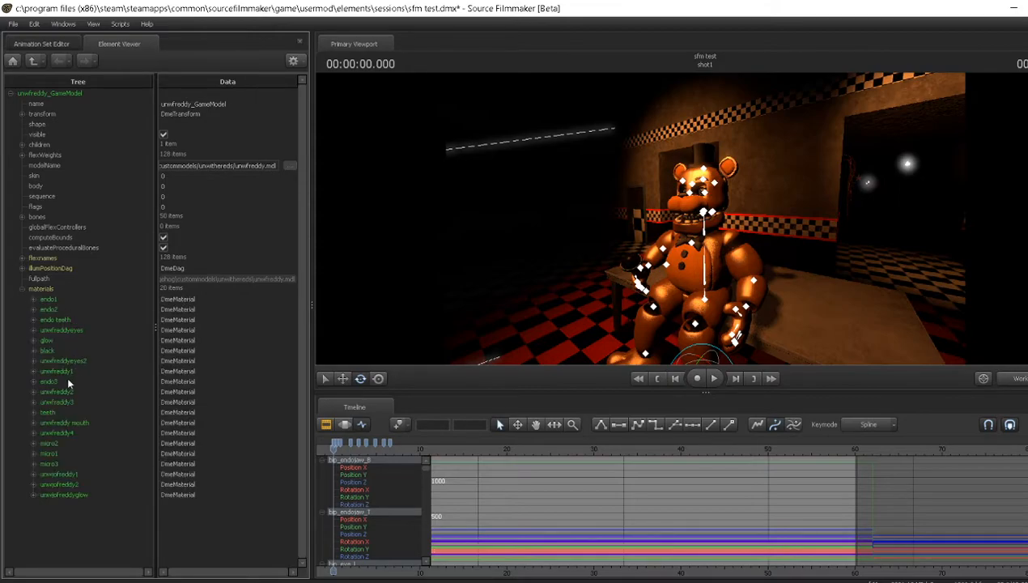
# - Add a color attribute named $color to the unwfreddy mouth material
pyautogui.rightClick(78, 423)
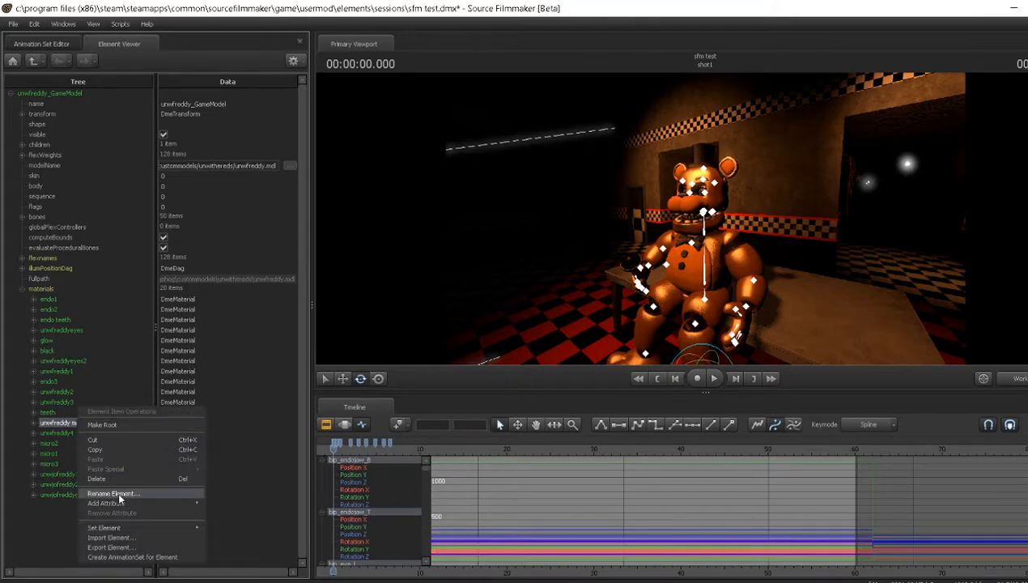
pyautogui.moveTo(126, 504)
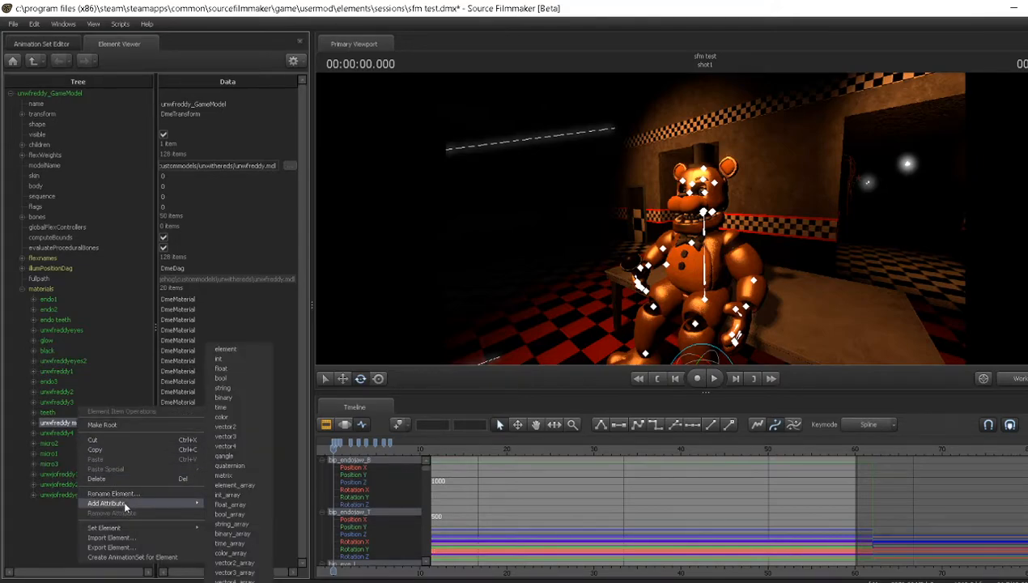
pyautogui.click(242, 417)
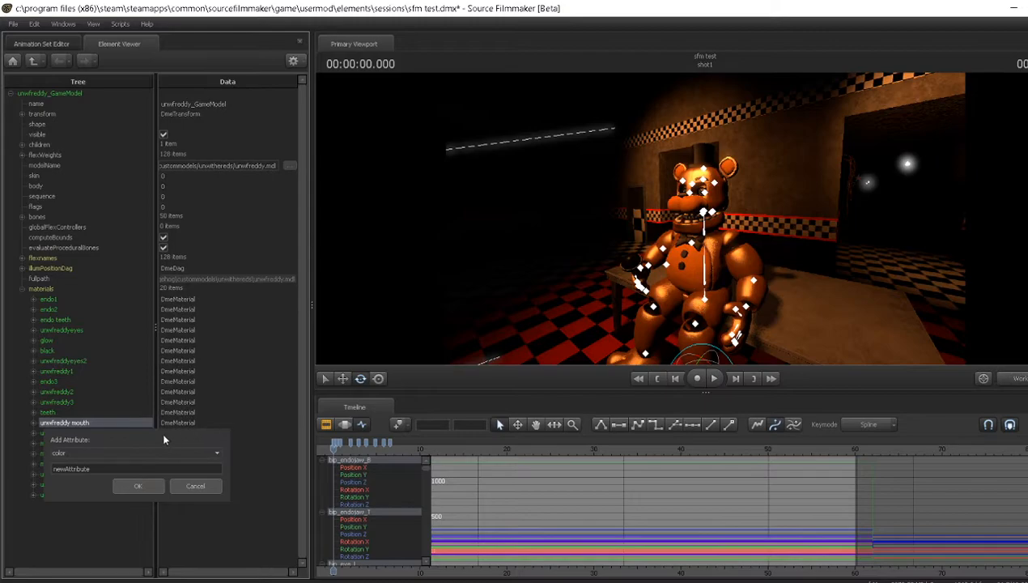
pyautogui.moveTo(108, 469); pyautogui.dragTo(23, 472)
pyautogui.press('BackSpace')
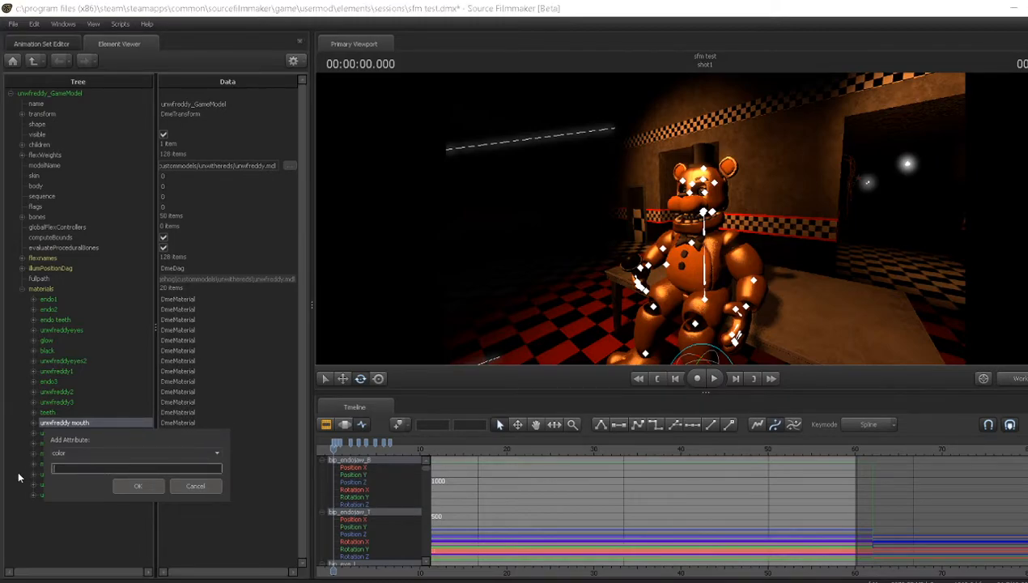
pyautogui.write('$color')
pyautogui.click(139, 486)
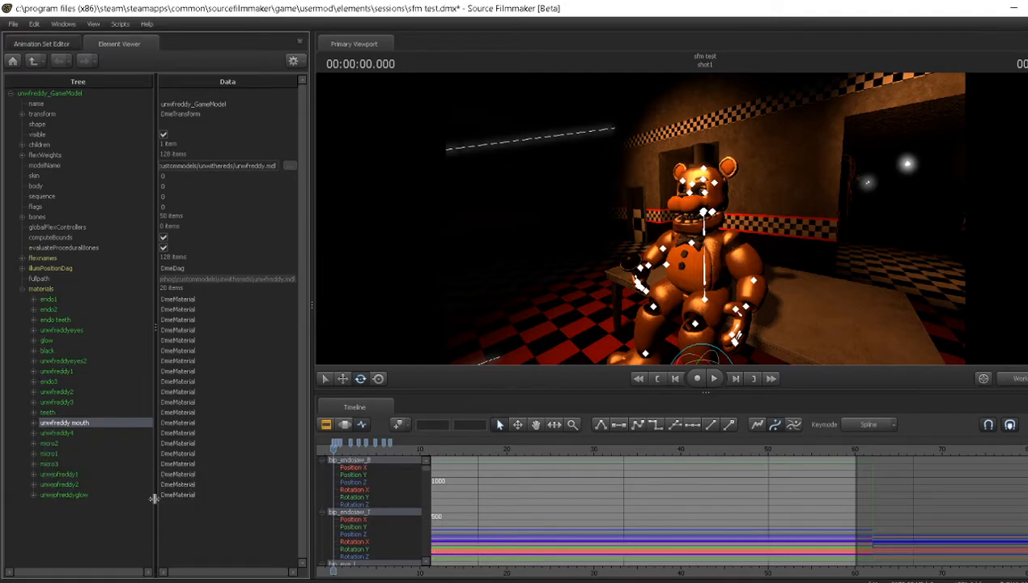
# - Set the unwfreddy mouth material's $color to a dark green
pyautogui.click(33, 423)
pyautogui.click(174, 456)
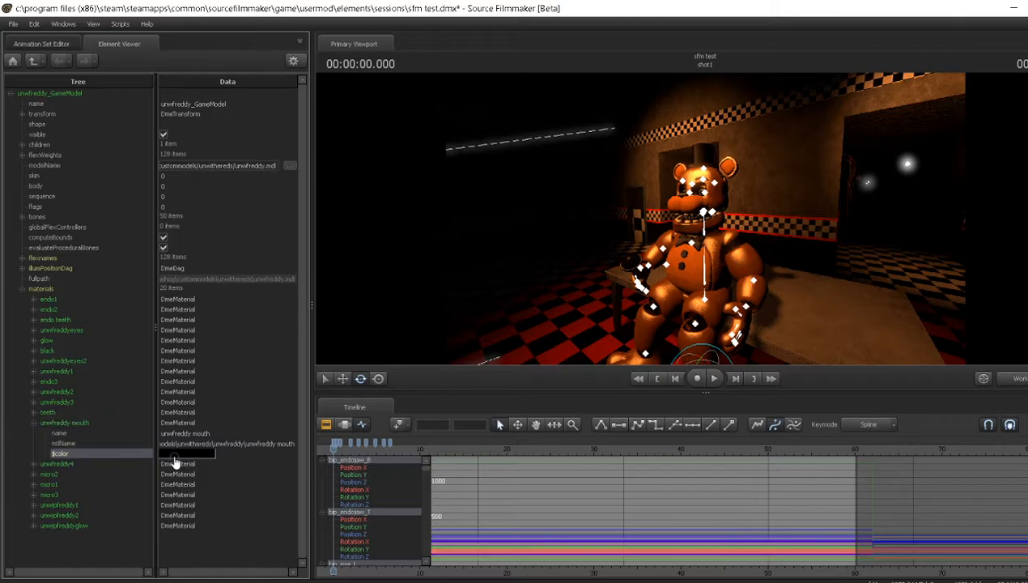
pyautogui.click(273, 538)
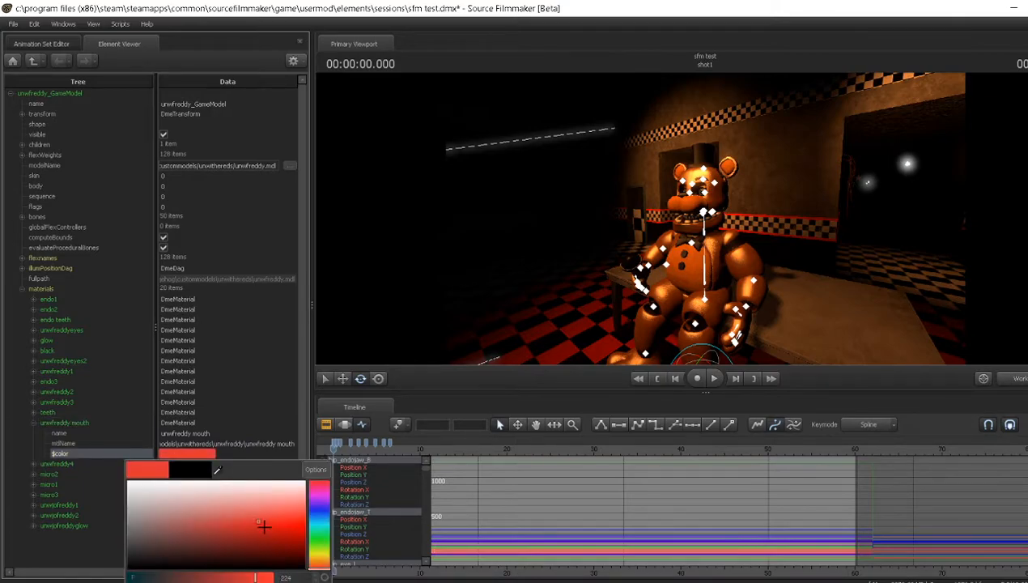
pyautogui.moveTo(273, 538)
pyautogui.mouseDown()
pyautogui.moveTo(294, 570)
pyautogui.moveTo(296, 558)
pyautogui.moveTo(308, 563)
pyautogui.moveTo(268, 544)
pyautogui.moveTo(323, 544)
pyautogui.mouseUp()
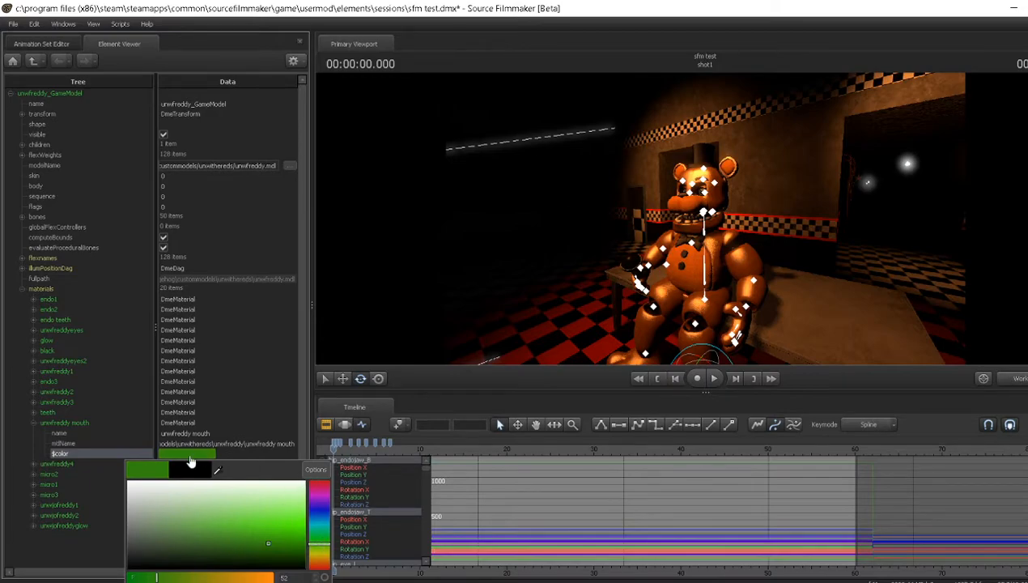
pyautogui.click(4, 443)
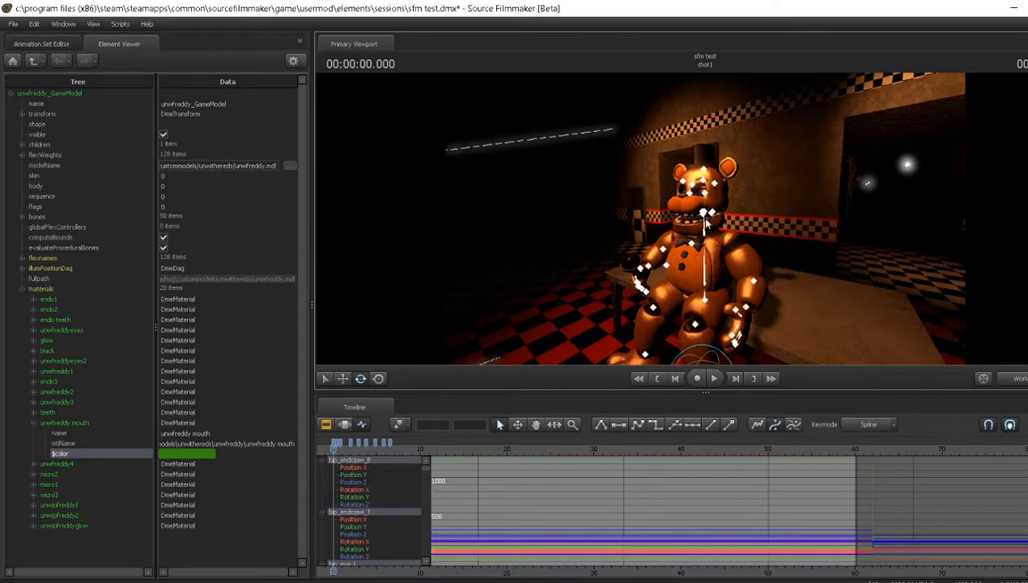
# - Examine Freddy's mouth colour from several sides through the work camera
pyautogui.moveTo(672, 218); pyautogui.dragTo(640, 231)
pyautogui.press('w')
pyautogui.press('a')
pyautogui.press('d')
pyautogui.press('s')
pyautogui.press('w')
pyautogui.press('w')
pyautogui.press('s')
# - Clear the selection of unwfreddy1's controls and play the shot through camera1, stopping at 00:00:04.316
pyautogui.click(30, 41)
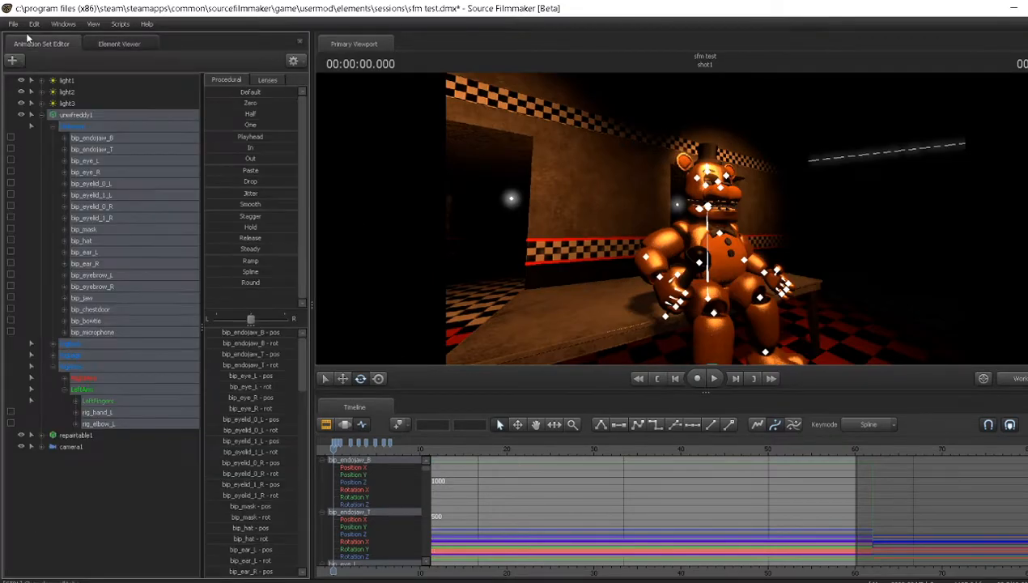
pyautogui.click(119, 453)
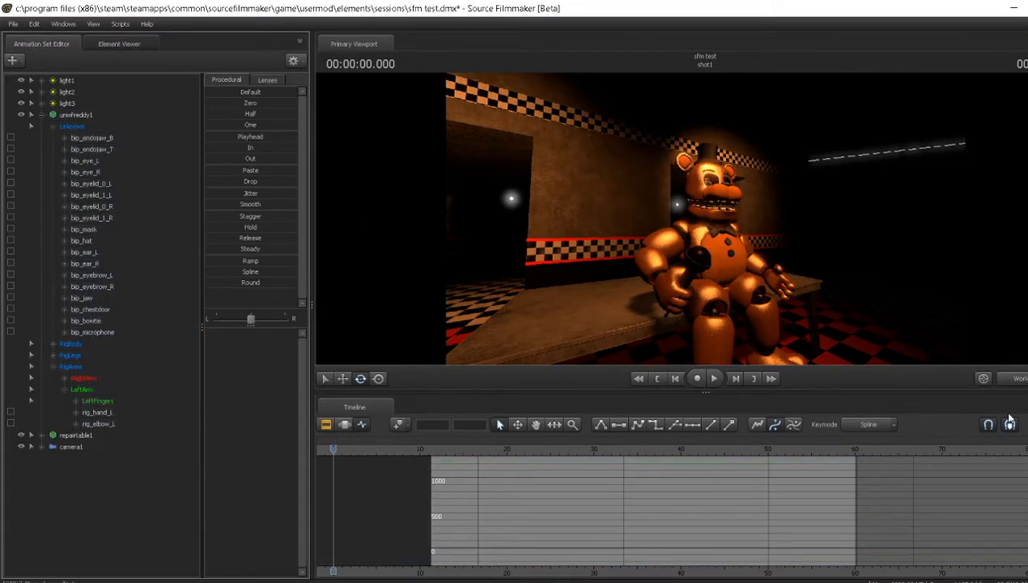
pyautogui.click(1019, 378)
pyautogui.press('space')
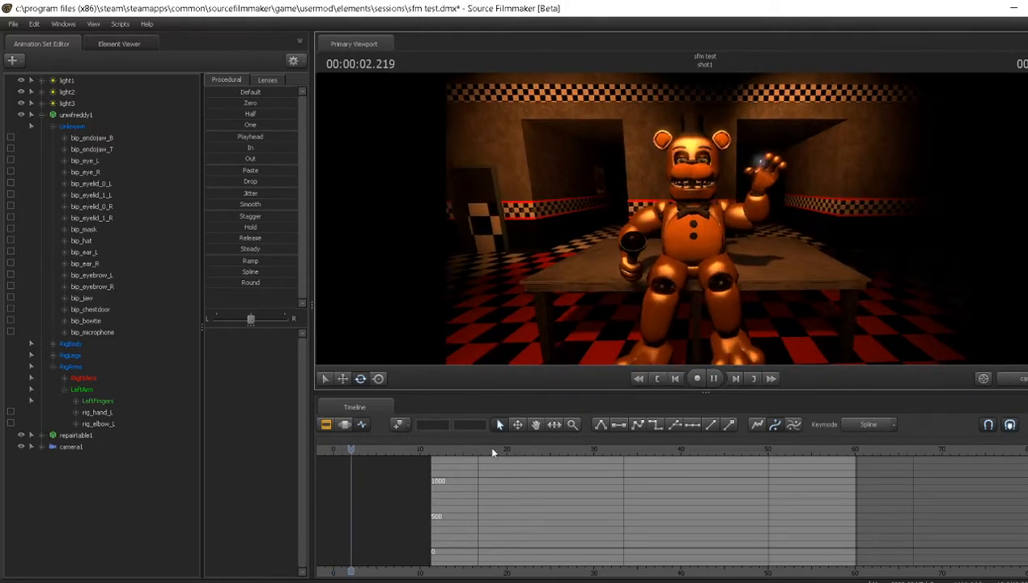
pyautogui.press('space')
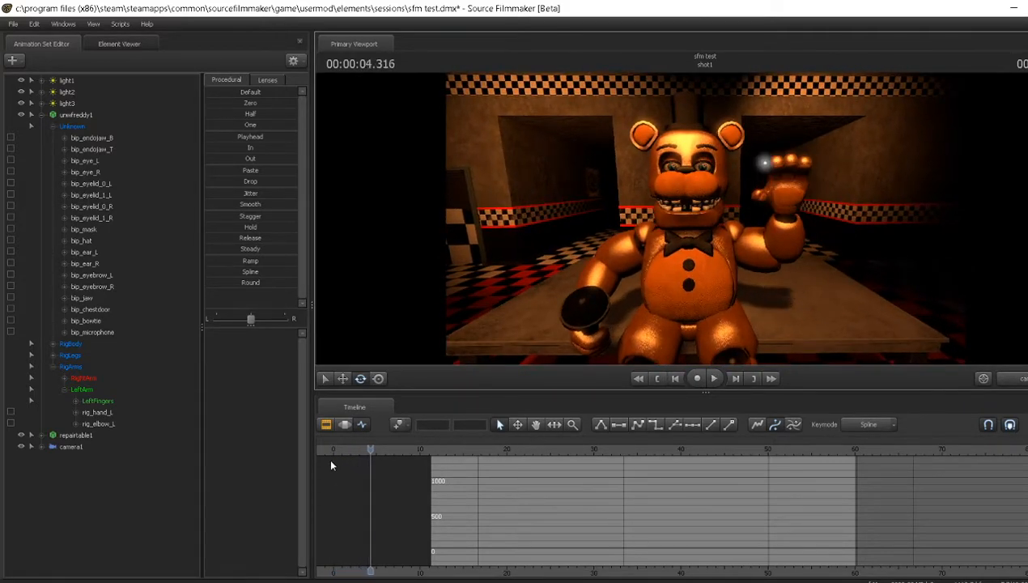
# - Trim shot1 and the movie's end to the playhead at 00:00:04.316, deleting the part after the cut
pyautogui.click(326, 426)
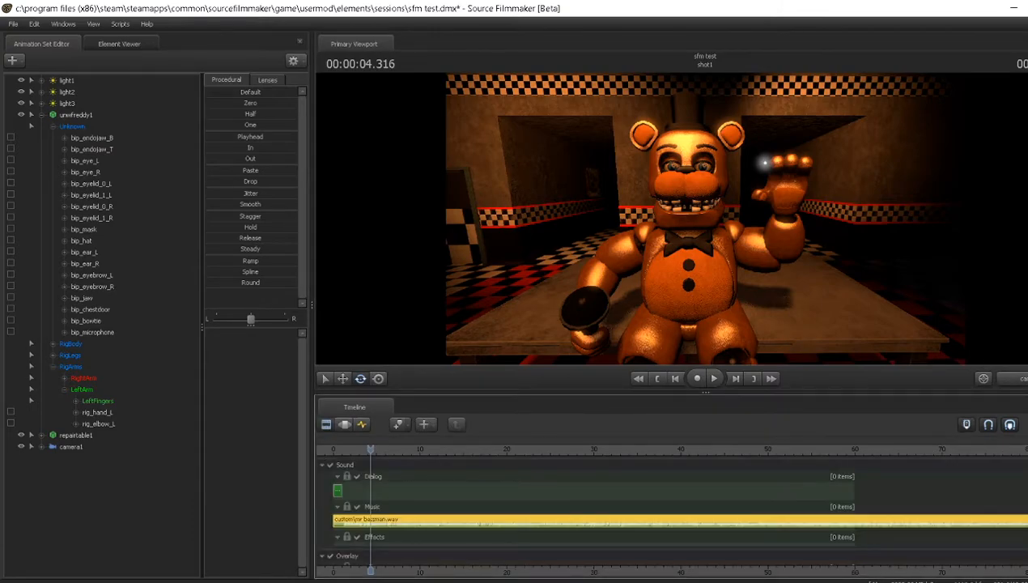
pyautogui.scroll(1, 672, 507)
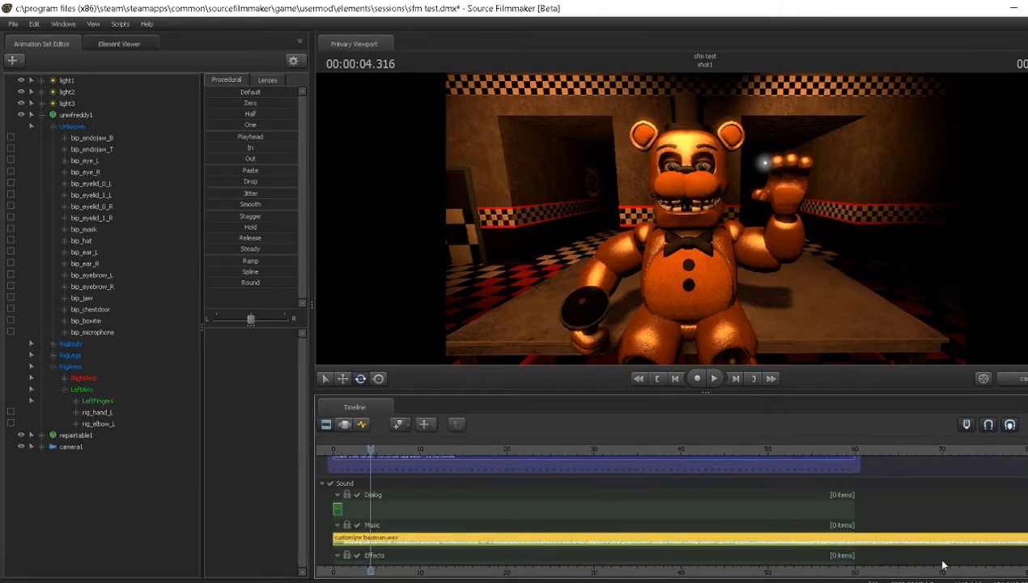
pyautogui.scroll(2, 672, 507)
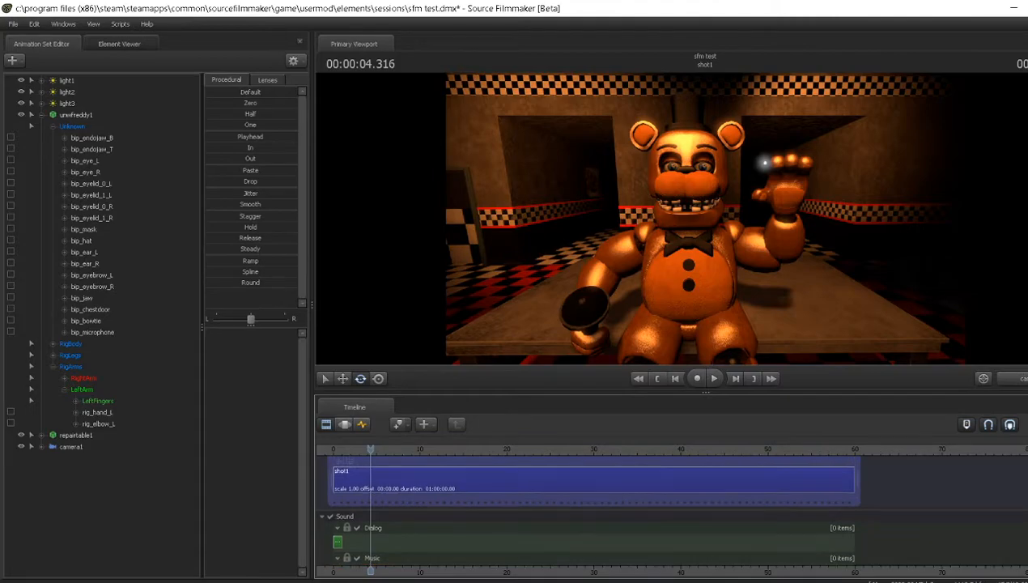
pyautogui.click(502, 476)
pyautogui.press('b')
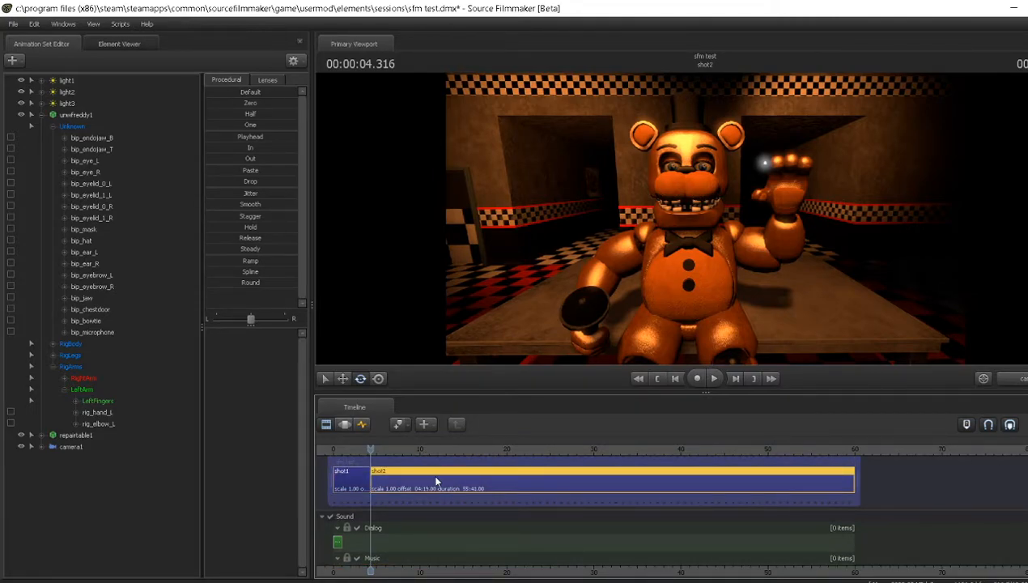
pyautogui.press('Delete')
pyautogui.moveTo(863, 487); pyautogui.dragTo(374, 500)
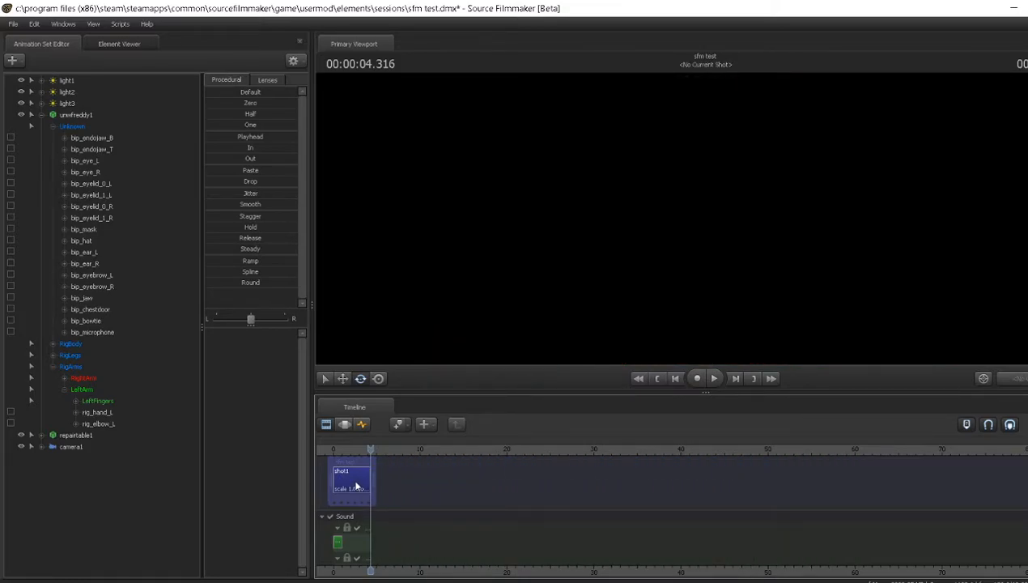
# - Split the background music clip at the playhead and delete the part after the cut
pyautogui.scroll(-3, 494, 507)
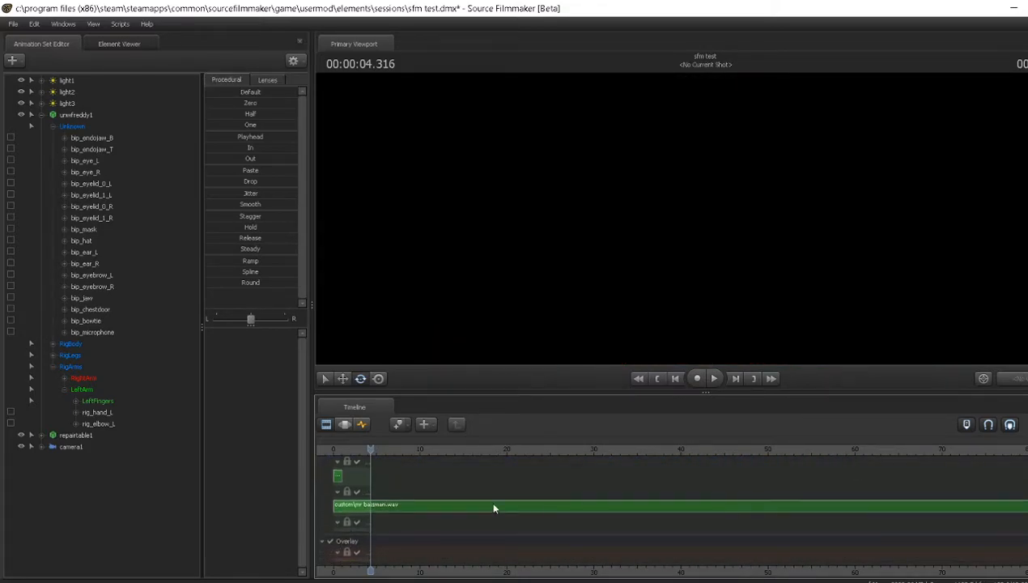
pyautogui.click(382, 505)
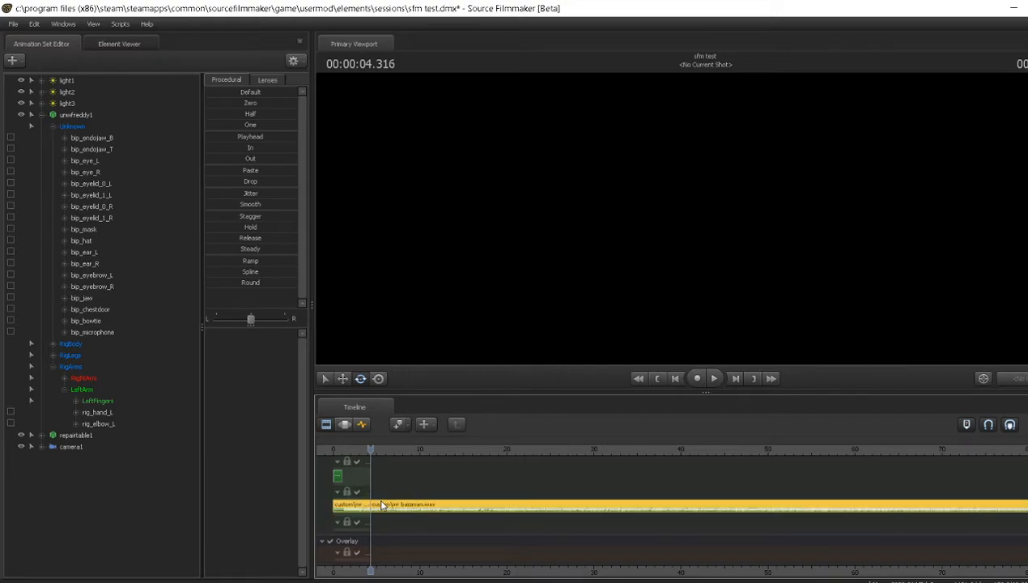
pyautogui.click(382, 504)
pyautogui.press('Delete')
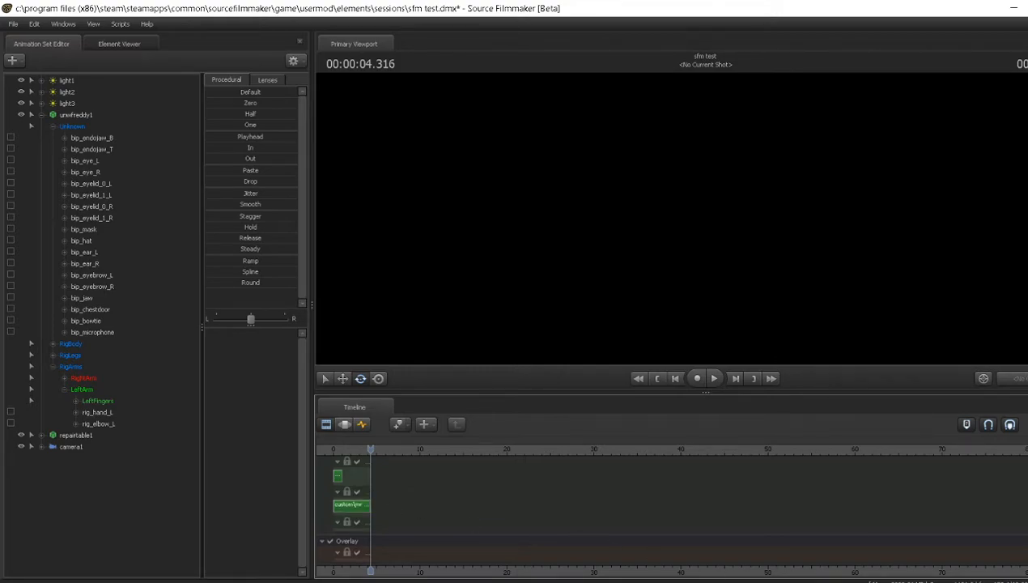
# - Play the trimmed shot from the beginning and return the playhead to the start
pyautogui.scroll(3, 348, 502)
pyautogui.press('Home')
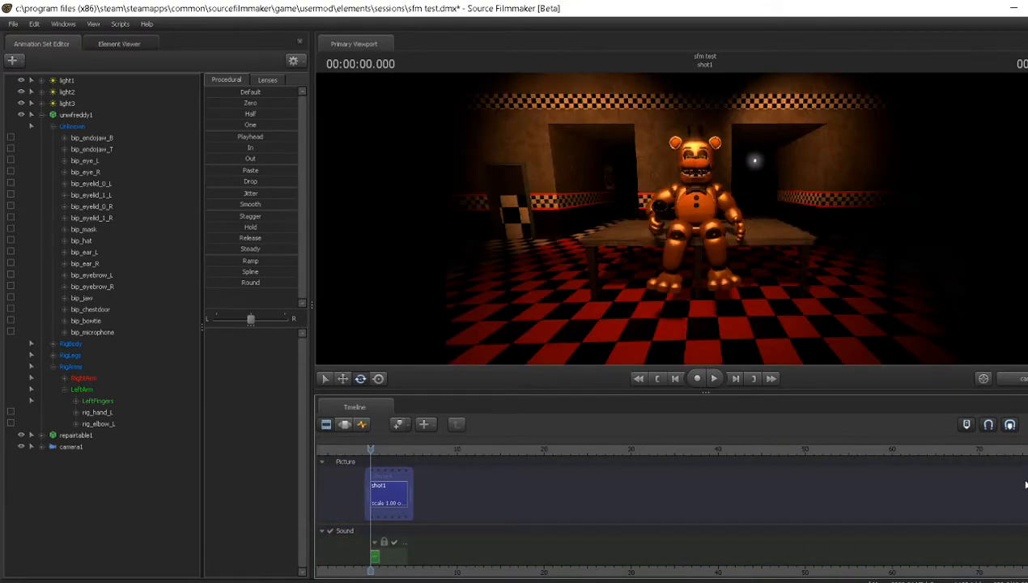
pyautogui.press('space')
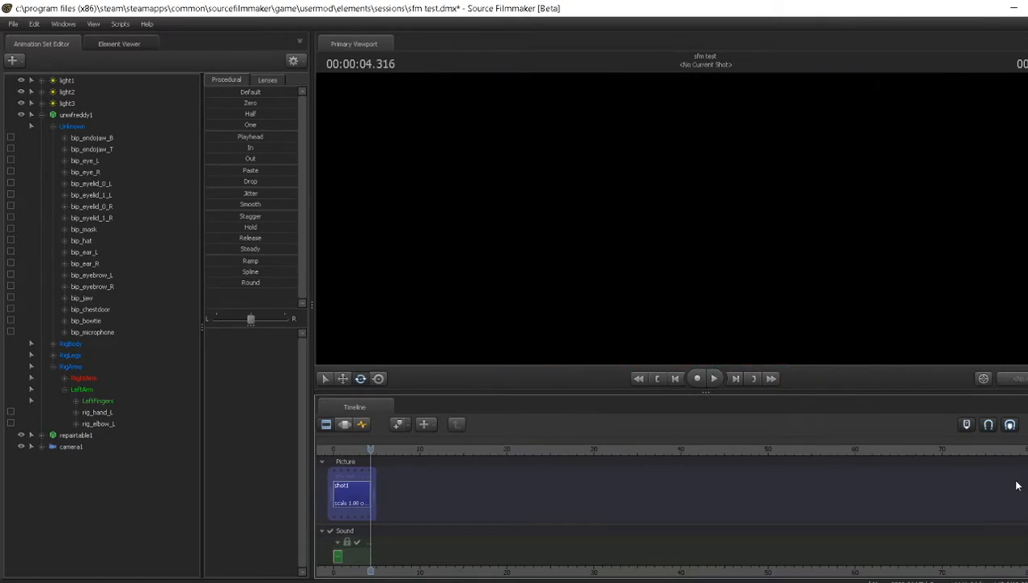
pyautogui.press('Home')
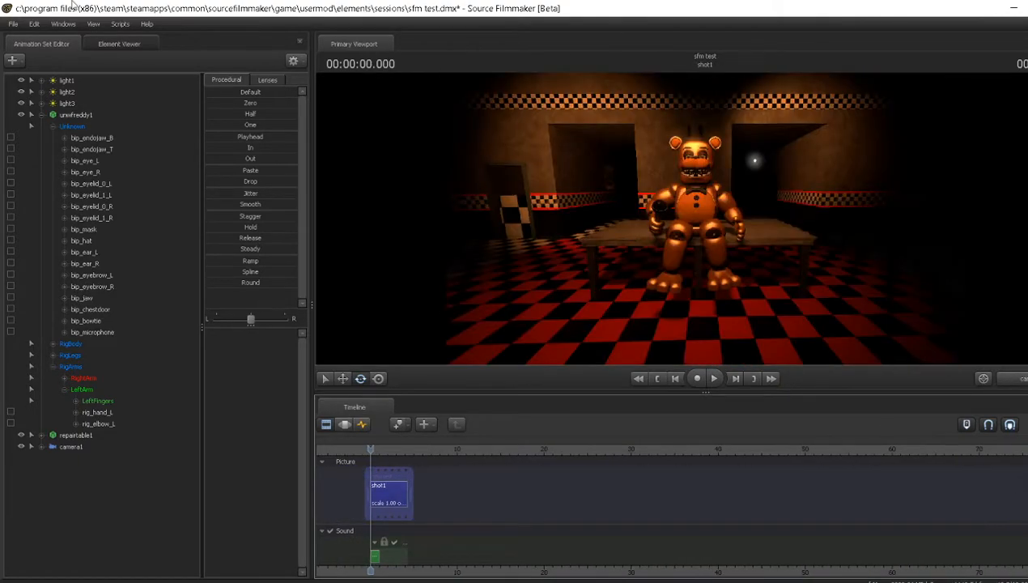
# - Start a movie export, saving the session along the way, and open the output file chooser
pyautogui.click(13, 23)
pyautogui.moveTo(54, 140)
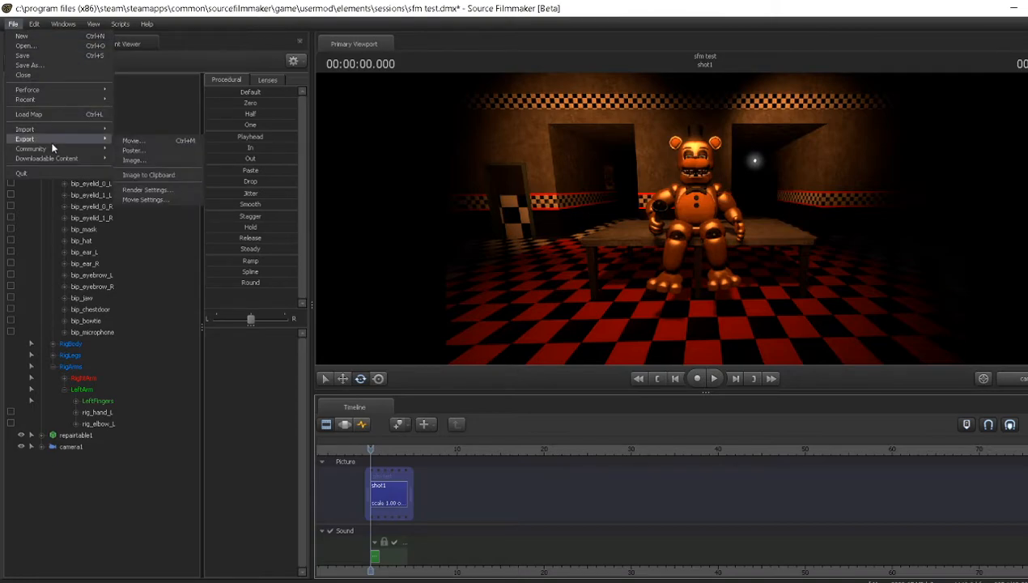
pyautogui.click(150, 140)
pyautogui.click(500, 314)
pyautogui.click(710, 237)
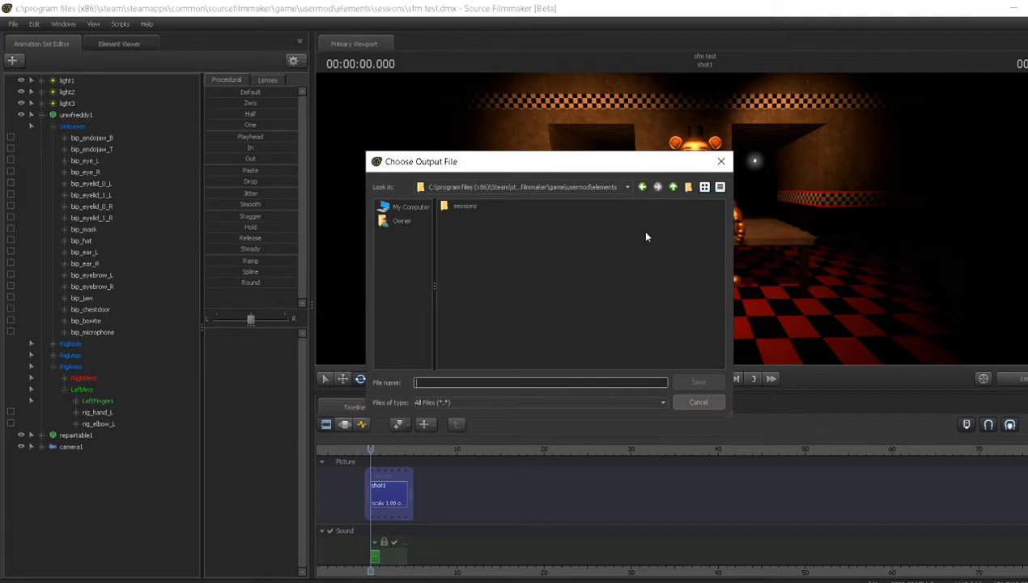
# - Set the movie's output file to "sfm test" in the C:\fnaf audio s folder
pyautogui.click(407, 208)
pyautogui.doubleClick(452, 209)
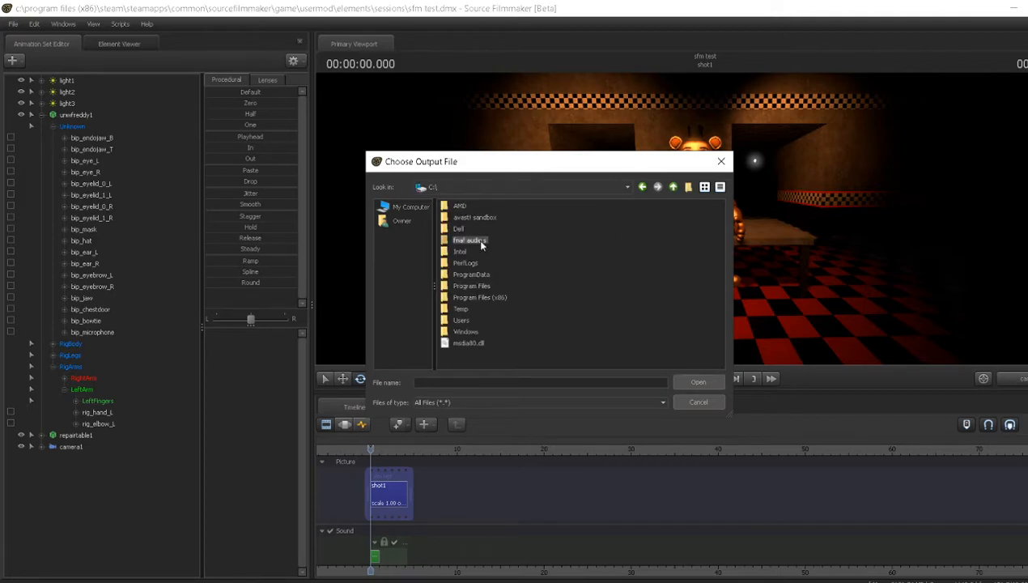
pyautogui.doubleClick(476, 239)
pyautogui.click(613, 382)
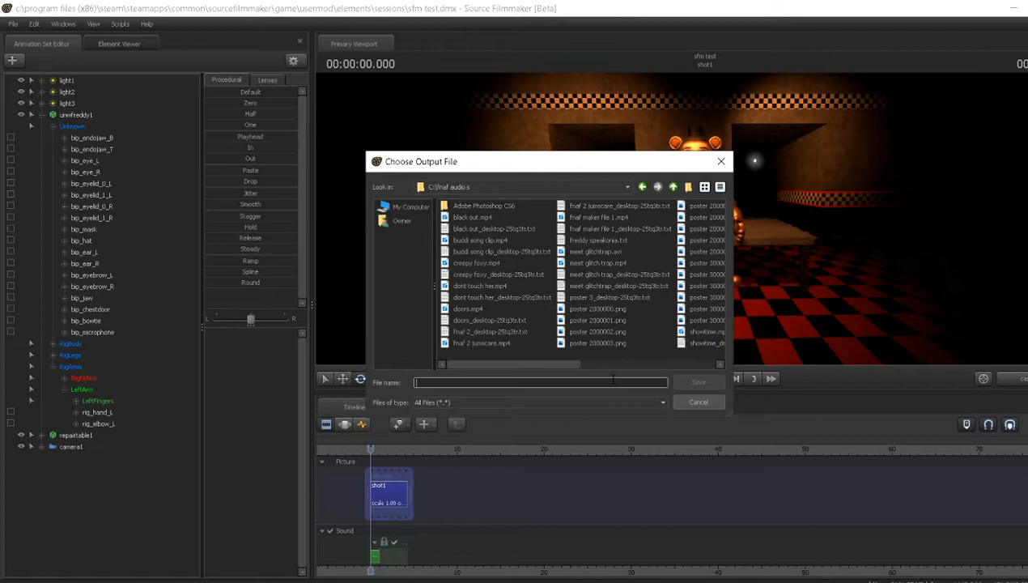
pyautogui.write('sfm')
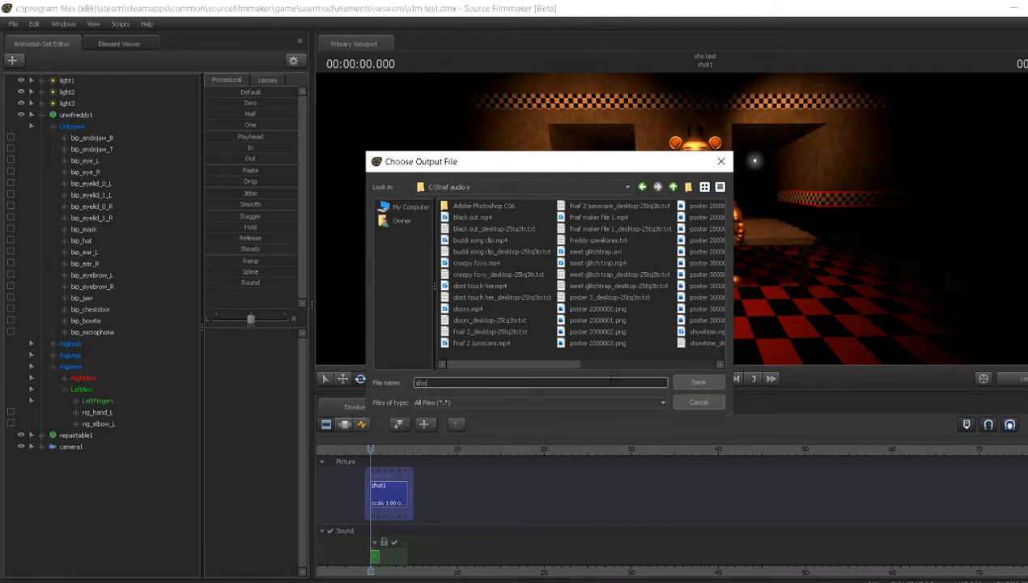
pyautogui.write(' test')
pyautogui.click(692, 386)
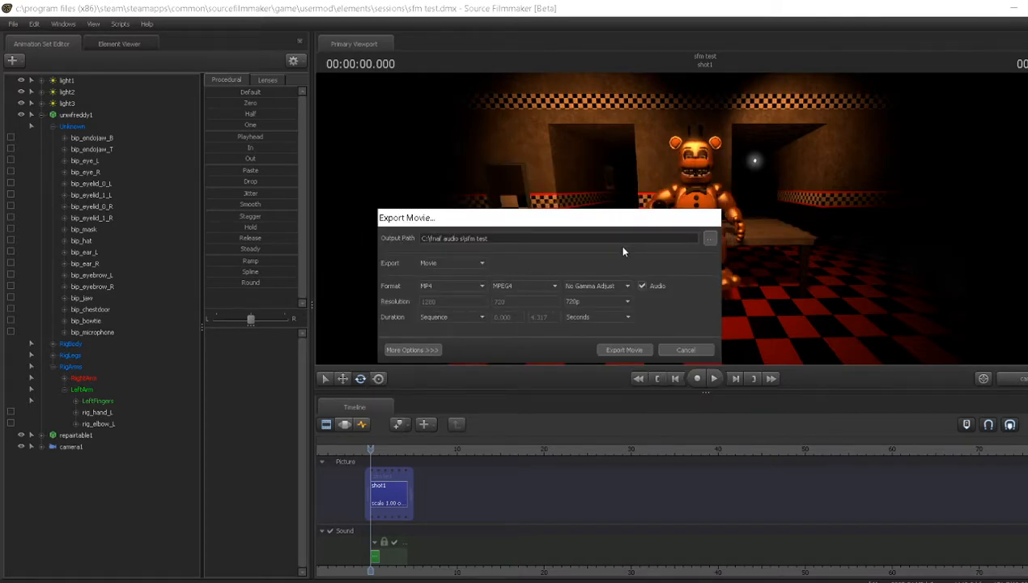
# - Expand the additional export options, open the entity drawing settings, and start exporting the 720p MP4 movie with audio
pyautogui.click(427, 349)
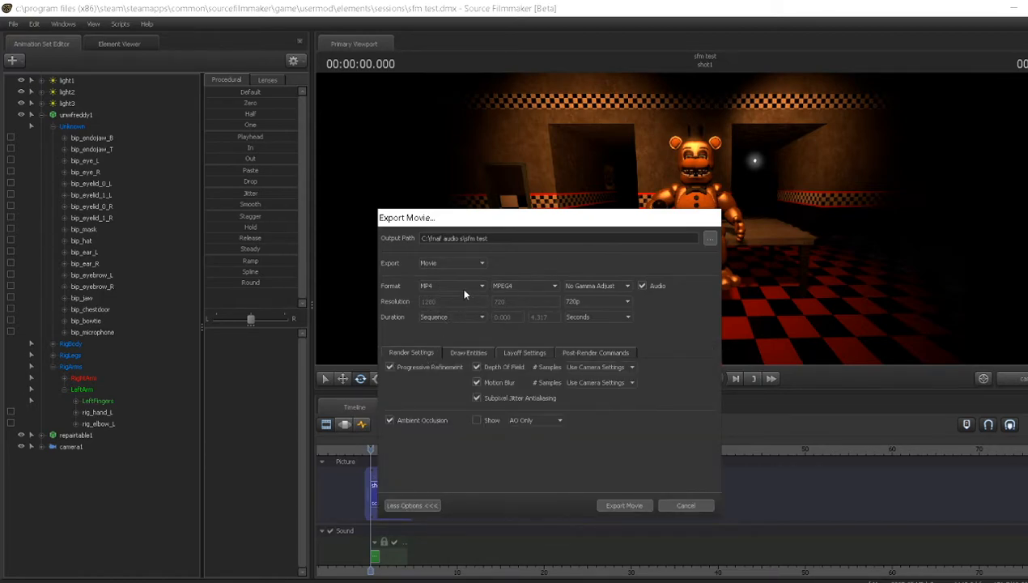
pyautogui.click(478, 352)
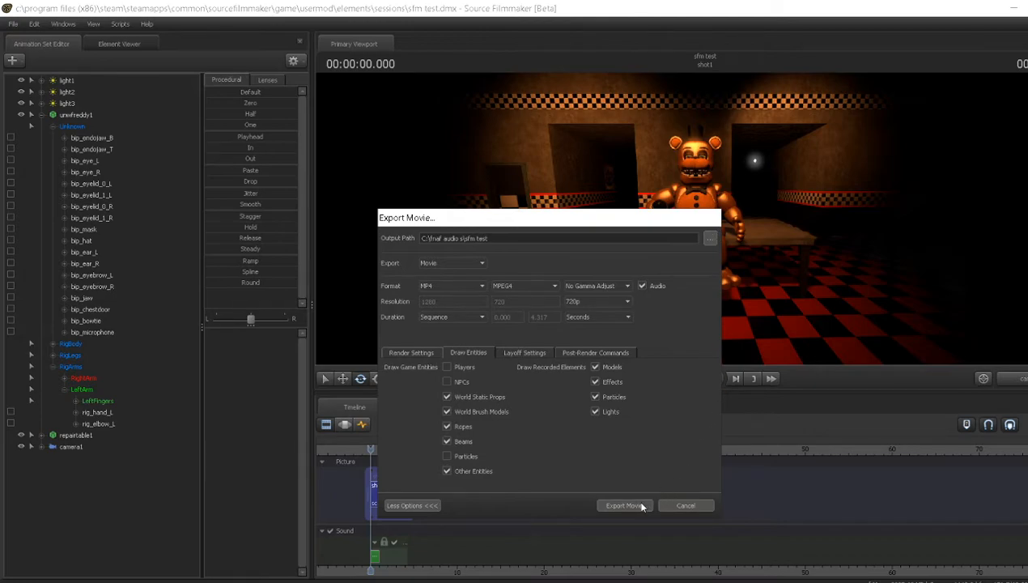
pyautogui.click(448, 471)
pyautogui.click(625, 505)
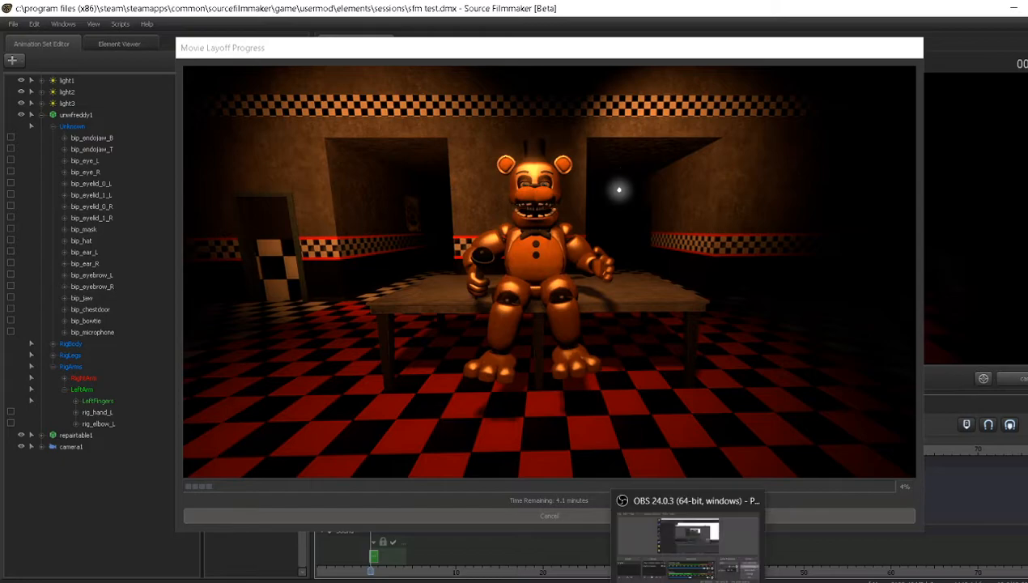
pyautogui.click(688, 582)
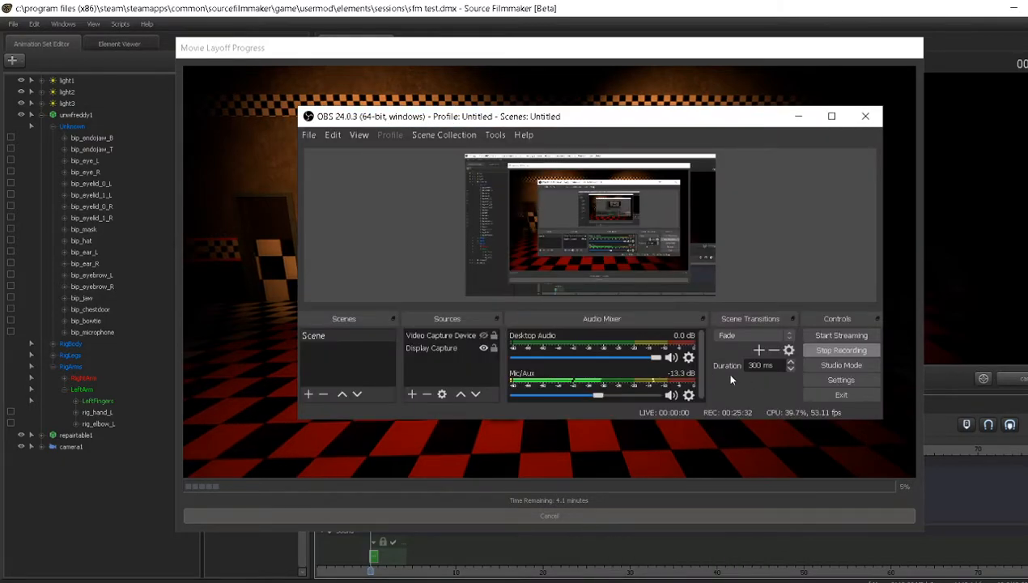
pyautogui.click(797, 117)
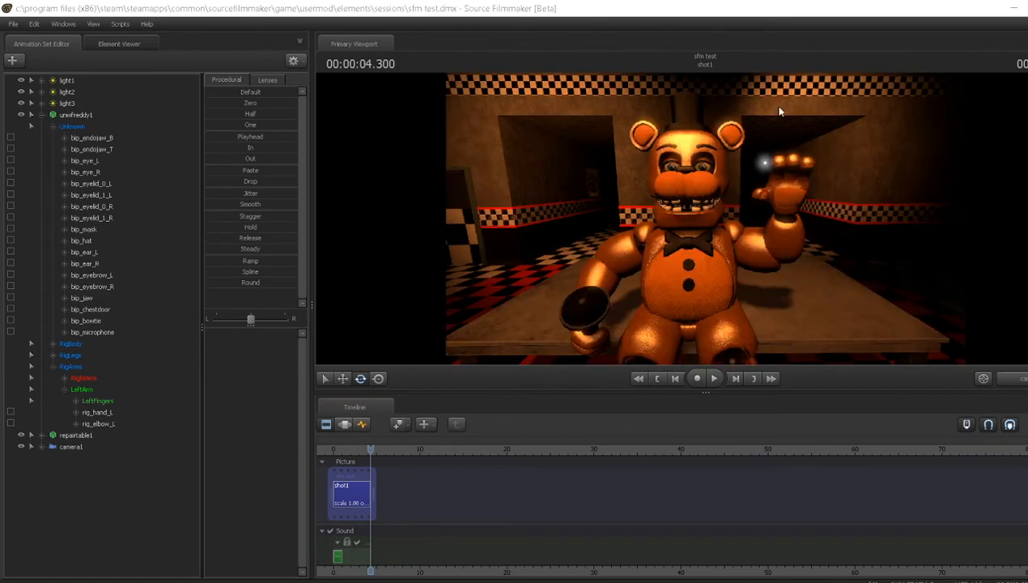
pyautogui.moveTo(685, 580)
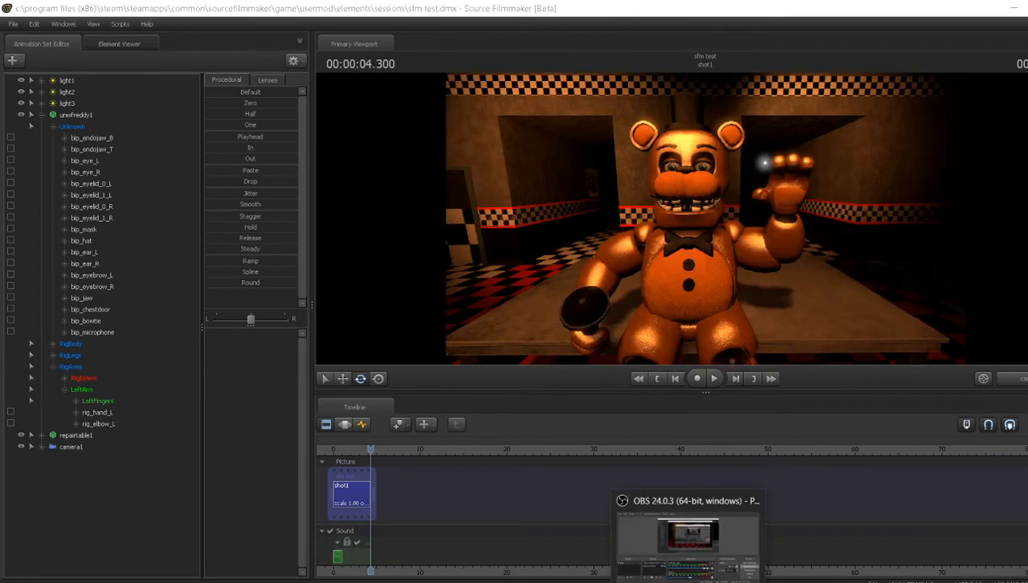
pyautogui.click(685, 542)
pyautogui.click(669, 394)
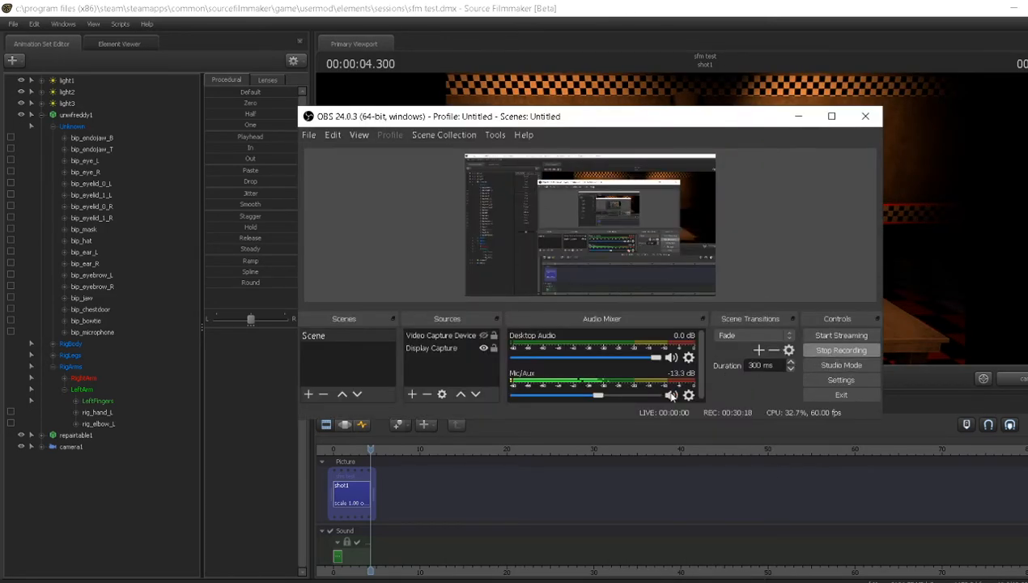
pyautogui.click(700, 479)
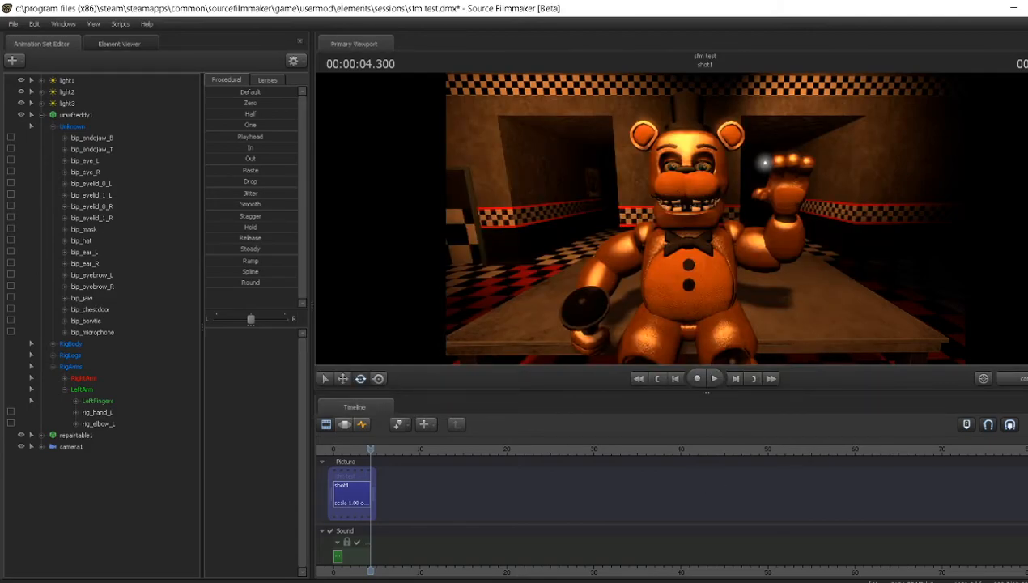
# - Close Source Filmmaker and minimize the OBS window to clear the desktop
pyautogui.hotkey('alt', 'F4')
pyautogui.click(545, 312)
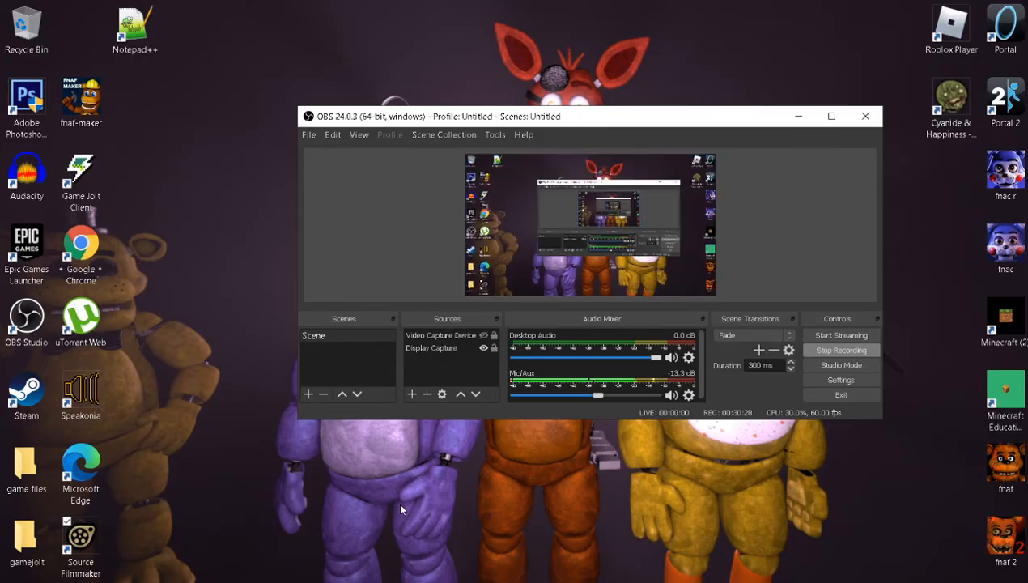
pyautogui.click(396, 462)
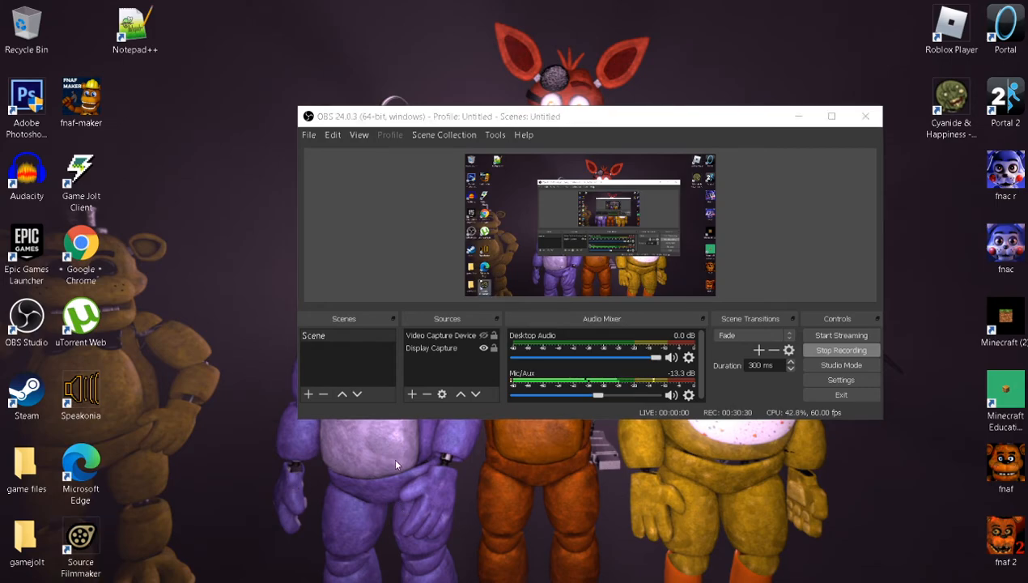
pyautogui.click(798, 116)
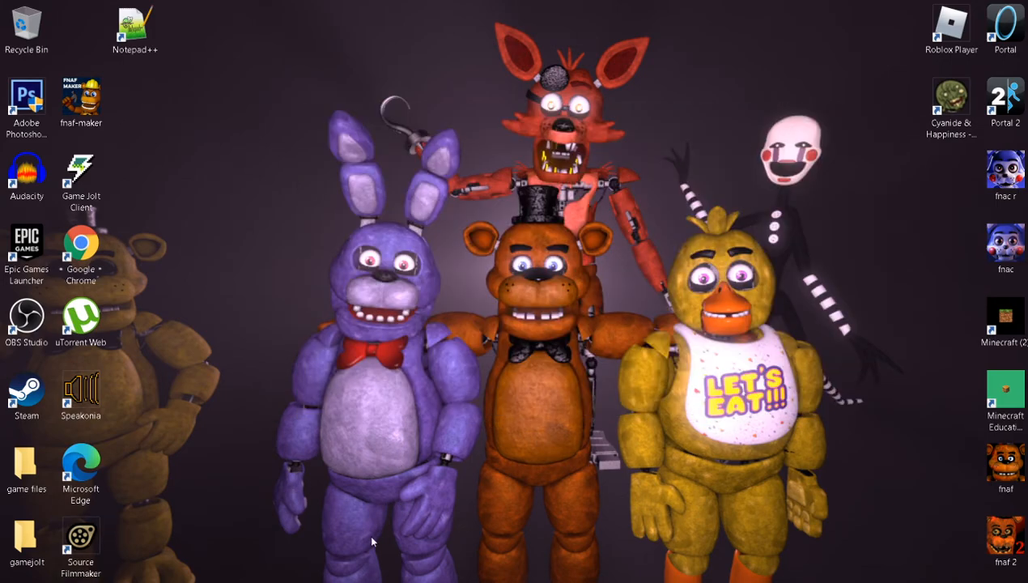
# - Switch to File Explorer and locate the exported sfm test MP4 in the fnaf audio s folder
pyautogui.press('super+e')
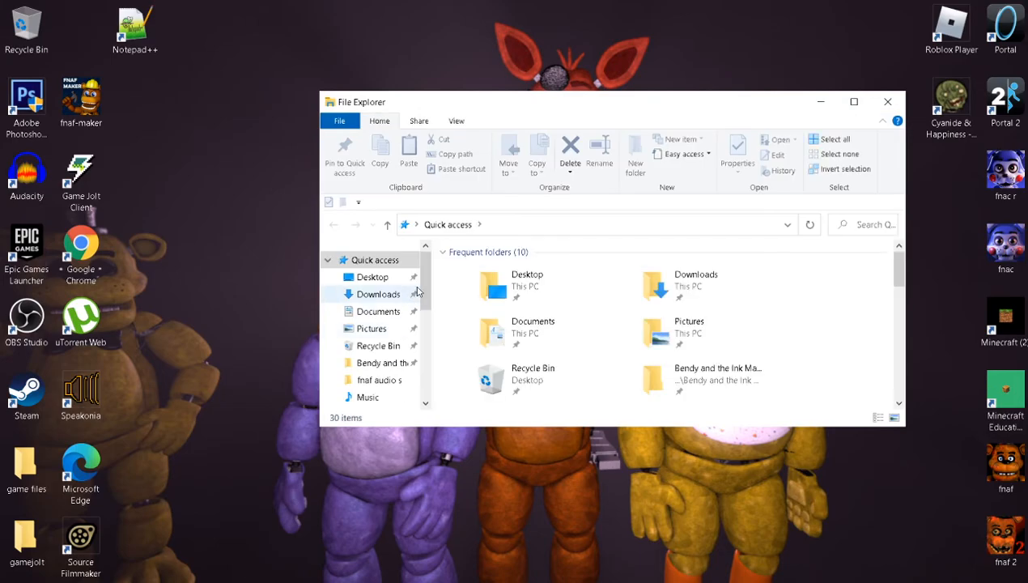
pyautogui.click(379, 379)
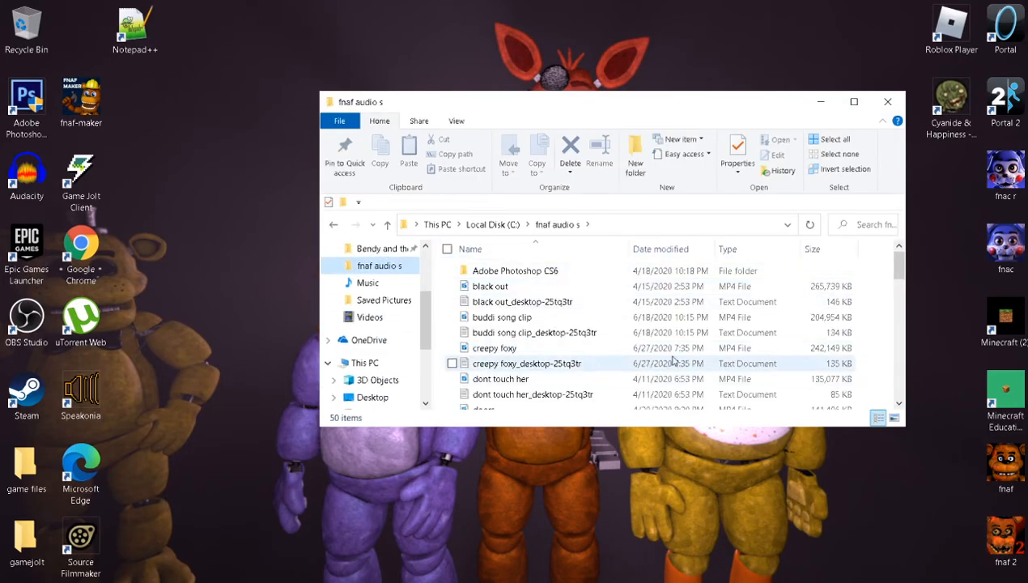
pyautogui.moveTo(901, 269); pyautogui.dragTo(901, 385)
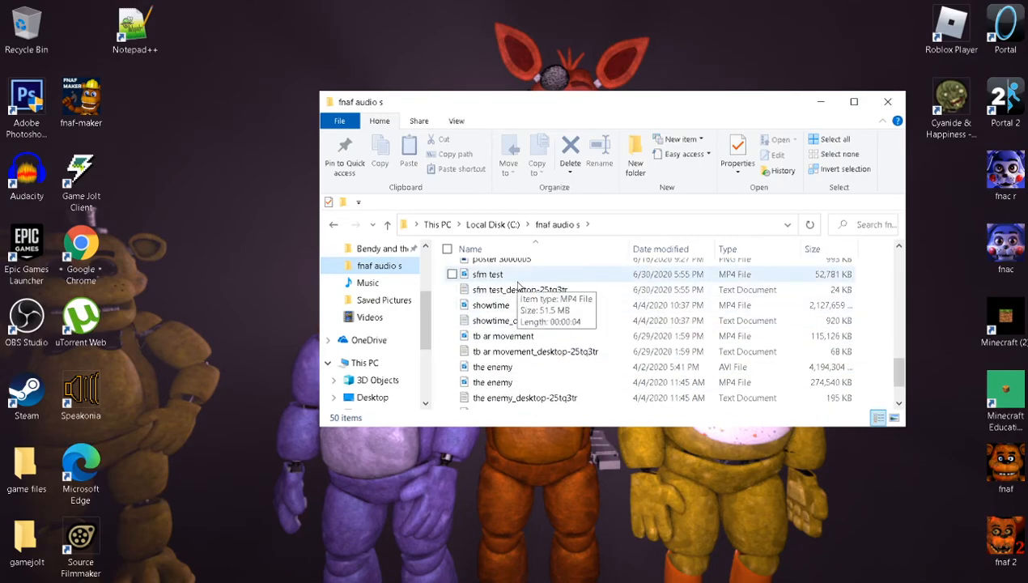